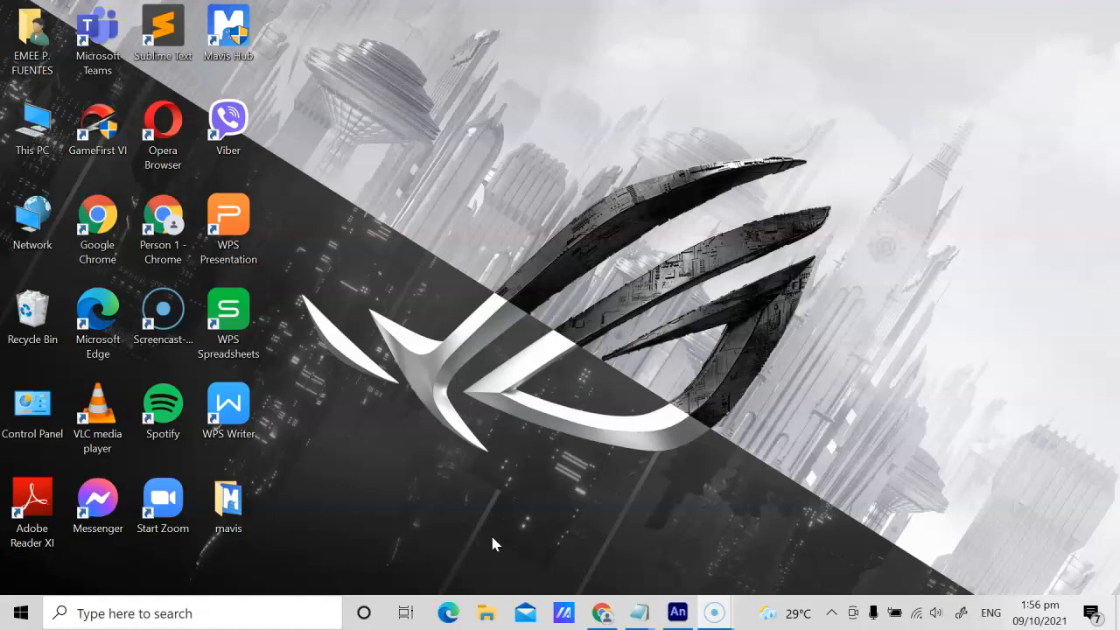
# Step: Switch to Adobe Animate and examine the standing character sketch up close and at full stage view
pyautogui.click(678, 612)
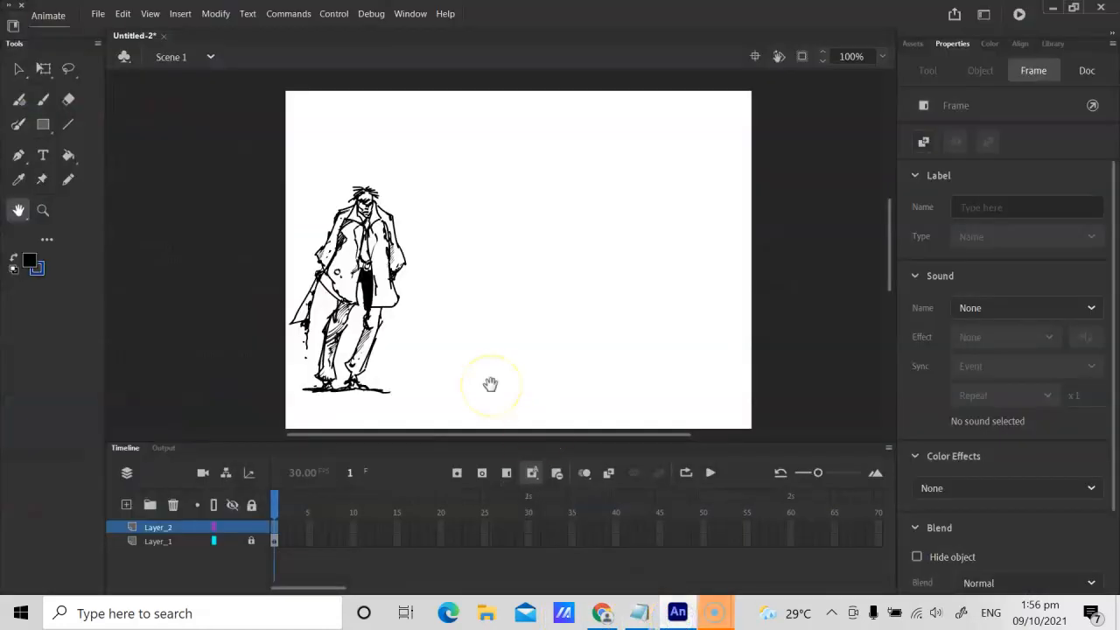
pyautogui.hotkey('ctrl', '=')
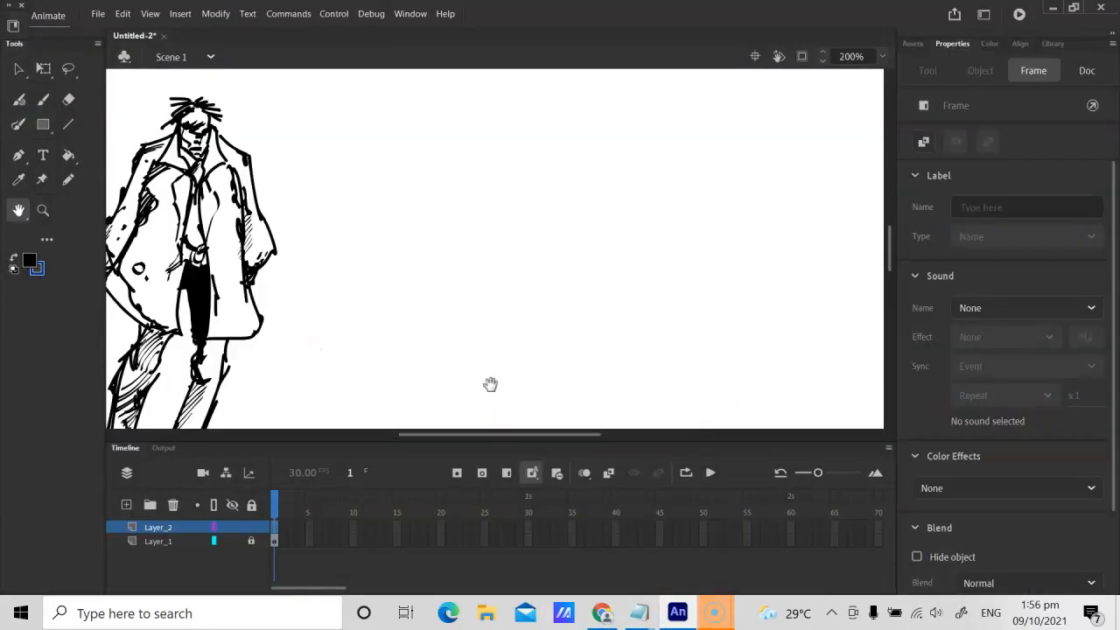
pyautogui.hotkey('ctrl', '-')
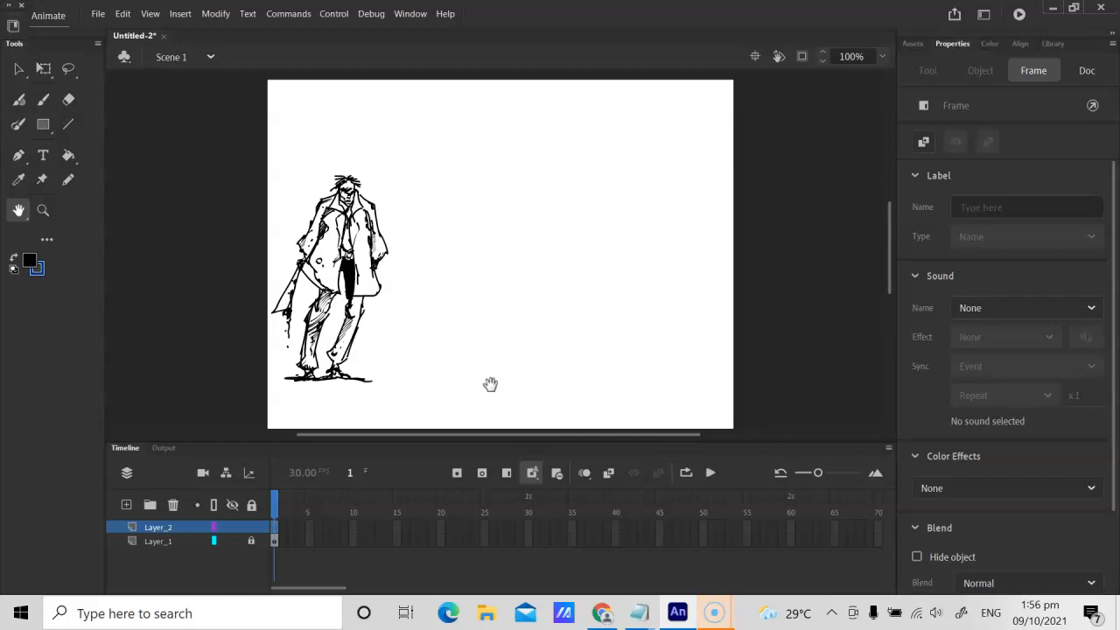
pyautogui.hotkey('ctrl', '=')
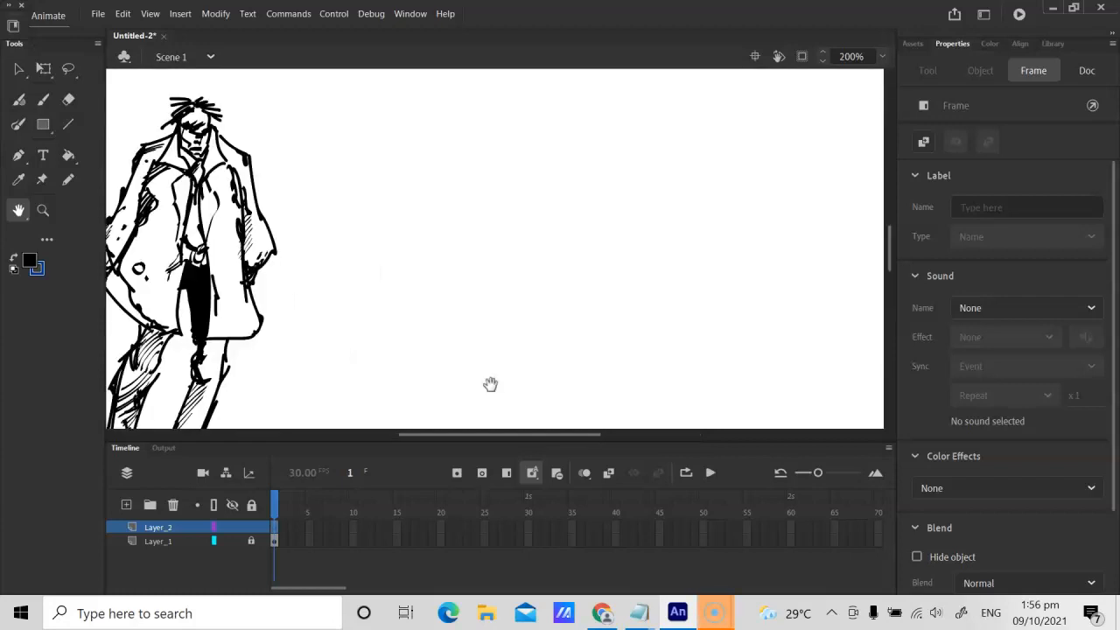
pyautogui.click(493, 315)
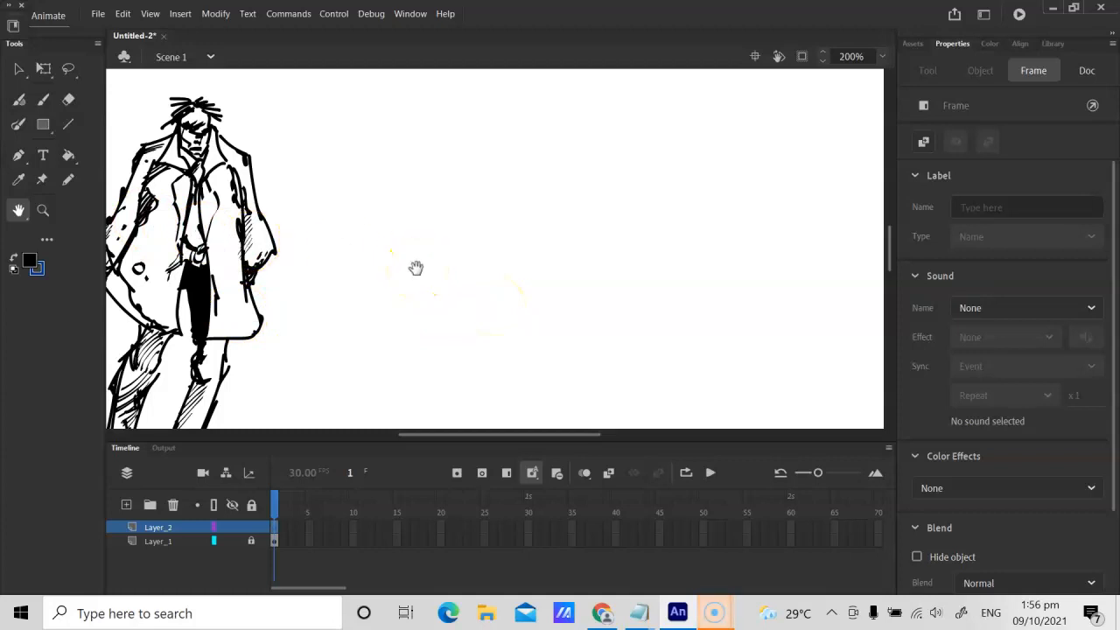
pyautogui.moveTo(416, 269)
pyautogui.mouseDown()
pyautogui.moveTo(531, 236)
pyautogui.moveTo(485, 244)
pyautogui.mouseUp()
pyautogui.hotkey('ctrl', '-')
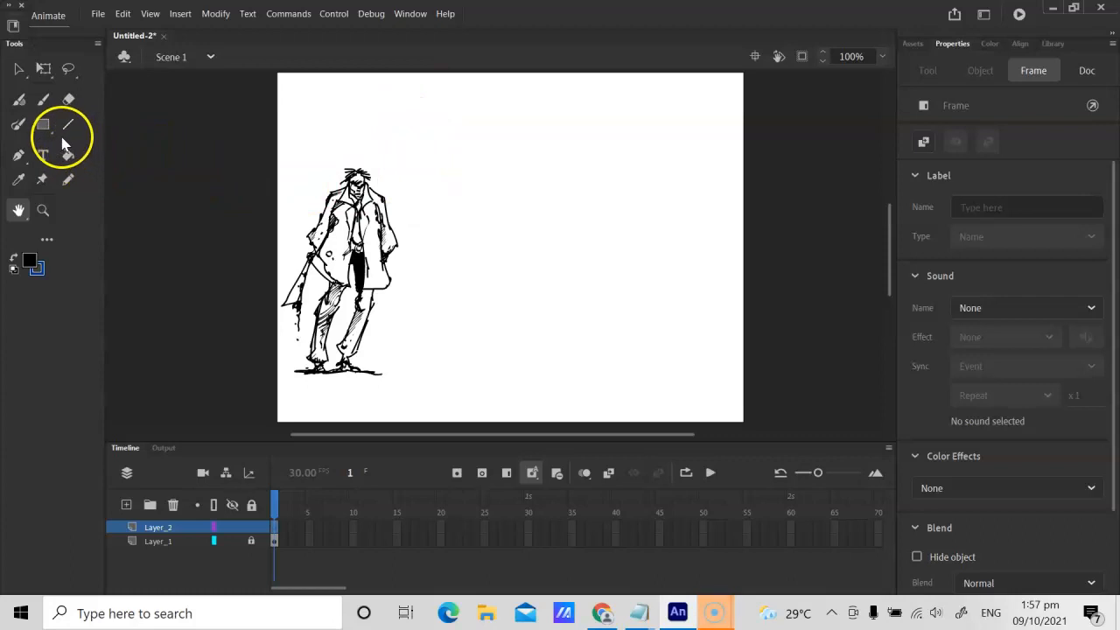
# Step: Draw five rows of overlapping circles with the Pencil tool in the empty area beside the character
pyautogui.click(68, 181)
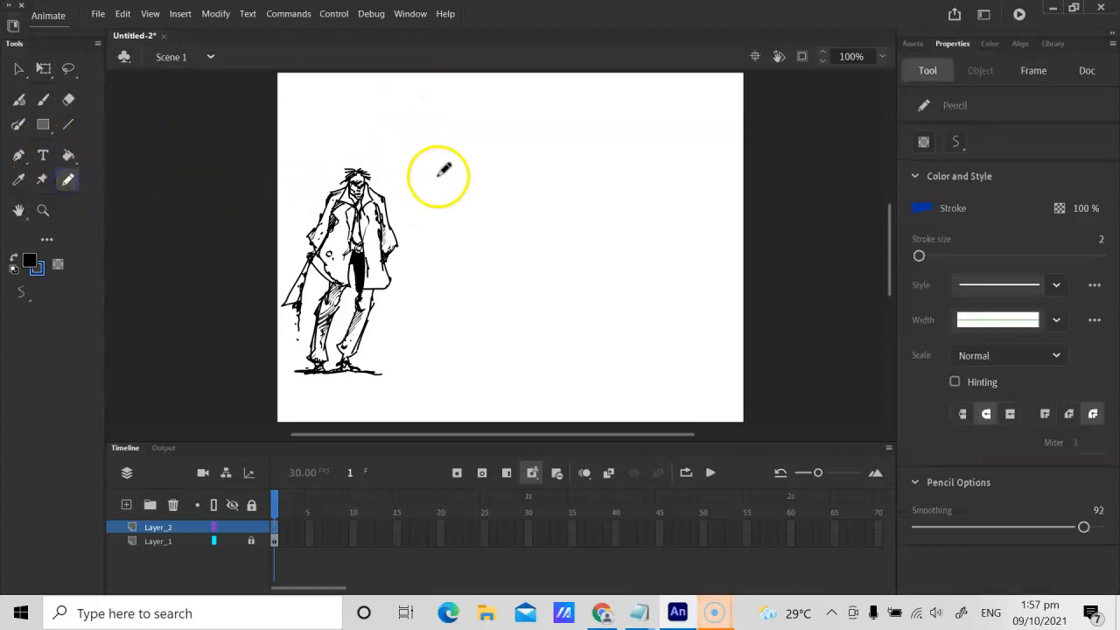
pyautogui.moveTo(499, 120)
pyautogui.mouseDown()
pyautogui.moveTo(550, 128)
pyautogui.moveTo(544, 137)
pyautogui.moveTo(562, 120)
pyautogui.moveTo(569, 157)
pyautogui.moveTo(649, 134)
pyautogui.mouseUp()
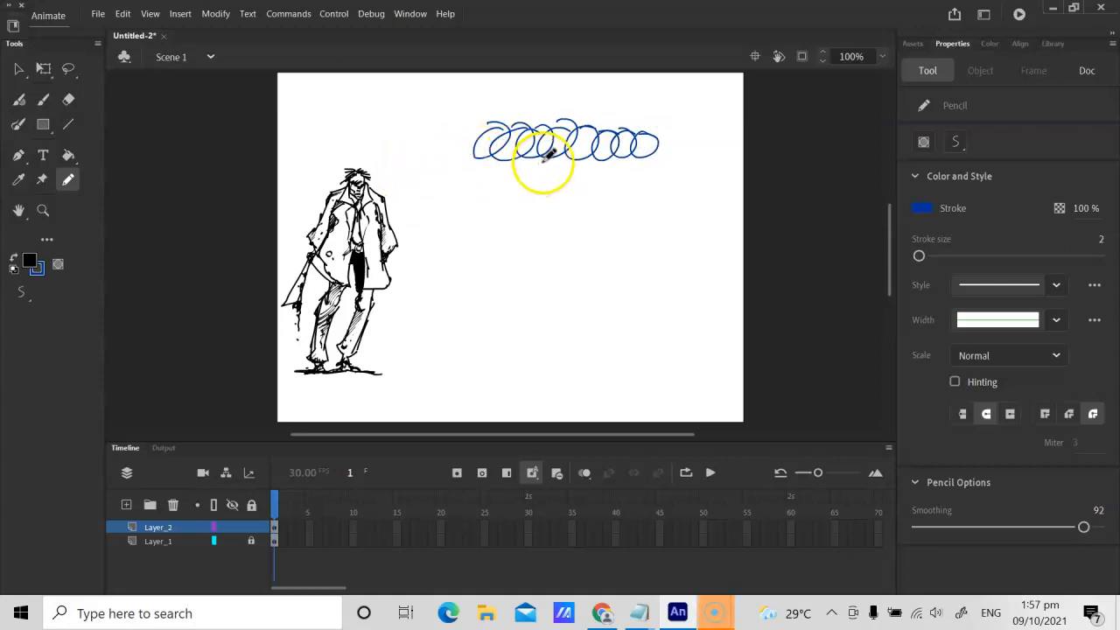
pyautogui.moveTo(471, 174)
pyautogui.mouseDown()
pyautogui.moveTo(543, 159)
pyautogui.moveTo(556, 174)
pyautogui.moveTo(570, 158)
pyautogui.moveTo(601, 171)
pyautogui.moveTo(624, 157)
pyautogui.moveTo(615, 154)
pyautogui.moveTo(653, 159)
pyautogui.moveTo(488, 179)
pyautogui.moveTo(496, 196)
pyautogui.moveTo(553, 184)
pyautogui.mouseUp()
pyautogui.moveTo(626, 180)
pyautogui.mouseDown()
pyautogui.moveTo(488, 233)
pyautogui.moveTo(508, 216)
pyautogui.moveTo(515, 236)
pyautogui.moveTo(544, 222)
pyautogui.moveTo(550, 231)
pyautogui.moveTo(556, 209)
pyautogui.moveTo(604, 210)
pyautogui.moveTo(588, 236)
pyautogui.moveTo(645, 207)
pyautogui.mouseUp()
pyautogui.moveTo(499, 245)
pyautogui.mouseDown()
pyautogui.moveTo(488, 242)
pyautogui.moveTo(533, 252)
pyautogui.moveTo(569, 232)
pyautogui.moveTo(549, 225)
pyautogui.mouseUp()
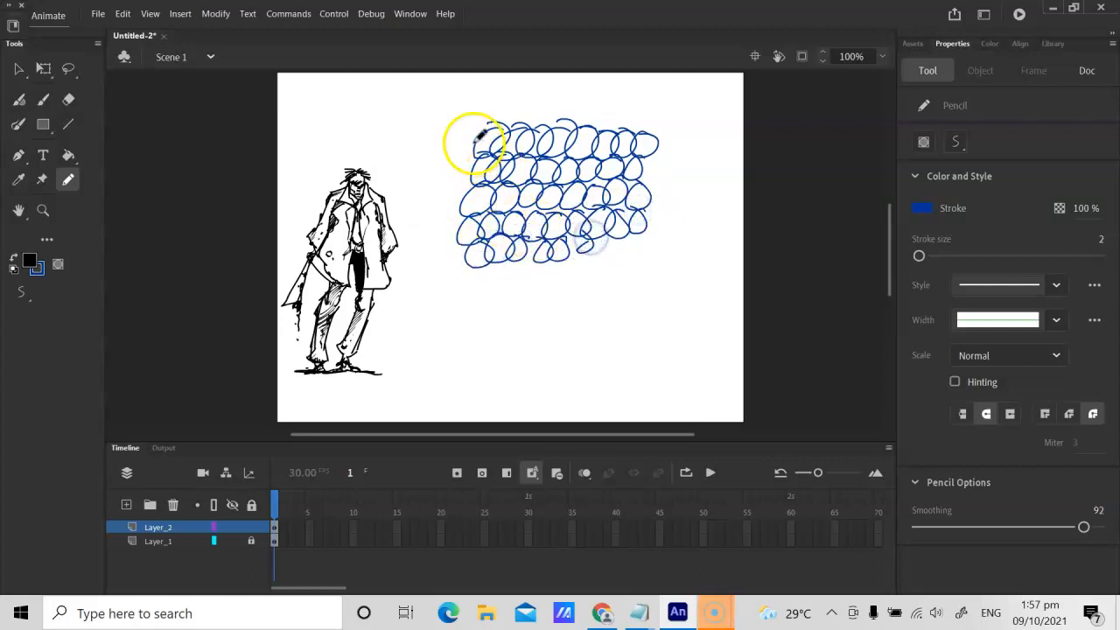
# Step: Select all the practice circles beside the character and delete them
pyautogui.press('v')
pyautogui.moveTo(449, 111); pyautogui.dragTo(634, 266)
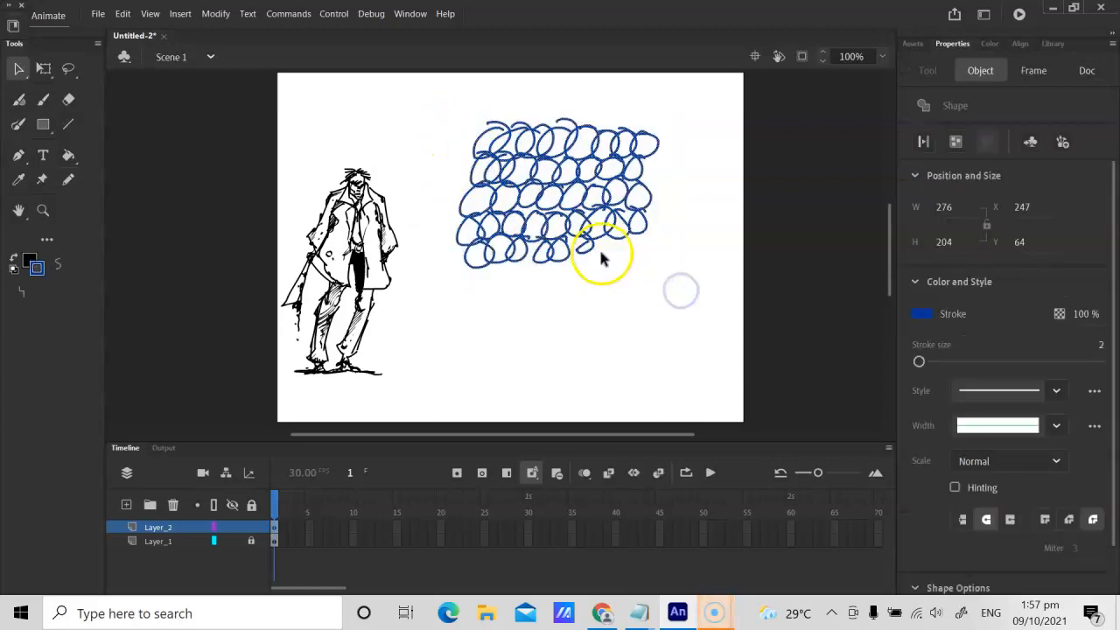
pyautogui.press('Delete')
# Step: Draw a row of short horizontal line groups with the Pencil tool across the empty area beside the character
pyautogui.click(69, 124)
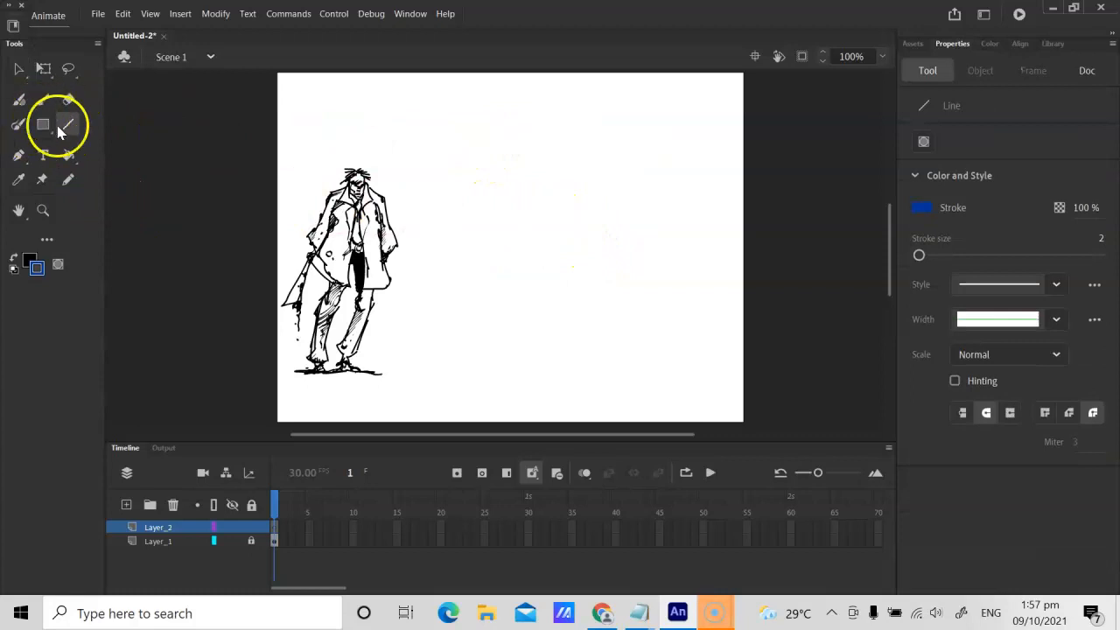
pyautogui.click(69, 180)
pyautogui.moveTo(436, 140)
pyautogui.mouseDown()
pyautogui.moveTo(473, 139)
pyautogui.moveTo(445, 139)
pyautogui.moveTo(471, 153)
pyautogui.moveTo(538, 142)
pyautogui.moveTo(512, 151)
pyautogui.moveTo(522, 154)
pyautogui.moveTo(572, 142)
pyautogui.moveTo(546, 159)
pyautogui.moveTo(575, 160)
pyautogui.mouseUp()
pyautogui.moveTo(584, 144)
pyautogui.mouseDown()
pyautogui.moveTo(606, 146)
pyautogui.moveTo(615, 164)
pyautogui.moveTo(660, 145)
pyautogui.moveTo(663, 158)
pyautogui.mouseUp()
pyautogui.moveTo(630, 166); pyautogui.dragTo(706, 147)
pyautogui.moveTo(668, 156); pyautogui.dragTo(702, 162)
pyautogui.moveTo(671, 170); pyautogui.dragTo(704, 169)
# Step: Draw a row of short vertical stroke groups beneath the horizontal line groups
pyautogui.moveTo(435, 179); pyautogui.dragTo(453, 208)
pyautogui.moveTo(460, 181)
pyautogui.mouseDown()
pyautogui.moveTo(462, 208)
pyautogui.moveTo(507, 214)
pyautogui.mouseUp()
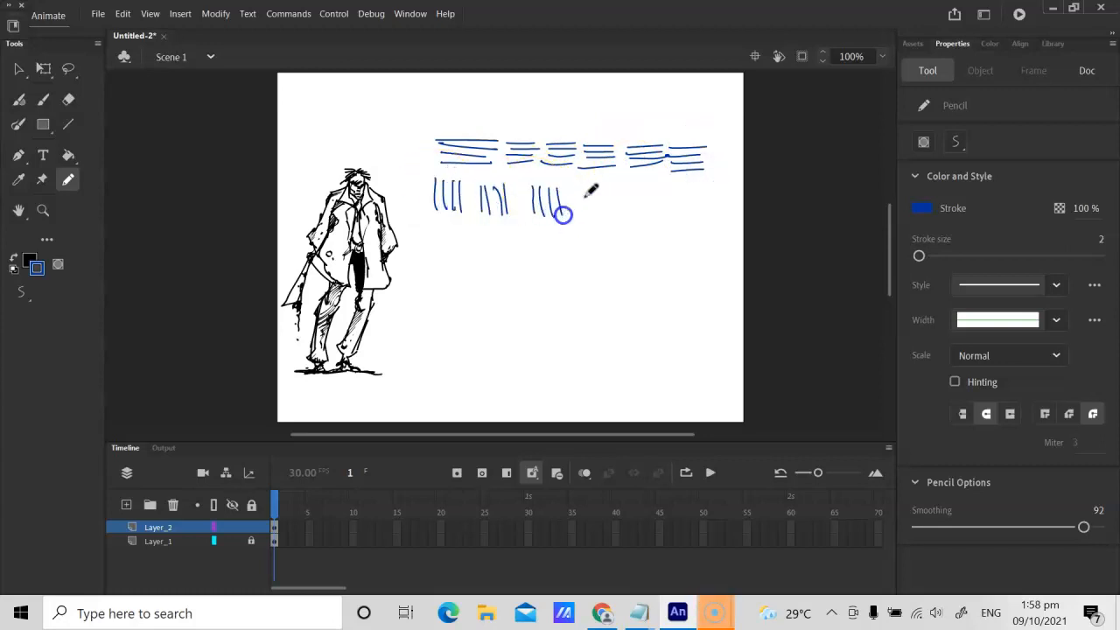
pyautogui.moveTo(602, 186)
pyautogui.mouseDown()
pyautogui.moveTo(603, 214)
pyautogui.moveTo(630, 214)
pyautogui.mouseUp()
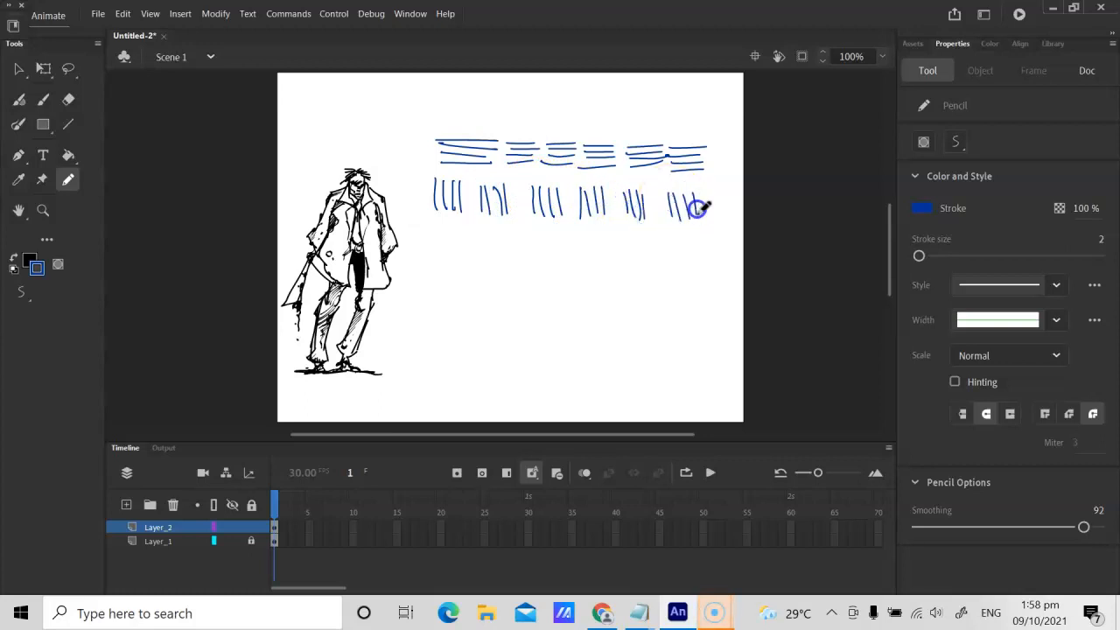
pyautogui.moveTo(698, 211); pyautogui.dragTo(697, 214)
# Step: Draw a row of diagonal stroke groups with alternating slant beneath the vertical strokes
pyautogui.moveTo(450, 227)
pyautogui.mouseDown()
pyautogui.moveTo(436, 253)
pyautogui.moveTo(445, 253)
pyautogui.mouseUp()
pyautogui.moveTo(472, 229)
pyautogui.mouseDown()
pyautogui.moveTo(515, 245)
pyautogui.moveTo(519, 229)
pyautogui.moveTo(543, 252)
pyautogui.moveTo(575, 237)
pyautogui.moveTo(551, 258)
pyautogui.mouseUp()
pyautogui.moveTo(577, 237); pyautogui.dragTo(559, 261)
pyautogui.moveTo(586, 235); pyautogui.dragTo(570, 260)
pyautogui.moveTo(595, 235); pyautogui.dragTo(581, 261)
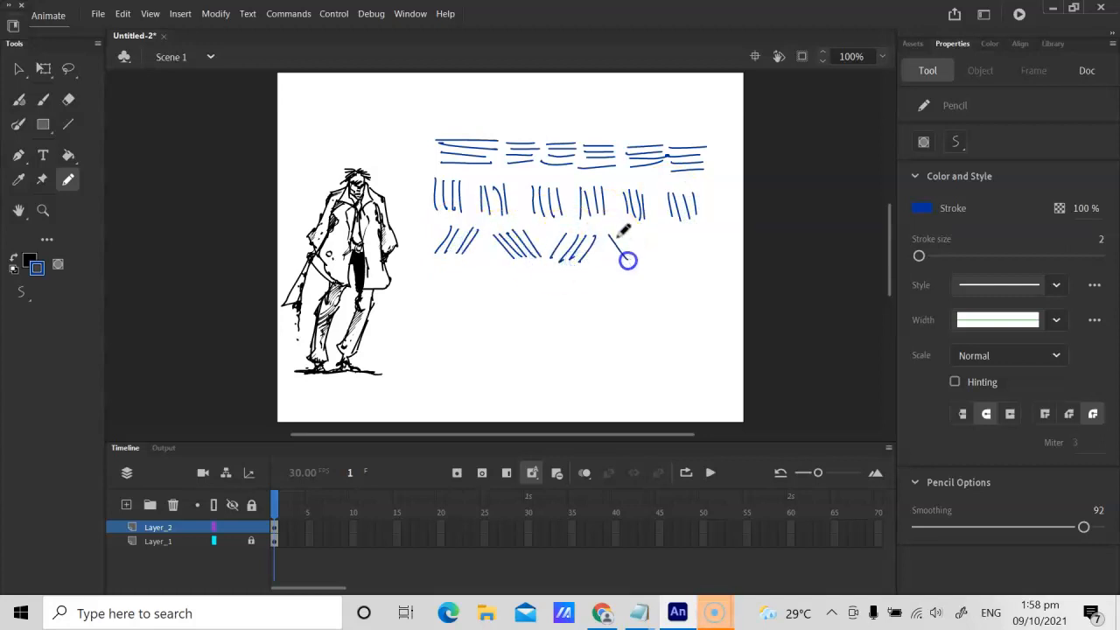
pyautogui.moveTo(676, 242)
pyautogui.mouseDown()
pyautogui.moveTo(664, 264)
pyautogui.moveTo(717, 242)
pyautogui.mouseUp()
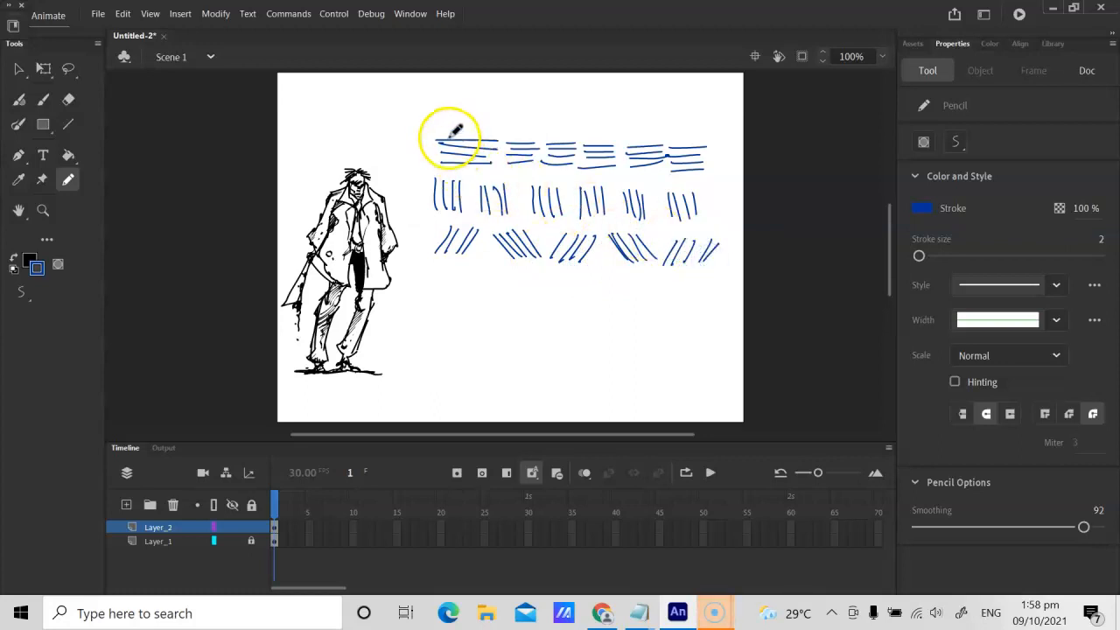
# Step: Select all the horizontal, vertical and diagonal practice strokes and delete them
pyautogui.press('v')
pyautogui.moveTo(419, 132)
pyautogui.mouseDown()
pyautogui.moveTo(590, 290)
pyautogui.moveTo(737, 295)
pyautogui.mouseUp()
pyautogui.press('Delete')
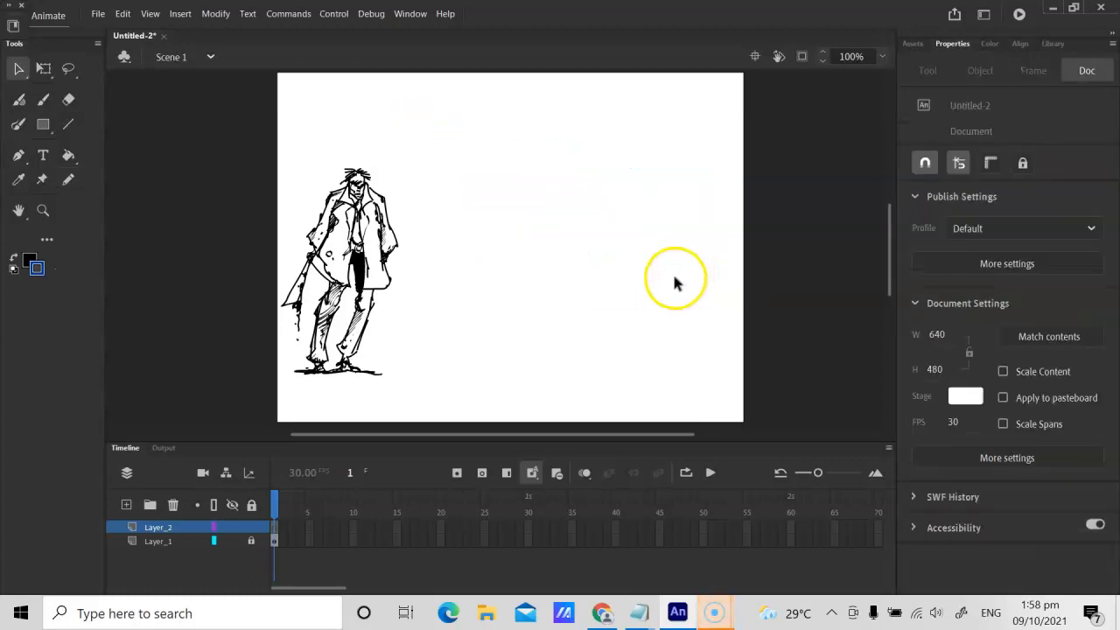
# Step: Hatch the shoulder and upper sleeve on the right of the coat with the Classic Brush, using the slanted brush shape at size 2
pyautogui.hotkey('ctrl', '=')
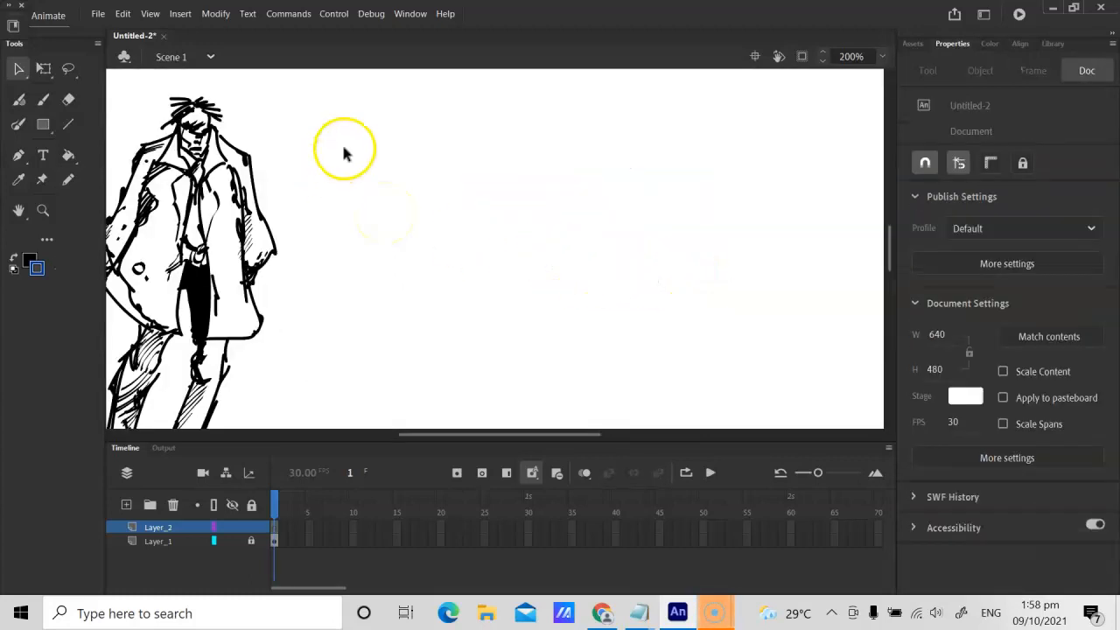
pyautogui.press('h')
pyautogui.moveTo(315, 187); pyautogui.dragTo(362, 185)
pyautogui.hotkey('ctrl', '-')
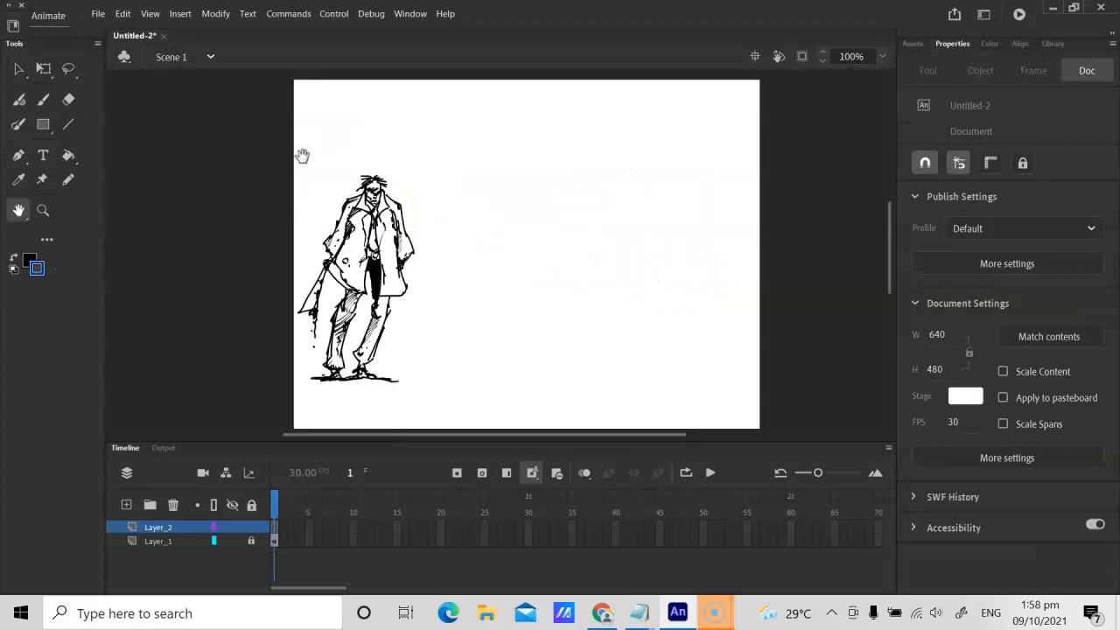
pyautogui.hotkey('ctrl', '=')
pyautogui.hotkey('ctrl', '=')
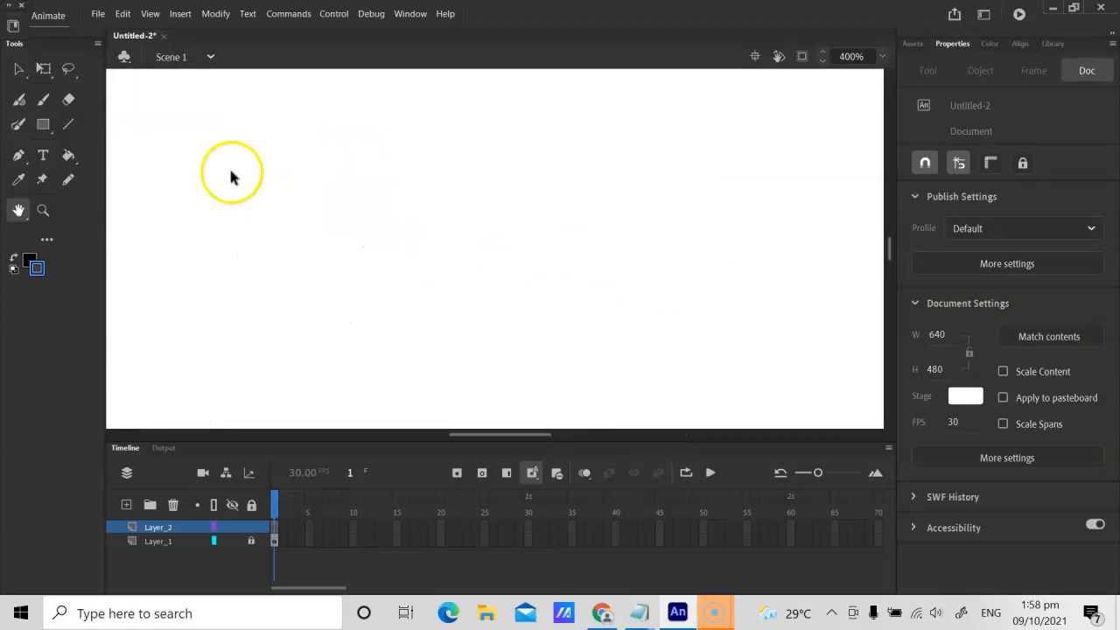
pyautogui.moveTo(230, 117)
pyautogui.mouseDown()
pyautogui.moveTo(449, 300)
pyautogui.moveTo(478, 283)
pyautogui.moveTo(422, 252)
pyautogui.moveTo(387, 209)
pyautogui.moveTo(395, 198)
pyautogui.moveTo(376, 208)
pyautogui.mouseUp()
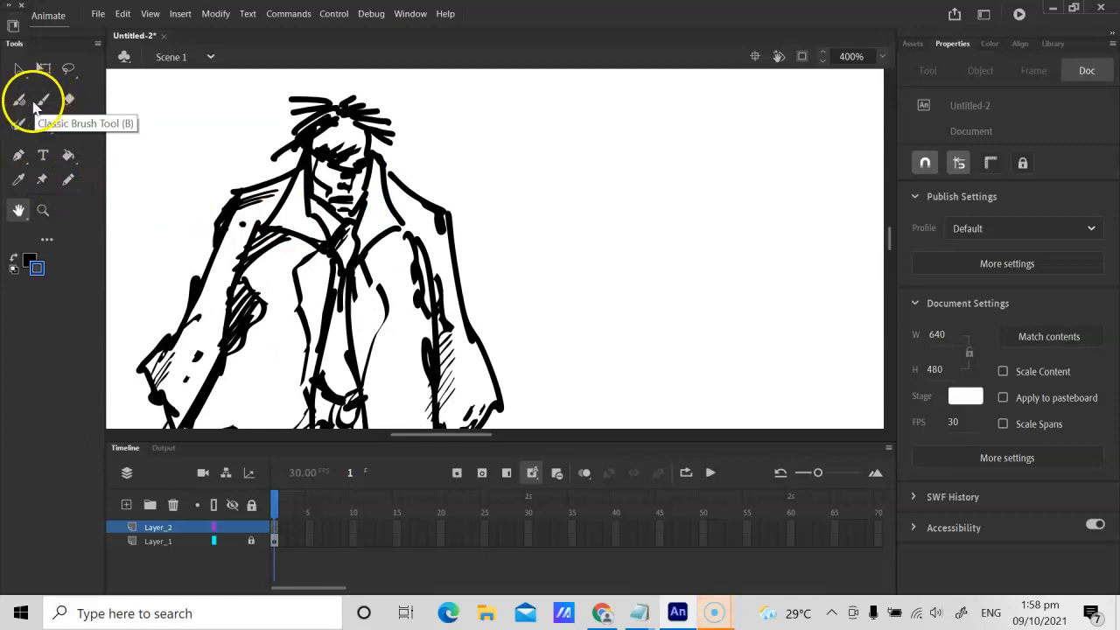
pyautogui.click(42, 102)
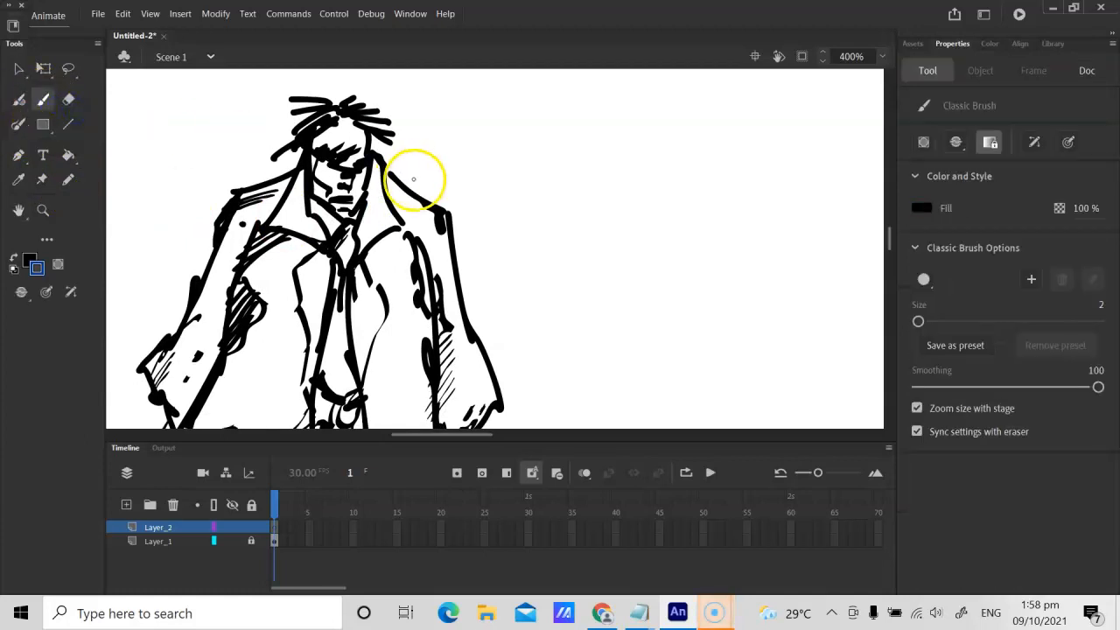
pyautogui.click(933, 278)
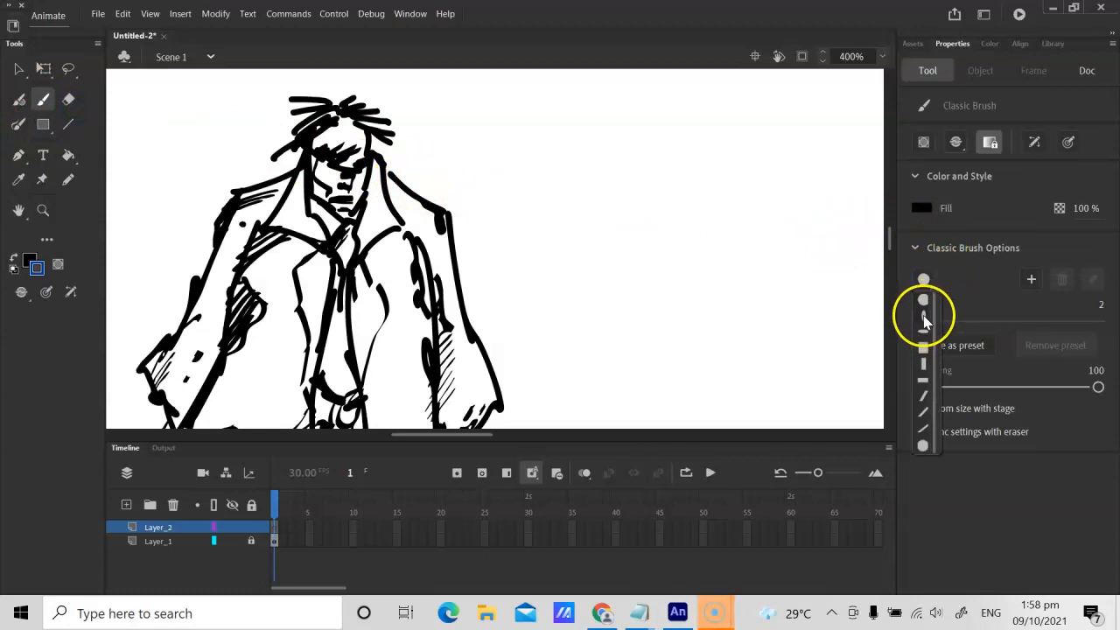
pyautogui.click(922, 395)
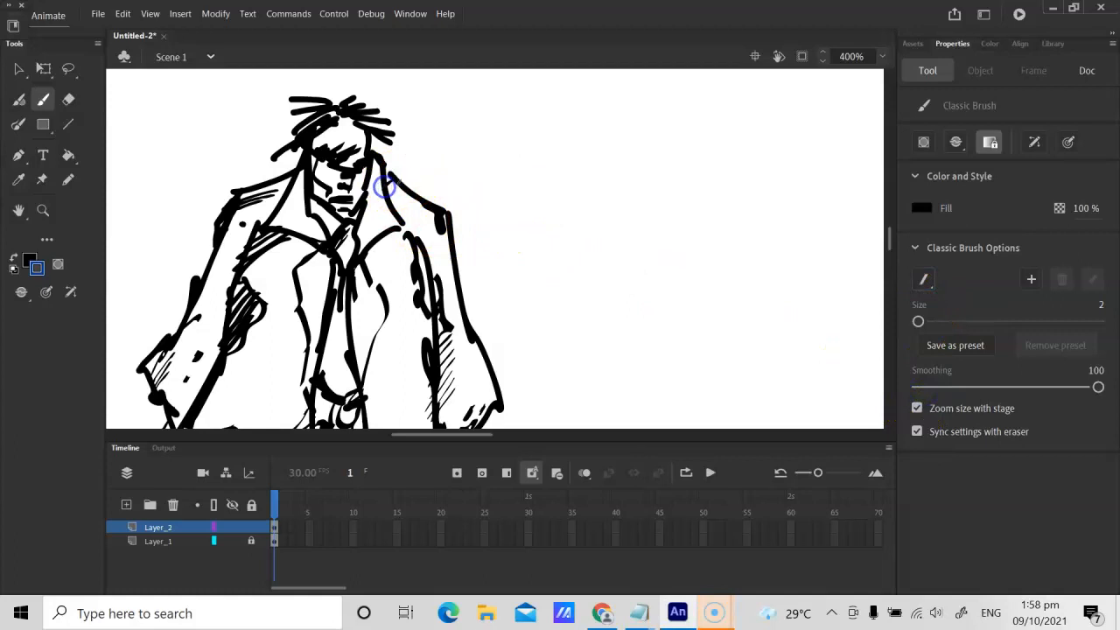
pyautogui.moveTo(390, 205)
pyautogui.mouseDown()
pyautogui.moveTo(418, 196)
pyautogui.moveTo(395, 216)
pyautogui.moveTo(402, 224)
pyautogui.moveTo(432, 207)
pyautogui.moveTo(402, 241)
pyautogui.mouseUp()
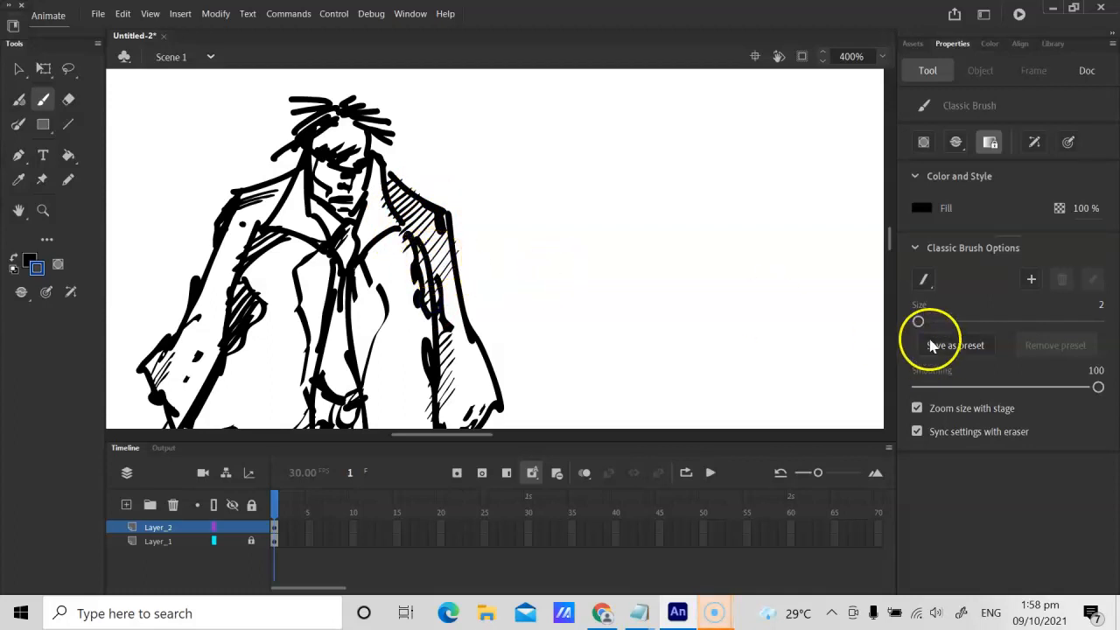
# Step: Change the brush to the flat horizontal ellipse shape and add more hatching over the coat's shaded shoulder and sleeve
pyautogui.click(925, 280)
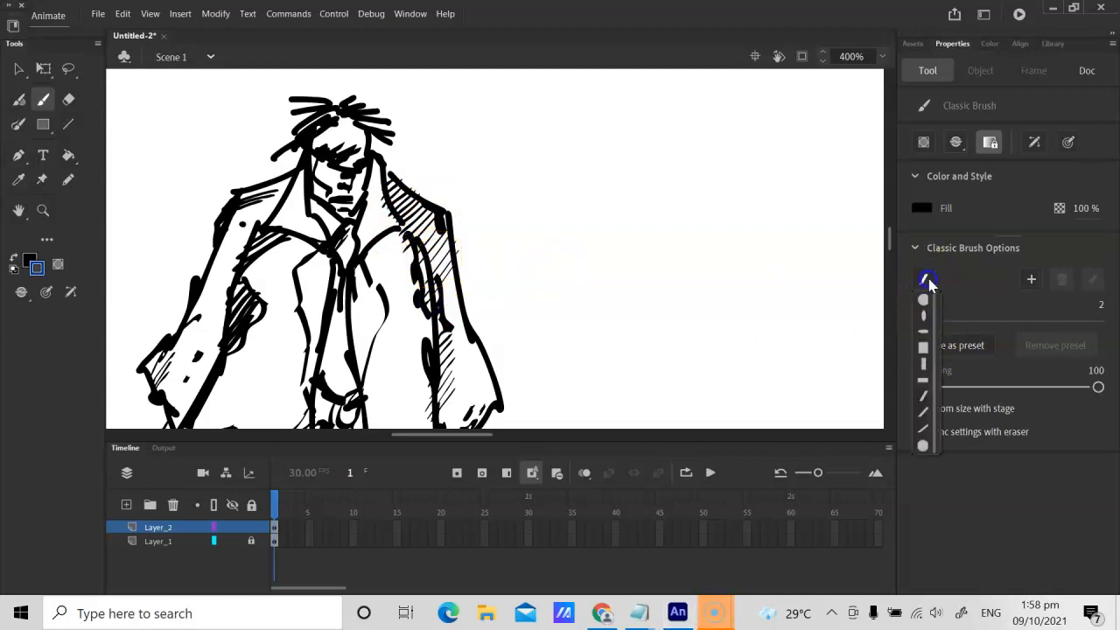
pyautogui.click(923, 331)
pyautogui.moveTo(409, 184); pyautogui.dragTo(392, 200)
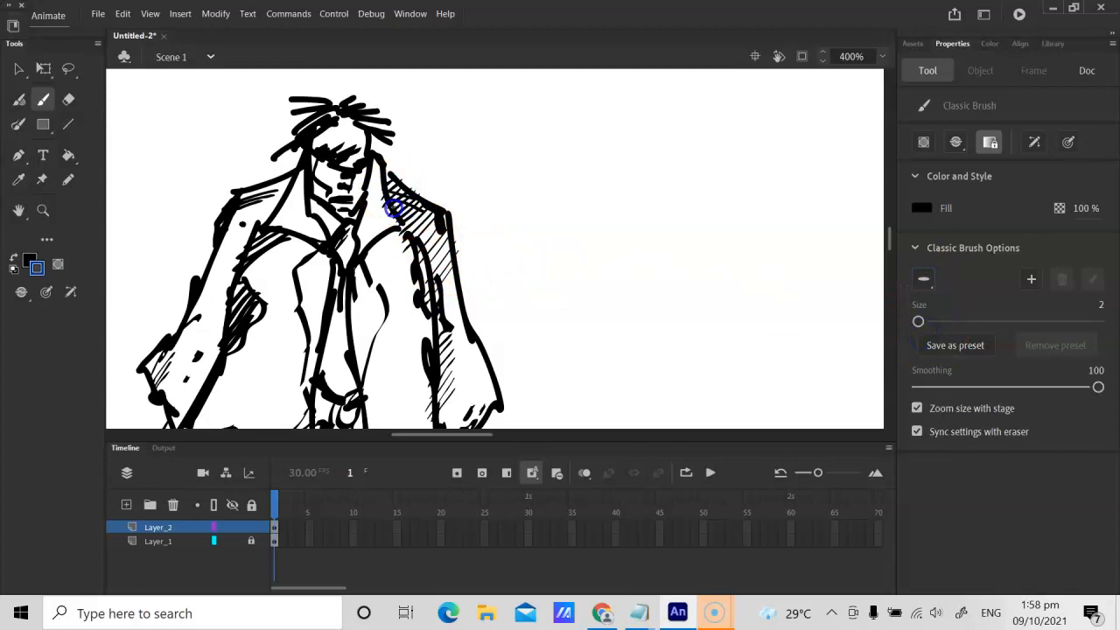
pyautogui.moveTo(438, 275); pyautogui.dragTo(446, 313)
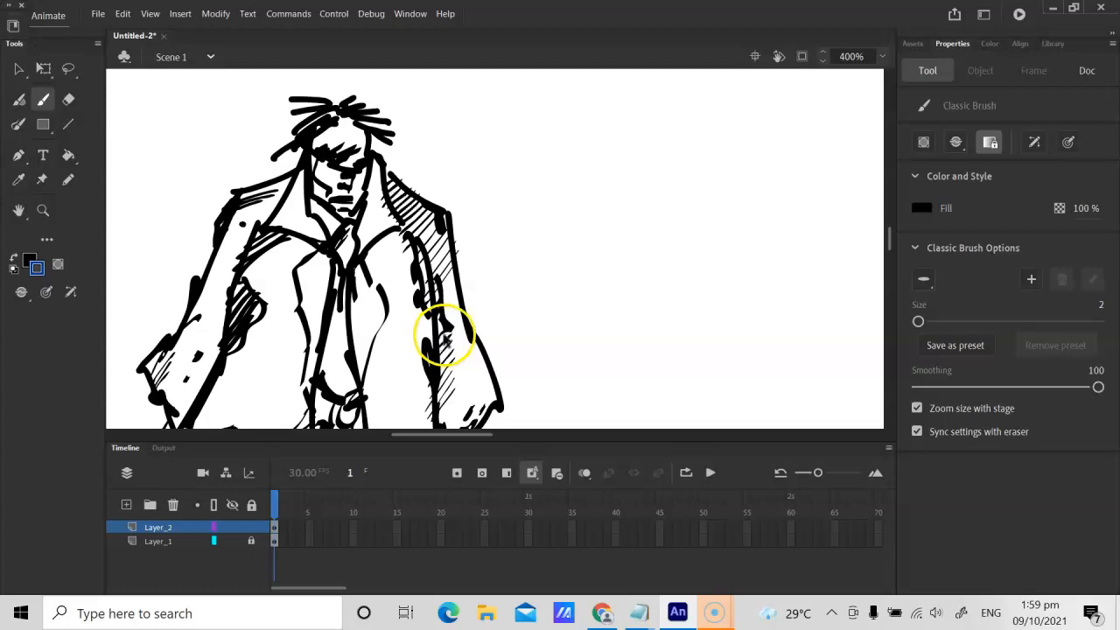
# Step: Shade the left side of the character's face, neck and coat collar with black brush strokes
pyautogui.click(320, 141)
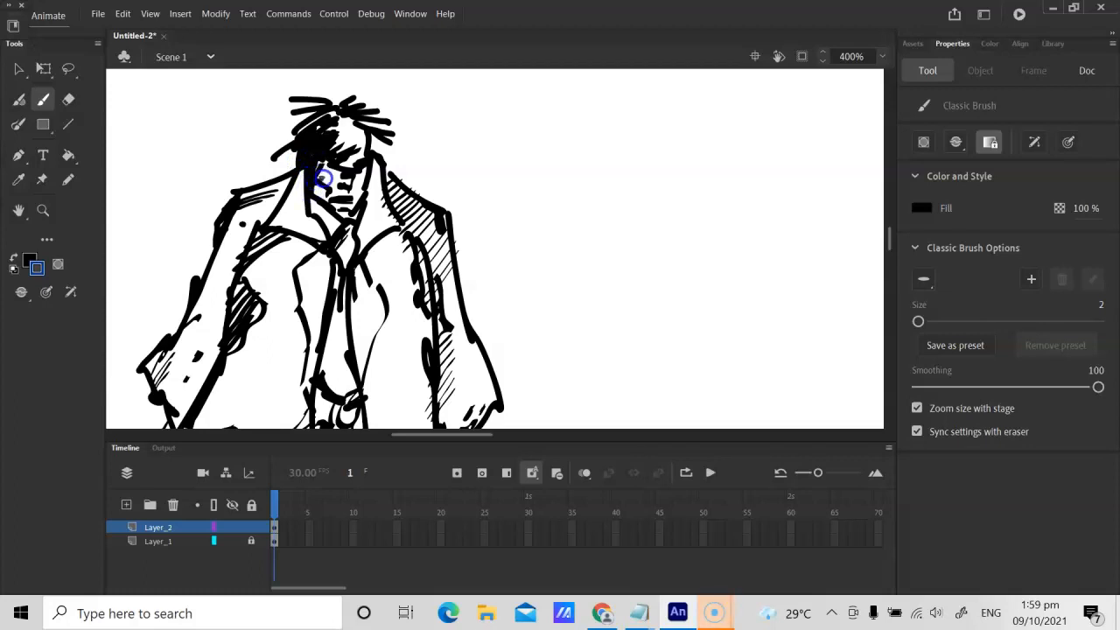
pyautogui.click(336, 222)
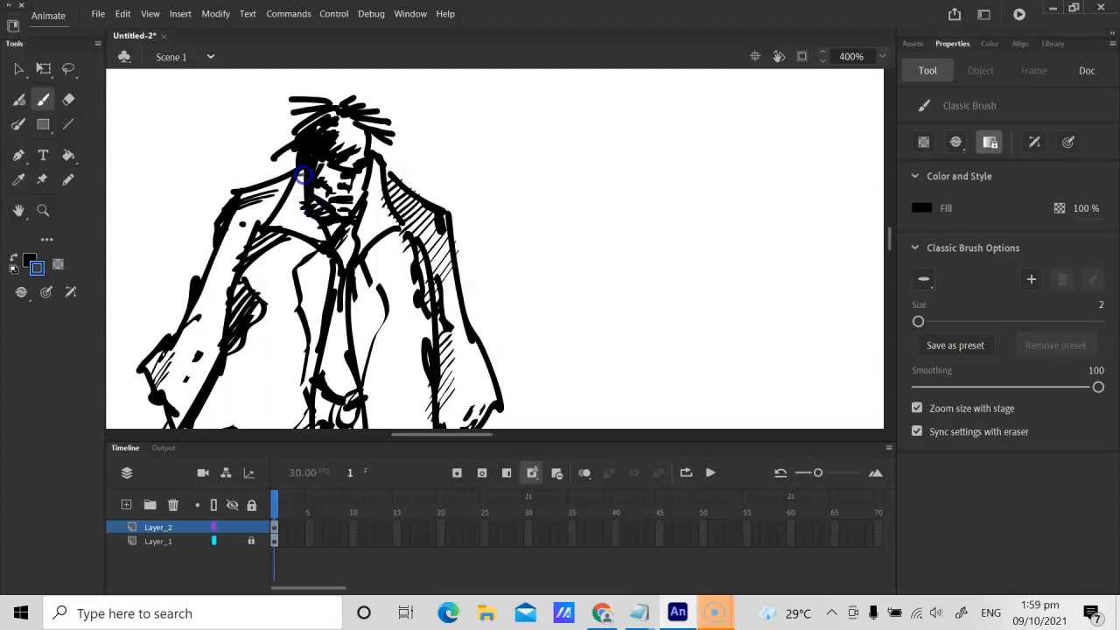
pyautogui.moveTo(287, 221); pyautogui.dragTo(278, 274)
pyautogui.moveTo(302, 165)
pyautogui.mouseDown()
pyautogui.moveTo(279, 181)
pyautogui.moveTo(292, 169)
pyautogui.mouseUp()
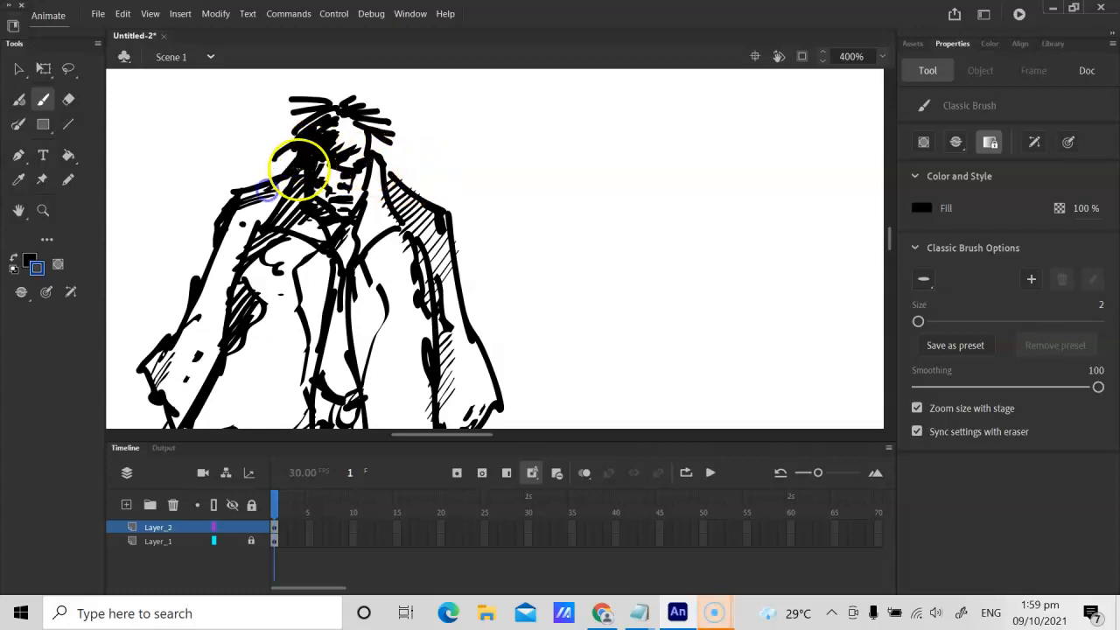
pyautogui.click(387, 163)
# Step: Draw a nearly stage-high vertical blue line beside the character with the Line tool and add a new layer above Layer_2
pyautogui.hotkey('ctrl', '1')
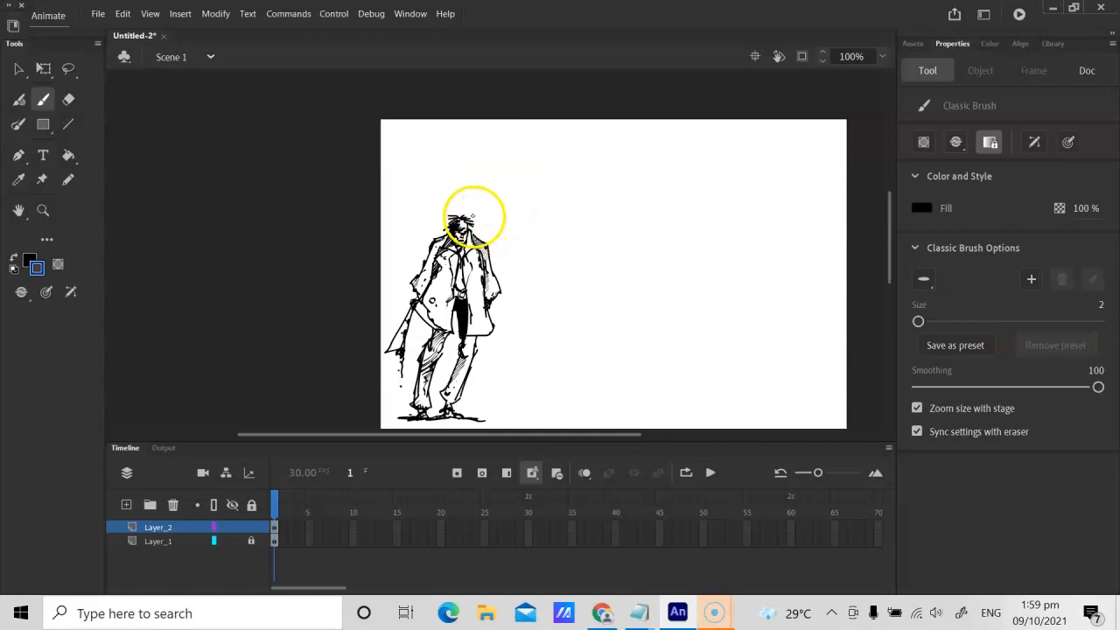
pyautogui.press('h')
pyautogui.moveTo(546, 238); pyautogui.dragTo(497, 201)
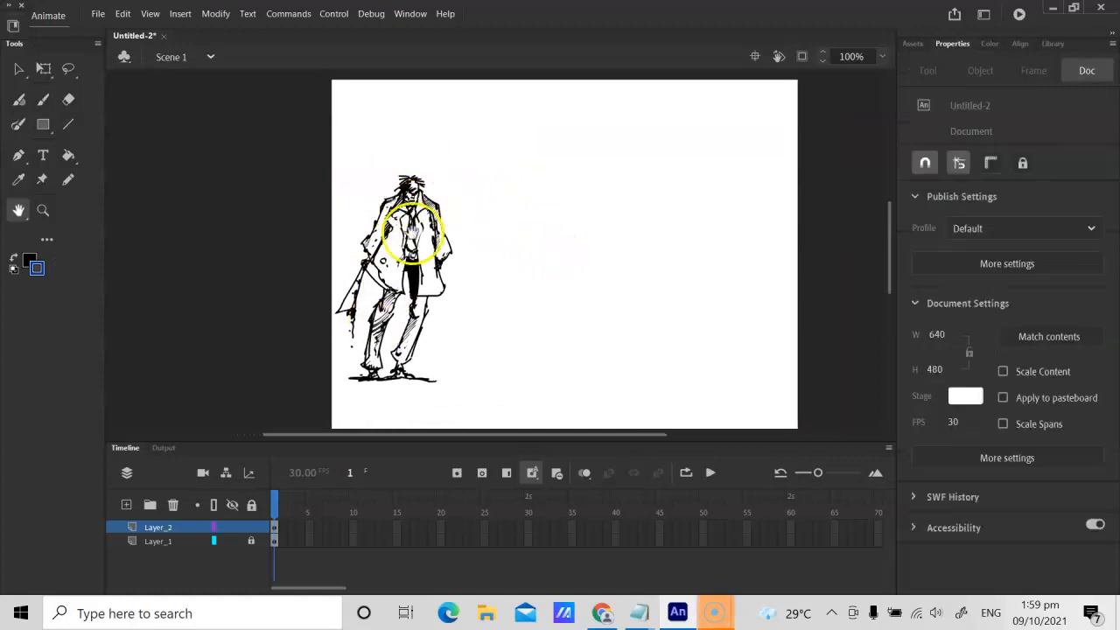
pyautogui.press('n')
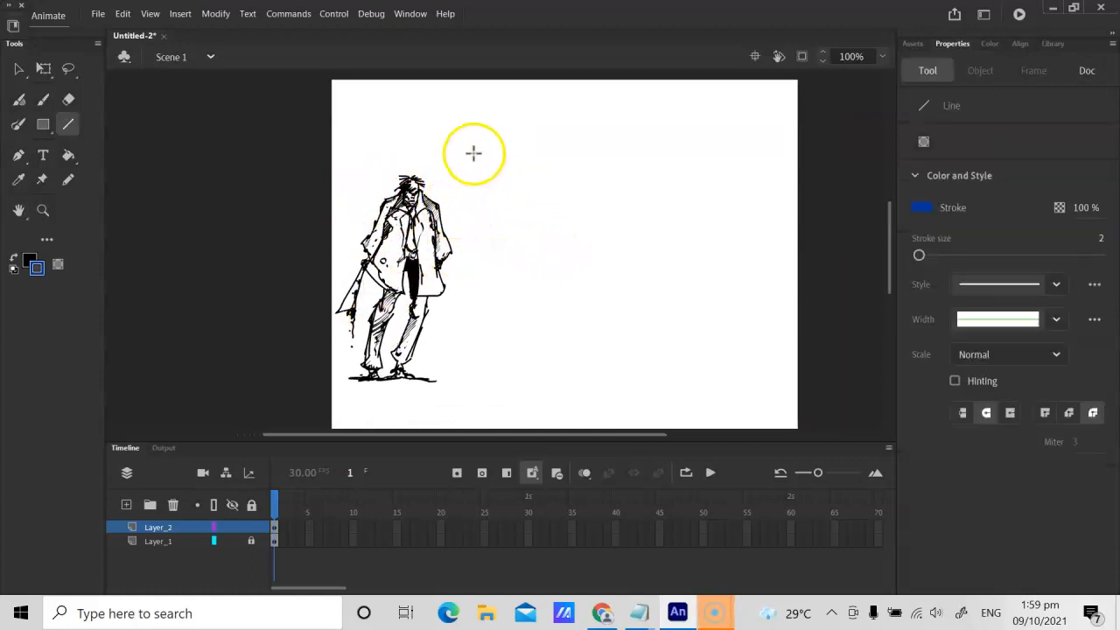
pyautogui.moveTo(471, 92); pyautogui.dragTo(474, 412)
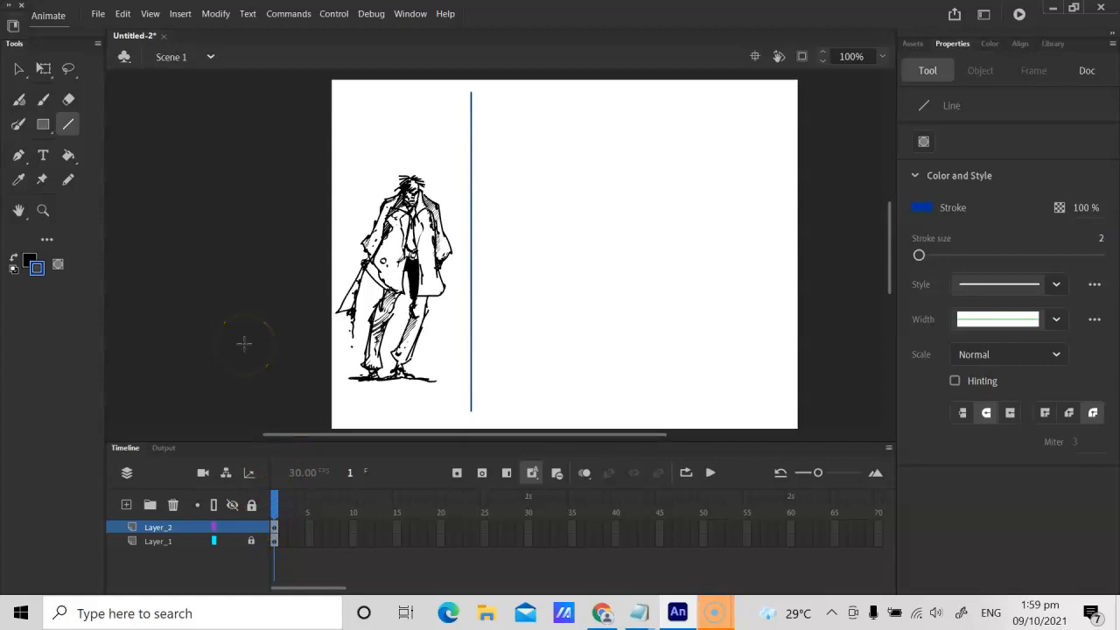
pyautogui.click(127, 507)
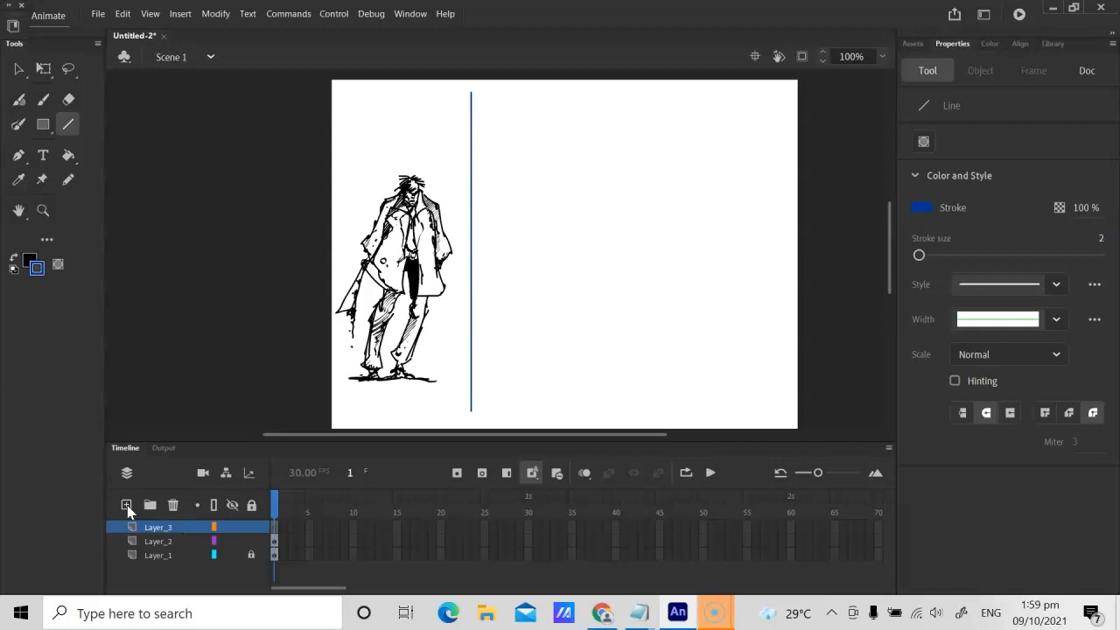
# Step: Lock Layer_2 and sketch a small light grey (#CCCCCC) circle beside the blue line on Layer_3 with the Classic Brush
pyautogui.click(251, 542)
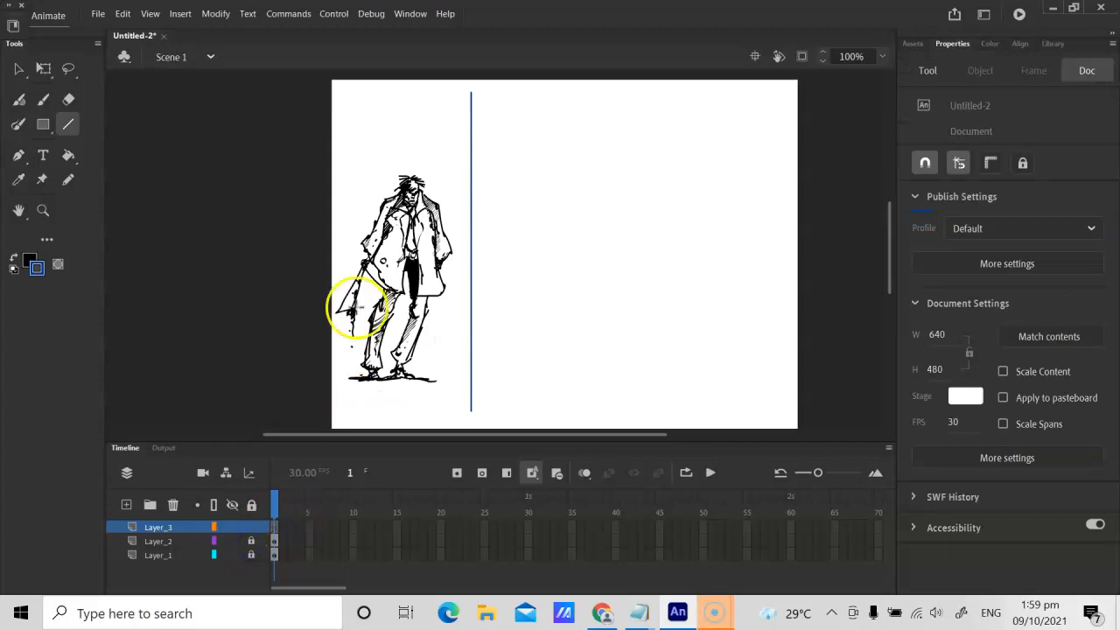
pyautogui.hotkey('ctrl', '=')
pyautogui.press('space')
pyautogui.moveTo(406, 260); pyautogui.dragTo(437, 198)
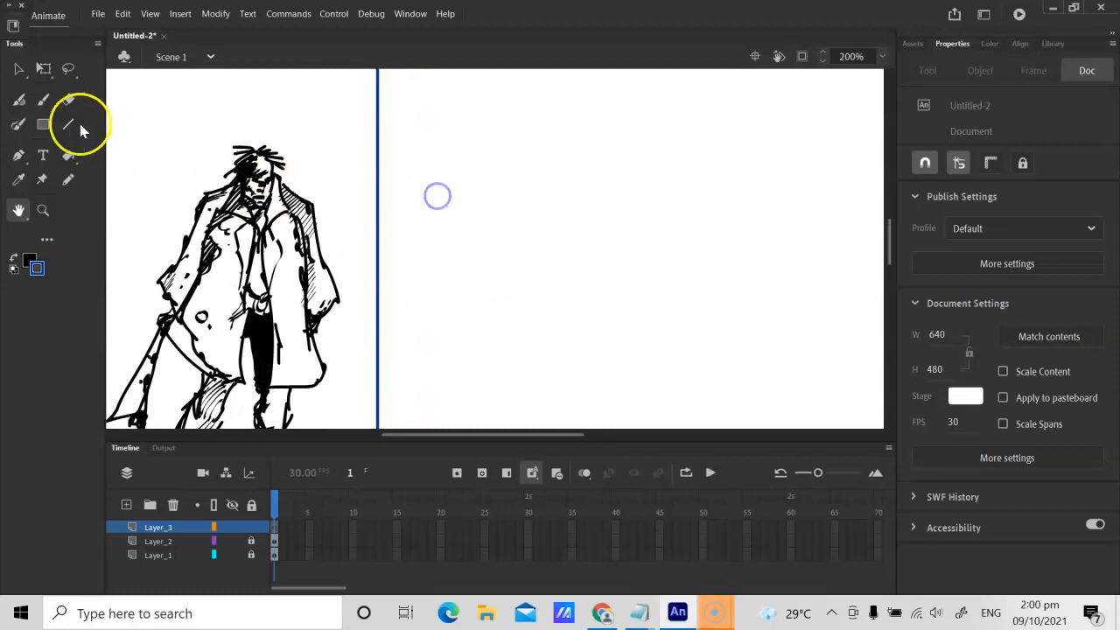
pyautogui.click(44, 126)
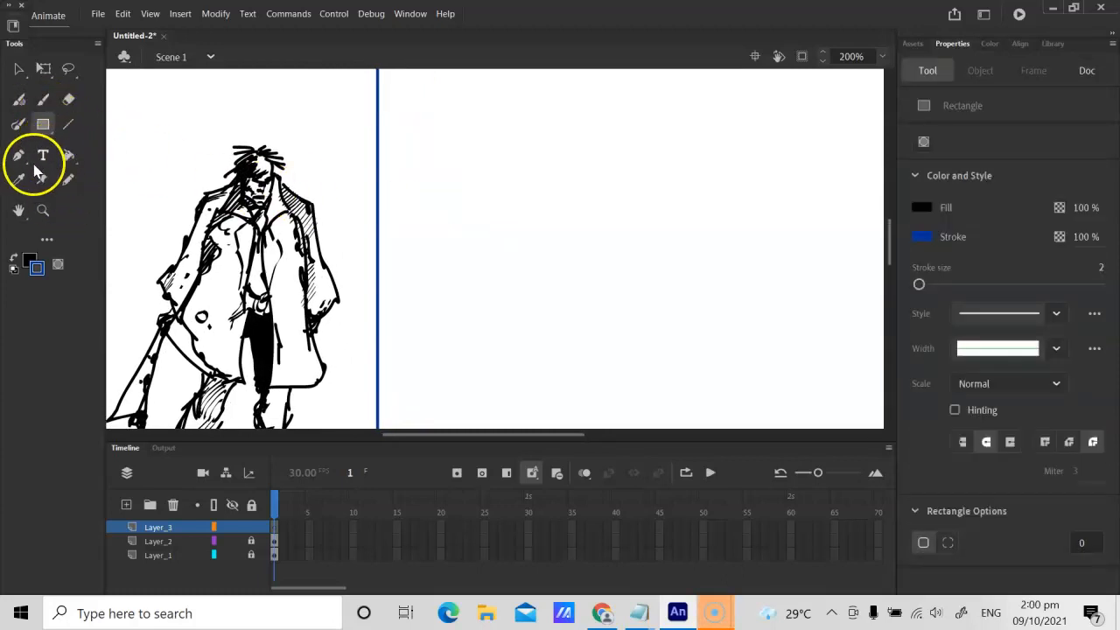
pyautogui.click(35, 273)
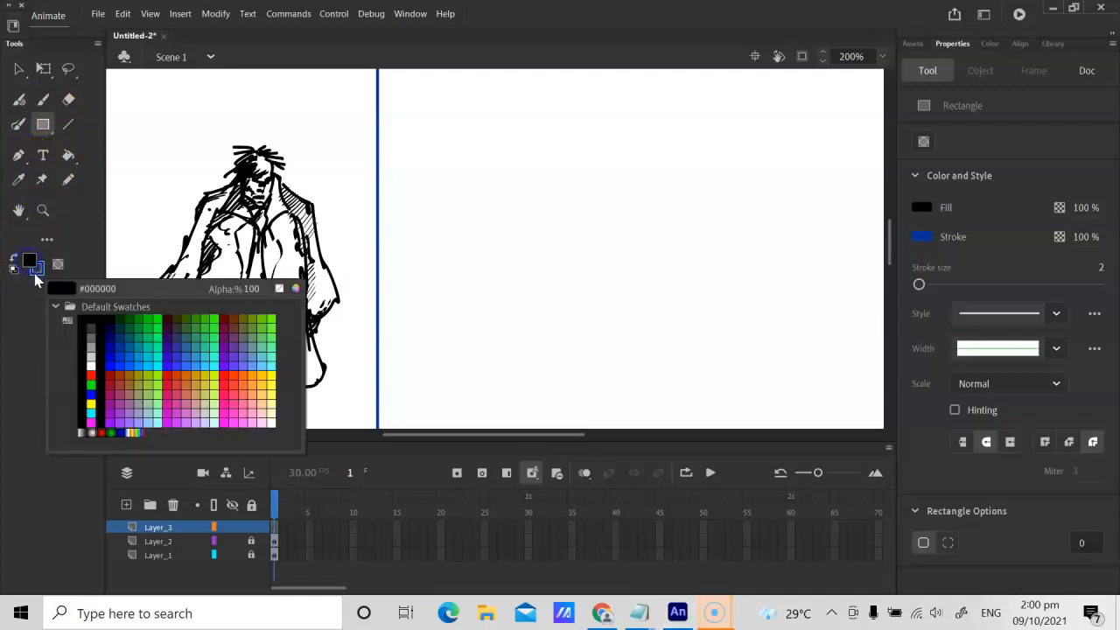
pyautogui.click(91, 358)
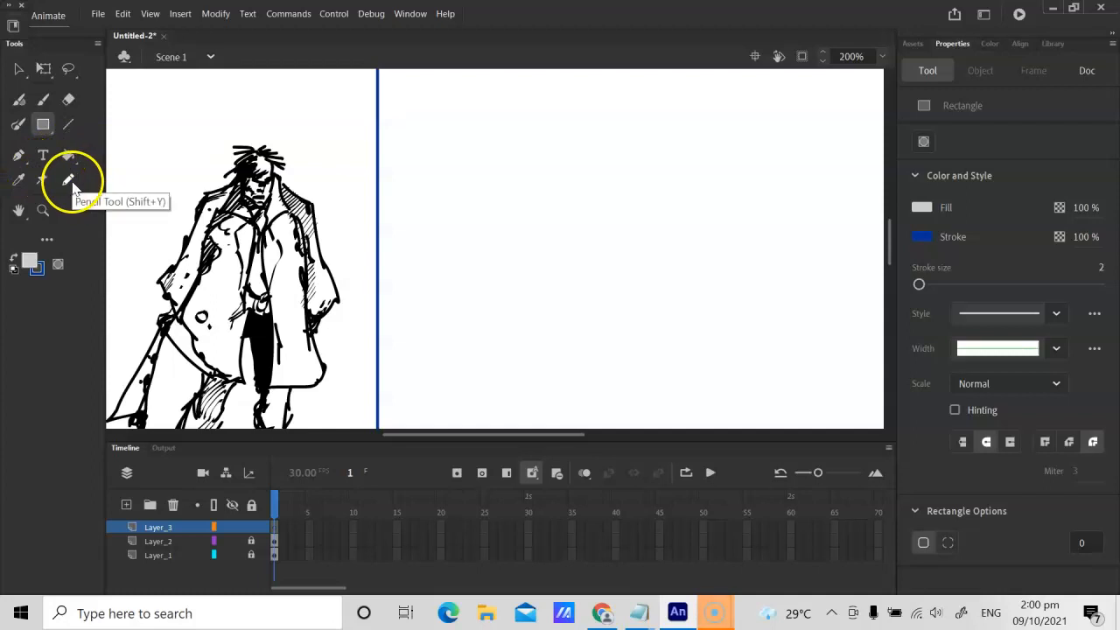
pyautogui.click(41, 101)
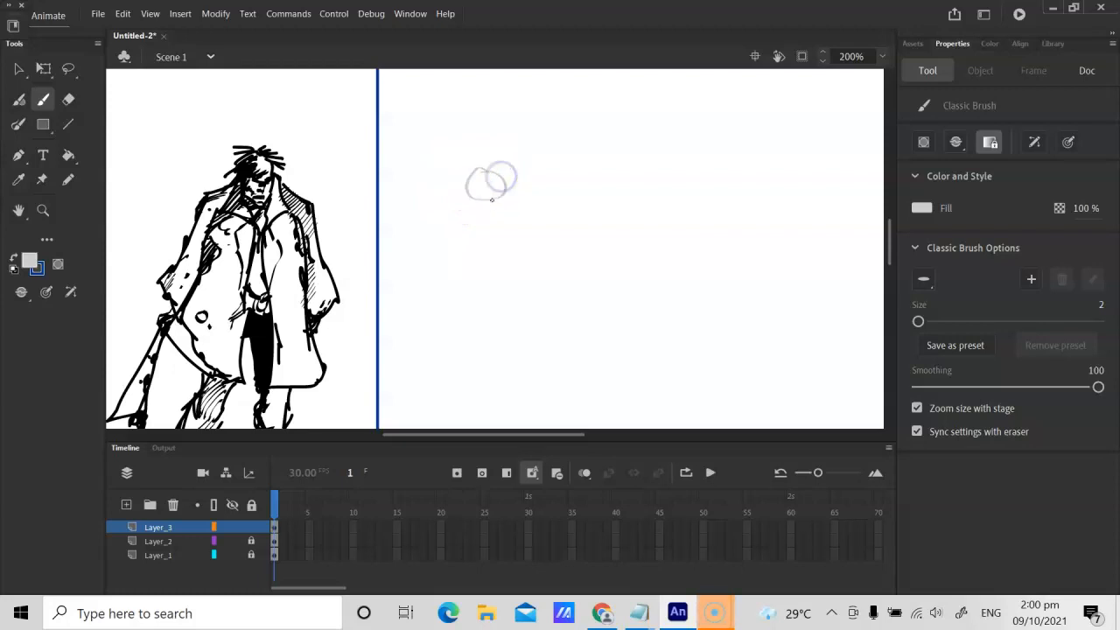
pyautogui.hotkey('ctrl', '-')
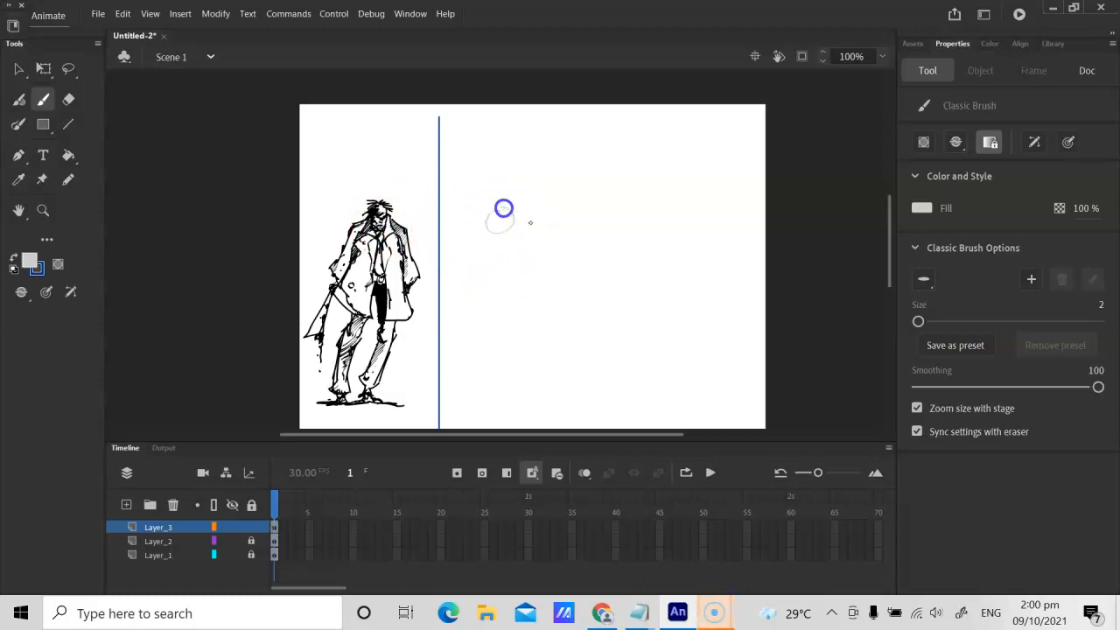
# Step: Duplicate the grey circle repeatedly and stack the copies directly beneath it to form a vertical column of eight circles
pyautogui.press('v')
pyautogui.moveTo(482, 213)
pyautogui.mouseDown()
pyautogui.moveTo(535, 245)
pyautogui.moveTo(508, 241)
pyautogui.moveTo(503, 330)
pyautogui.mouseUp()
pyautogui.hotkey('ctrl', 'v')
pyautogui.hotkey('ctrl', 'v')
pyautogui.moveTo(502, 280); pyautogui.dragTo(499, 349)
pyautogui.hotkey('ctrl', 'shift', 'v')
pyautogui.moveTo(504, 263); pyautogui.dragTo(502, 372)
pyautogui.hotkey('ctrl', 'shift', 'v')
pyautogui.moveTo(506, 300); pyautogui.dragTo(504, 398)
pyautogui.click(569, 347)
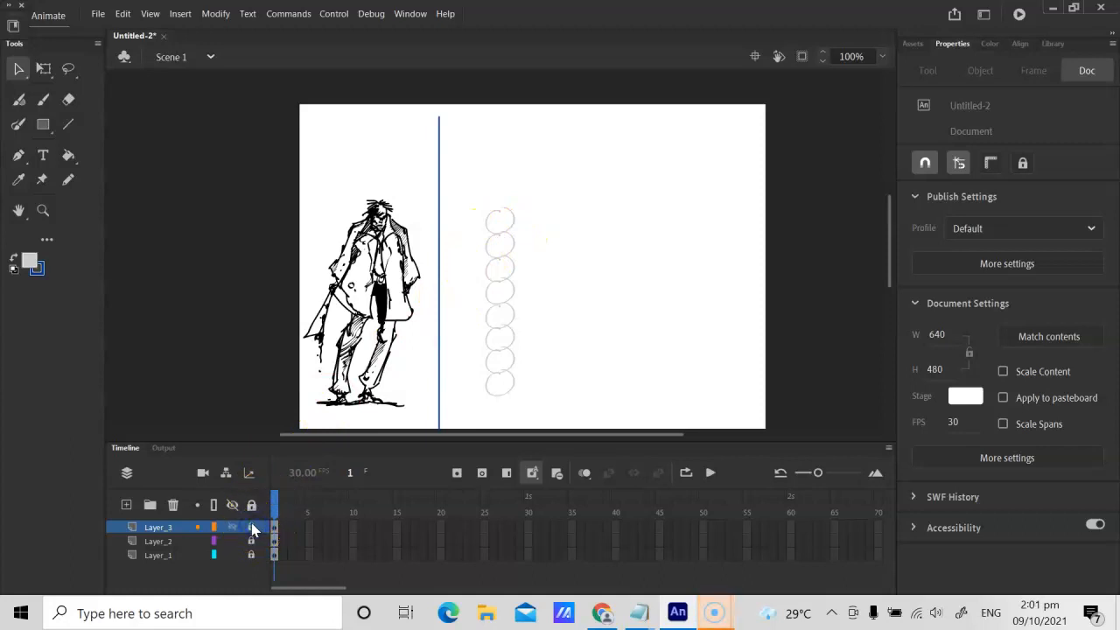
# Step: Lock Layer_3 and rename it circle
pyautogui.doubleClick(155, 527)
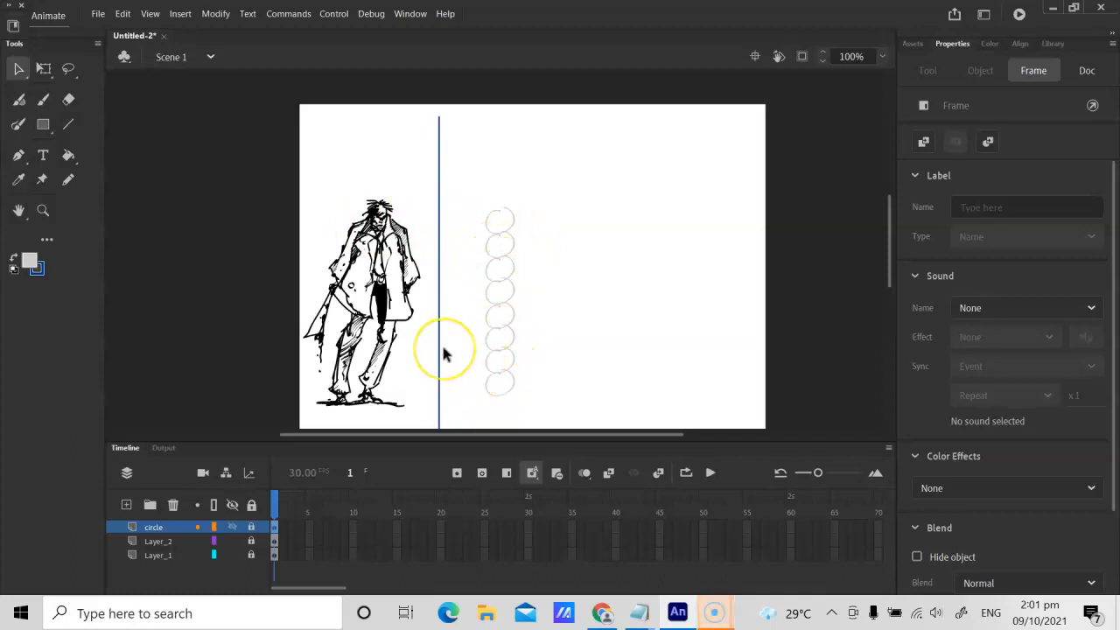
pyautogui.hotkey('ctrl', '=')
pyautogui.press('h')
pyautogui.moveTo(463, 233); pyautogui.dragTo(552, 233)
pyautogui.moveTo(513, 184); pyautogui.dragTo(371, 202)
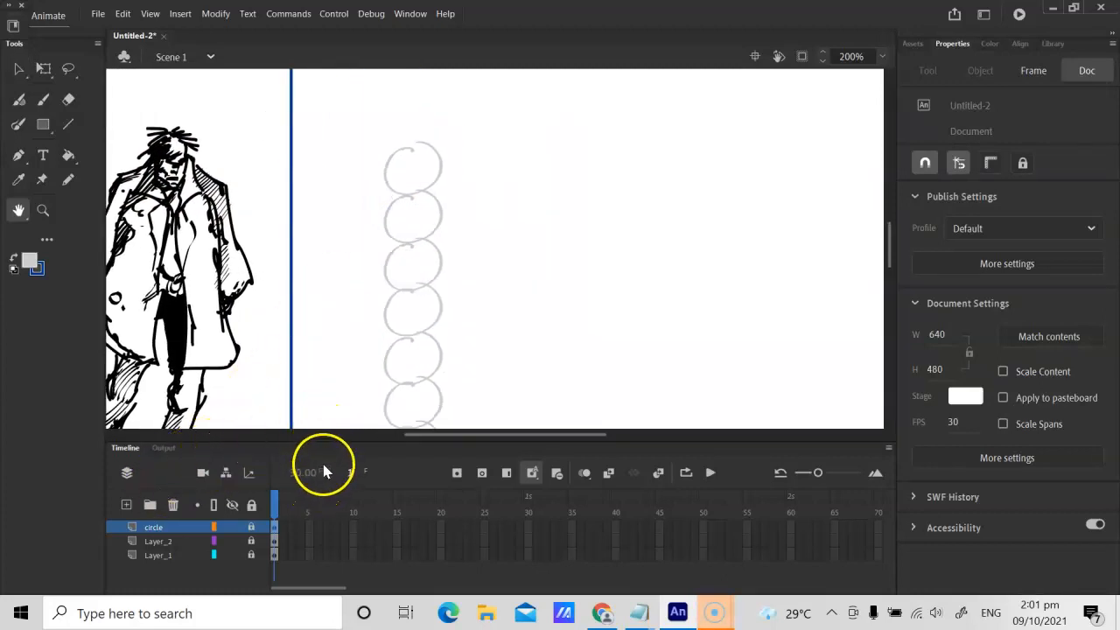
# Step: Add a new layer above the circle layer and name it rd
pyautogui.click(127, 505)
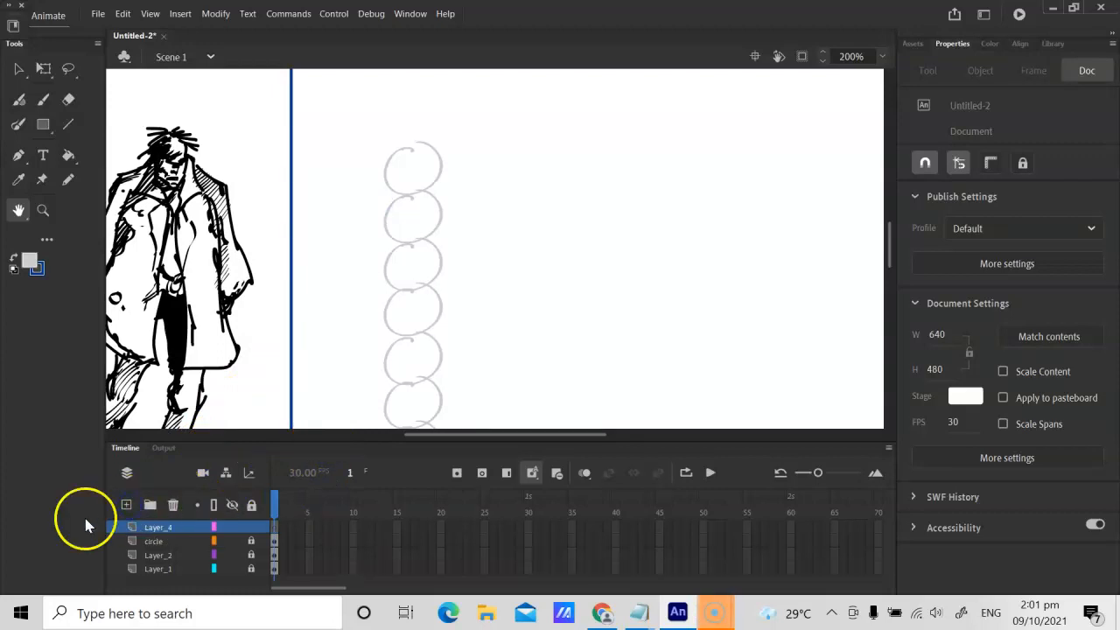
pyautogui.click(153, 530)
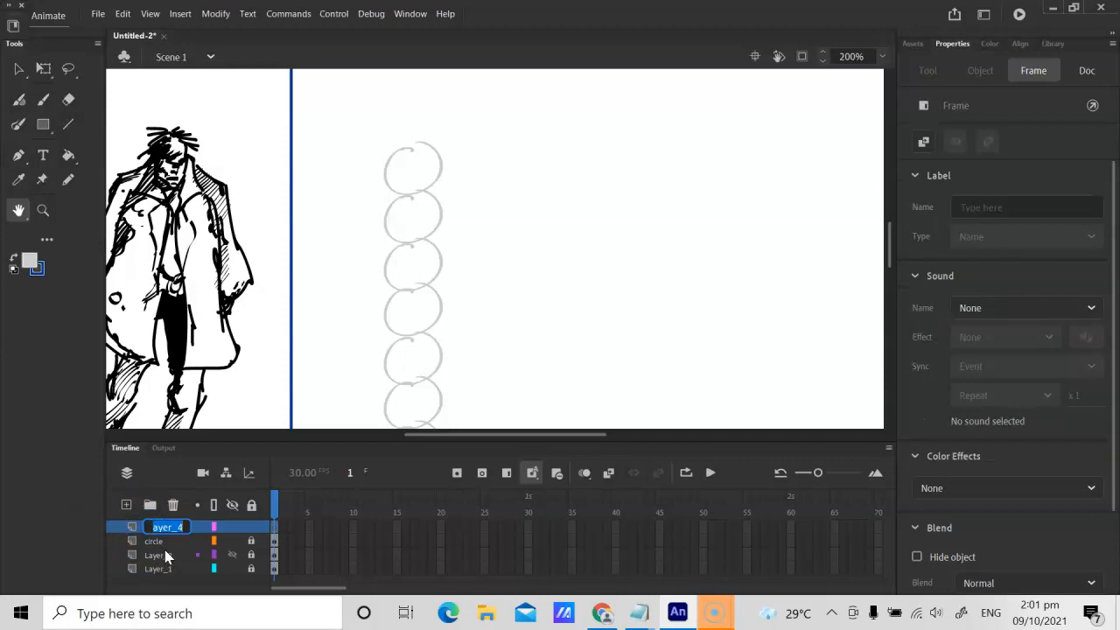
pyautogui.write('flesh')
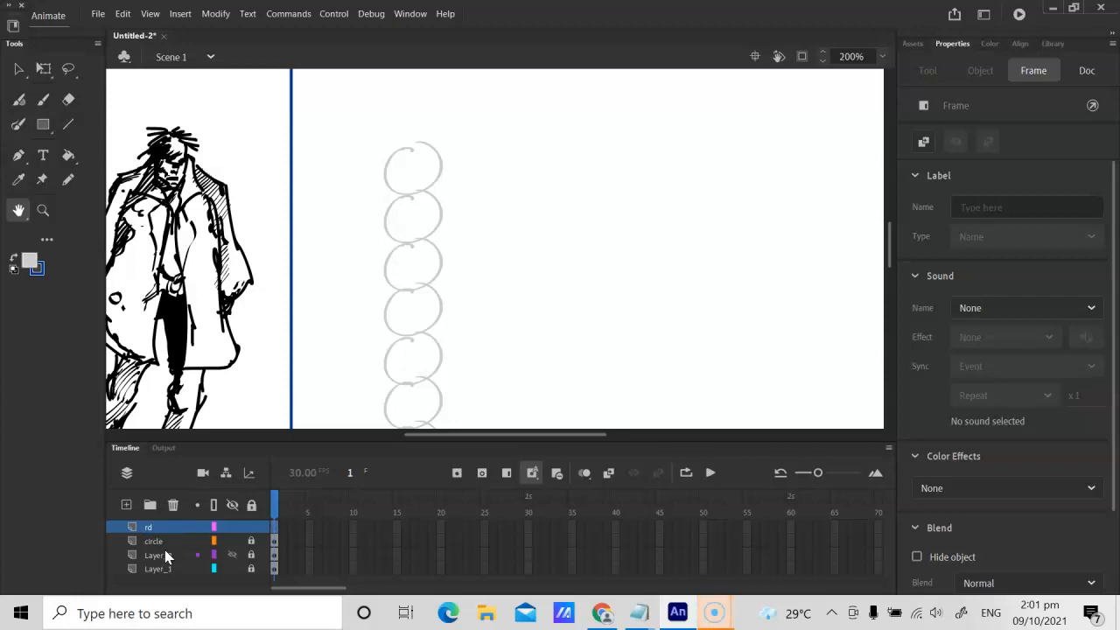
# Step: Examine the reference character's head and shoulders up close alongside the top circles of the grey column
pyautogui.hotkey('ctrl', '=')
pyautogui.click(312, 108)
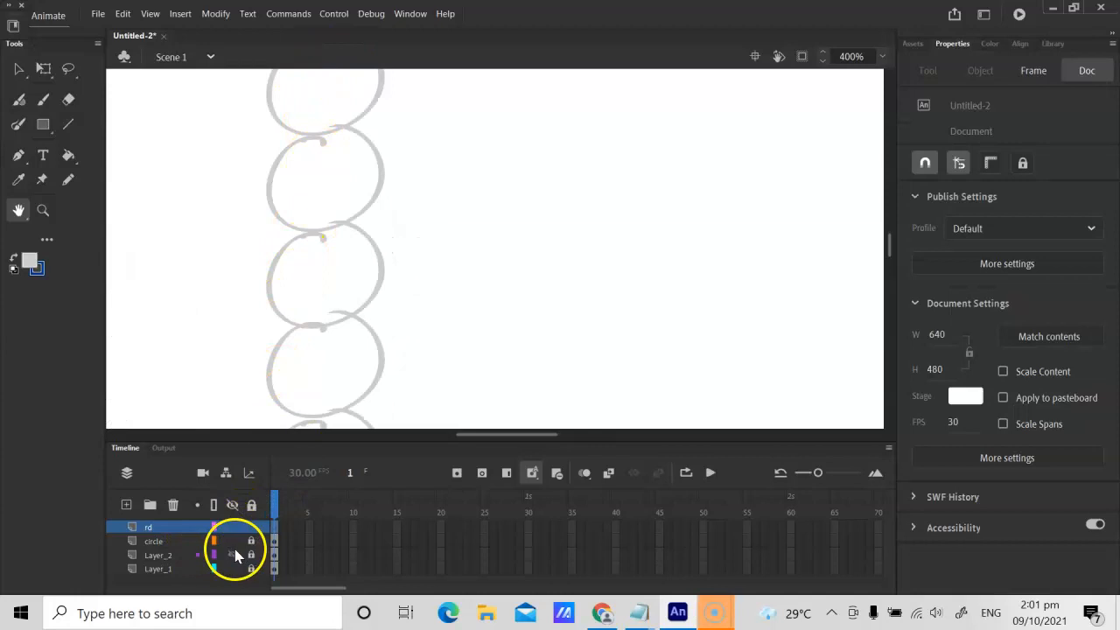
pyautogui.moveTo(350, 273); pyautogui.dragTo(395, 320)
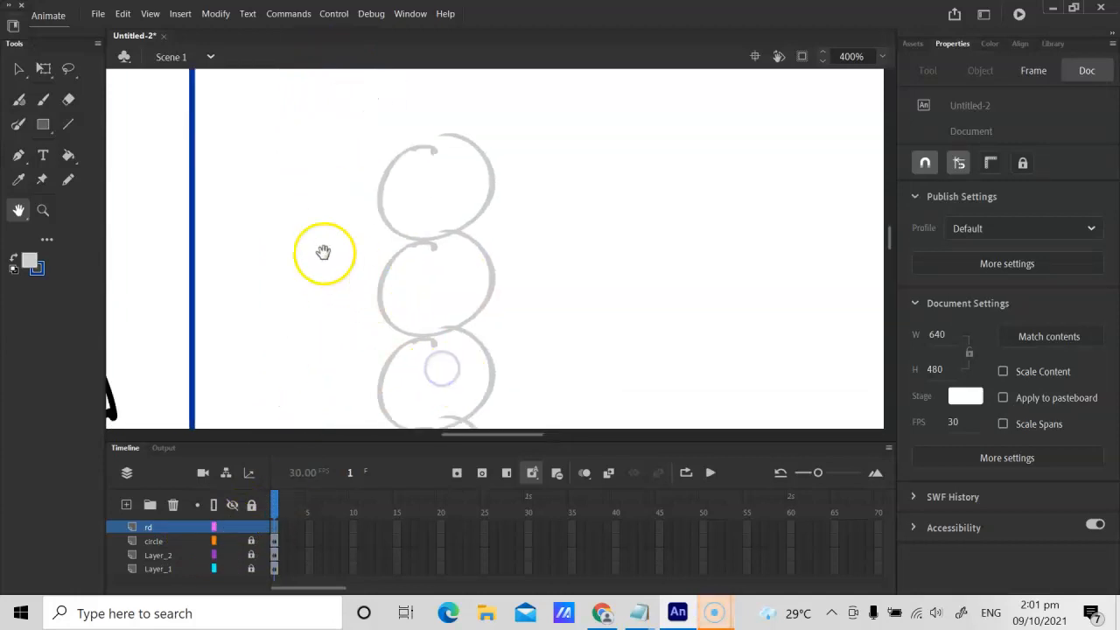
pyautogui.hotkey('ctrl', '-')
pyautogui.moveTo(398, 249); pyautogui.dragTo(414, 258)
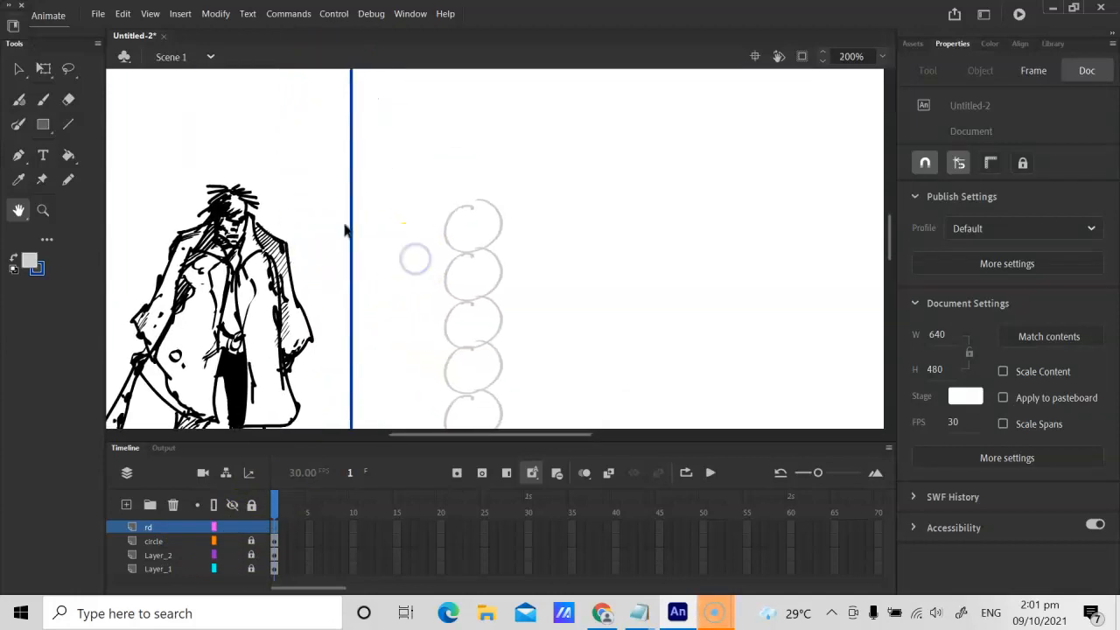
pyautogui.hotkey('ctrl', '=')
pyautogui.moveTo(219, 229); pyautogui.dragTo(419, 257)
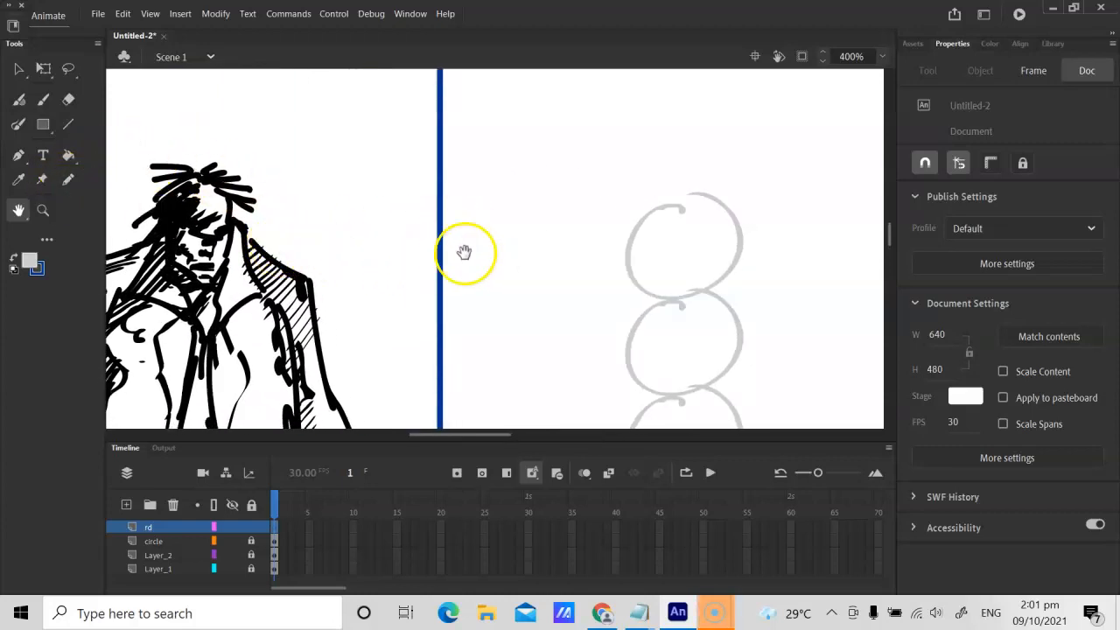
pyautogui.moveTo(271, 250); pyautogui.dragTo(343, 236)
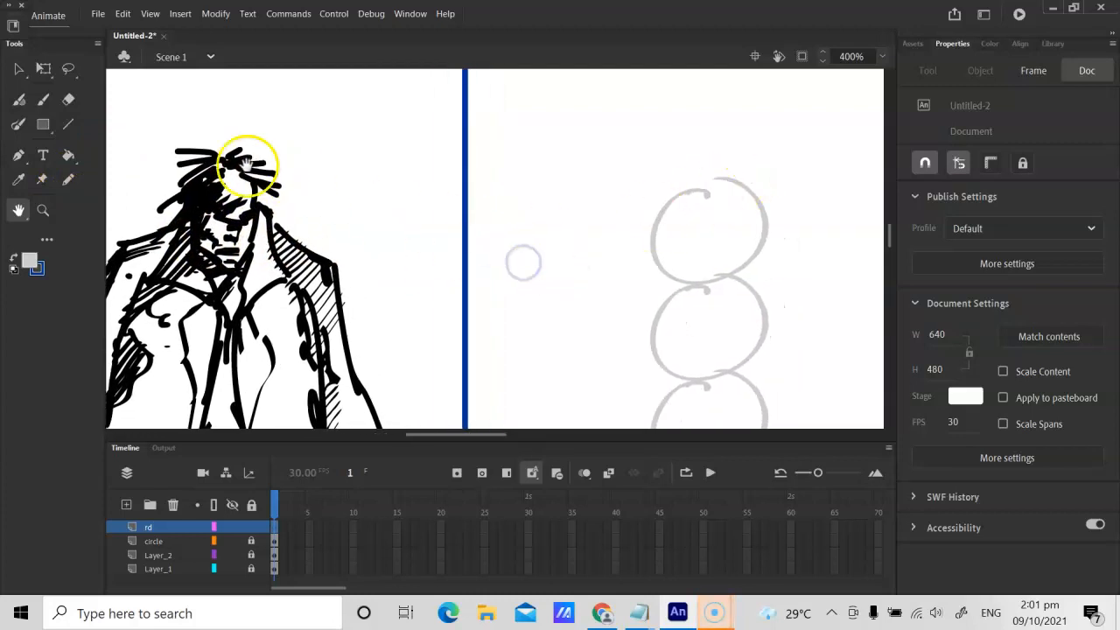
# Step: Set the Classic Brush fill to light blue and draw a smaller circle for the head inside the topmost grey circle
pyautogui.click(30, 261)
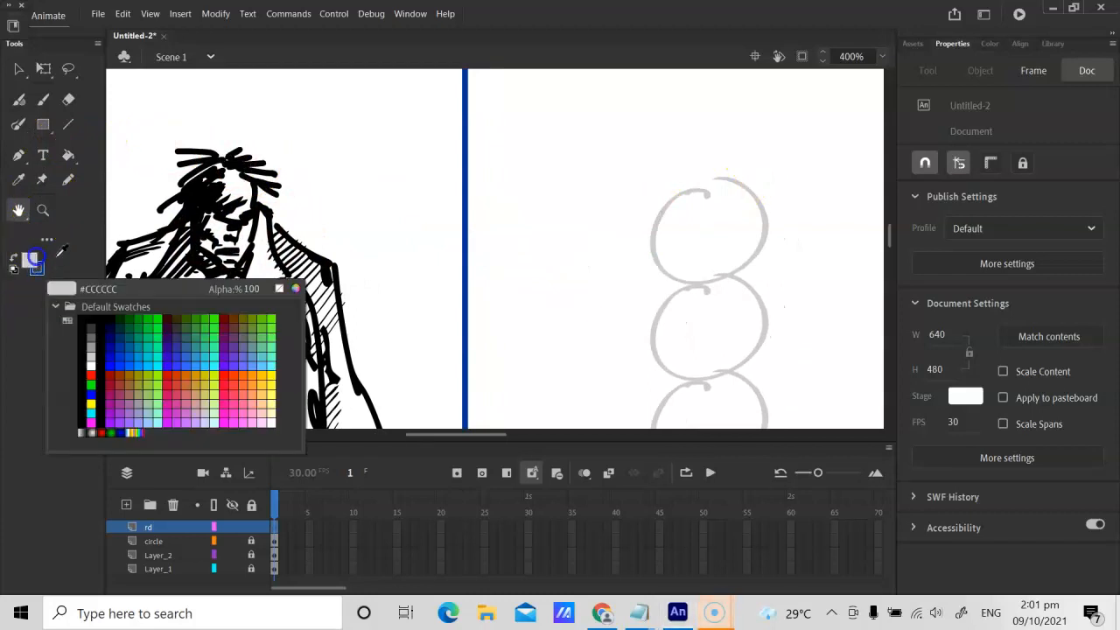
pyautogui.click(88, 349)
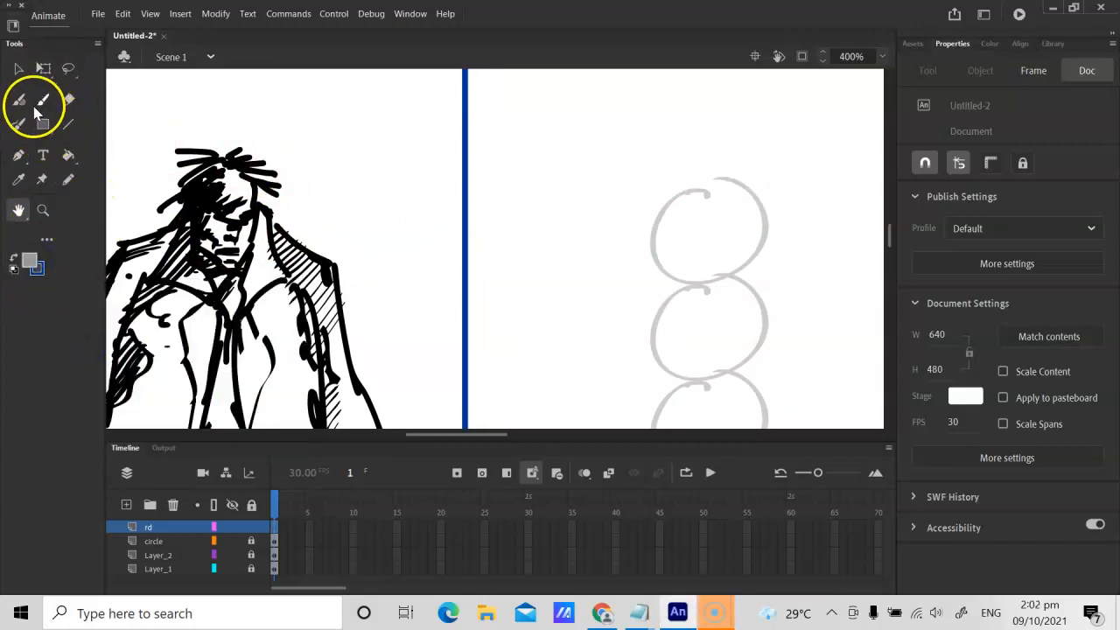
pyautogui.click(43, 99)
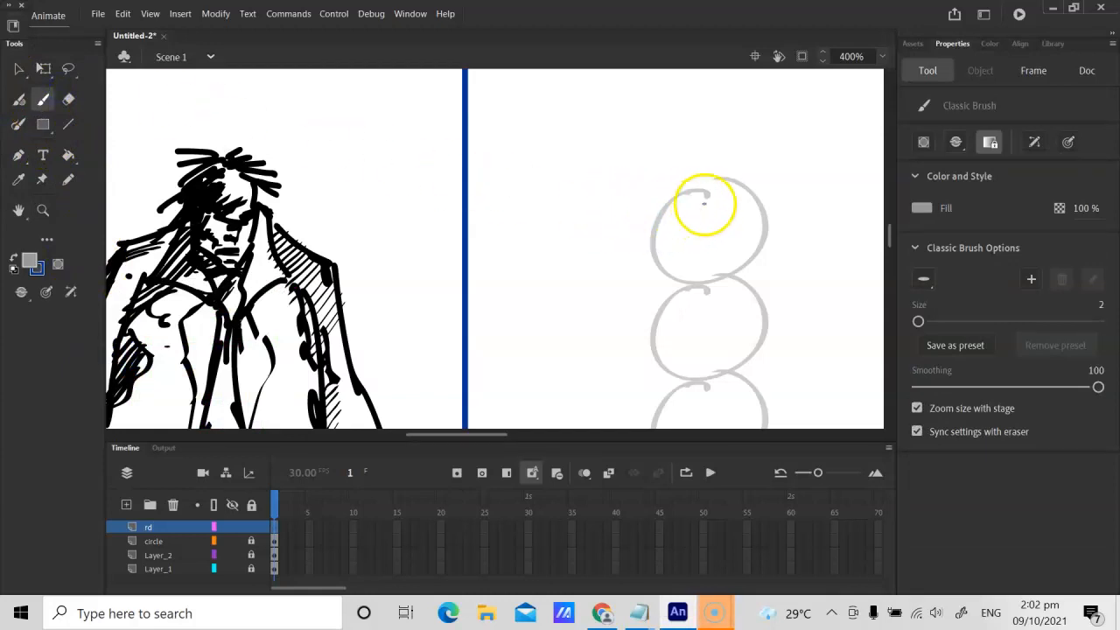
pyautogui.click(27, 260)
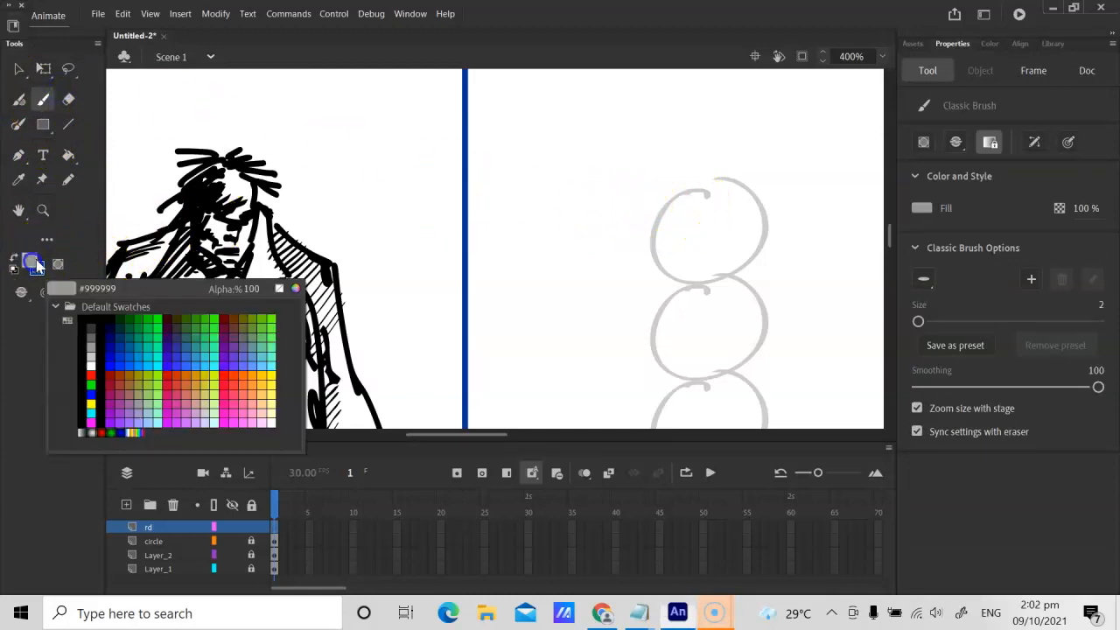
pyautogui.click(149, 365)
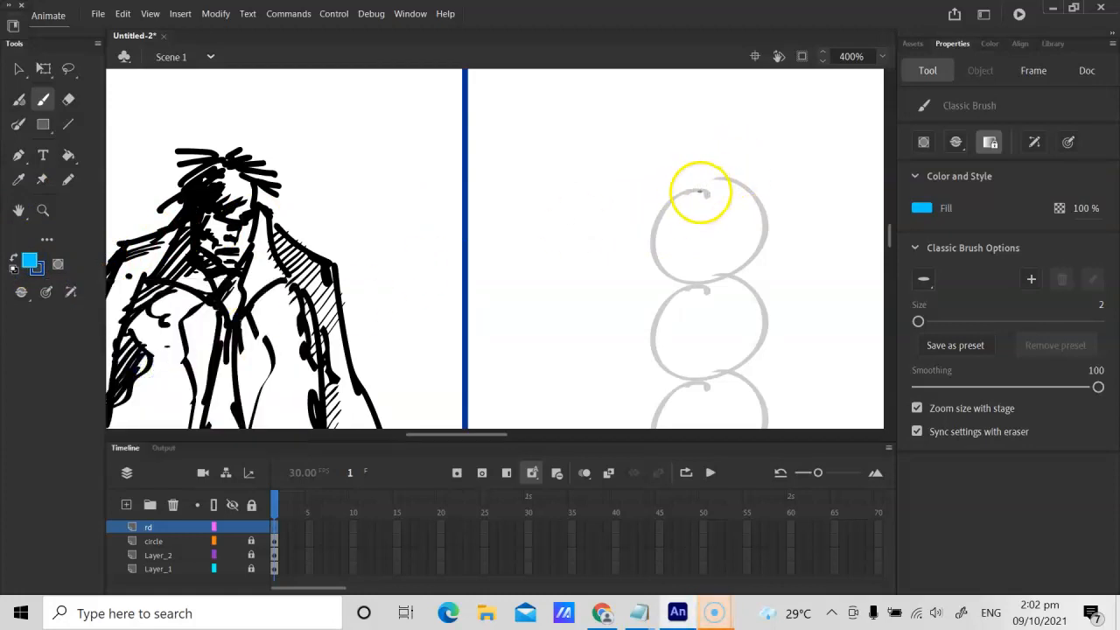
pyautogui.moveTo(683, 196); pyautogui.dragTo(699, 188)
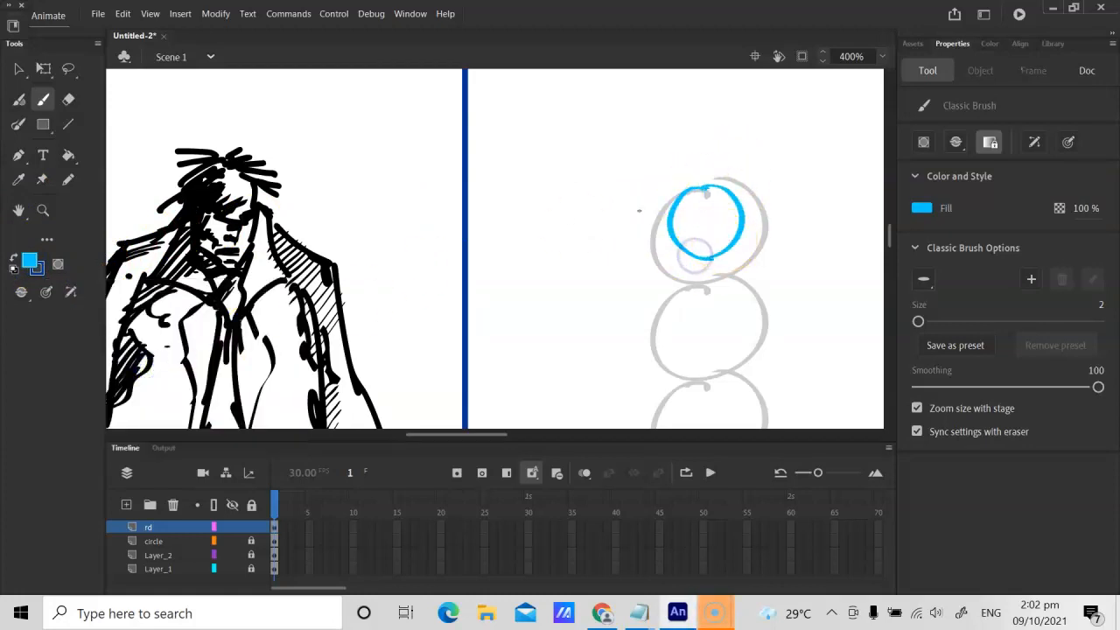
# Step: Draw the straight sides of the face and a pointed jaw around the blue circle, changing to the round brush shape for the jaw
pyautogui.hotkey('ctrl', '=')
pyautogui.press('h')
pyautogui.moveTo(550, 201); pyautogui.dragTo(361, 223)
pyautogui.press('b')
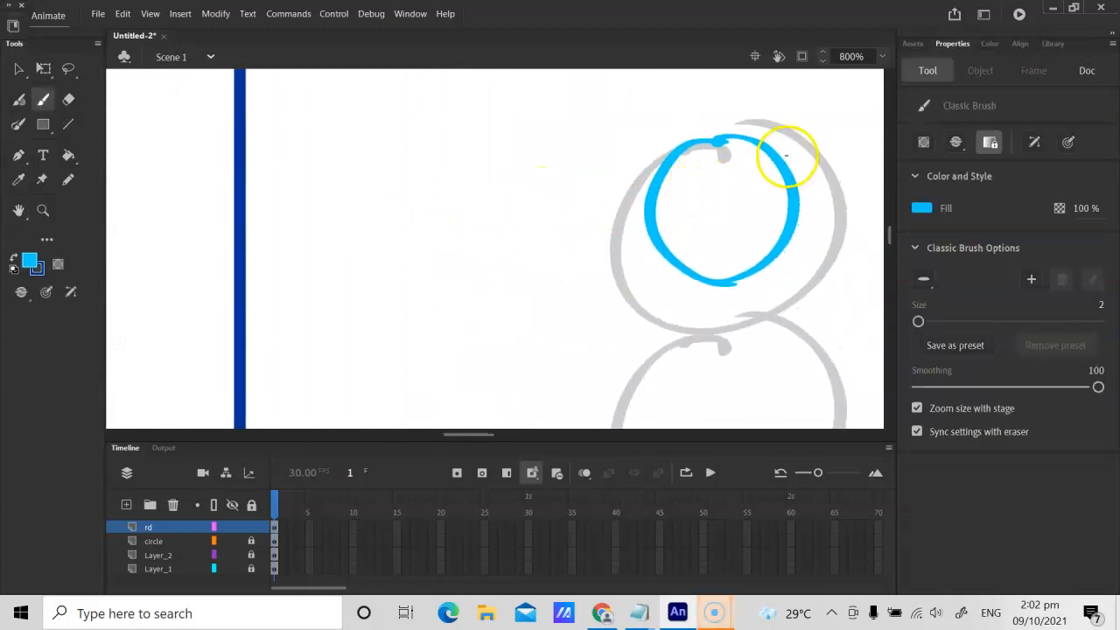
pyautogui.moveTo(784, 153); pyautogui.dragTo(787, 210)
pyautogui.click(931, 278)
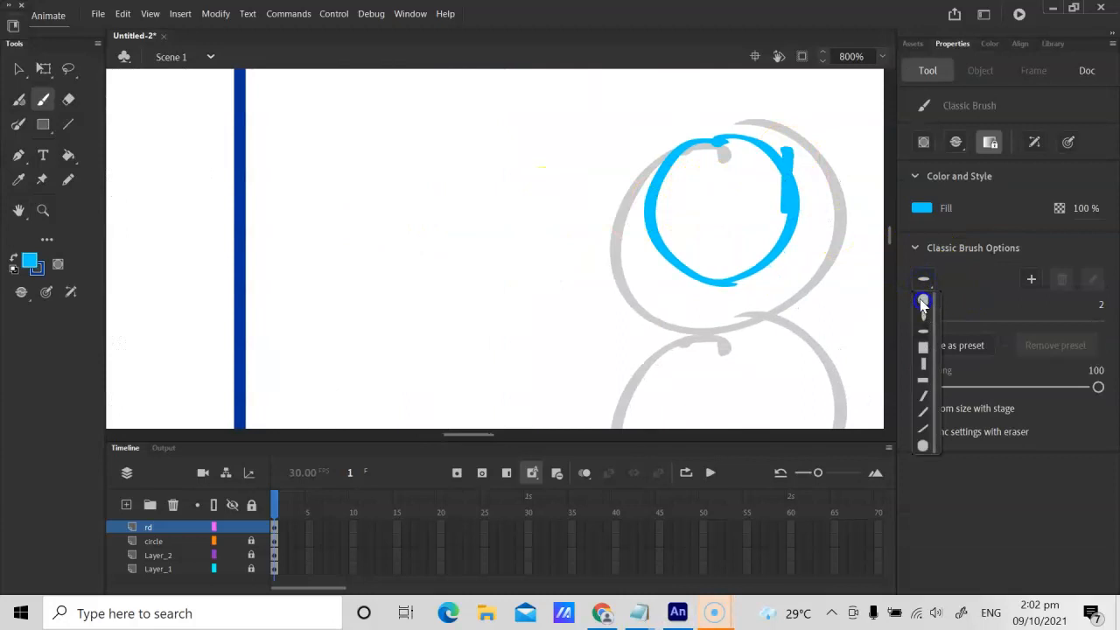
pyautogui.click(923, 302)
pyautogui.moveTo(790, 215)
pyautogui.mouseDown()
pyautogui.moveTo(775, 251)
pyautogui.moveTo(652, 165)
pyautogui.moveTo(652, 234)
pyautogui.moveTo(721, 297)
pyautogui.mouseUp()
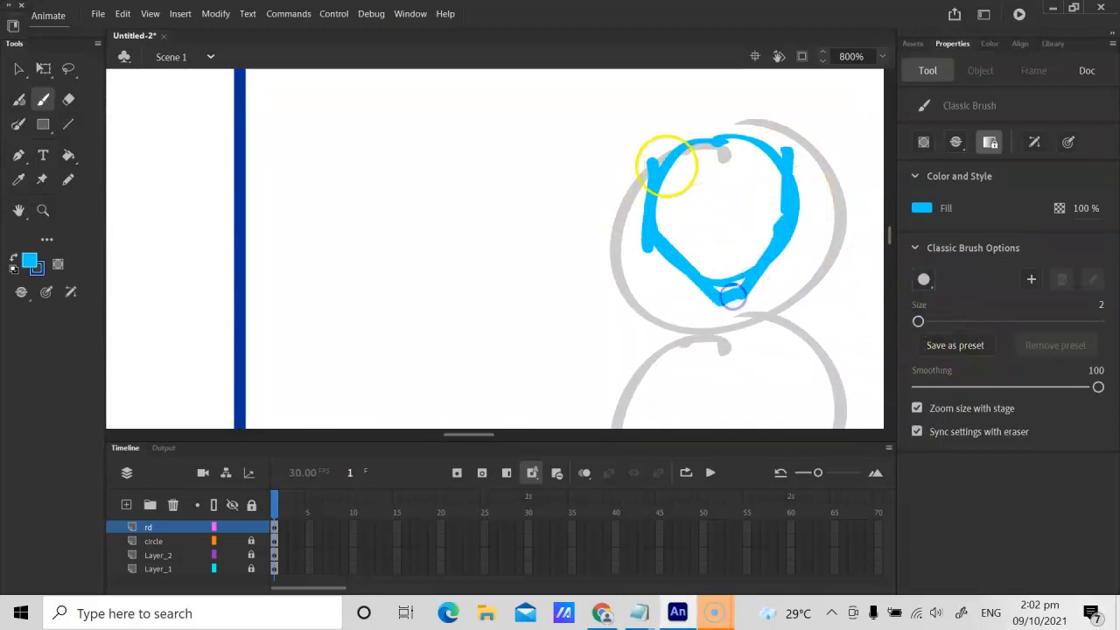
# Step: Try to sketch a vertical centre line and a horizontal eye line across the blue head, and undo the strokes
pyautogui.scroll(-2, 625, 140)
pyautogui.scroll(1, 624, 143)
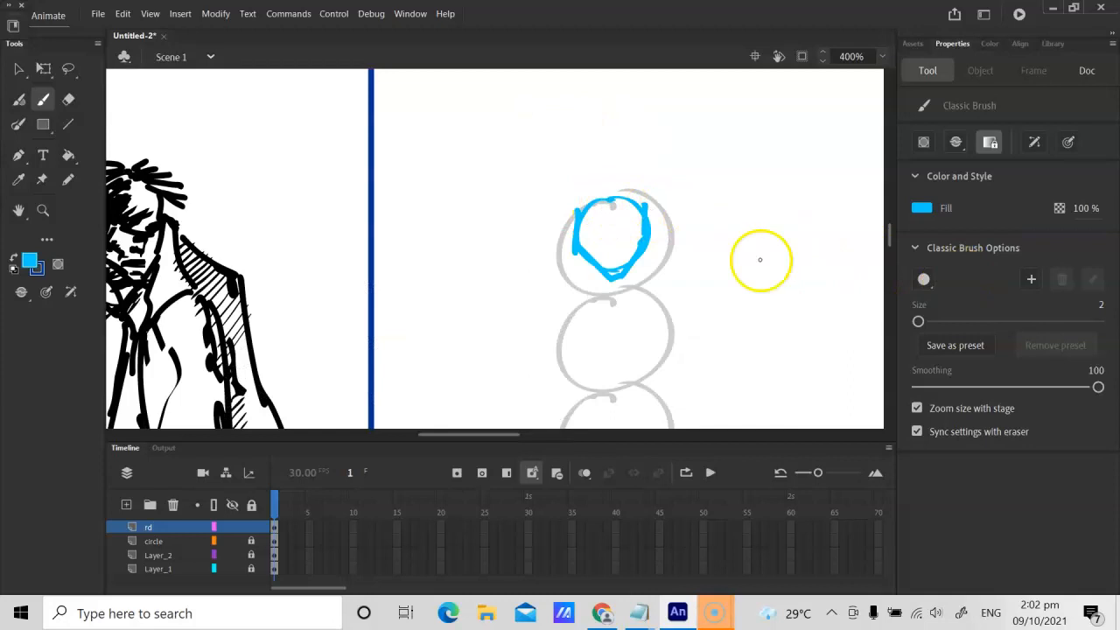
pyautogui.moveTo(616, 185); pyautogui.dragTo(620, 328)
pyautogui.hotkey('ctrl', 'z')
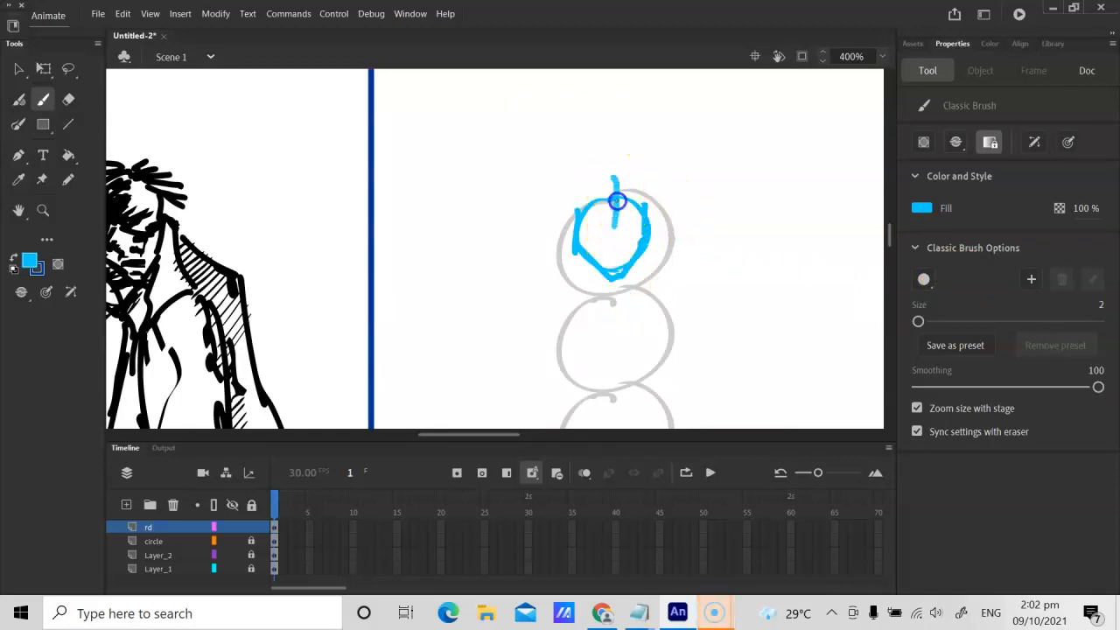
pyautogui.moveTo(618, 187); pyautogui.dragTo(607, 327)
pyautogui.hotkey('ctrl', 'z')
pyautogui.hotkey('ctrl', 'z')
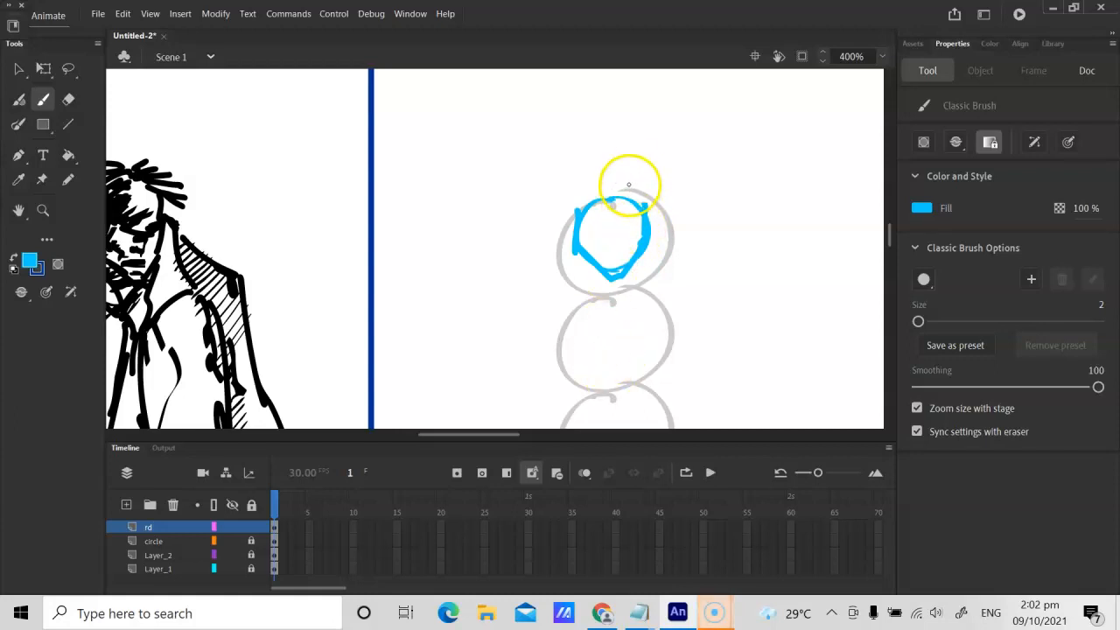
pyautogui.moveTo(628, 177); pyautogui.dragTo(619, 355)
pyautogui.moveTo(545, 231); pyautogui.dragTo(727, 230)
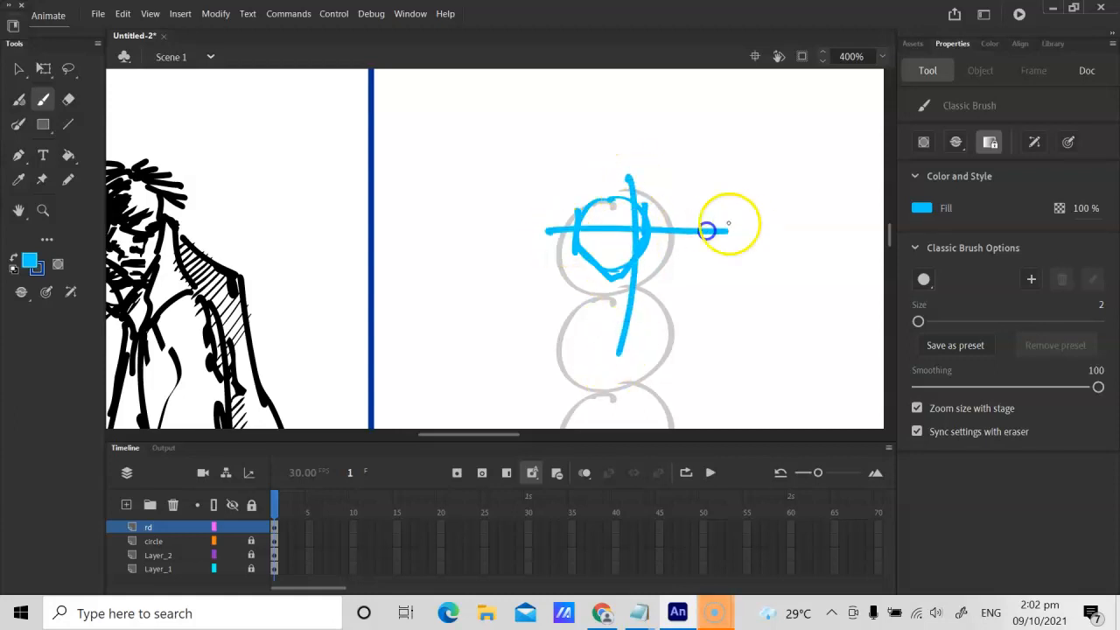
pyautogui.hotkey('ctrl', 'z')
pyautogui.hotkey('ctrl', 'z')
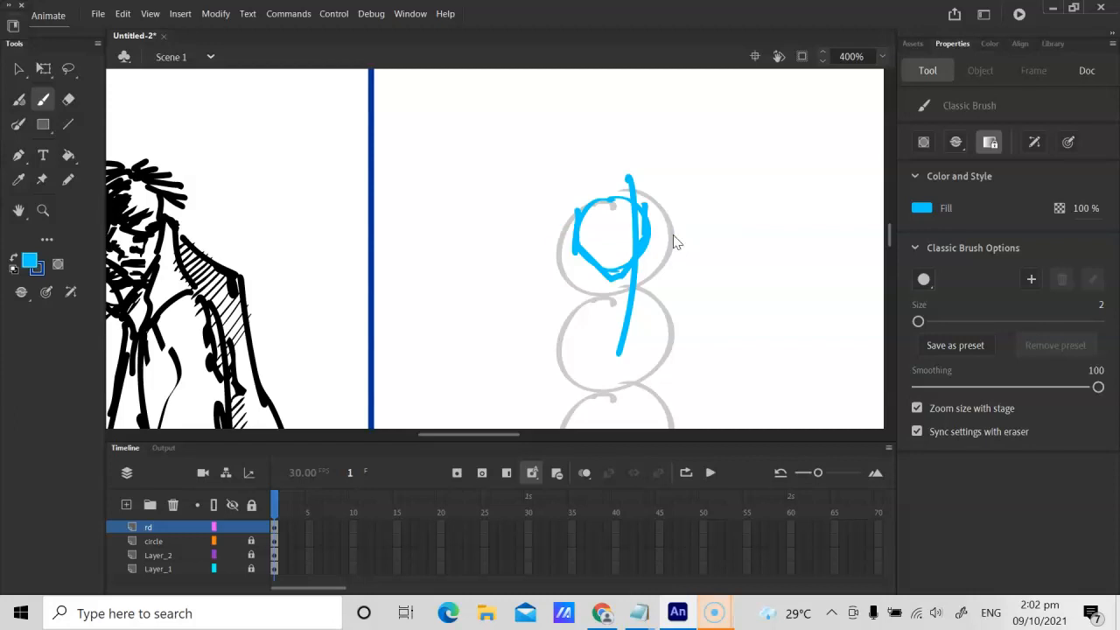
# Step: Draw a slanted brow and narrow eyes inside the blue head, and add the nose with the brush size set to 1
pyautogui.hotkey('ctrl', '=')
pyautogui.press('space')
pyautogui.moveTo(431, 181)
pyautogui.mouseDown()
pyautogui.moveTo(462, 180)
pyautogui.moveTo(461, 221)
pyautogui.mouseUp()
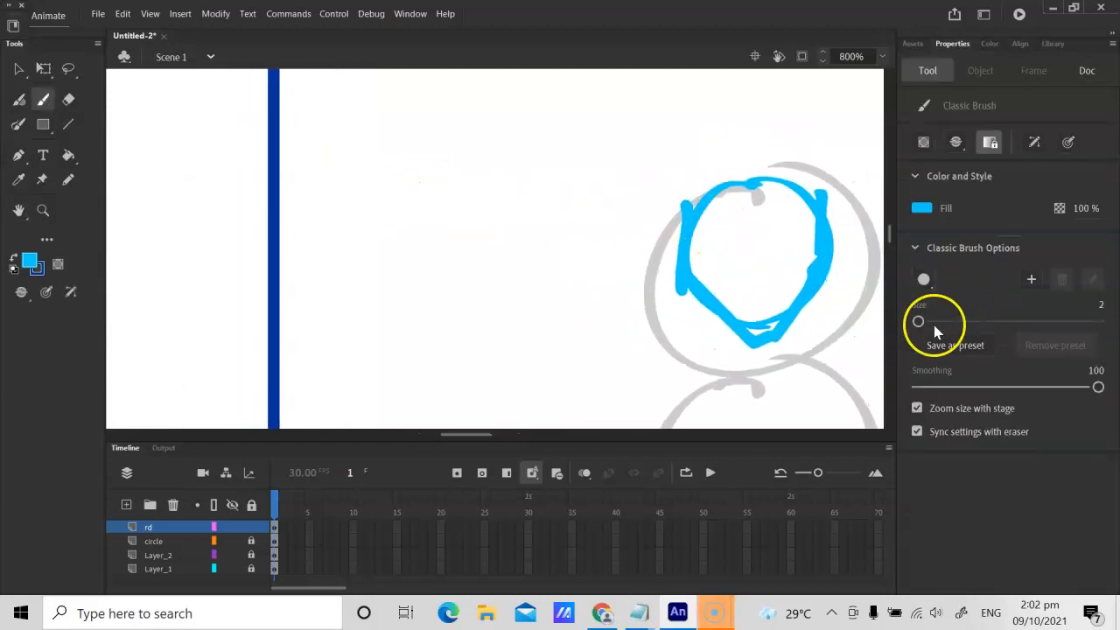
pyautogui.moveTo(714, 240); pyautogui.dragTo(760, 240)
pyautogui.moveTo(715, 243); pyautogui.dragTo(721, 259)
pyautogui.moveTo(791, 237); pyautogui.dragTo(830, 225)
pyautogui.hotkey('ctrl', 'z')
pyautogui.hotkey('ctrl', 'z')
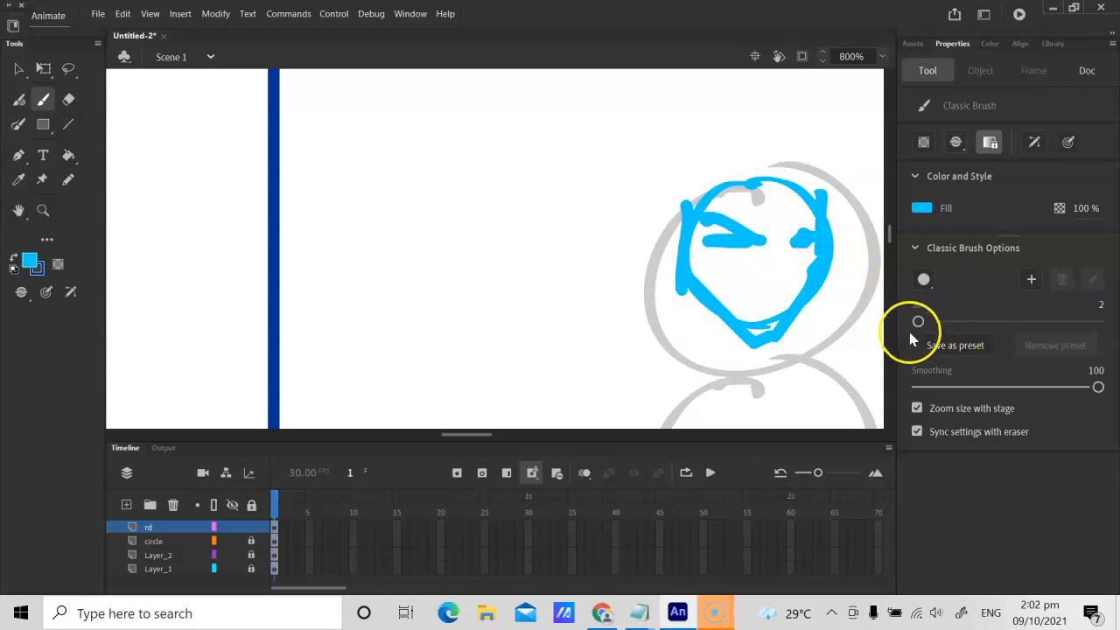
pyautogui.click(781, 242)
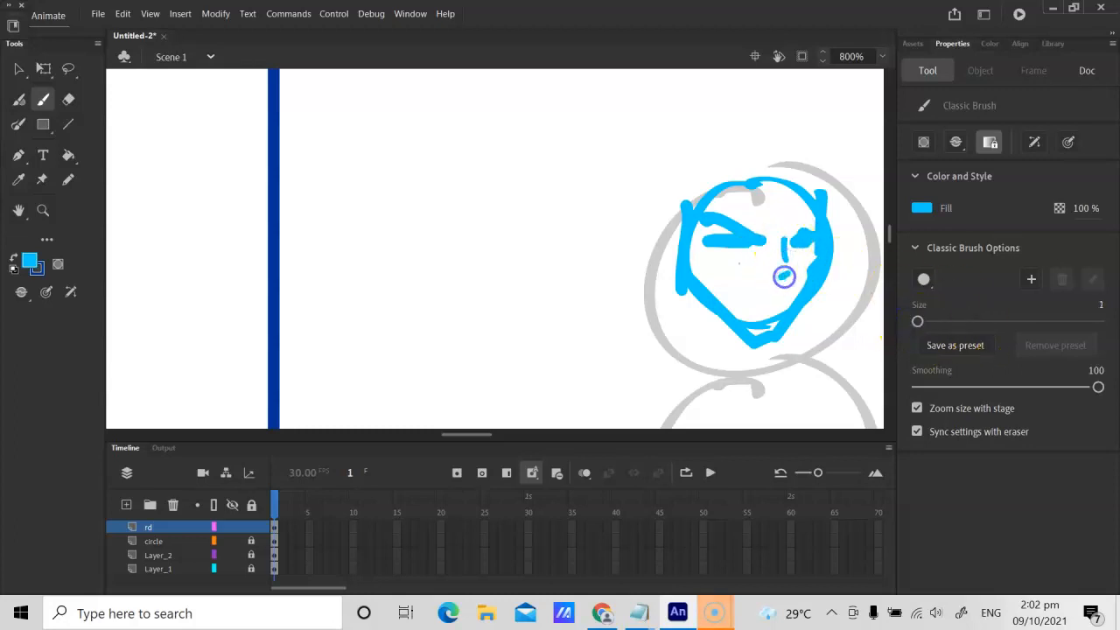
# Step: Draw a frowning mouth with a dot beneath it, and add strokes under the larger eye
pyautogui.hotkey('ctrl', '=')
pyautogui.press('space')
pyautogui.moveTo(787, 235); pyautogui.dragTo(378, 215)
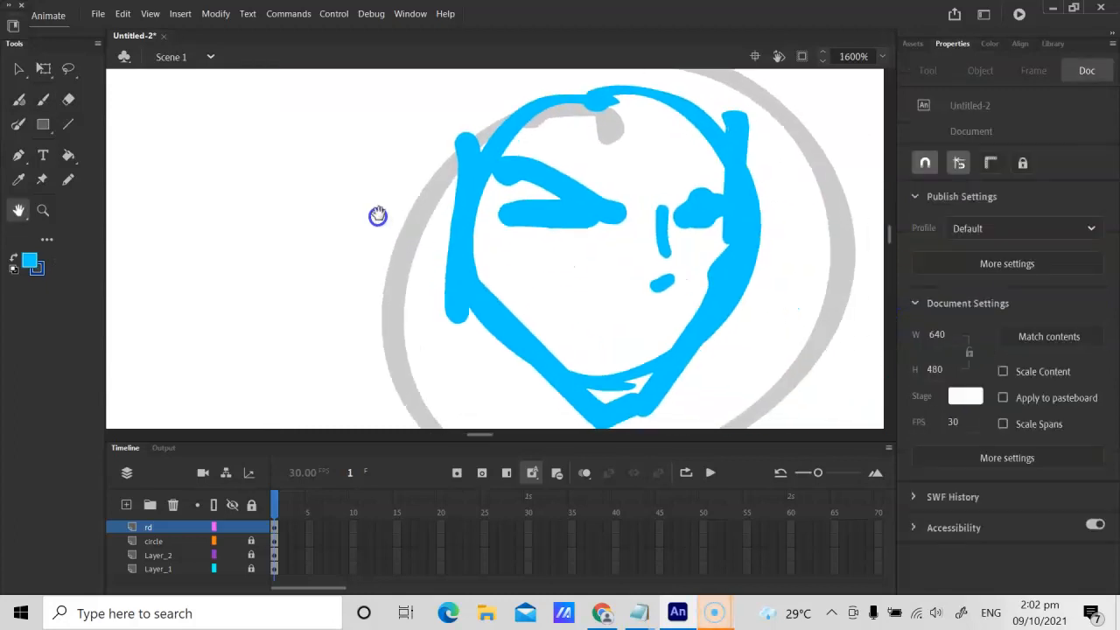
pyautogui.moveTo(586, 329); pyautogui.dragTo(655, 322)
pyautogui.moveTo(584, 332); pyautogui.dragTo(568, 351)
pyautogui.click(662, 320)
pyautogui.click(623, 342)
pyautogui.moveTo(590, 220); pyautogui.dragTo(531, 229)
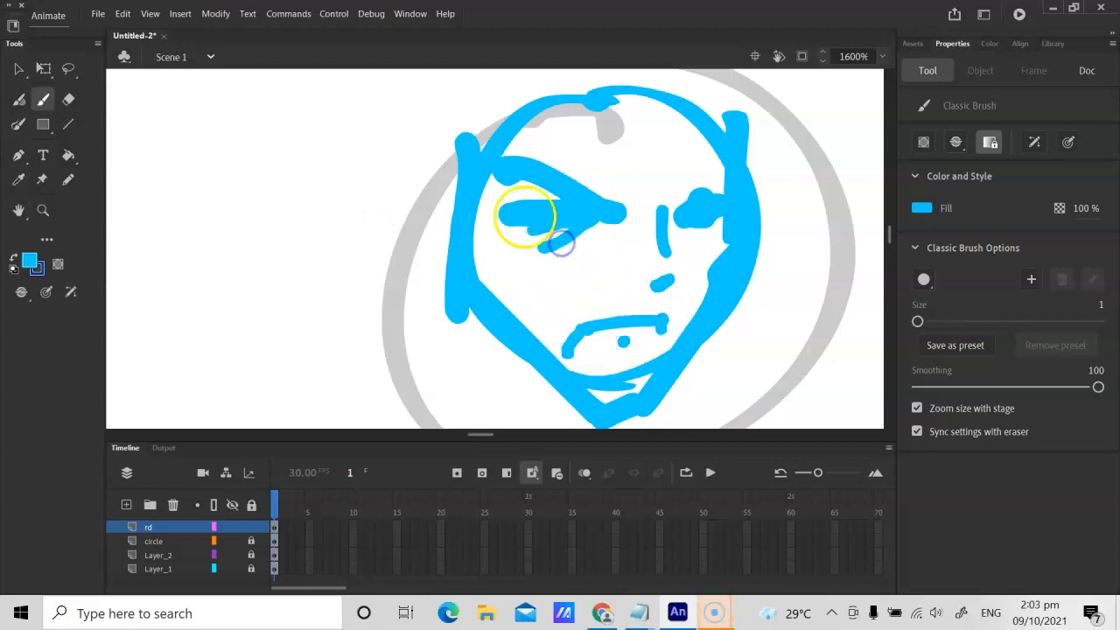
# Step: Sketch spiky, swept hair strokes around the top and side of the blue head
pyautogui.hotkey('ctrl', '-')
pyautogui.hotkey('ctrl', '-')
pyautogui.press('space')
pyautogui.moveTo(396, 167)
pyautogui.mouseDown()
pyautogui.moveTo(482, 200)
pyautogui.moveTo(523, 185)
pyautogui.moveTo(495, 170)
pyautogui.mouseUp()
pyautogui.moveTo(714, 260); pyautogui.dragTo(680, 280)
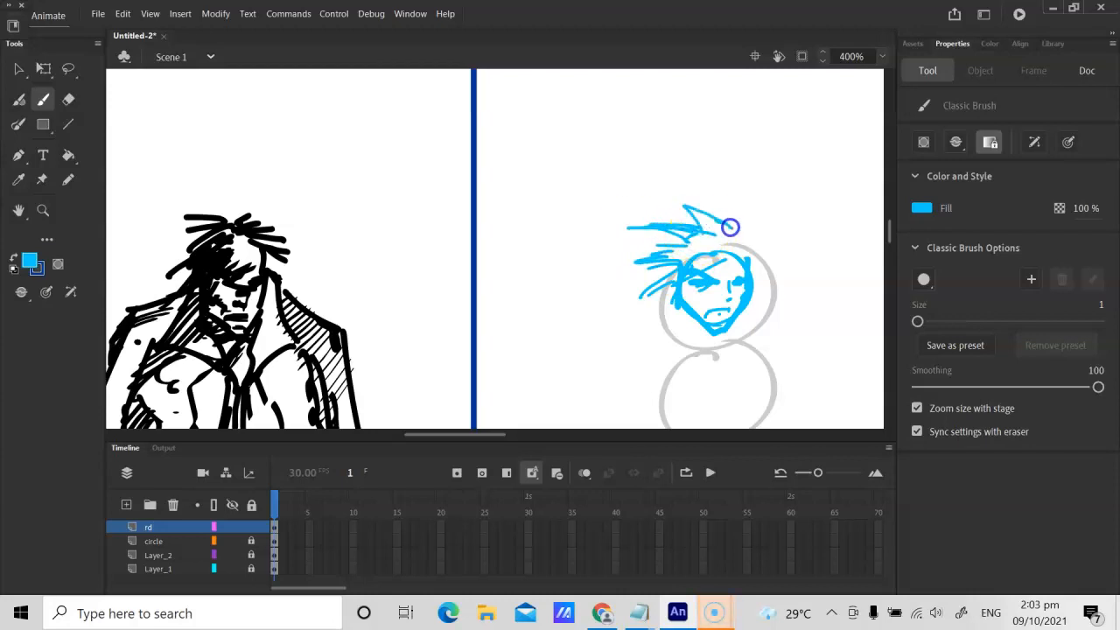
# Step: Draw the neck and a pointed open collar whose edges meet in a V over the second grey circle
pyautogui.press('space')
pyautogui.moveTo(687, 306); pyautogui.dragTo(715, 203)
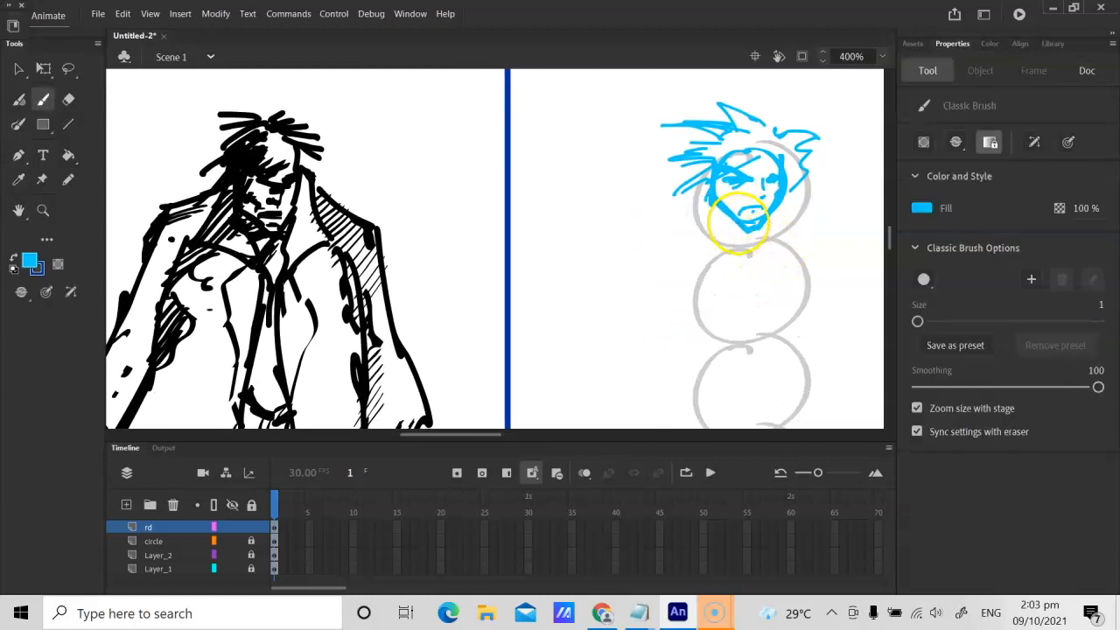
pyautogui.moveTo(723, 254); pyautogui.dragTo(726, 263)
pyautogui.moveTo(712, 196); pyautogui.dragTo(665, 254)
pyautogui.moveTo(735, 284); pyautogui.dragTo(737, 289)
pyautogui.moveTo(760, 230); pyautogui.dragTo(769, 284)
pyautogui.moveTo(771, 222); pyautogui.dragTo(798, 236)
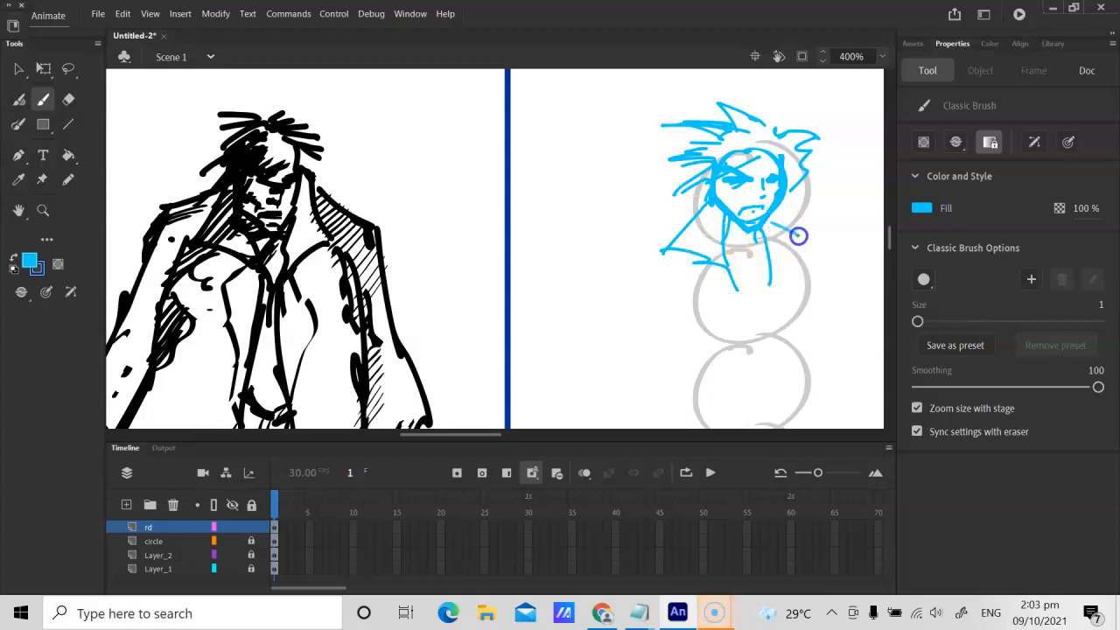
pyautogui.moveTo(771, 278)
pyautogui.mouseDown()
pyautogui.moveTo(747, 302)
pyautogui.moveTo(737, 286)
pyautogui.moveTo(749, 324)
pyautogui.mouseUp()
pyautogui.moveTo(770, 283); pyautogui.dragTo(754, 343)
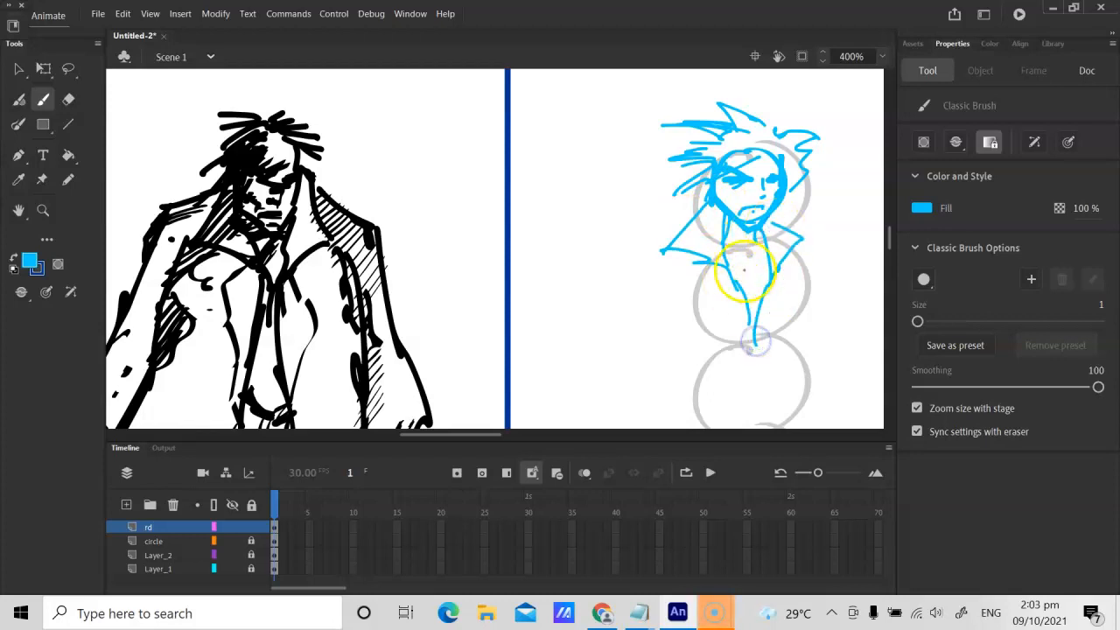
pyautogui.moveTo(725, 224); pyautogui.dragTo(724, 228)
# Step: Try to draw a horizontal shoulder line across the figure below the face, and undo it
pyautogui.press('space')
pyautogui.moveTo(610, 275); pyautogui.dragTo(583, 235)
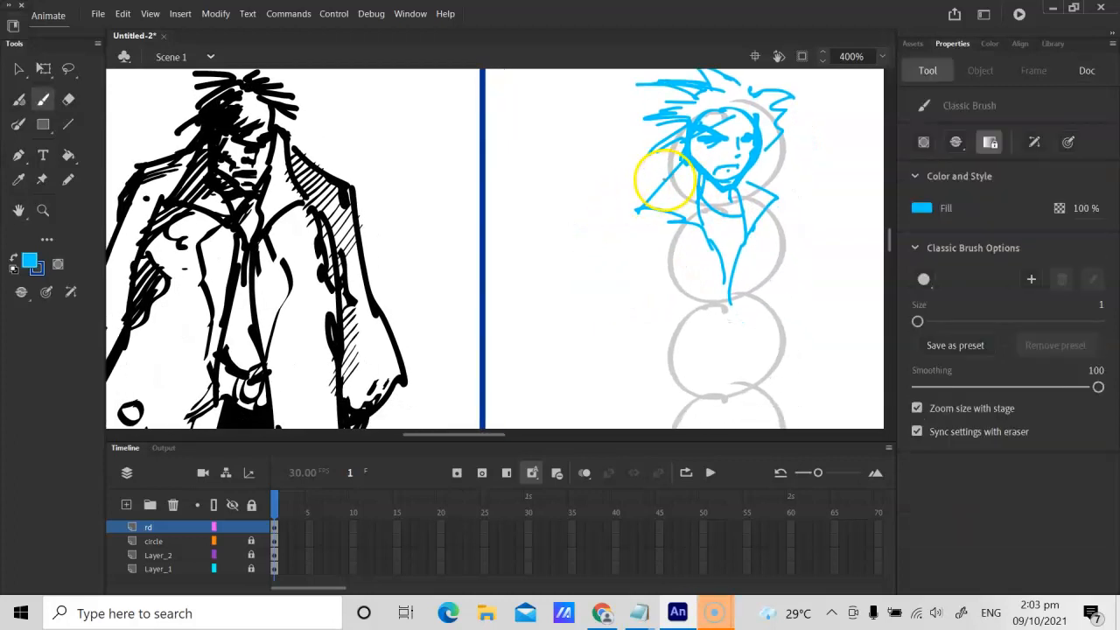
pyautogui.moveTo(597, 186); pyautogui.dragTo(803, 186)
pyautogui.hotkey('ctrl', 'z')
pyautogui.hotkey('ctrl', 'z')
# Step: Draw sloping shoulder lines outward from both sides of the collar, bending down at the ends
pyautogui.moveTo(683, 163); pyautogui.dragTo(595, 196)
pyautogui.moveTo(744, 178); pyautogui.dragTo(817, 201)
pyautogui.moveTo(598, 199); pyautogui.dragTo(584, 215)
pyautogui.moveTo(816, 204); pyautogui.dragTo(828, 226)
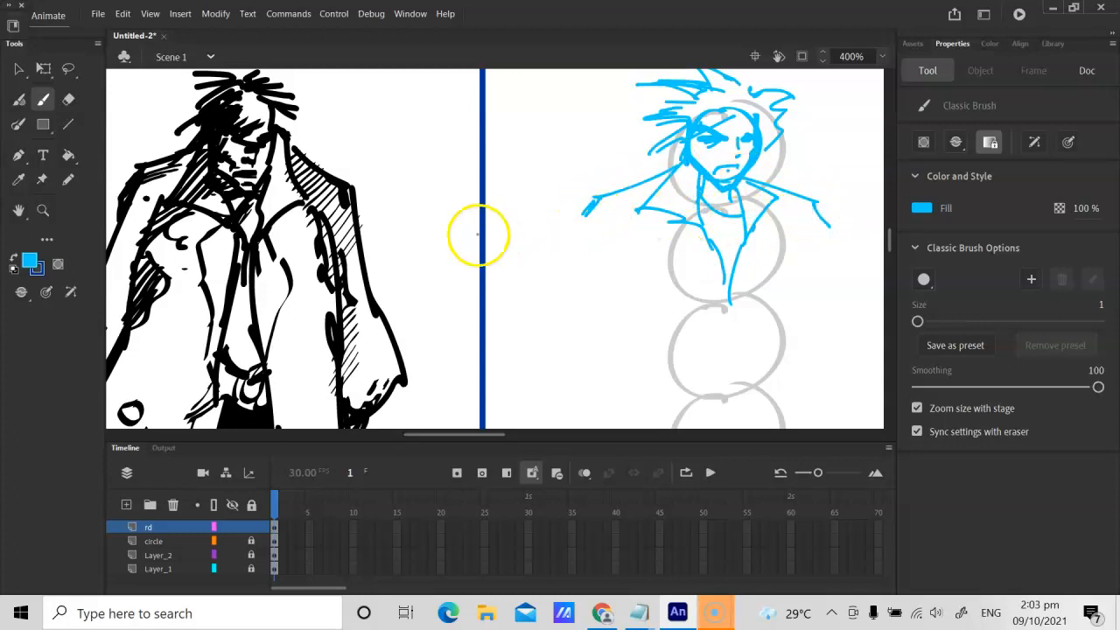
# Step: Try a horizontal guide line from the reference coat's hem level across the circle column, and undo it
pyautogui.hotkey('ctrl', '-')
pyautogui.press('space')
pyautogui.moveTo(549, 250); pyautogui.dragTo(540, 180)
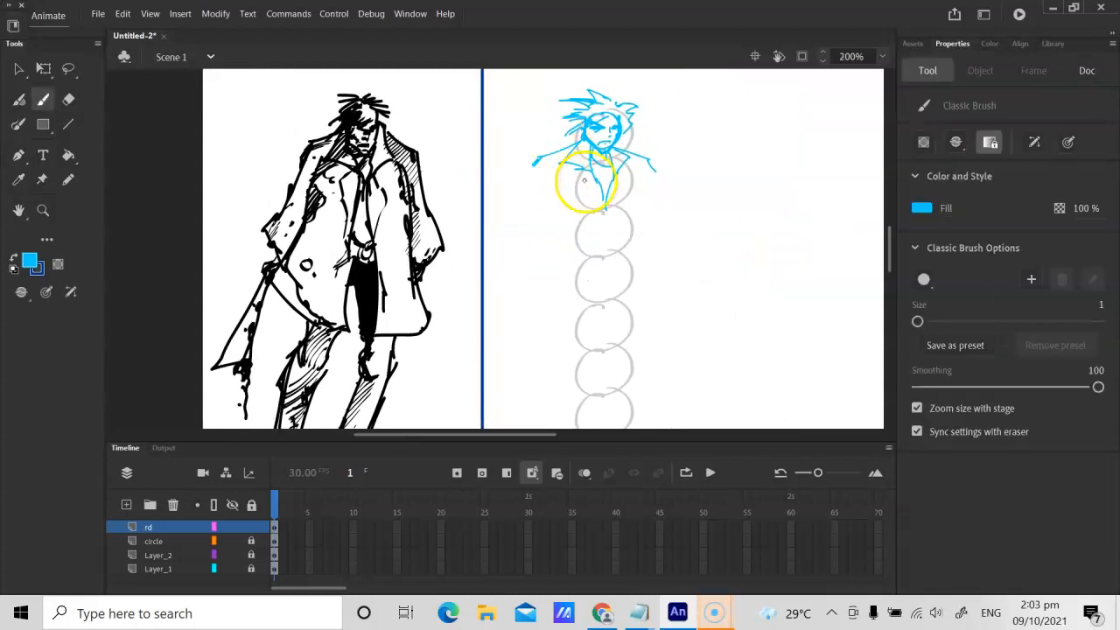
pyautogui.moveTo(473, 336); pyautogui.dragTo(638, 340)
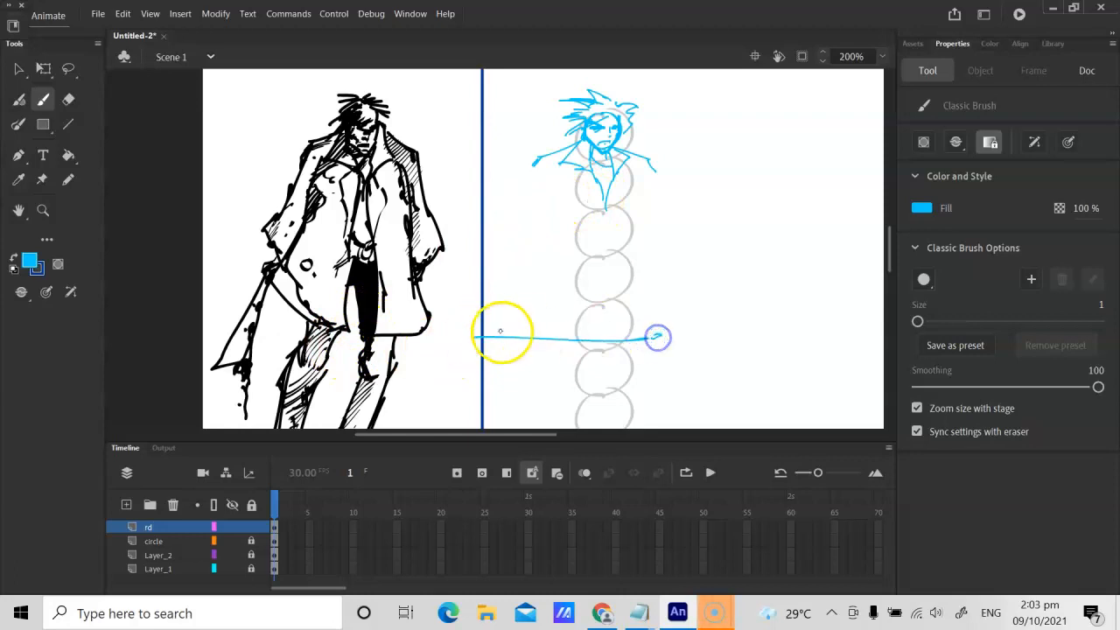
pyautogui.hotkey('ctrl', 'z')
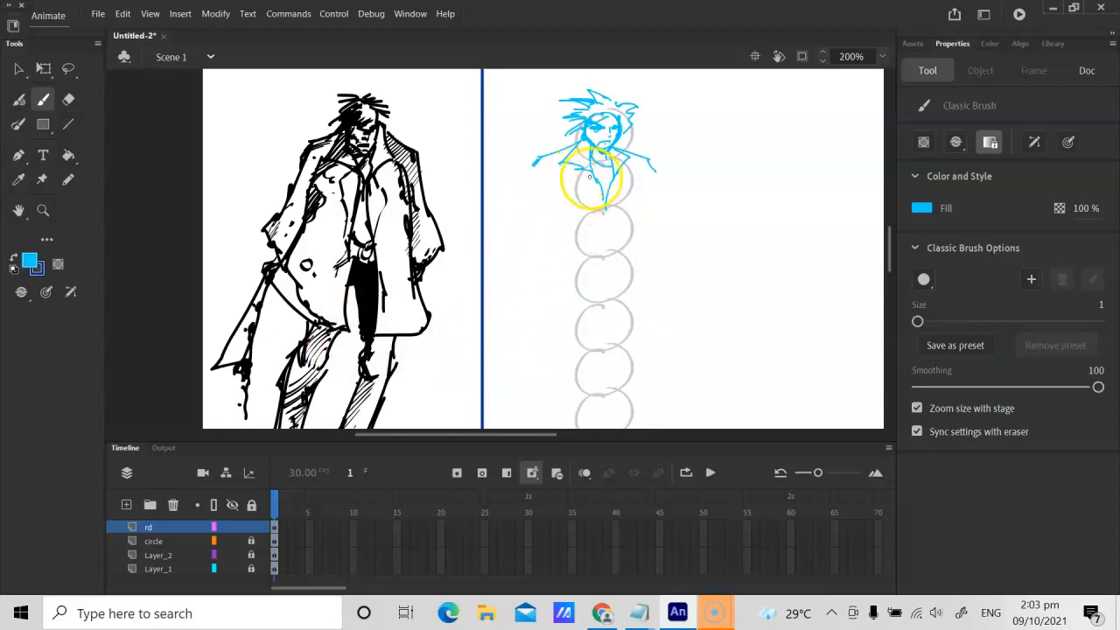
# Step: Draw the coat half nearest the blue divider, with its front edge, curved hem, sleeve and hand
pyautogui.moveTo(596, 209); pyautogui.dragTo(572, 315)
pyautogui.moveTo(544, 175); pyautogui.dragTo(511, 273)
pyautogui.moveTo(505, 313); pyautogui.dragTo(571, 345)
pyautogui.moveTo(571, 315); pyautogui.dragTo(578, 338)
pyautogui.moveTo(539, 161); pyautogui.dragTo(519, 198)
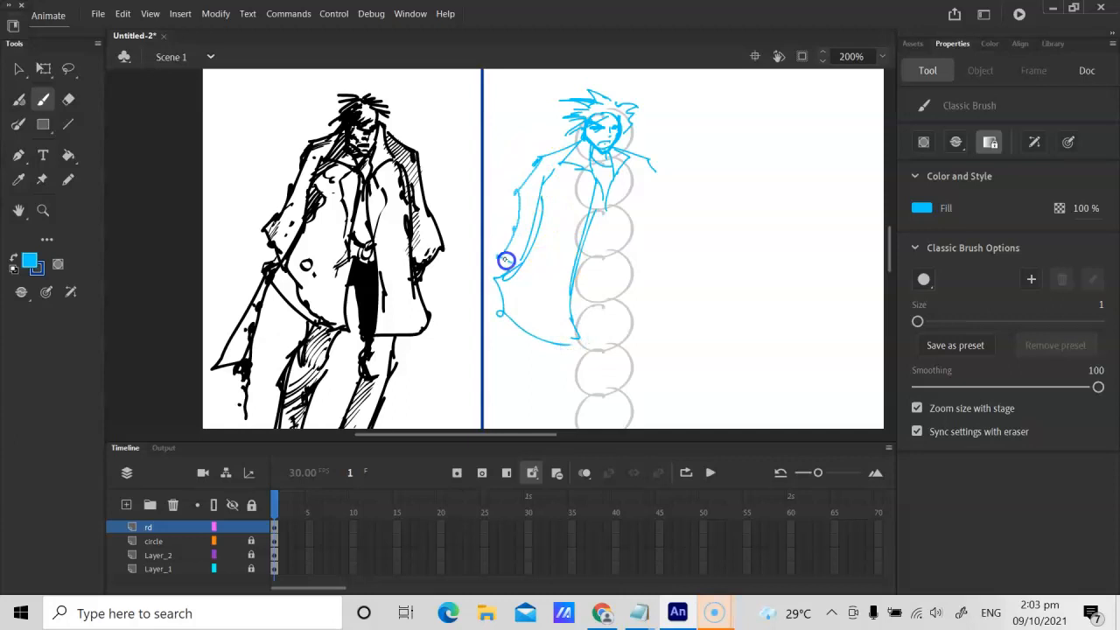
pyautogui.moveTo(497, 282); pyautogui.dragTo(500, 283)
# Step: Draw the coat's other half with its hem, sleeve and hand, and add a buckled belt across the waist
pyautogui.moveTo(619, 179); pyautogui.dragTo(619, 219)
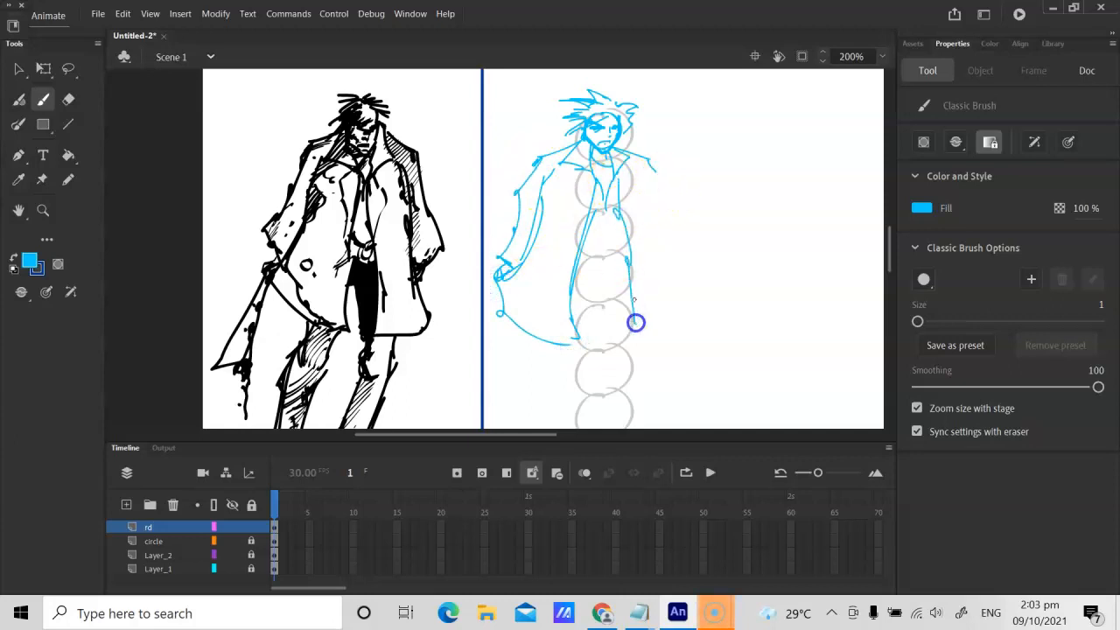
pyautogui.moveTo(643, 168); pyautogui.dragTo(681, 308)
pyautogui.moveTo(677, 310); pyautogui.dragTo(636, 340)
pyautogui.moveTo(648, 183); pyautogui.dragTo(678, 309)
pyautogui.moveTo(681, 295); pyautogui.dragTo(683, 299)
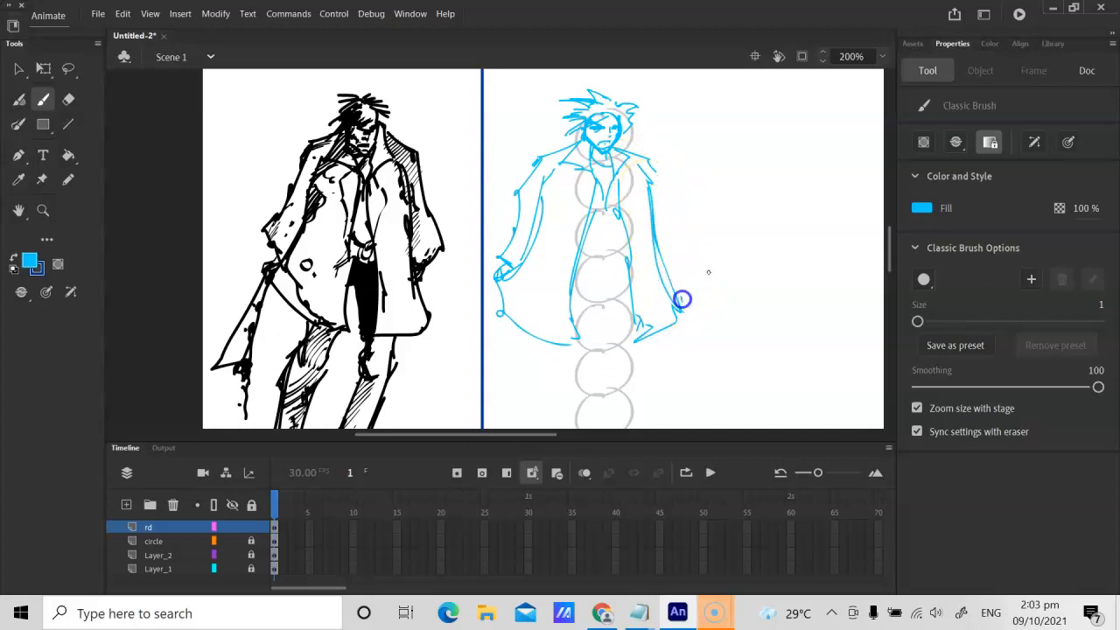
pyautogui.moveTo(653, 168); pyautogui.dragTo(683, 249)
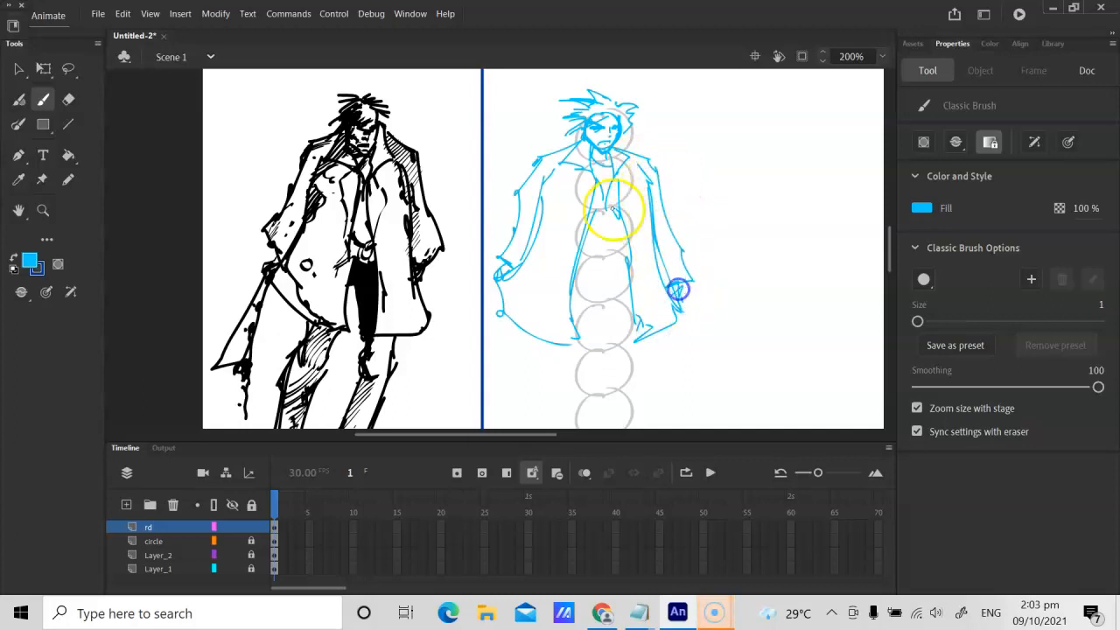
pyautogui.moveTo(582, 262); pyautogui.dragTo(623, 263)
pyautogui.moveTo(581, 262)
pyautogui.mouseDown()
pyautogui.moveTo(629, 280)
pyautogui.moveTo(600, 274)
pyautogui.moveTo(625, 265)
pyautogui.moveTo(613, 280)
pyautogui.moveTo(637, 234)
pyautogui.moveTo(636, 195)
pyautogui.mouseUp()
# Step: Sketch the leg nearest the blue divider from crotch to shin, and undo the shin and inner thigh strokes
pyautogui.press('h')
pyautogui.press('b')
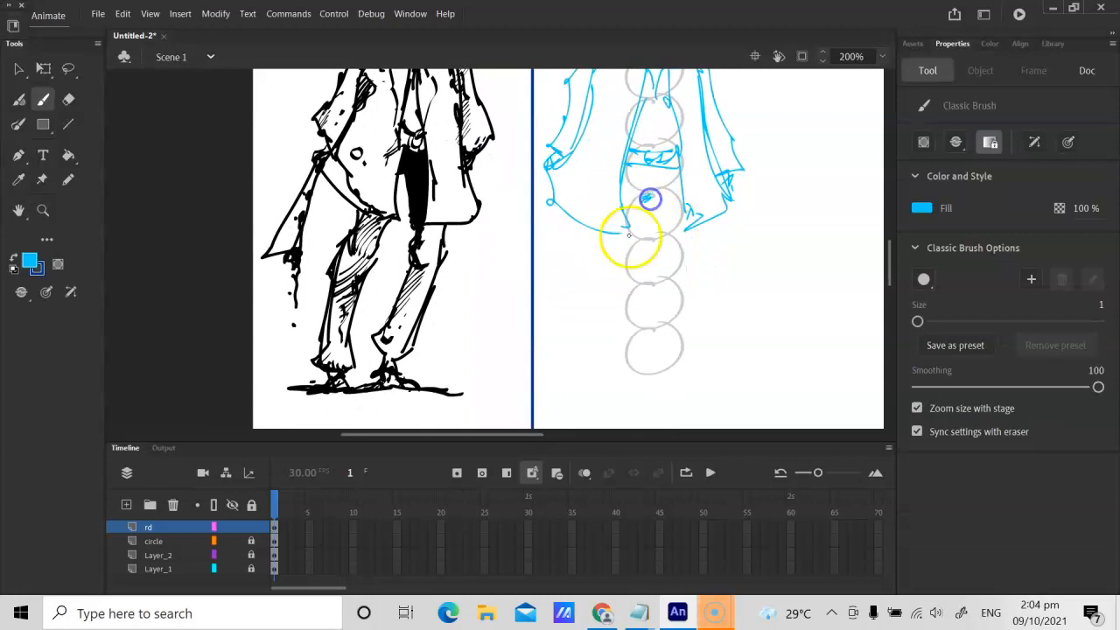
pyautogui.moveTo(648, 198); pyautogui.dragTo(617, 278)
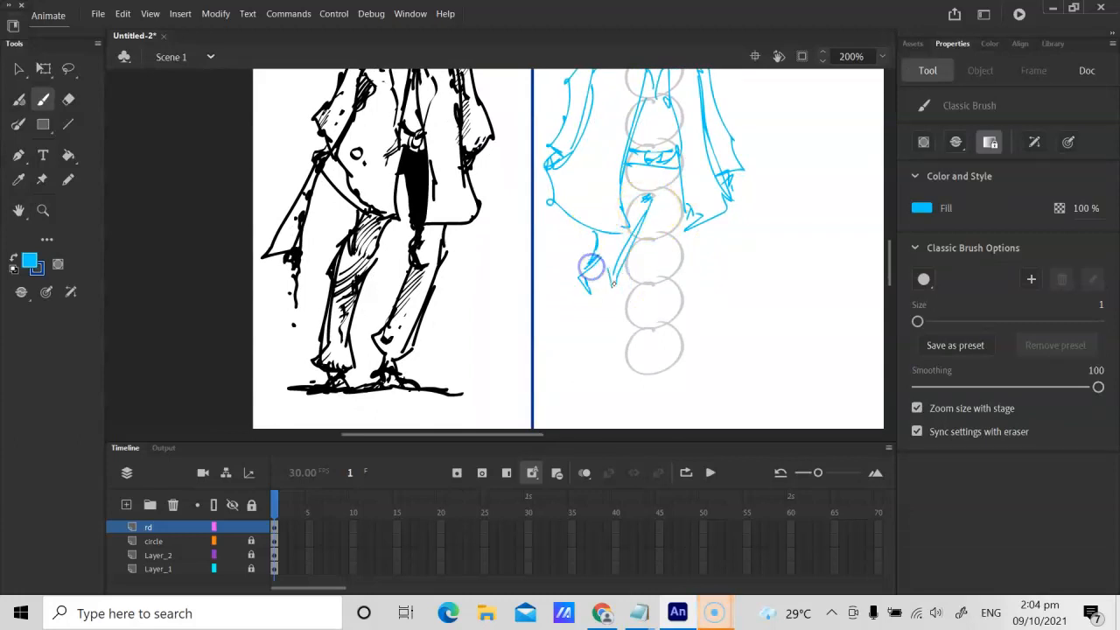
pyautogui.moveTo(600, 297); pyautogui.dragTo(553, 346)
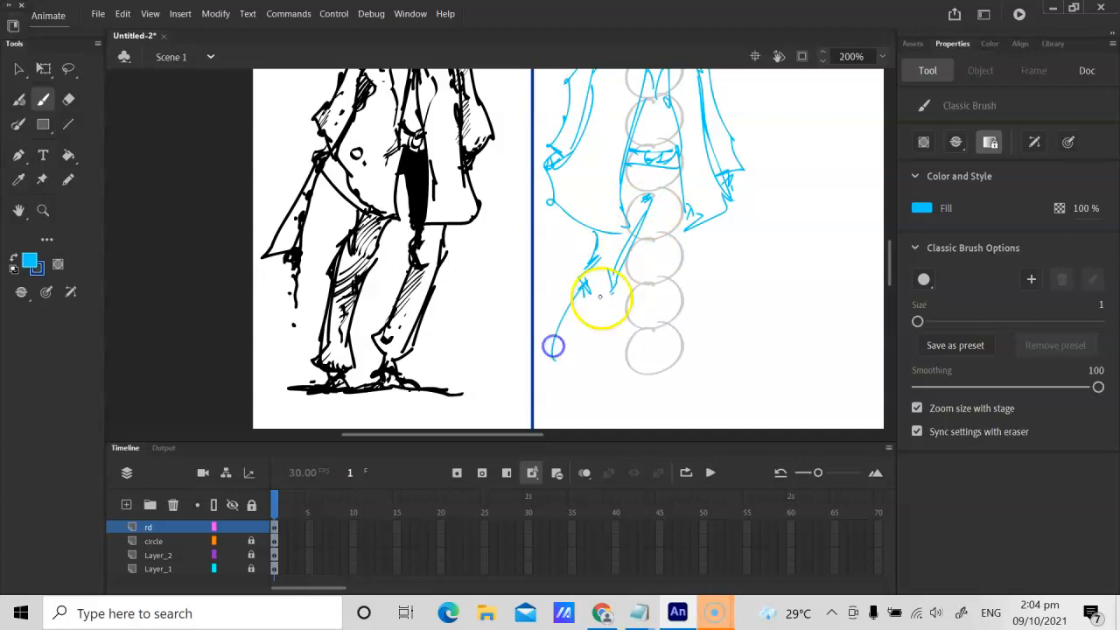
pyautogui.hotkey('ctrl', 'z')
pyautogui.hotkey('ctrl', 'z')
pyautogui.hotkey('ctrl', 'z')
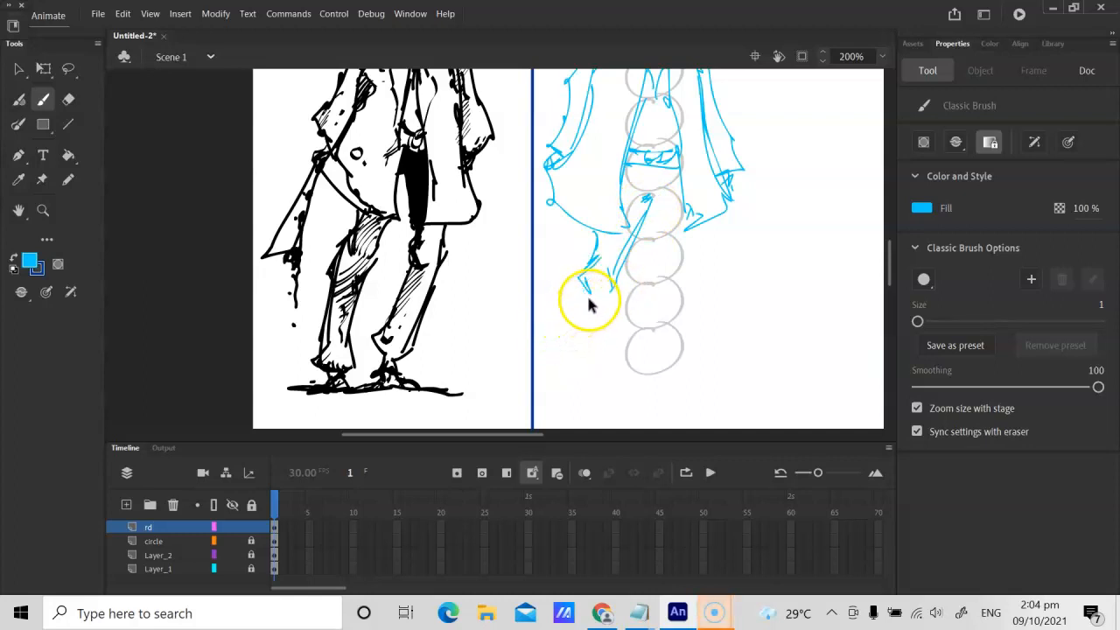
pyautogui.hotkey('ctrl', 'z')
pyautogui.hotkey('ctrl', 'z')
# Step: Redraw the inner thigh and knee of that leg, and extend it with the lower leg, trouser cuff and foot
pyautogui.moveTo(649, 209); pyautogui.dragTo(612, 280)
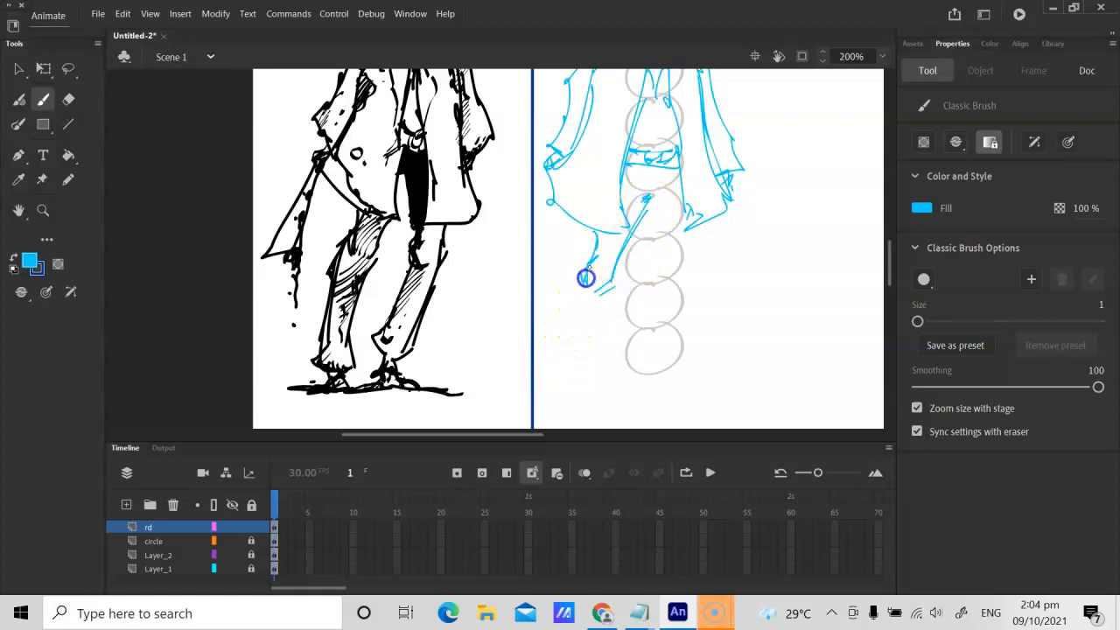
pyautogui.moveTo(619, 283)
pyautogui.mouseDown()
pyautogui.moveTo(594, 362)
pyautogui.moveTo(566, 322)
pyautogui.moveTo(547, 377)
pyautogui.moveTo(576, 387)
pyautogui.moveTo(603, 358)
pyautogui.moveTo(562, 376)
pyautogui.moveTo(567, 341)
pyautogui.mouseUp()
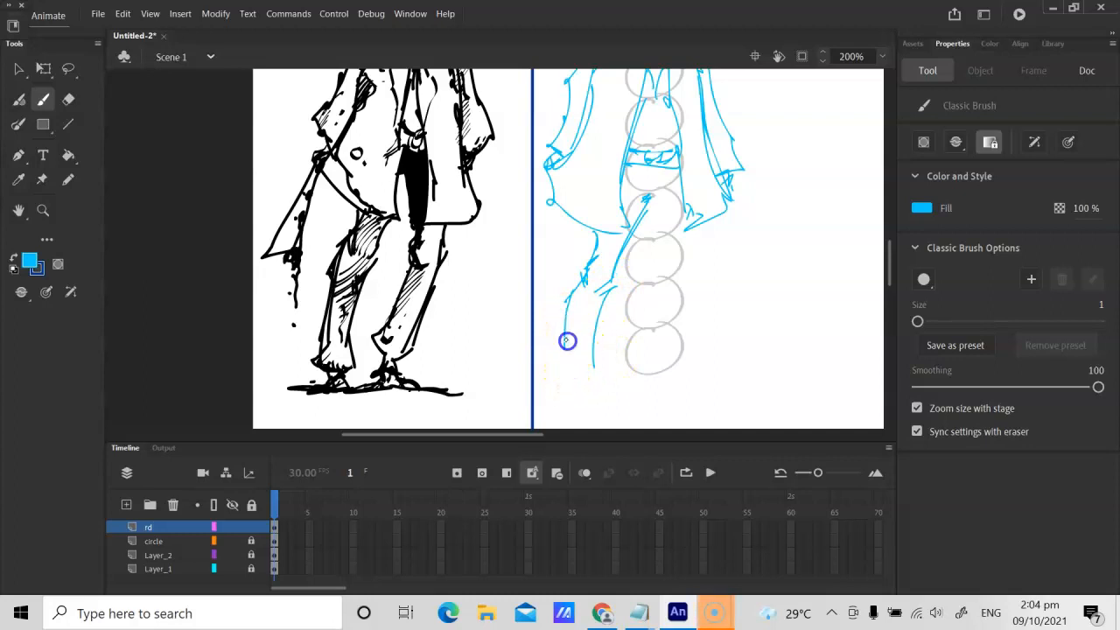
pyautogui.moveTo(648, 198); pyautogui.dragTo(651, 190)
pyautogui.click(394, 181)
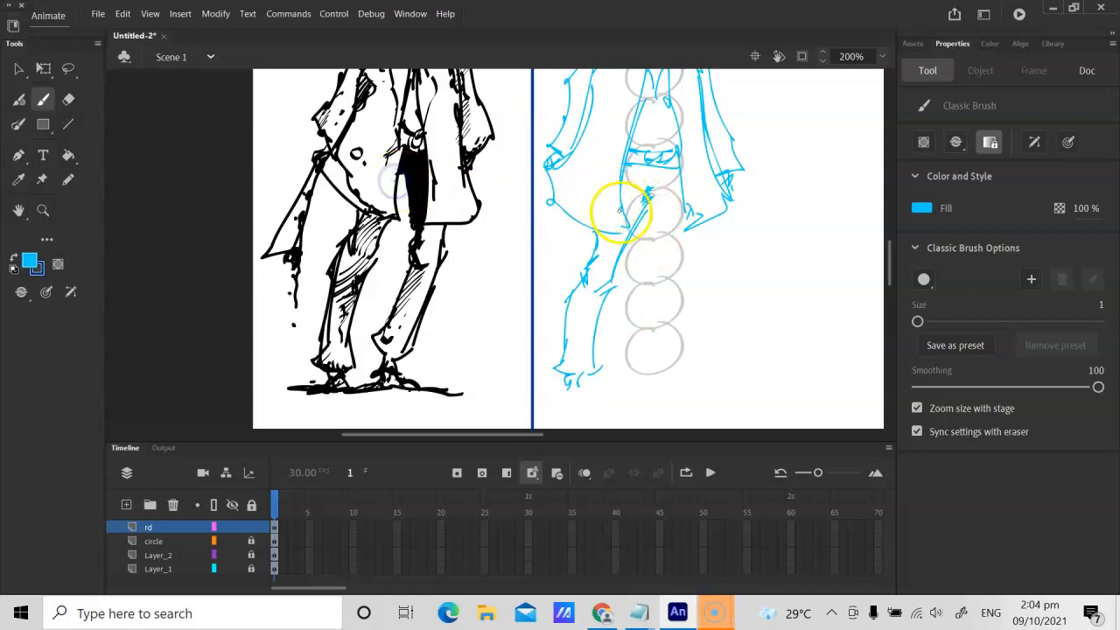
# Step: Erase the stray crotch strokes and draw the second leg's thigh down to the knee, undoing the outward shin stroke
pyautogui.press('e')
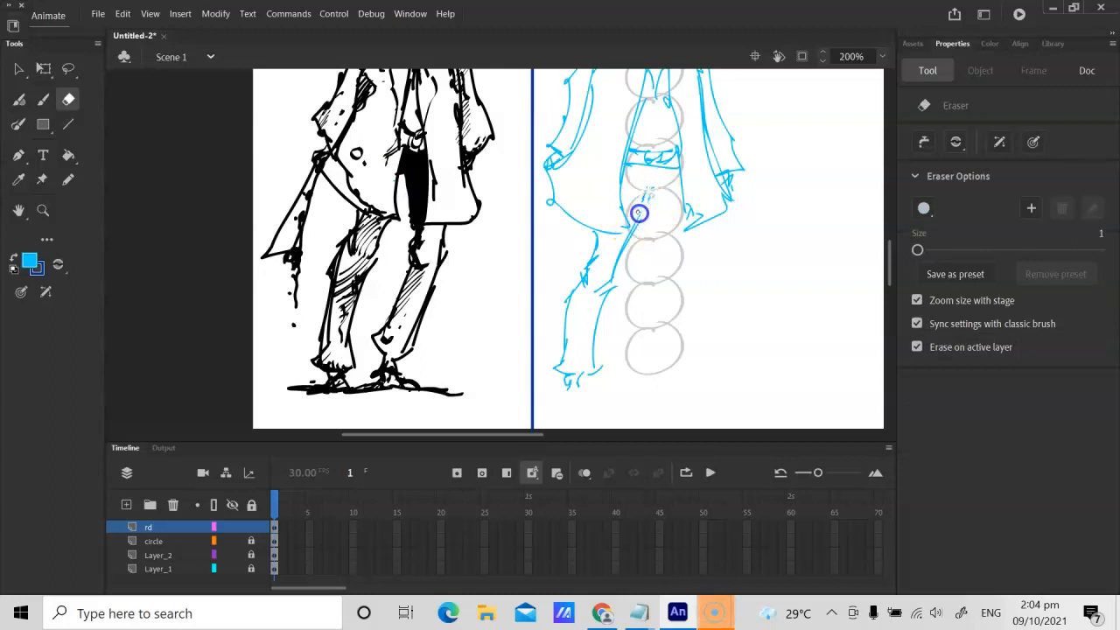
pyautogui.press('b')
pyautogui.moveTo(652, 189); pyautogui.dragTo(674, 273)
pyautogui.moveTo(704, 225)
pyautogui.mouseDown()
pyautogui.moveTo(699, 278)
pyautogui.moveTo(687, 288)
pyautogui.mouseUp()
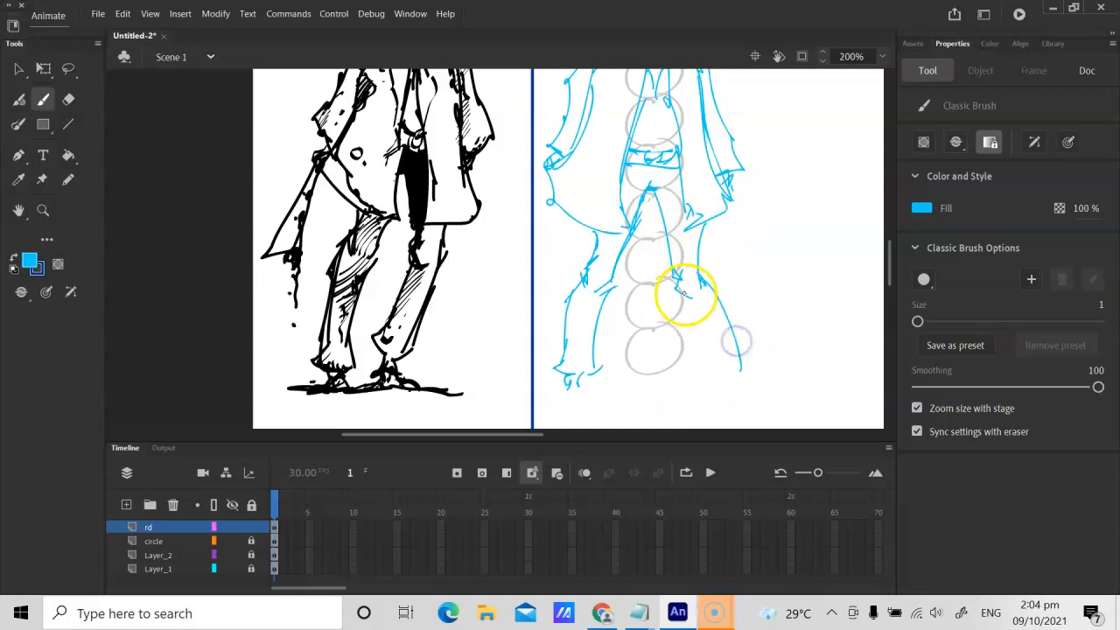
pyautogui.hotkey('ctrl', 'z')
# Step: Draw the second leg's lower half angled inward with cuff and foot, and add a ground line beneath both feet
pyautogui.moveTo(679, 275); pyautogui.dragTo(644, 361)
pyautogui.moveTo(700, 291); pyautogui.dragTo(673, 325)
pyautogui.moveTo(682, 314); pyautogui.dragTo(696, 353)
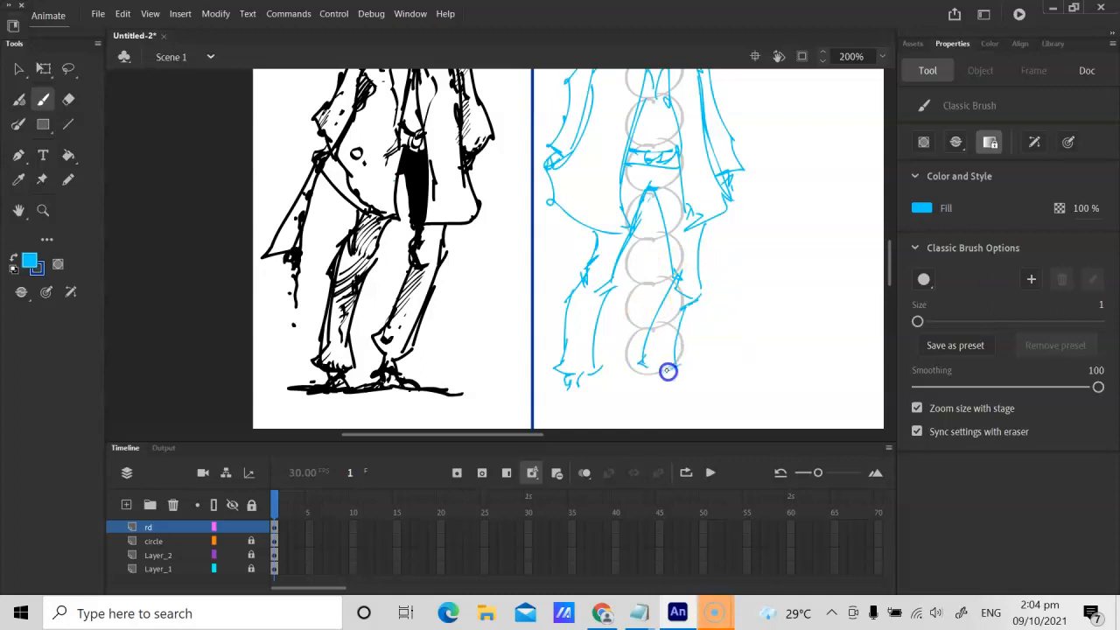
pyautogui.moveTo(659, 381); pyautogui.dragTo(661, 383)
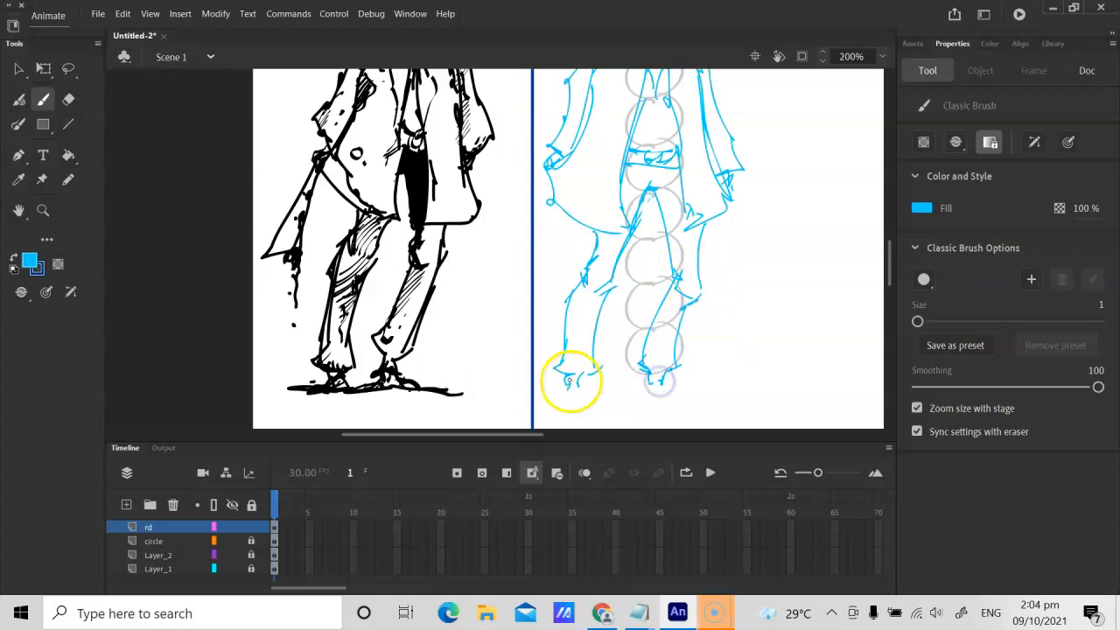
pyautogui.moveTo(571, 382); pyautogui.dragTo(583, 392)
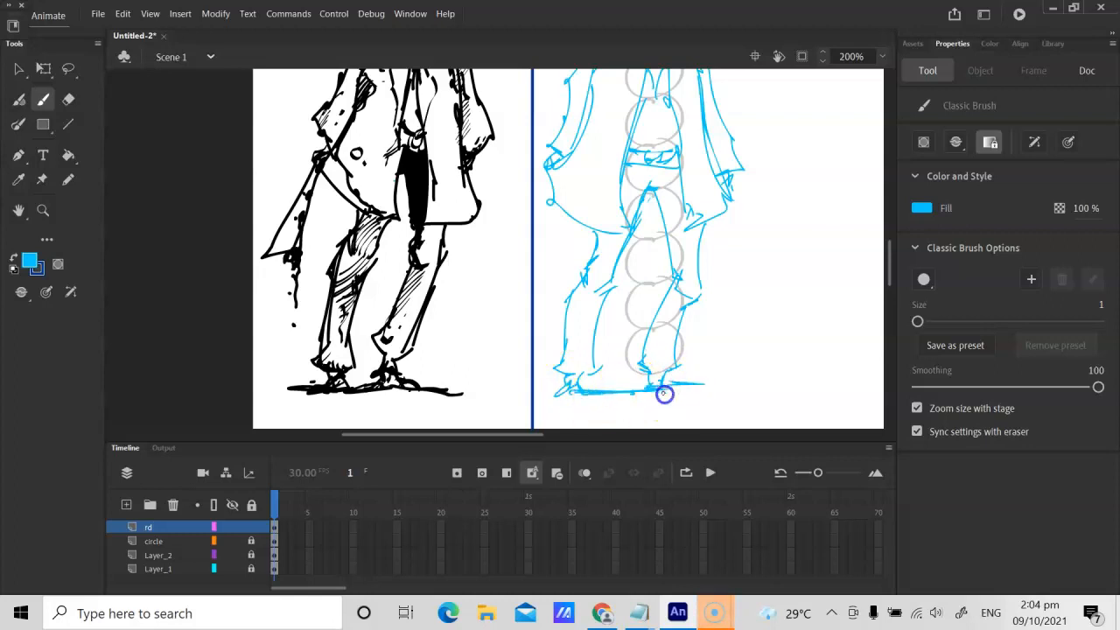
# Step: Examine the blue figure's overall proportions beside the black reference character, at full size and closer up
pyautogui.hotkey('ctrl', '1')
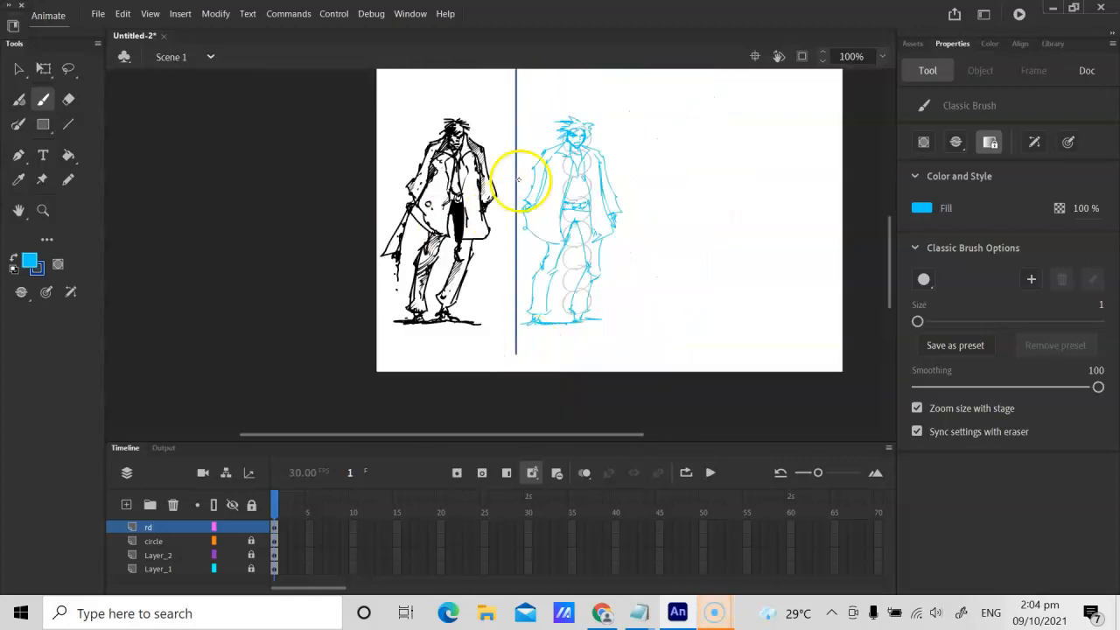
pyautogui.hotkey('ctrl', '=')
pyautogui.hotkey('ctrl', '=')
pyautogui.press('space')
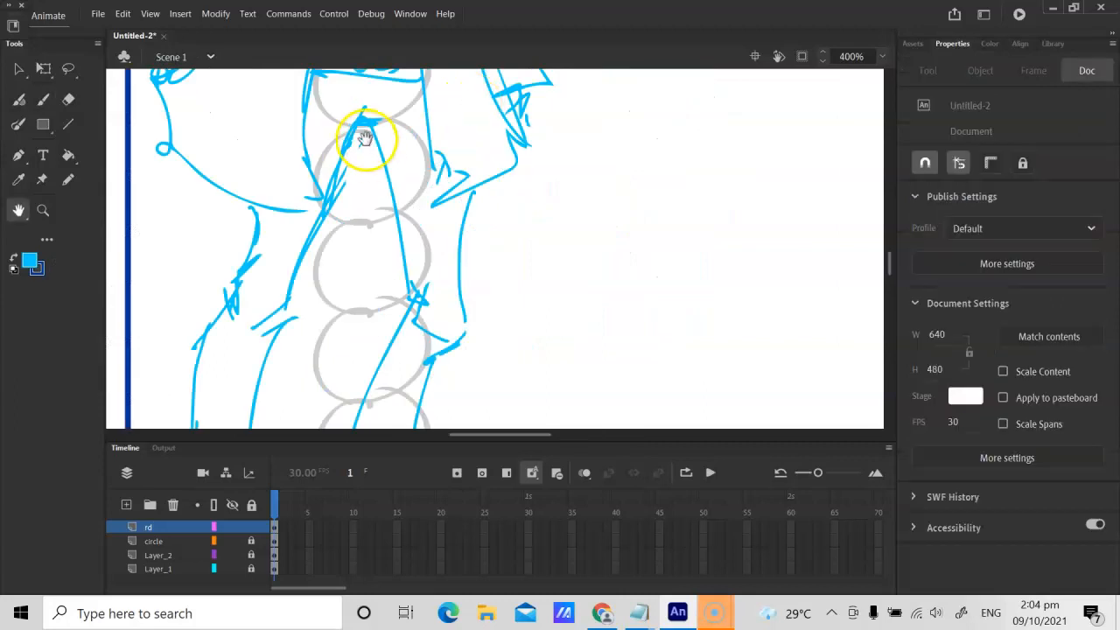
pyautogui.moveTo(320, 193); pyautogui.dragTo(430, 253)
pyautogui.hotkey('ctrl', '-')
pyautogui.moveTo(459, 193); pyautogui.dragTo(547, 251)
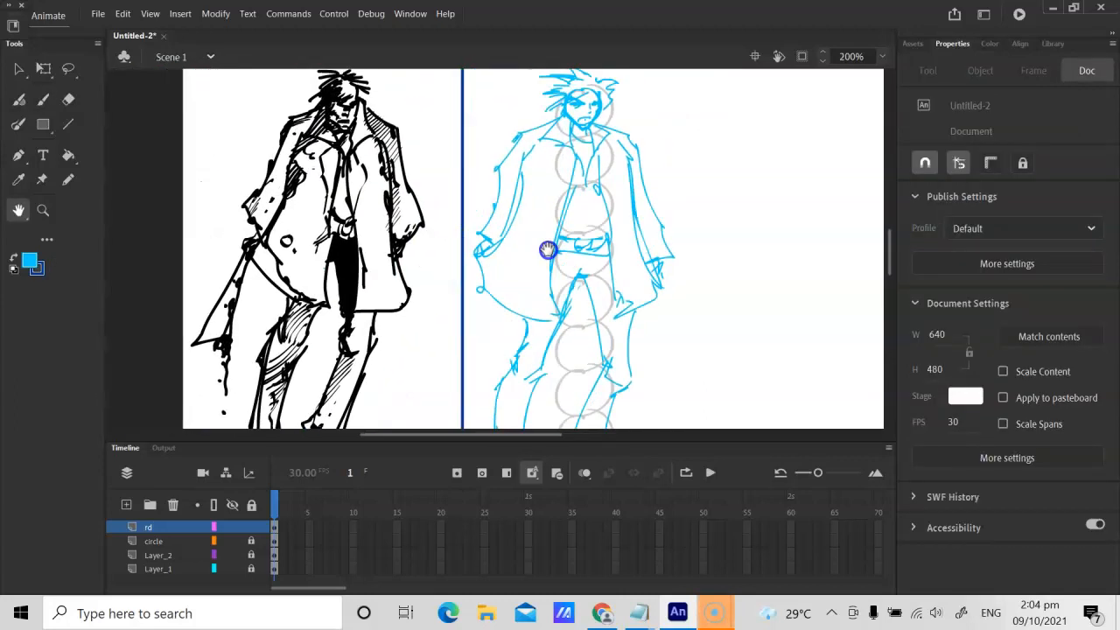
pyautogui.moveTo(475, 137); pyautogui.dragTo(473, 174)
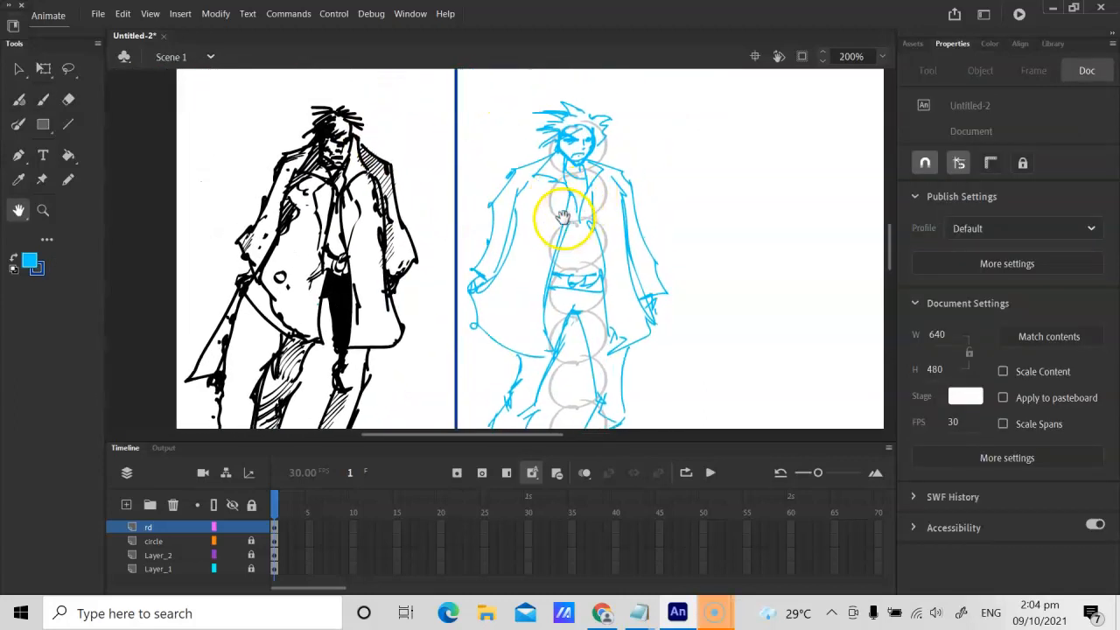
pyautogui.moveTo(641, 218); pyautogui.dragTo(620, 233)
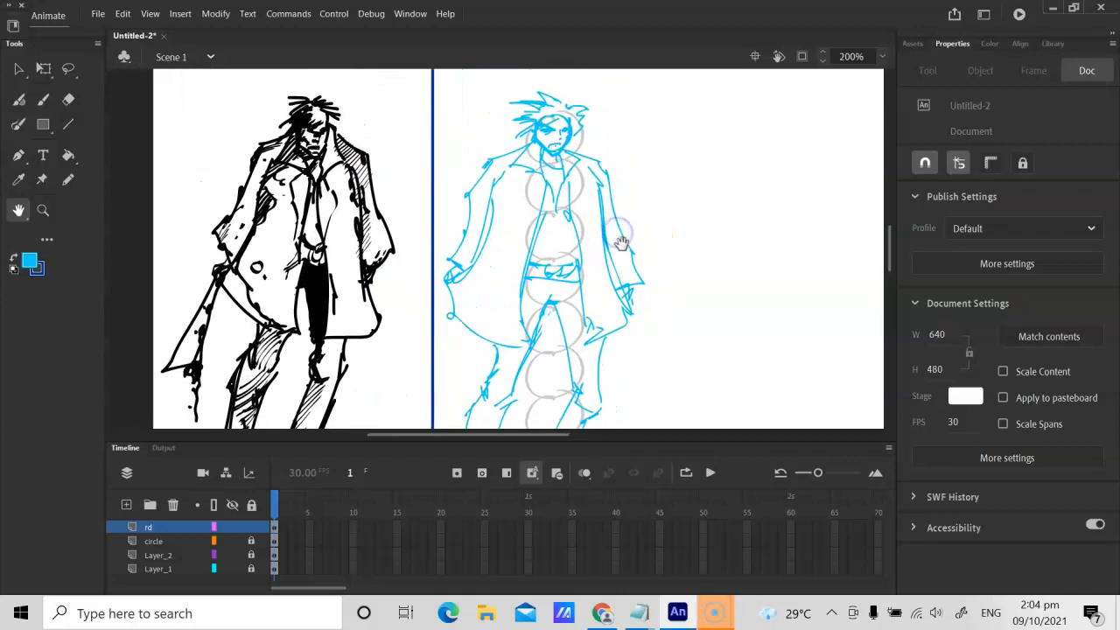
# Step: Delete the blue figure's hanging right-hand arm and redraw it stretched outward with a sleeve cuff, hand and long curved strokes hanging from the hand
pyautogui.press('l')
pyautogui.moveTo(593, 153); pyautogui.dragTo(610, 208)
pyautogui.moveTo(623, 280)
pyautogui.mouseDown()
pyautogui.moveTo(639, 182)
pyautogui.moveTo(594, 148)
pyautogui.moveTo(647, 186)
pyautogui.moveTo(619, 202)
pyautogui.moveTo(687, 222)
pyautogui.mouseUp()
pyautogui.press('Delete')
pyautogui.press('b')
pyautogui.moveTo(626, 204); pyautogui.dragTo(643, 223)
pyautogui.moveTo(648, 184); pyautogui.dragTo(628, 210)
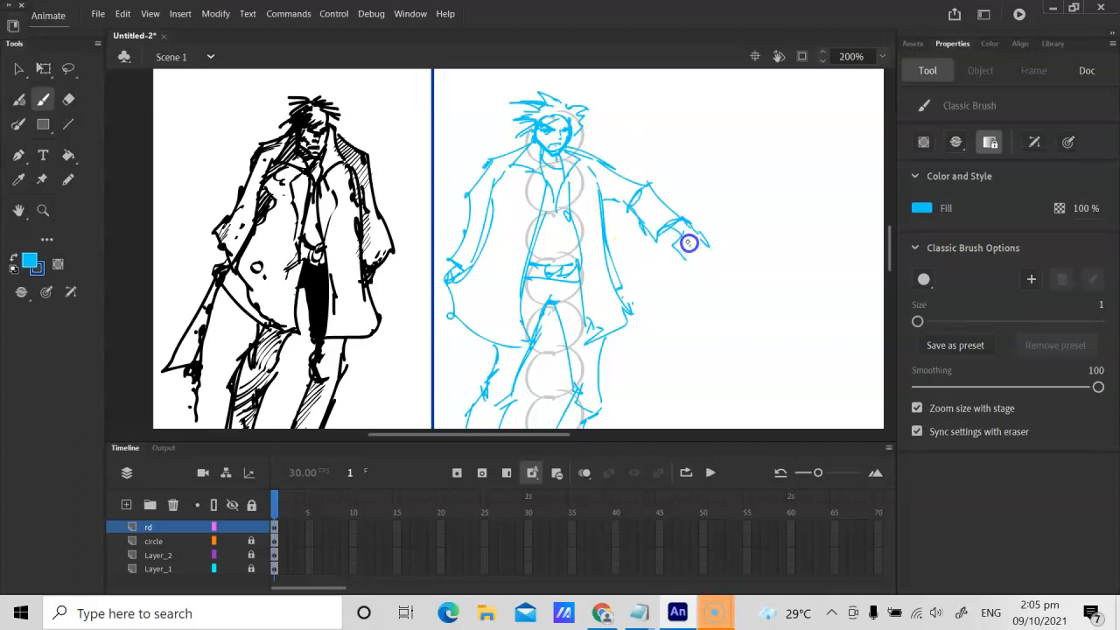
pyautogui.moveTo(672, 360); pyautogui.dragTo(700, 289)
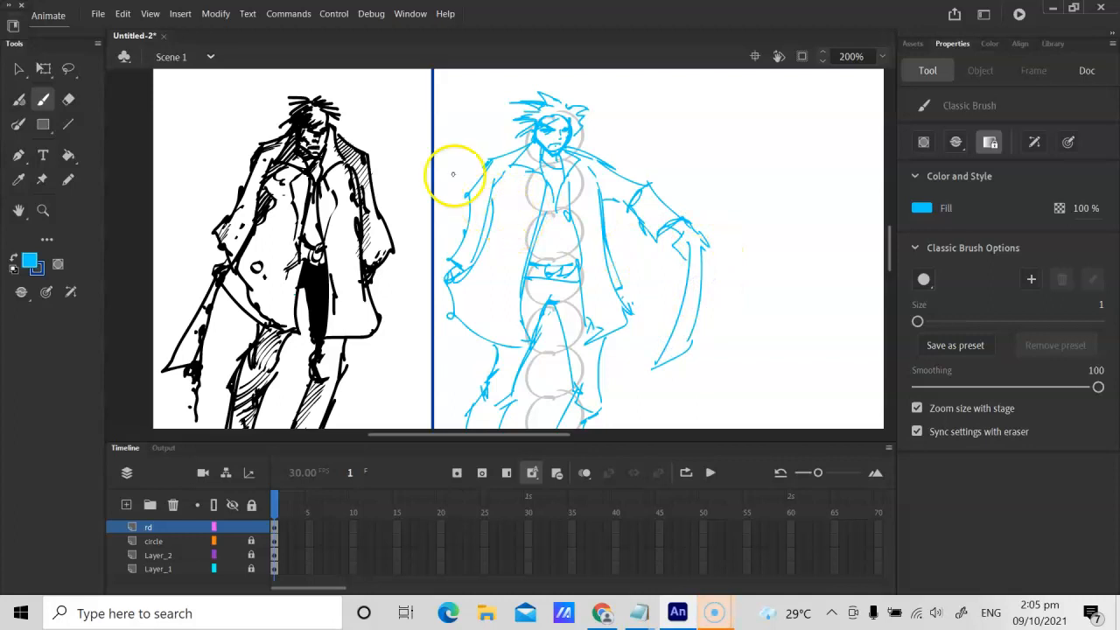
# Step: Delete the figure's left-hand outer sleeve and redraw the arm bent, with a rolled cuff and the hand resting at the hip
pyautogui.press('l')
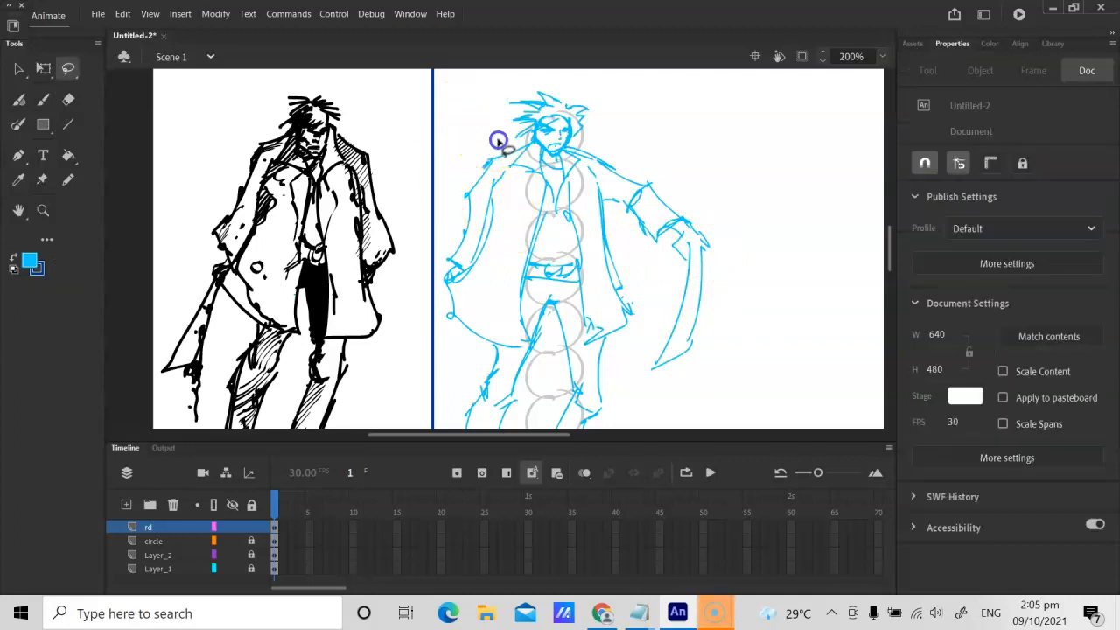
pyautogui.moveTo(501, 136); pyautogui.dragTo(491, 136)
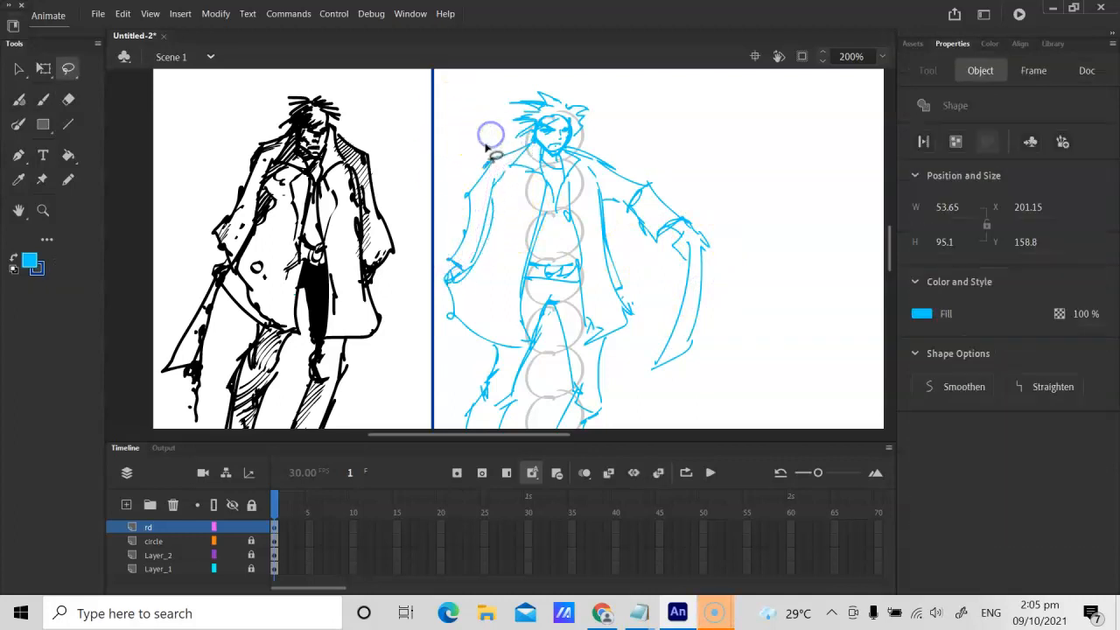
pyautogui.press('Delete')
pyautogui.press('b')
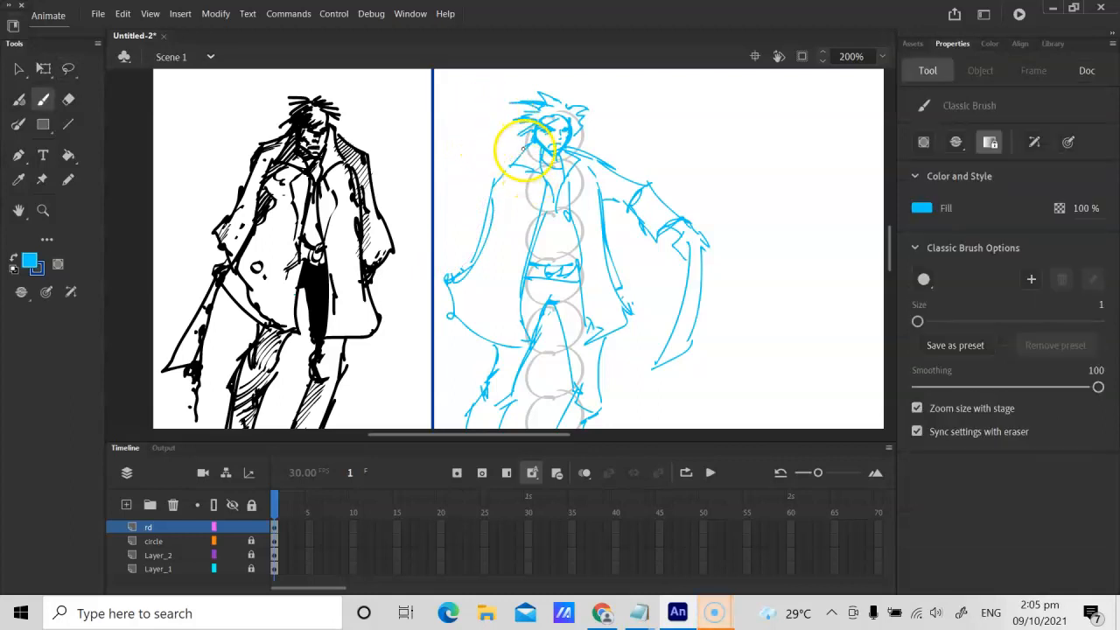
pyautogui.moveTo(484, 175); pyautogui.dragTo(478, 182)
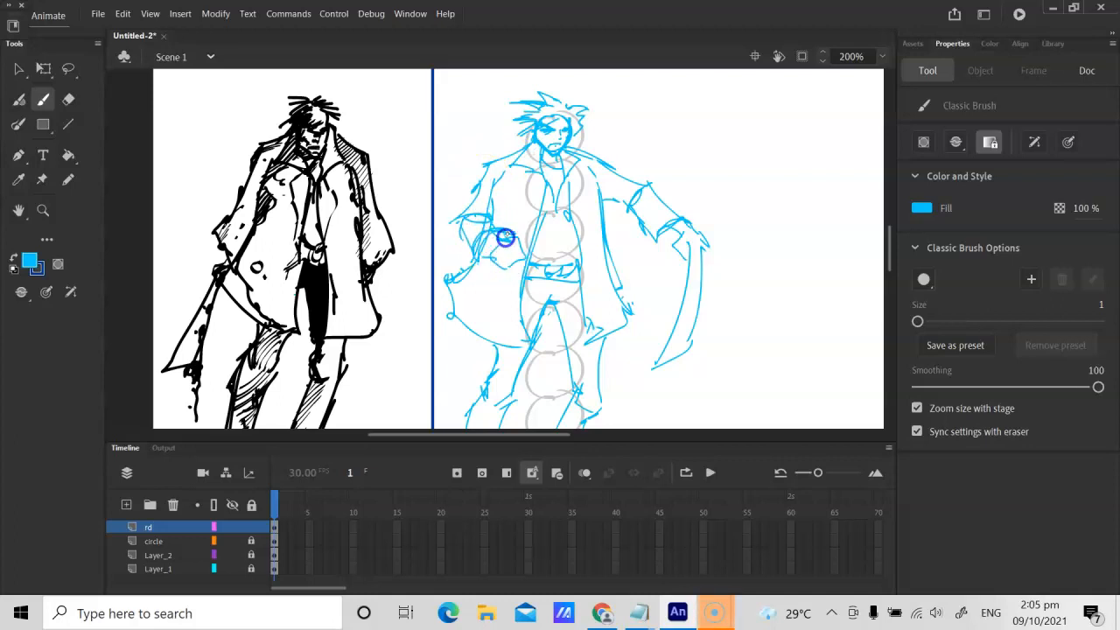
pyautogui.moveTo(503, 184); pyautogui.dragTo(506, 178)
pyautogui.moveTo(495, 259); pyautogui.dragTo(506, 264)
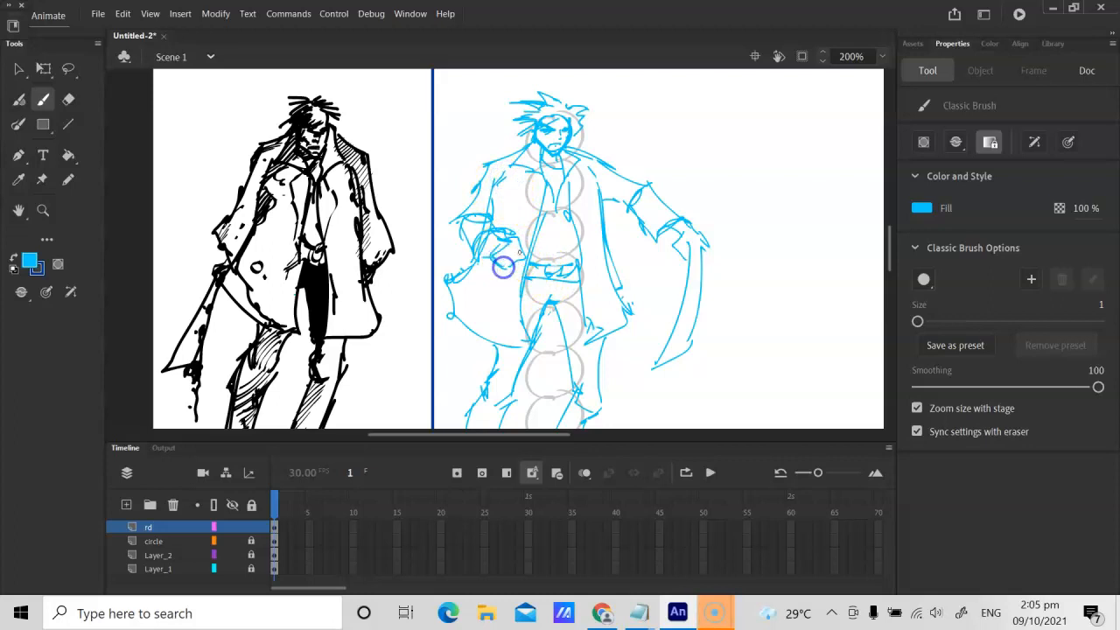
pyautogui.click(407, 254)
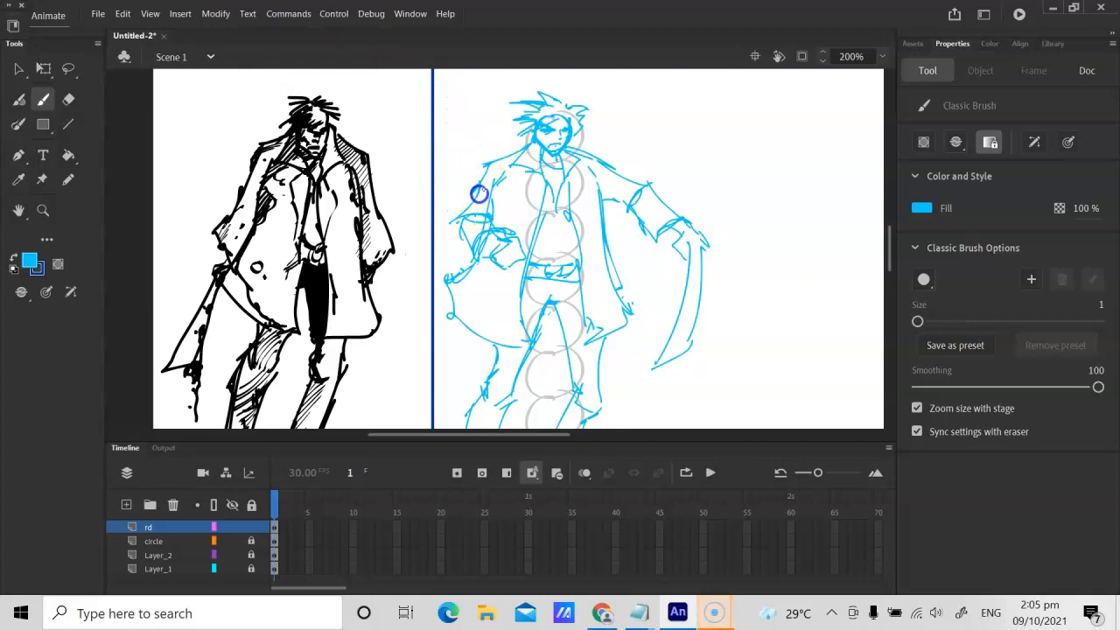
# Step: Review the whole blue figure beside the black reference and extend the ground line beneath its feet outward
pyautogui.press('p')
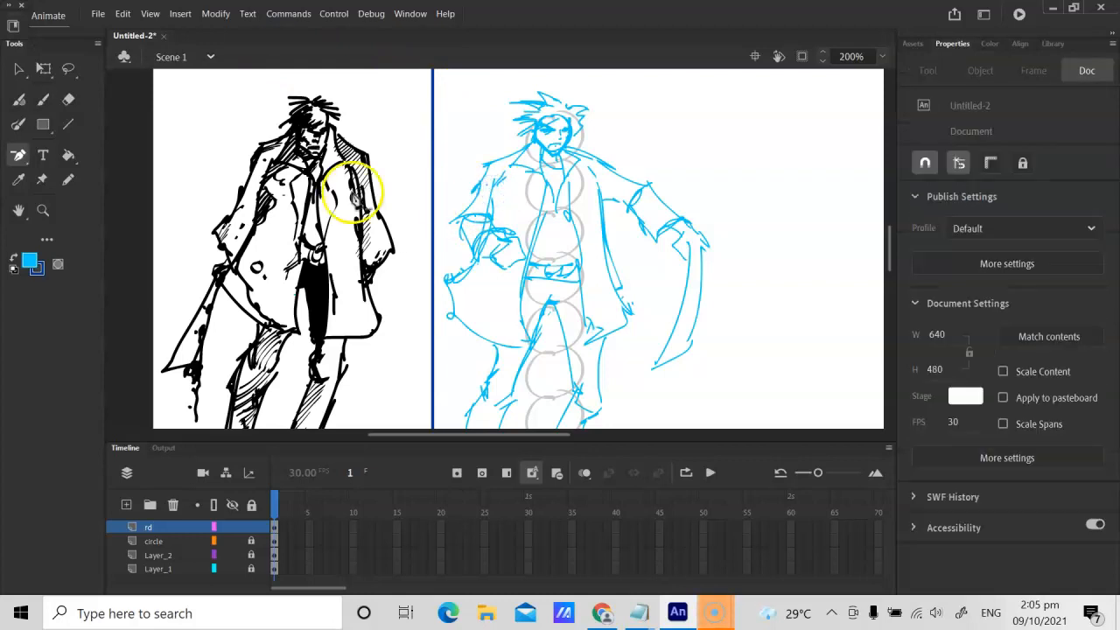
pyautogui.hotkey('ctrl', '=')
pyautogui.hotkey('ctrl', '-')
pyautogui.hotkey('ctrl', '-')
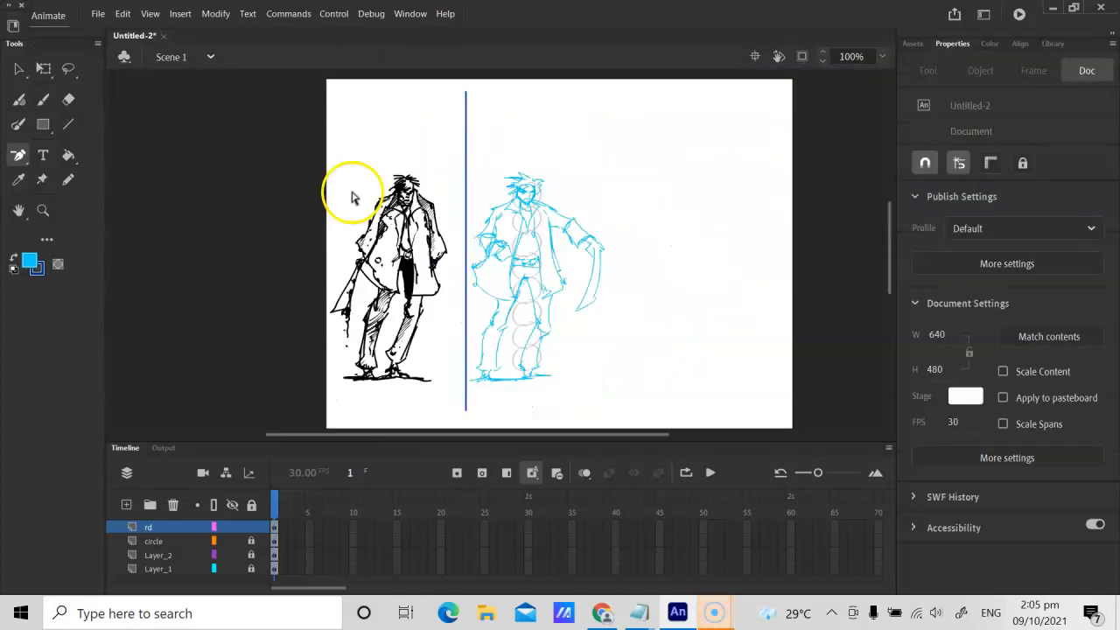
pyautogui.press('b')
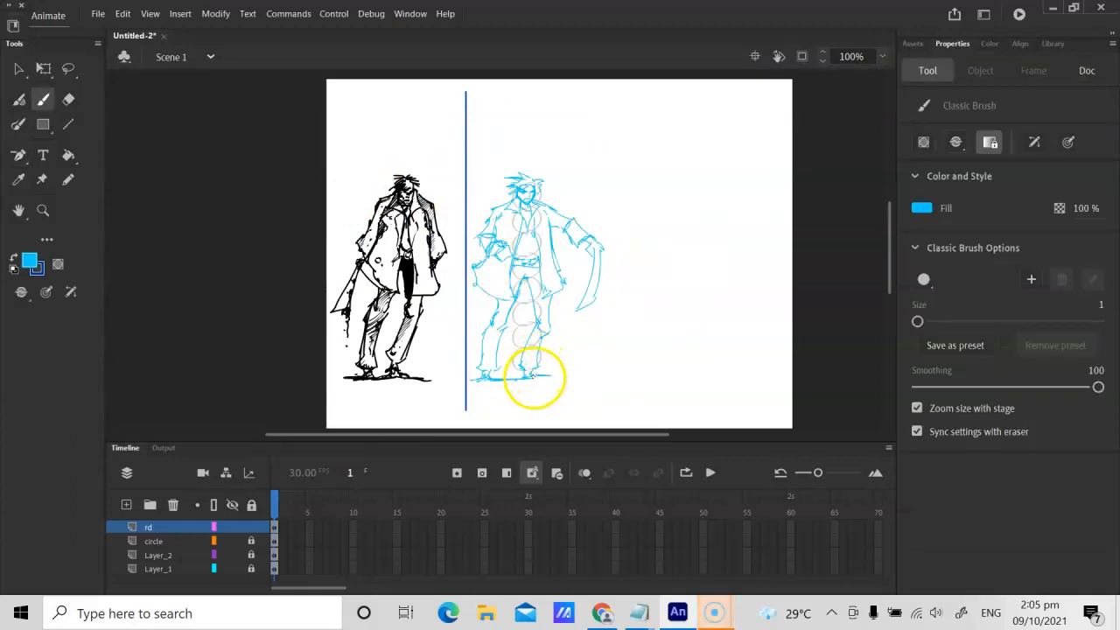
# Step: Add a new layer above the rd layer and name it cu
pyautogui.click(126, 506)
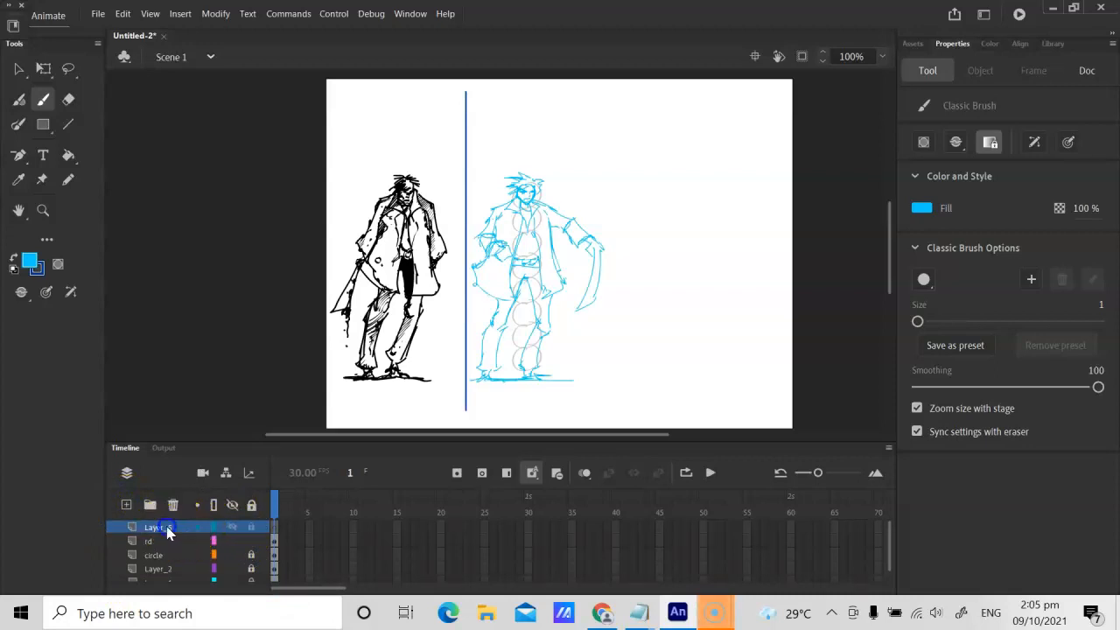
pyautogui.doubleClick(167, 527)
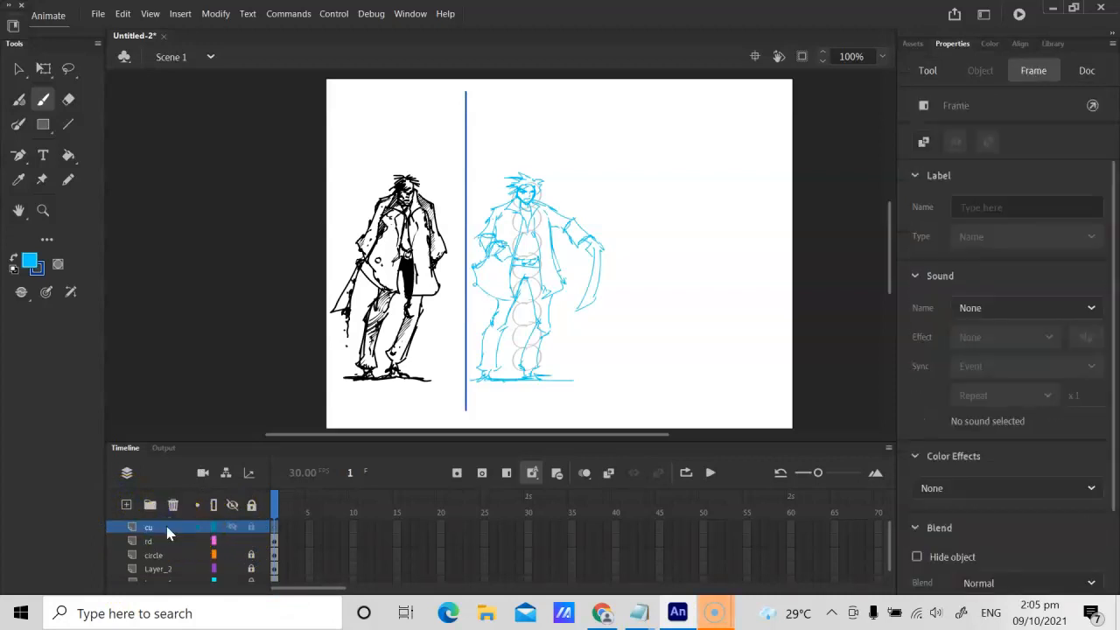
# Step: Try a straight line in the existing dark blue stroke across the face down to the chin, and undo it
pyautogui.hotkey('ctrl', '=')
pyautogui.press('h')
pyautogui.moveTo(347, 170); pyautogui.dragTo(332, 234)
pyautogui.moveTo(548, 201); pyautogui.dragTo(533, 205)
pyautogui.moveTo(590, 237); pyautogui.dragTo(473, 278)
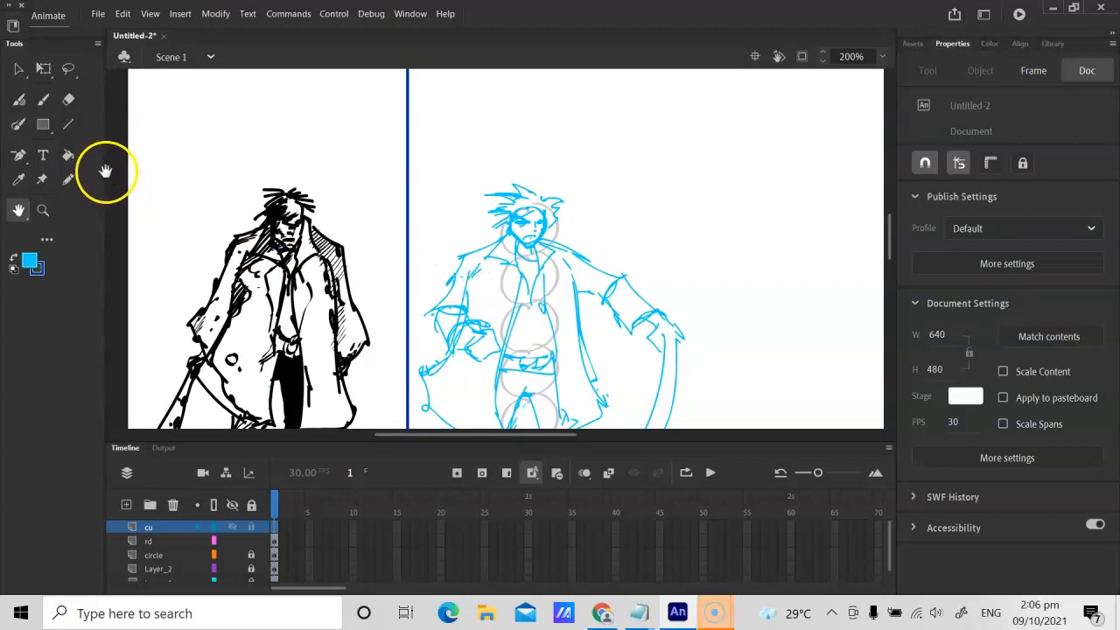
pyautogui.click(71, 127)
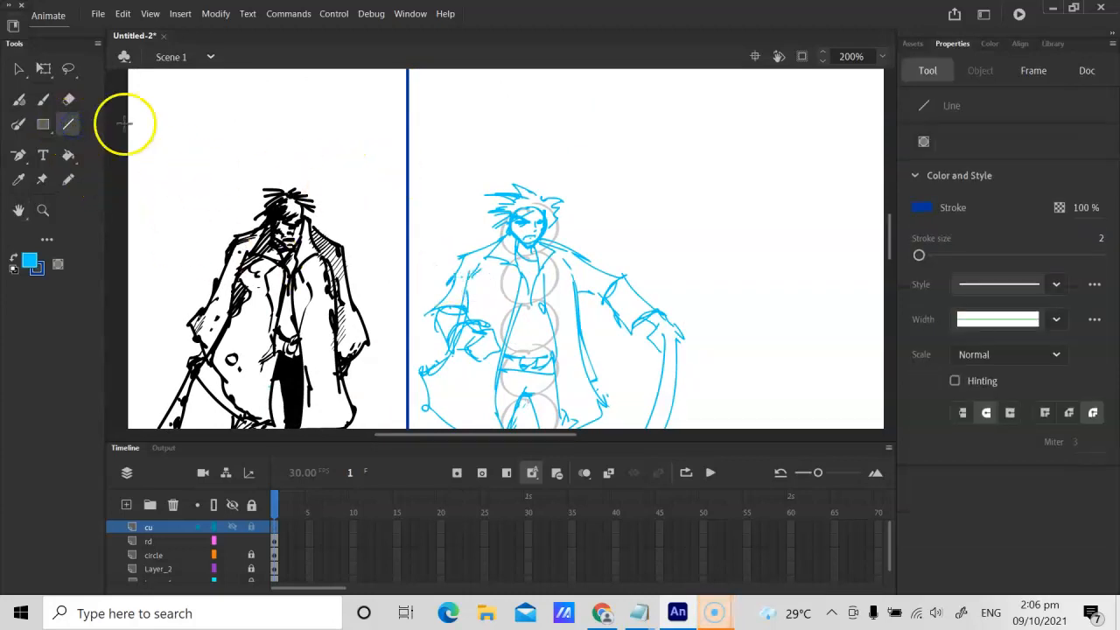
pyautogui.click(69, 181)
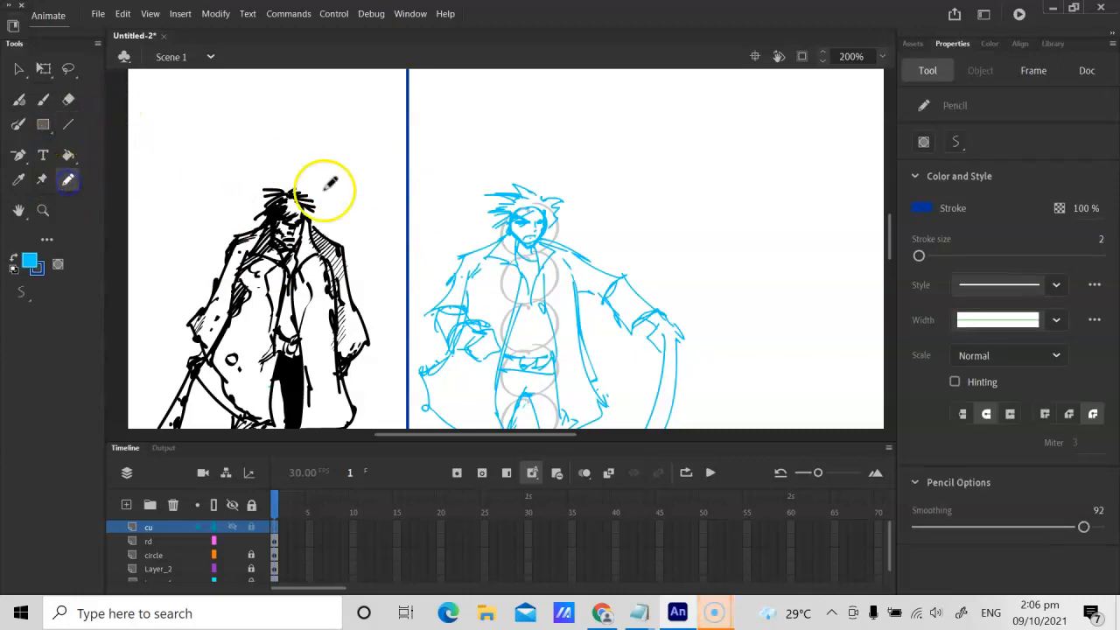
pyautogui.click(44, 102)
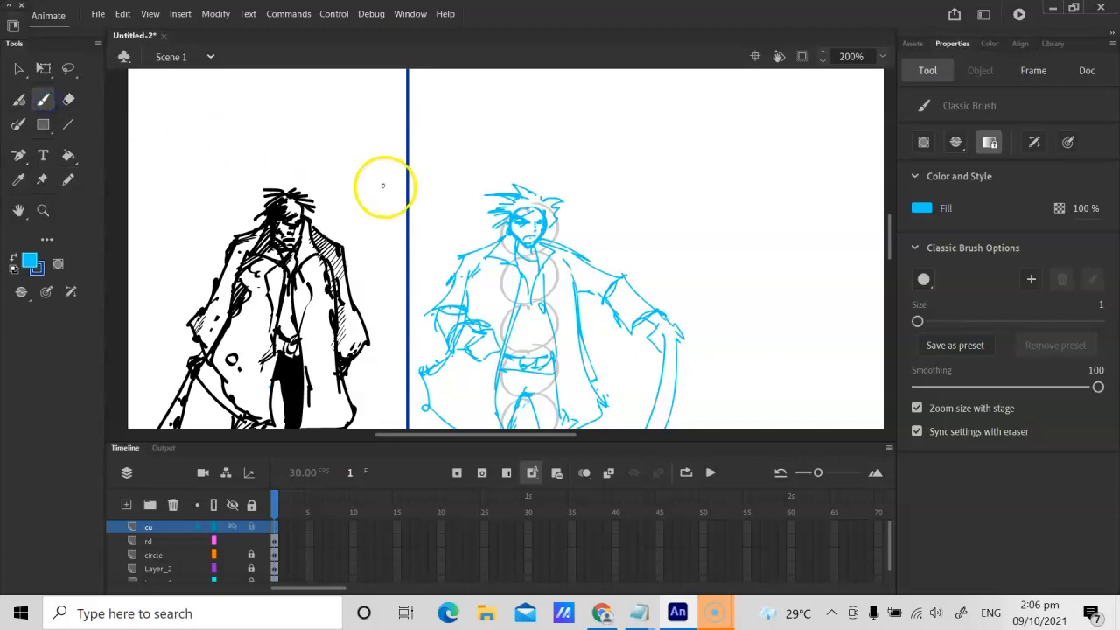
pyautogui.hotkey('ctrl', '=')
pyautogui.hotkey('ctrl', '=')
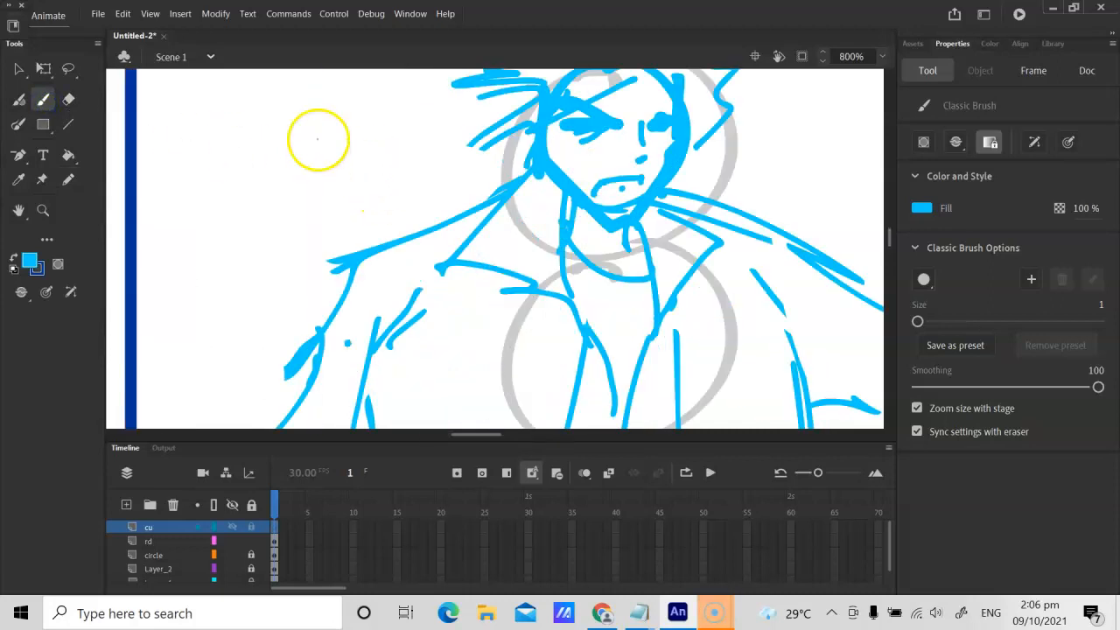
pyautogui.press('h')
pyautogui.moveTo(499, 131); pyautogui.dragTo(412, 162)
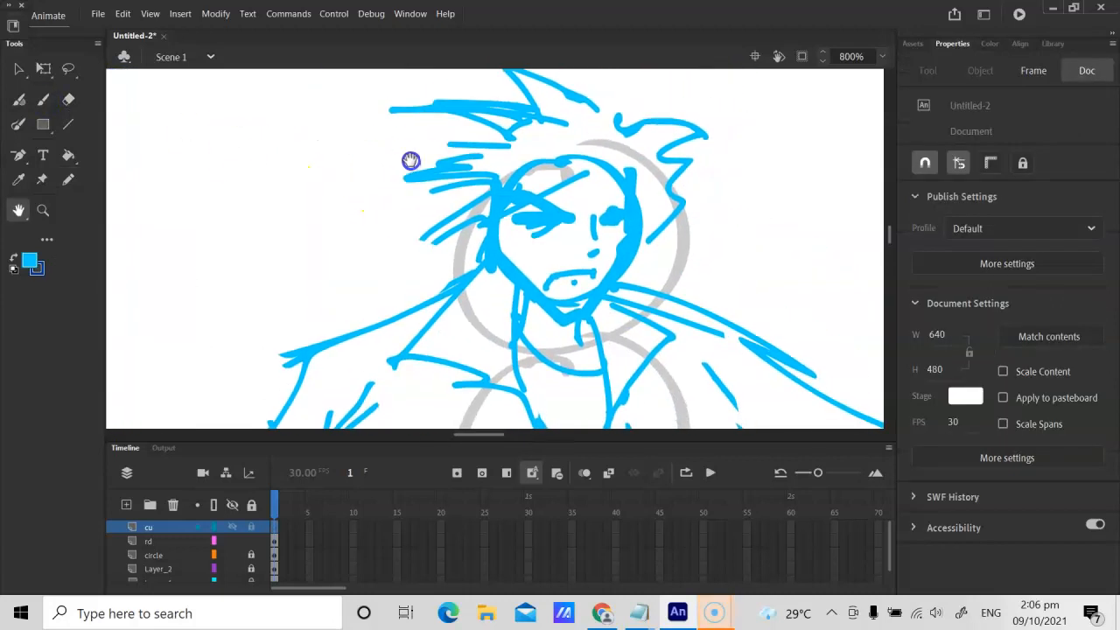
pyautogui.click(68, 127)
pyautogui.moveTo(637, 200); pyautogui.dragTo(569, 320)
pyautogui.hotkey('ctrl', 'z')
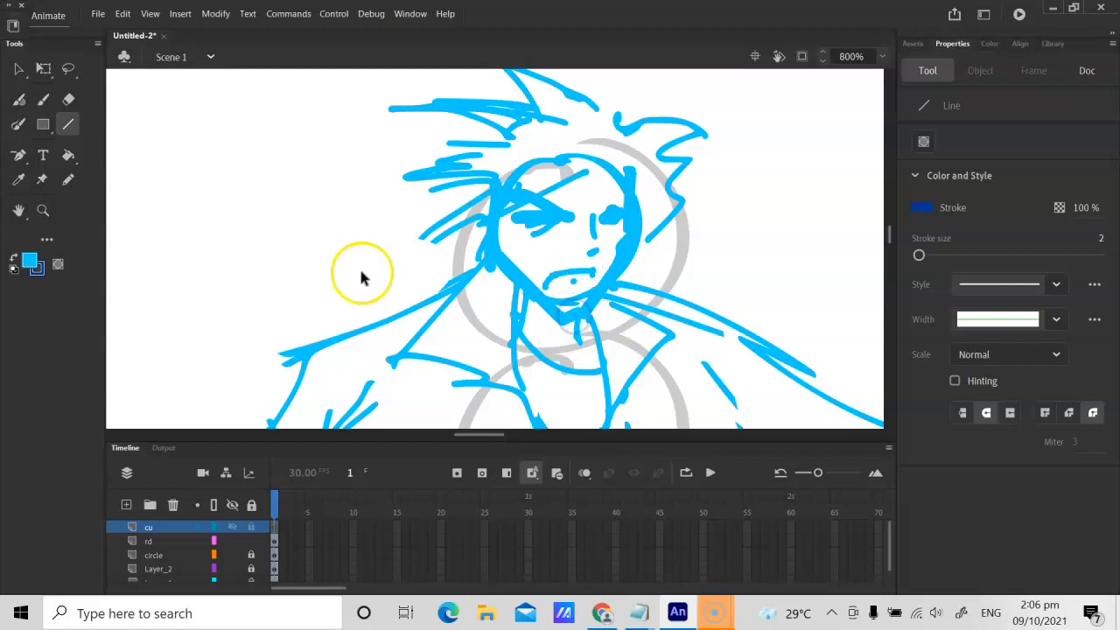
# Step: Set the fill colour to black and the Line tool's stroke size to 1
pyautogui.click(28, 260)
pyautogui.click(83, 331)
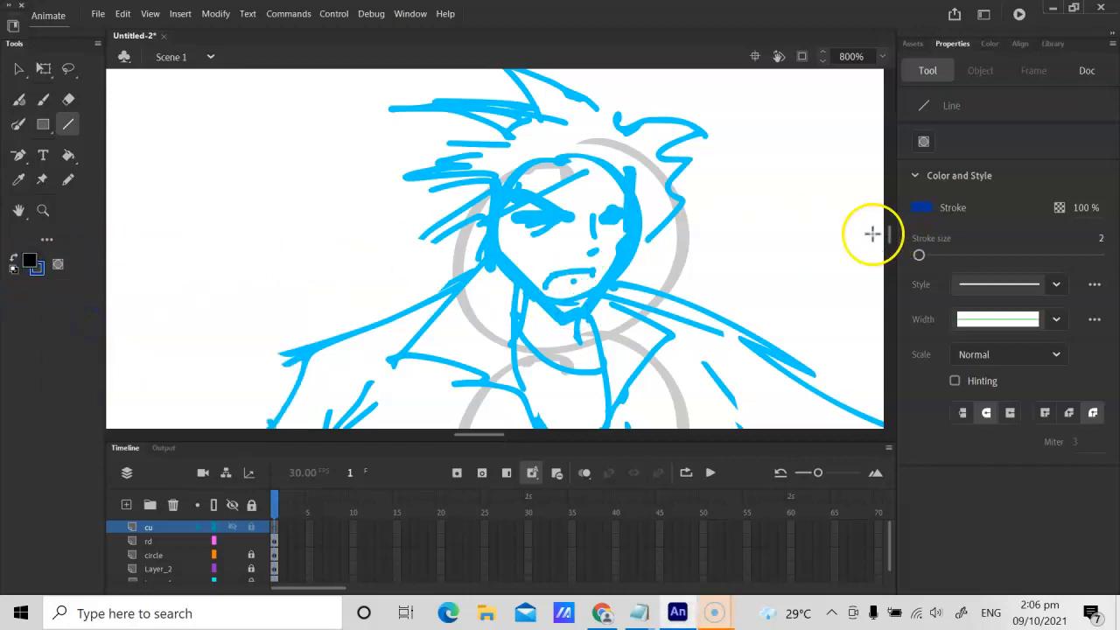
pyautogui.moveTo(919, 255); pyautogui.dragTo(915, 255)
# Step: Try tracing the right-hand jaw with a dark blue line bent to the face contour, and undo the attempts
pyautogui.moveTo(631, 193); pyautogui.dragTo(579, 302)
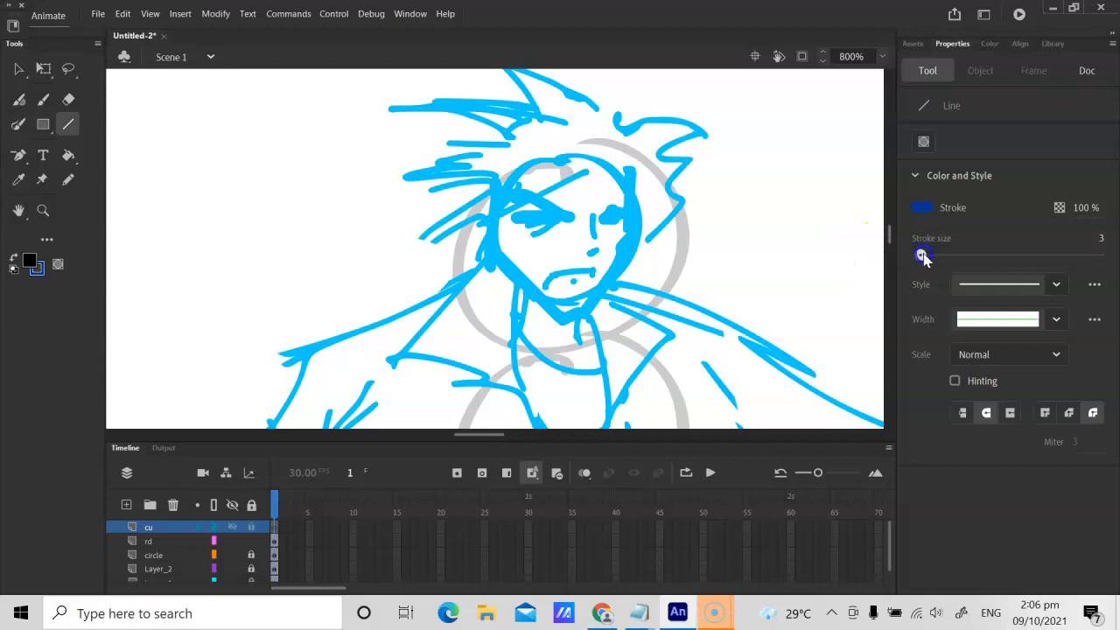
pyautogui.moveTo(636, 190); pyautogui.dragTo(570, 320)
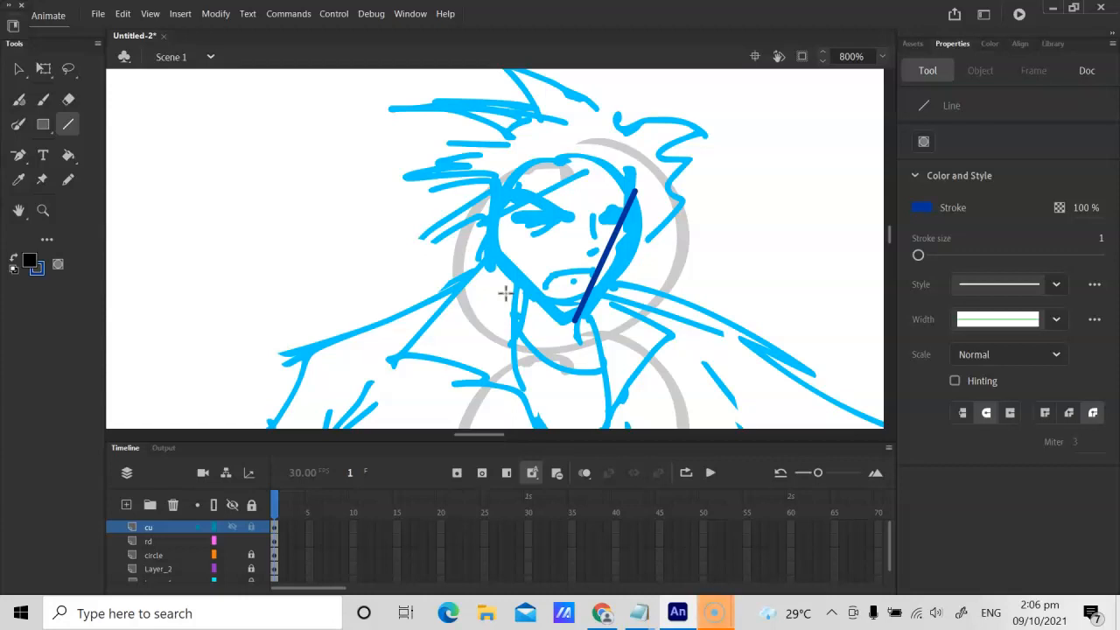
pyautogui.press('v')
pyautogui.moveTo(605, 251); pyautogui.dragTo(616, 276)
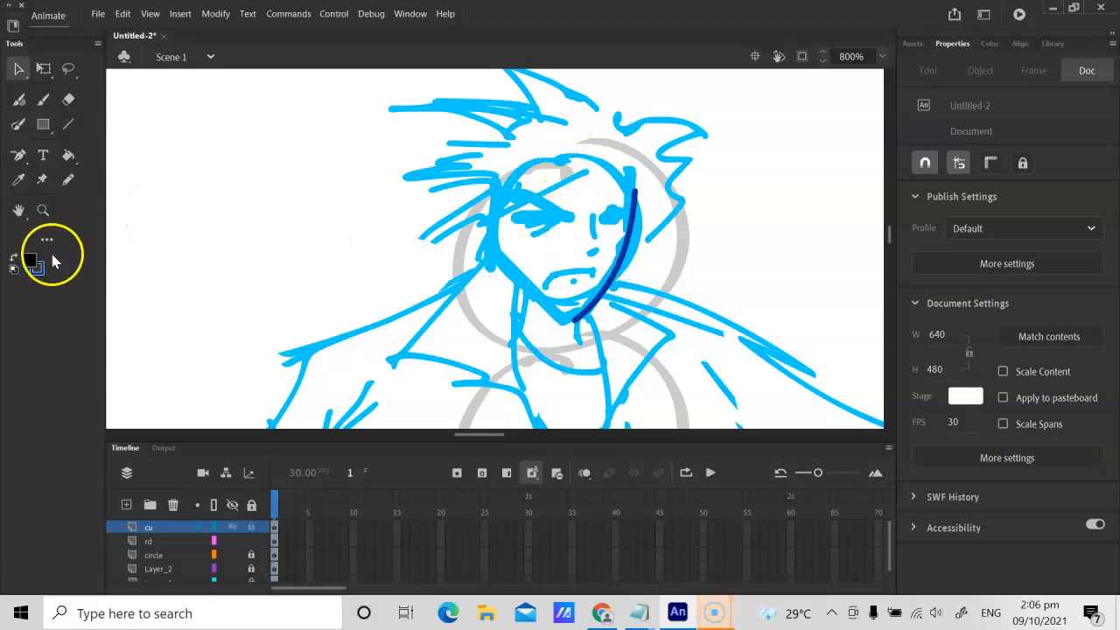
pyautogui.click(30, 262)
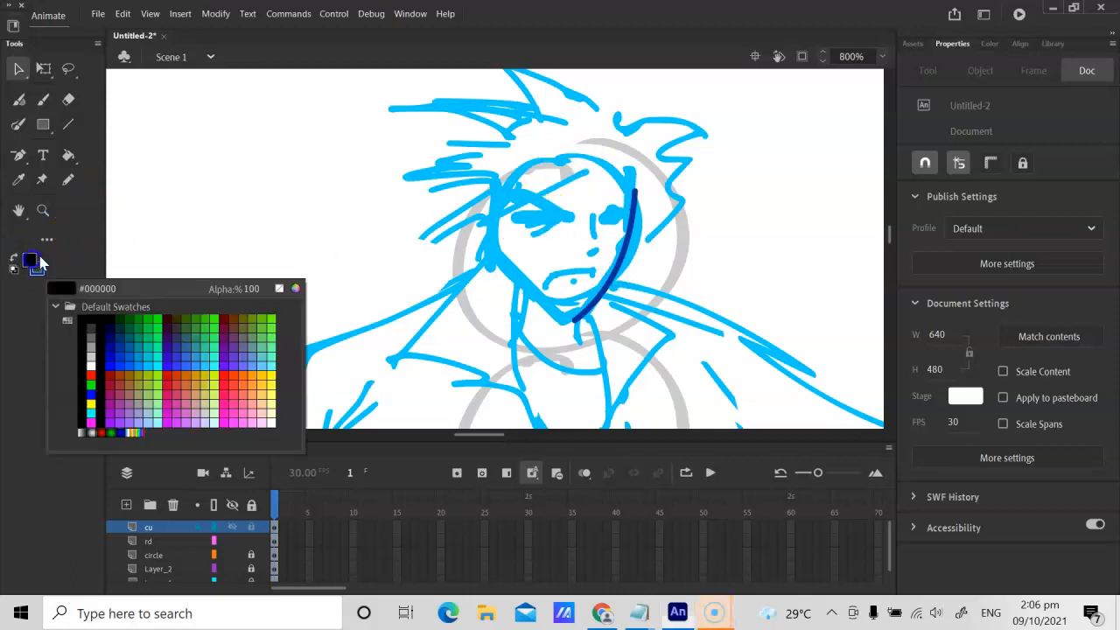
pyautogui.click(90, 319)
pyautogui.hotkey('ctrl', 'z')
pyautogui.hotkey('ctrl', 'z')
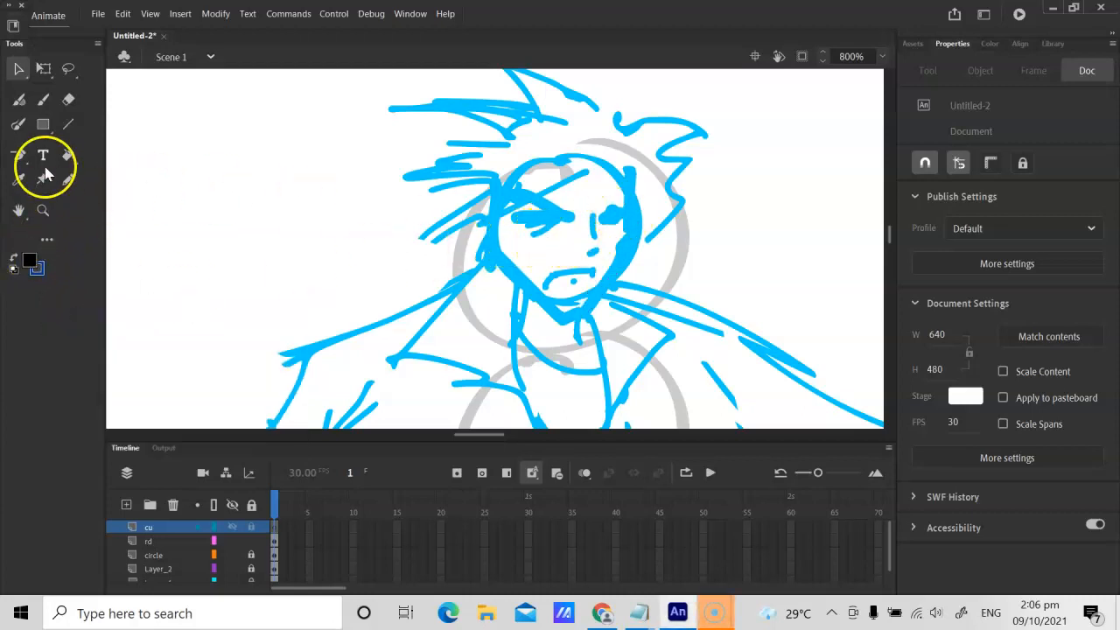
pyautogui.click(68, 125)
pyautogui.moveTo(636, 201); pyautogui.dragTo(577, 314)
pyautogui.hotkey('ctrl', 'z')
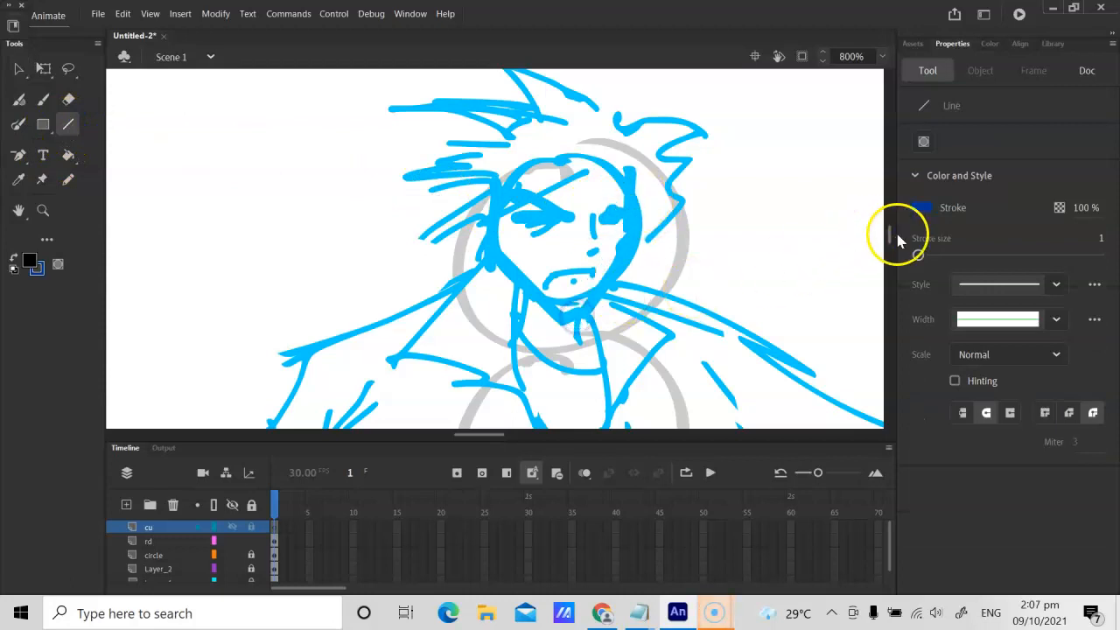
# Step: Set the stroke colour to black, draw a line from the right-hand temple to the chin, and bend it along the jaw
pyautogui.click(922, 208)
pyautogui.click(697, 259)
pyautogui.moveTo(642, 193)
pyautogui.mouseDown()
pyautogui.moveTo(575, 329)
pyautogui.moveTo(573, 311)
pyautogui.mouseUp()
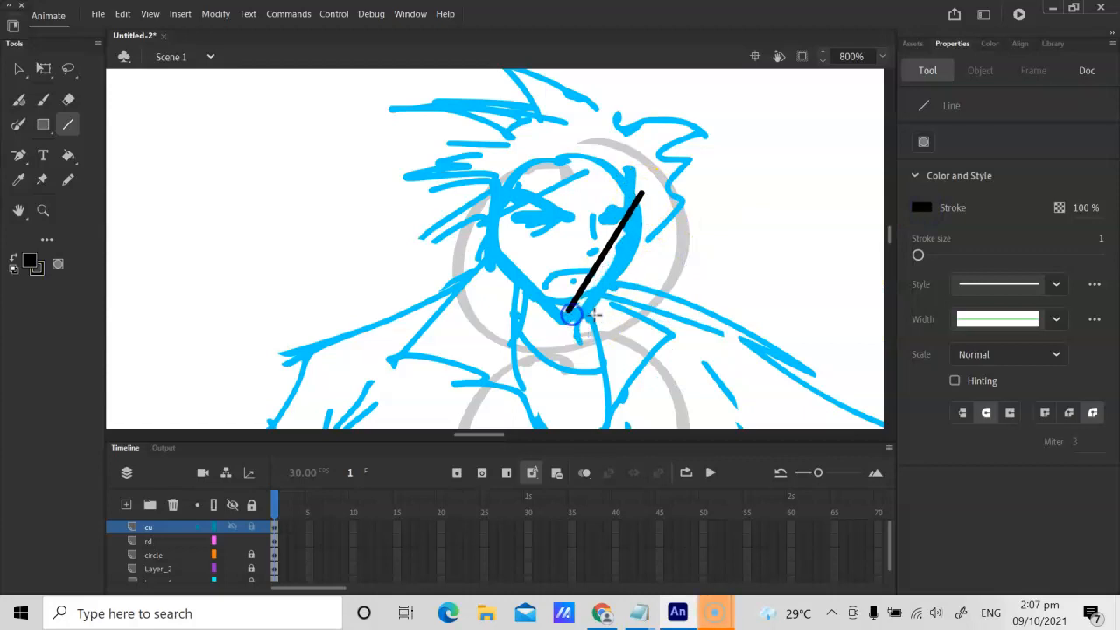
pyautogui.hotkey('ctrl', '=')
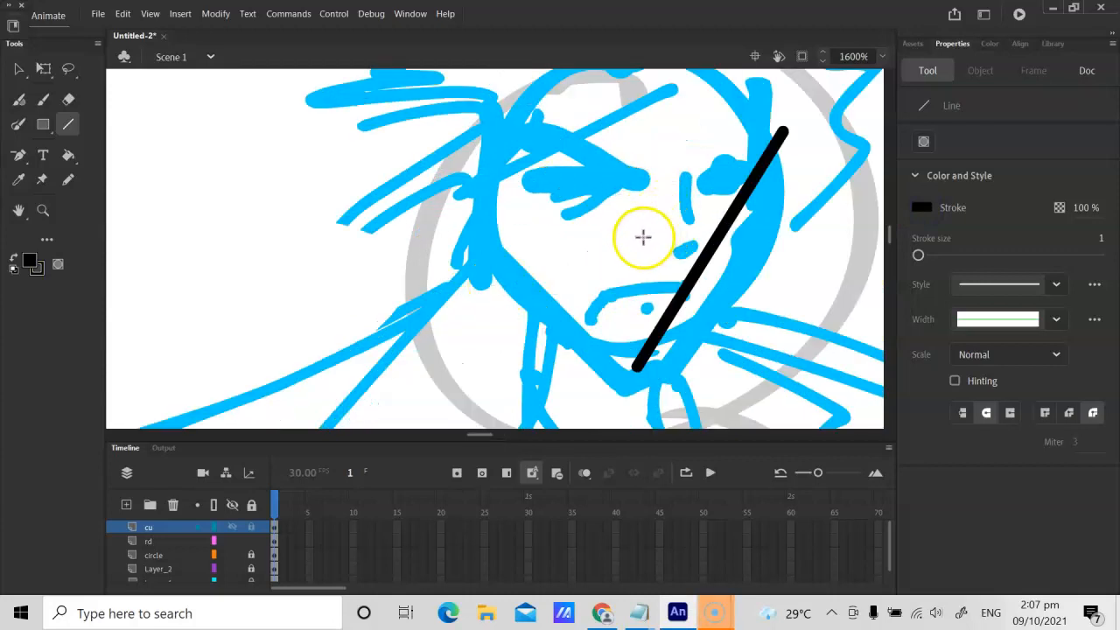
pyautogui.press('h')
pyautogui.moveTo(643, 244); pyautogui.dragTo(662, 293)
pyautogui.press('v')
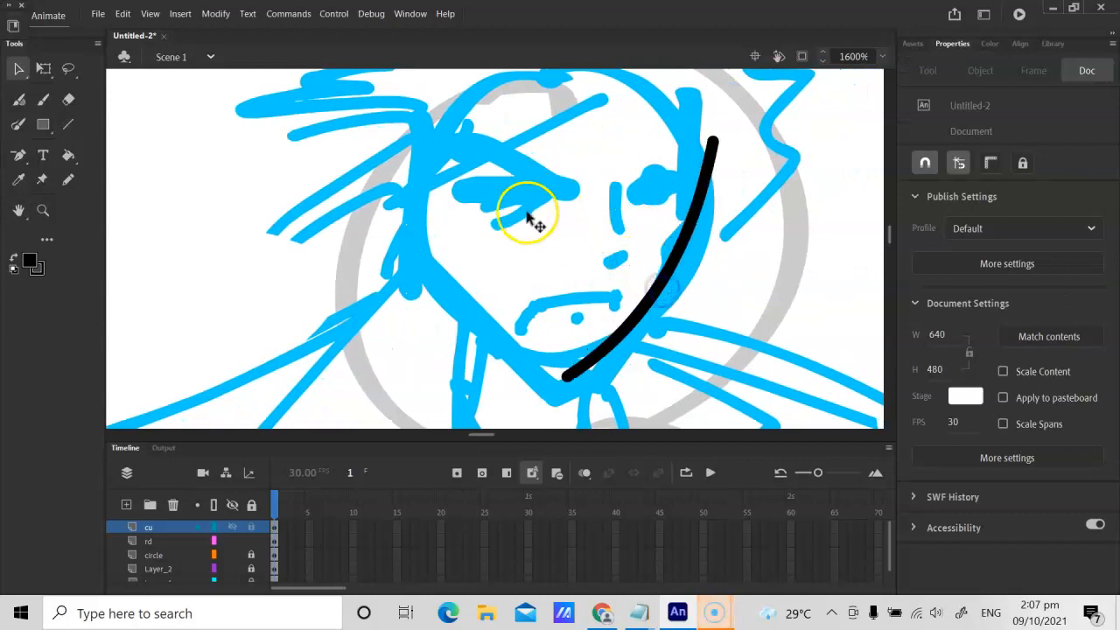
# Step: Draw black lines down the left-hand cheek and on to the chin, and bend the lower one into a curved jaw
pyautogui.press('n')
pyautogui.moveTo(423, 161)
pyautogui.mouseDown()
pyautogui.moveTo(428, 252)
pyautogui.moveTo(567, 373)
pyautogui.mouseUp()
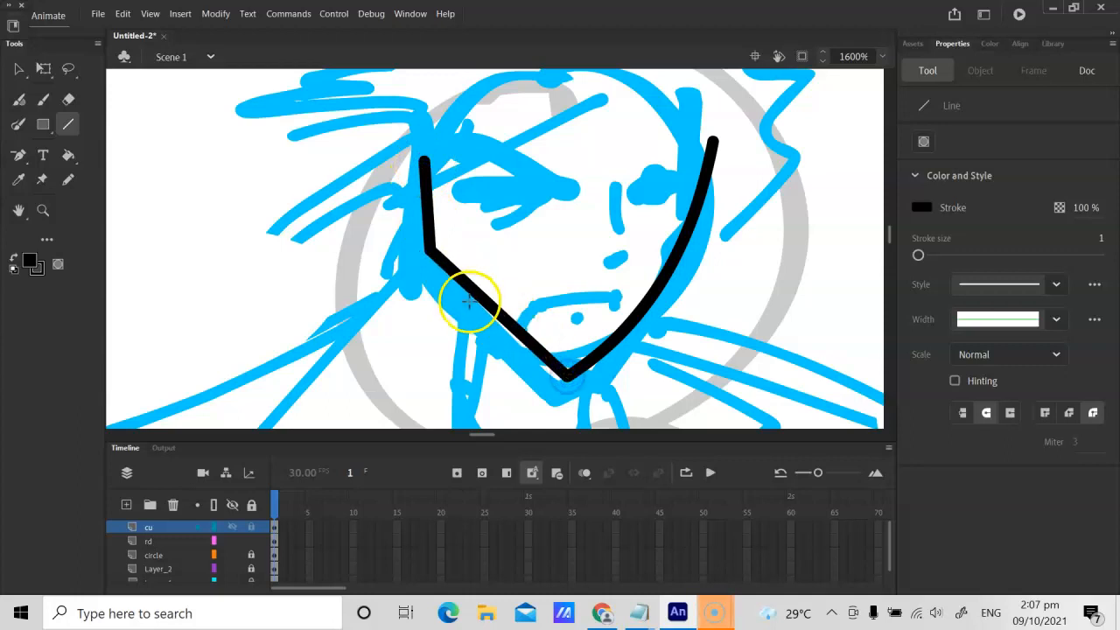
pyautogui.press('v')
pyautogui.moveTo(480, 297); pyautogui.dragTo(483, 337)
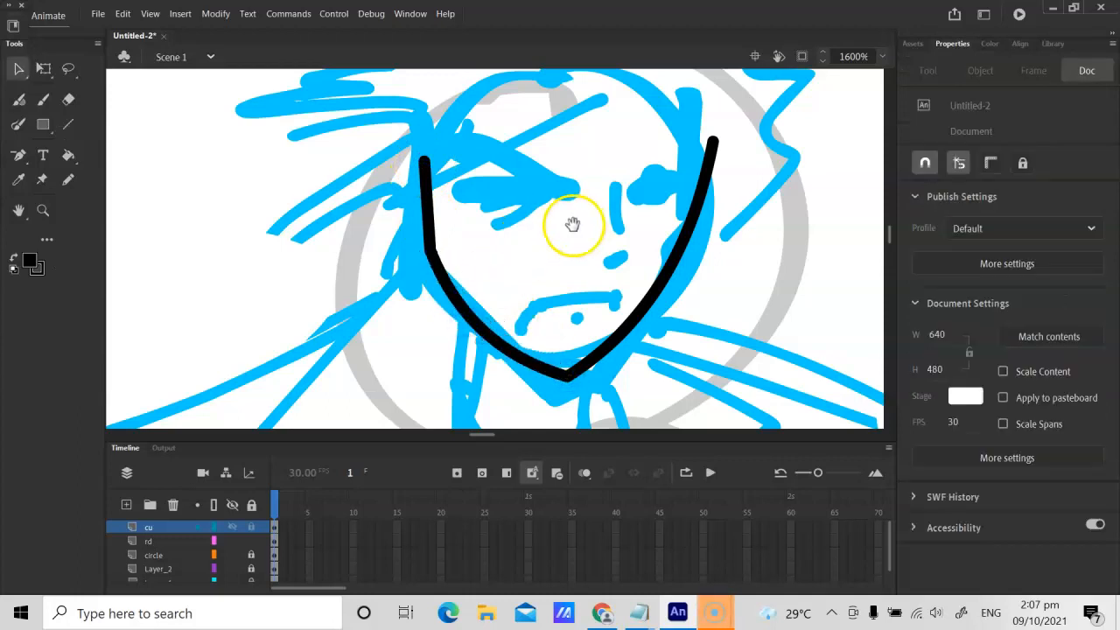
# Step: Draw black eyebrows, eyes, nose and mouth over the blue face sketch with the Pencil tool
pyautogui.press('h')
pyautogui.moveTo(570, 225); pyautogui.dragTo(508, 303)
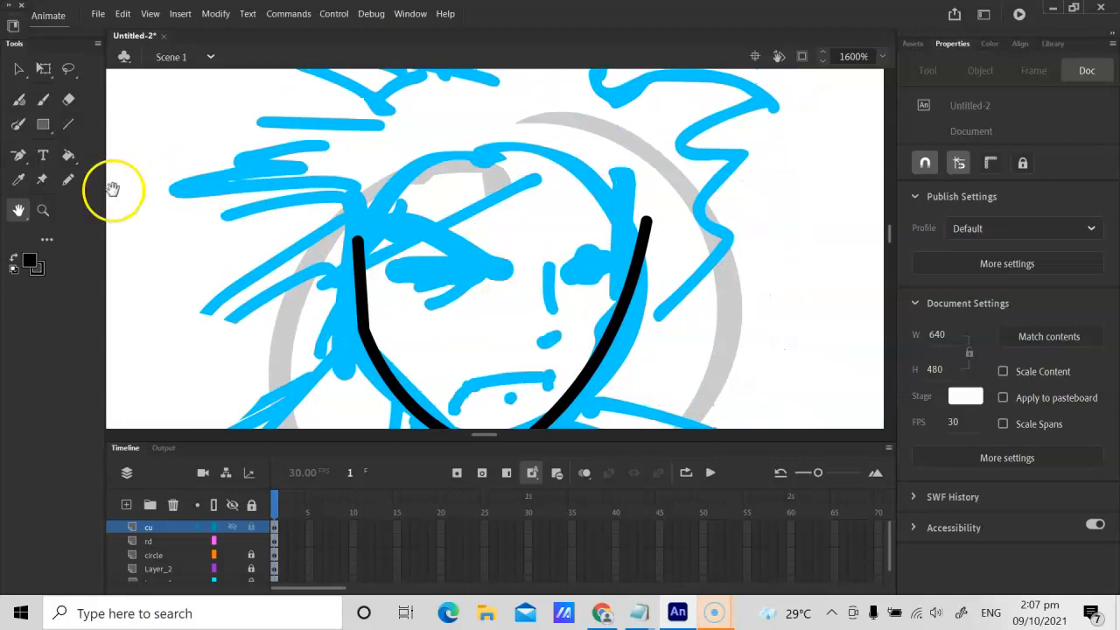
pyautogui.click(69, 180)
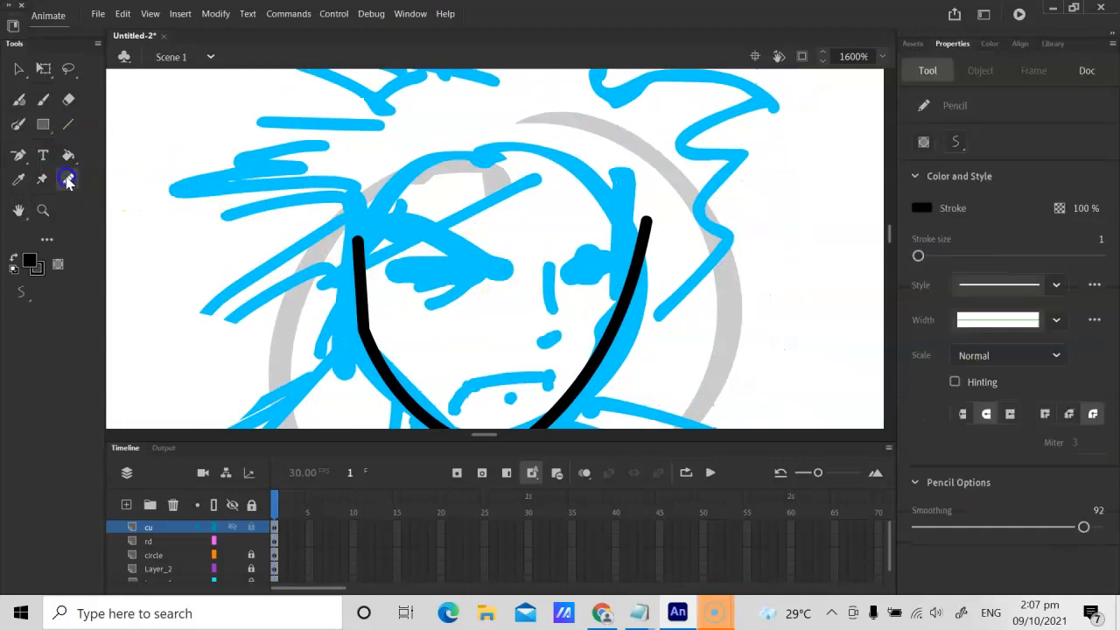
pyautogui.moveTo(406, 212)
pyautogui.mouseDown()
pyautogui.moveTo(486, 256)
pyautogui.moveTo(539, 258)
pyautogui.moveTo(593, 232)
pyautogui.mouseUp()
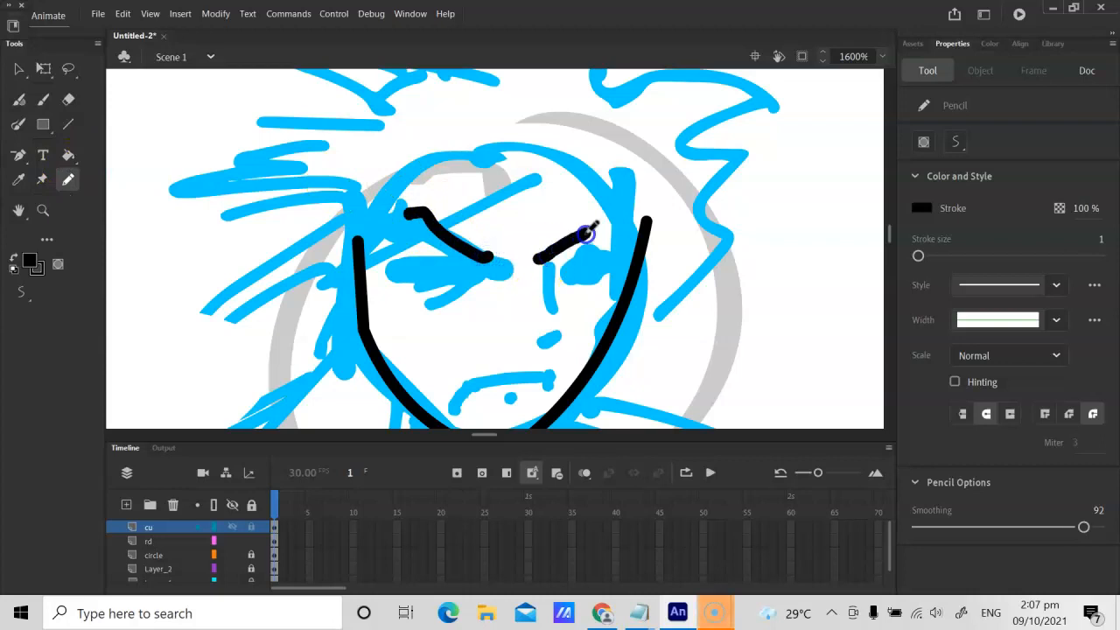
pyautogui.moveTo(394, 265)
pyautogui.mouseDown()
pyautogui.moveTo(476, 278)
pyautogui.moveTo(419, 292)
pyautogui.mouseUp()
pyautogui.moveTo(549, 280)
pyautogui.mouseDown()
pyautogui.moveTo(577, 282)
pyautogui.moveTo(546, 312)
pyautogui.mouseUp()
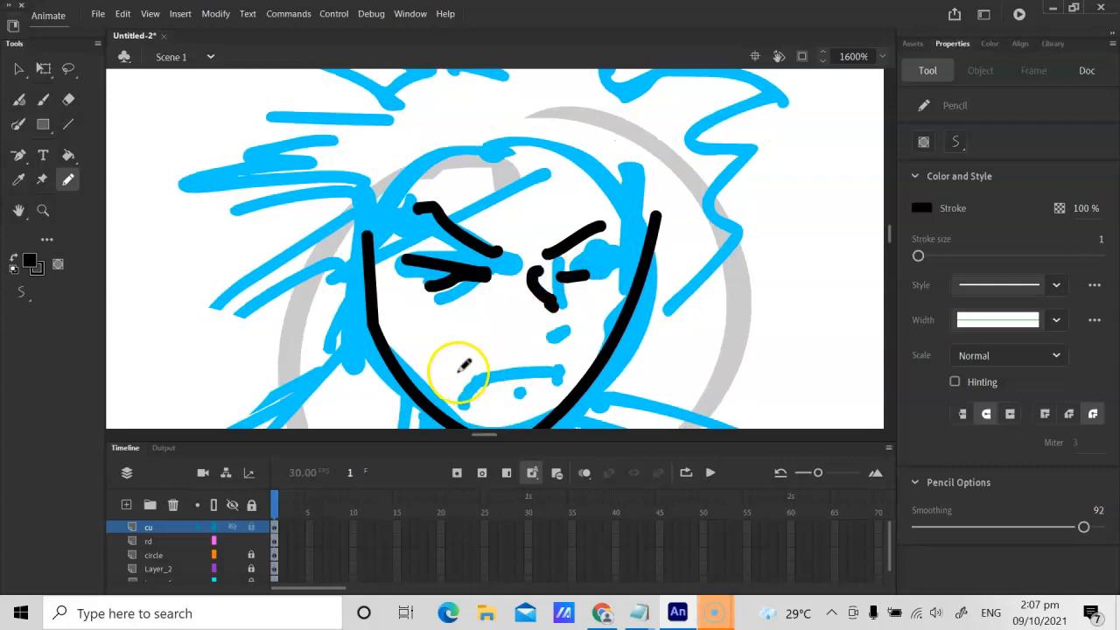
pyautogui.moveTo(451, 378)
pyautogui.mouseDown()
pyautogui.moveTo(467, 367)
pyautogui.moveTo(560, 369)
pyautogui.moveTo(522, 380)
pyautogui.mouseUp()
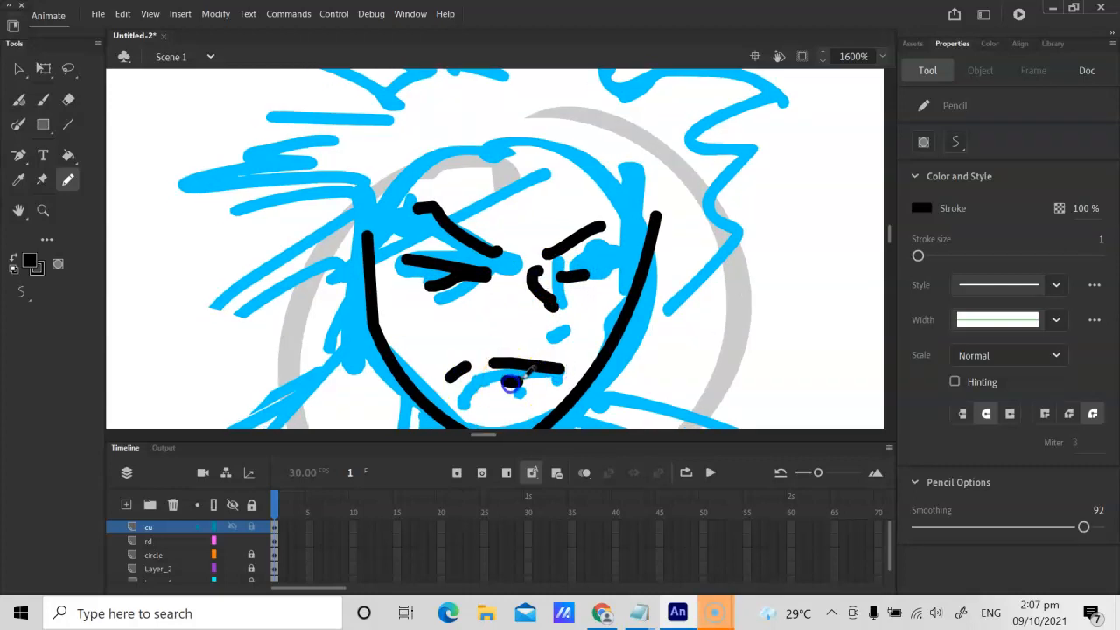
# Step: Erase the black nose line and redraw the nose with the Pencil tool, adding a short mark below the mouth
pyautogui.hotkey('ctrl', '-')
pyautogui.hotkey('ctrl', '-')
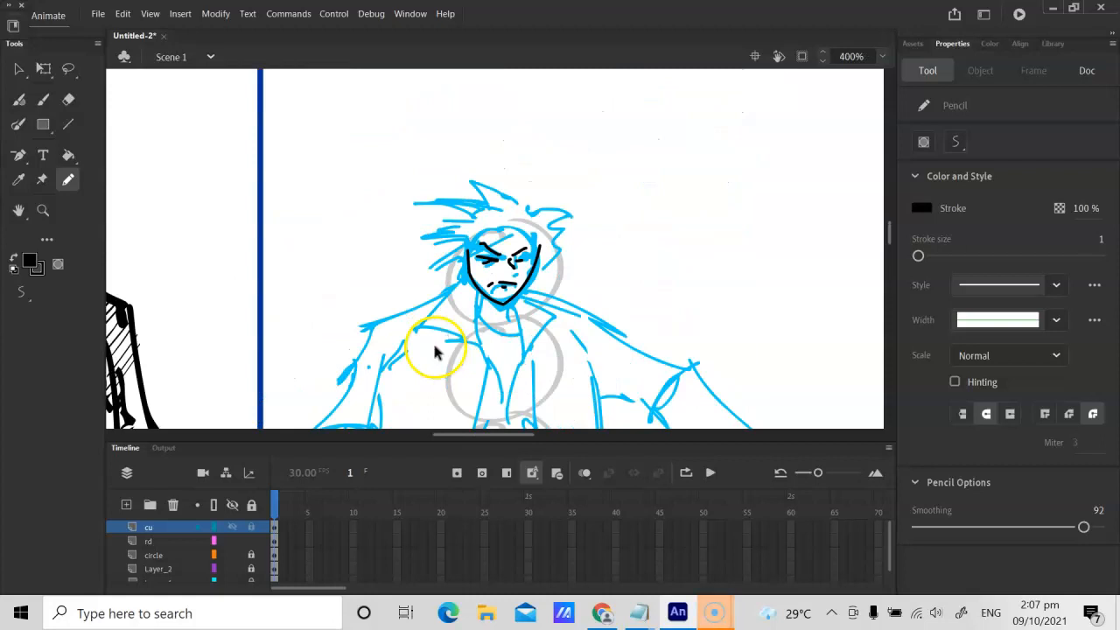
pyautogui.press('h')
pyautogui.moveTo(344, 253); pyautogui.dragTo(420, 271)
pyautogui.hotkey('ctrl', '=')
pyautogui.hotkey('ctrl', '=')
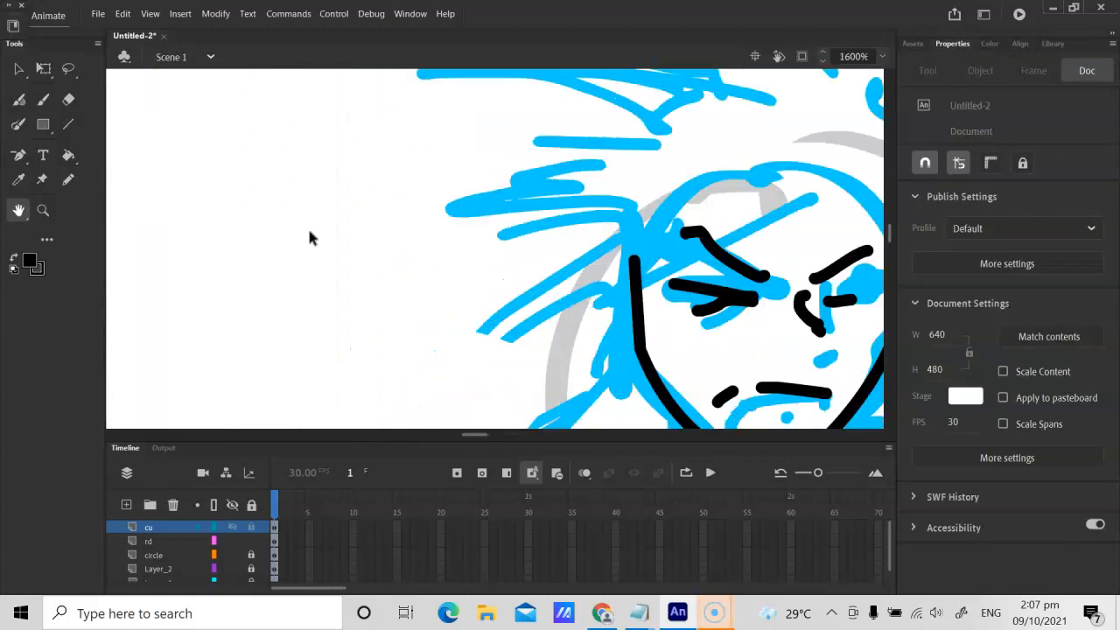
pyautogui.moveTo(637, 263); pyautogui.dragTo(467, 220)
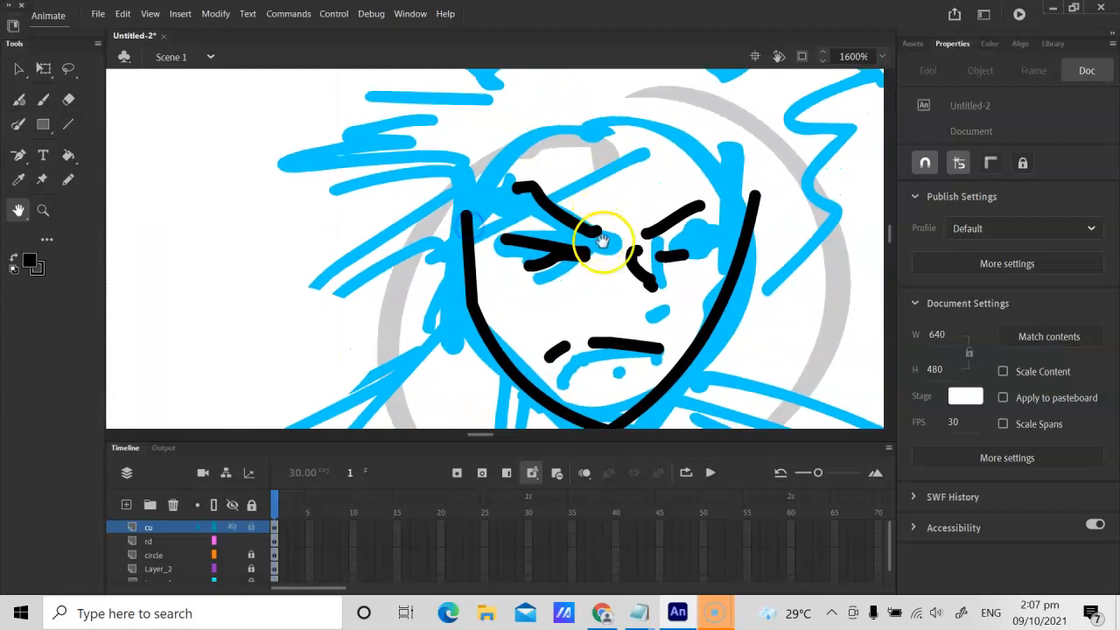
pyautogui.press('e')
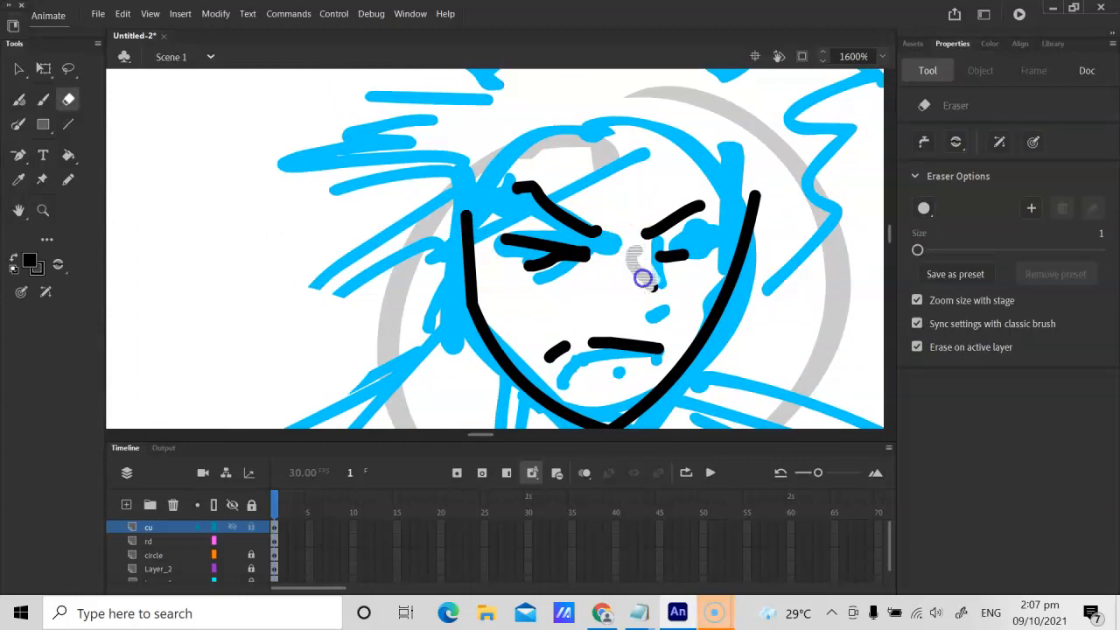
pyautogui.press('y')
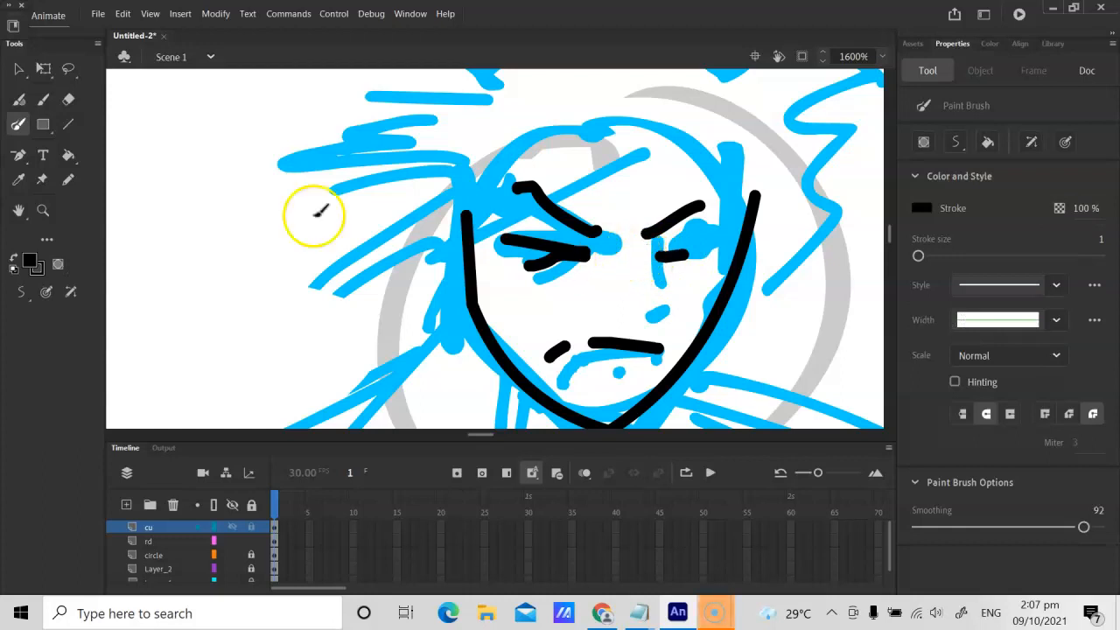
pyautogui.click(68, 180)
pyautogui.moveTo(640, 251); pyautogui.dragTo(651, 297)
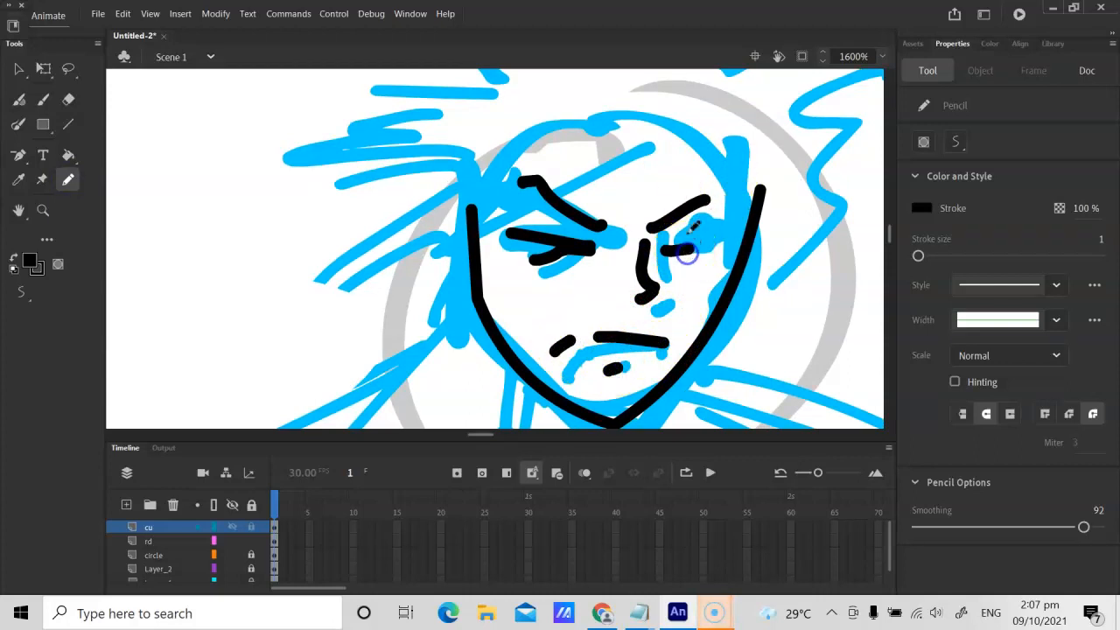
# Step: Draw the left-hand ear in black with the Pencil tool, with pointed hair spikes beside it
pyautogui.click(69, 124)
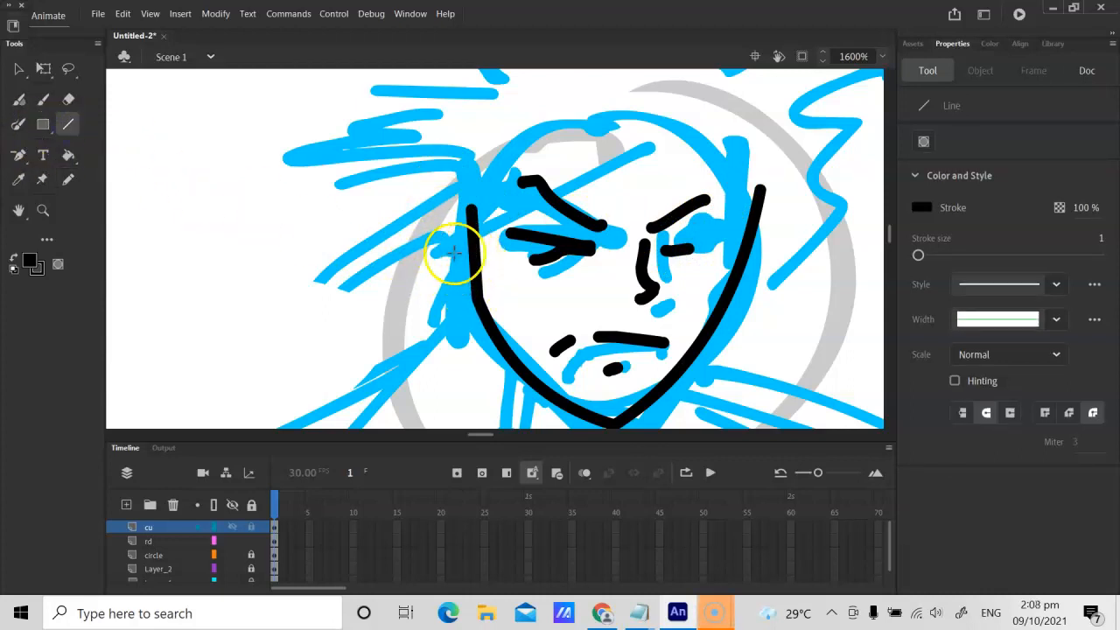
pyautogui.click(68, 180)
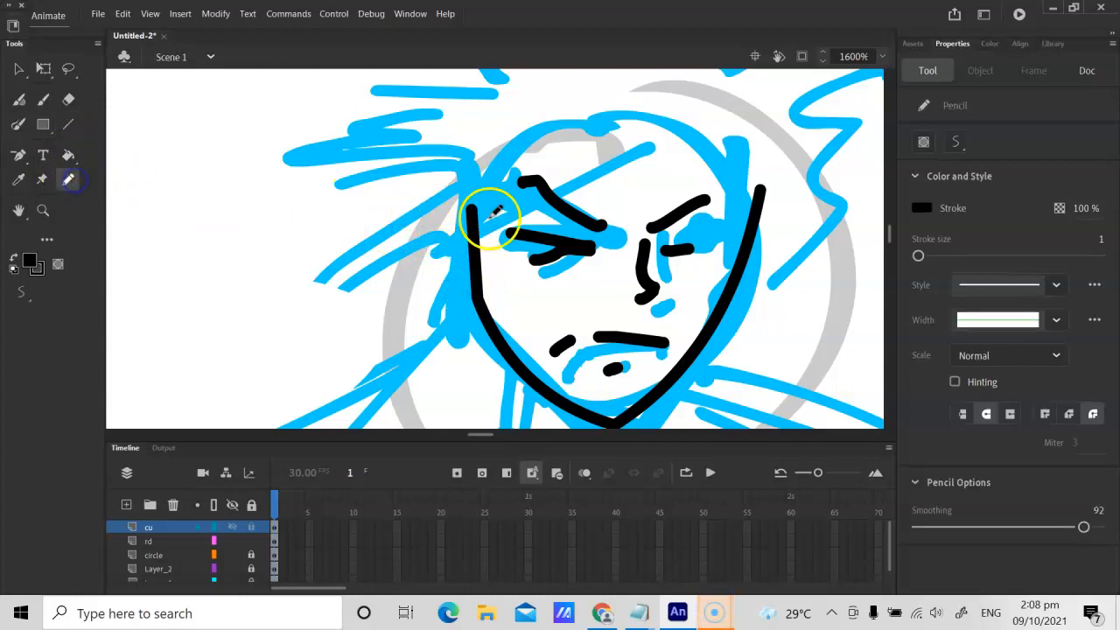
pyautogui.moveTo(457, 224); pyautogui.dragTo(447, 221)
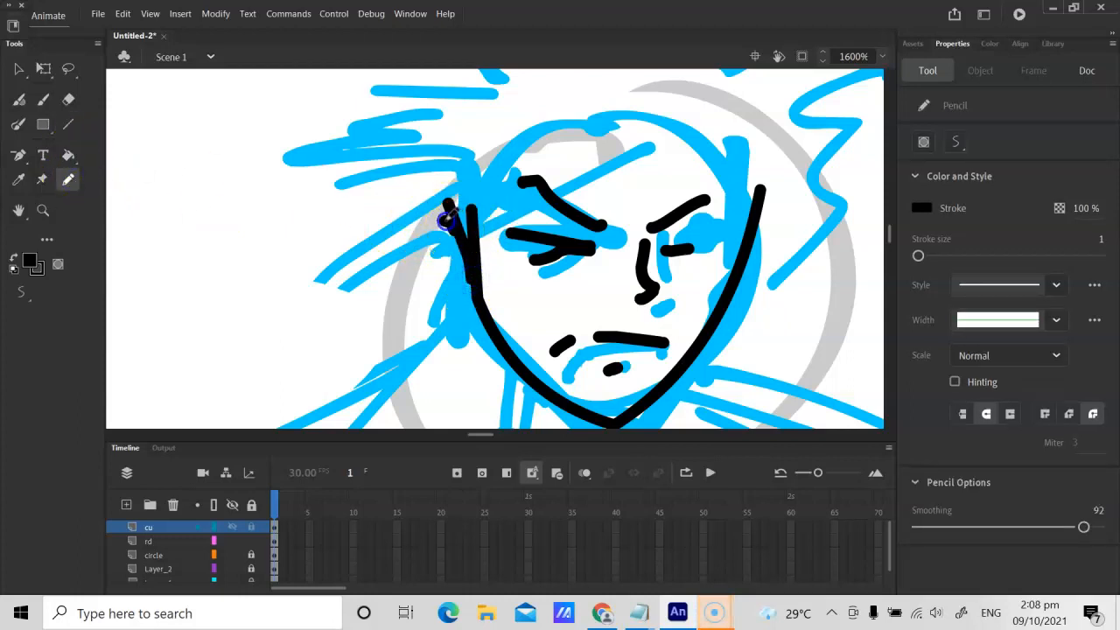
pyautogui.moveTo(444, 292)
pyautogui.mouseDown()
pyautogui.moveTo(360, 345)
pyautogui.moveTo(412, 276)
pyautogui.moveTo(279, 336)
pyautogui.moveTo(416, 203)
pyautogui.mouseUp()
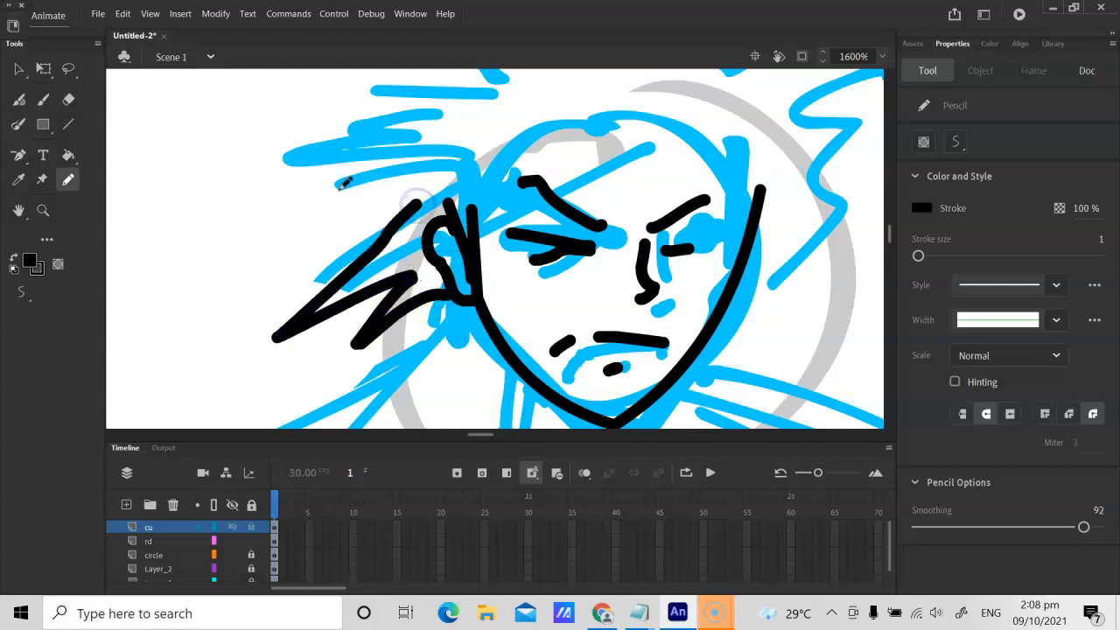
# Step: Trace the spiky hair outline around the head and the fringe across the forehead, and add strokes to the right-hand eye
pyautogui.hotkey('ctrl', '-')
pyautogui.moveTo(457, 234)
pyautogui.mouseDown()
pyautogui.moveTo(370, 231)
pyautogui.moveTo(436, 207)
pyautogui.moveTo(350, 181)
pyautogui.moveTo(429, 175)
pyautogui.moveTo(413, 166)
pyautogui.moveTo(424, 146)
pyautogui.moveTo(468, 127)
pyautogui.moveTo(496, 140)
pyautogui.moveTo(487, 121)
pyautogui.moveTo(578, 88)
pyautogui.moveTo(630, 96)
pyautogui.moveTo(642, 116)
pyautogui.moveTo(667, 122)
pyautogui.moveTo(656, 200)
pyautogui.mouseUp()
pyautogui.moveTo(619, 288); pyautogui.dragTo(611, 289)
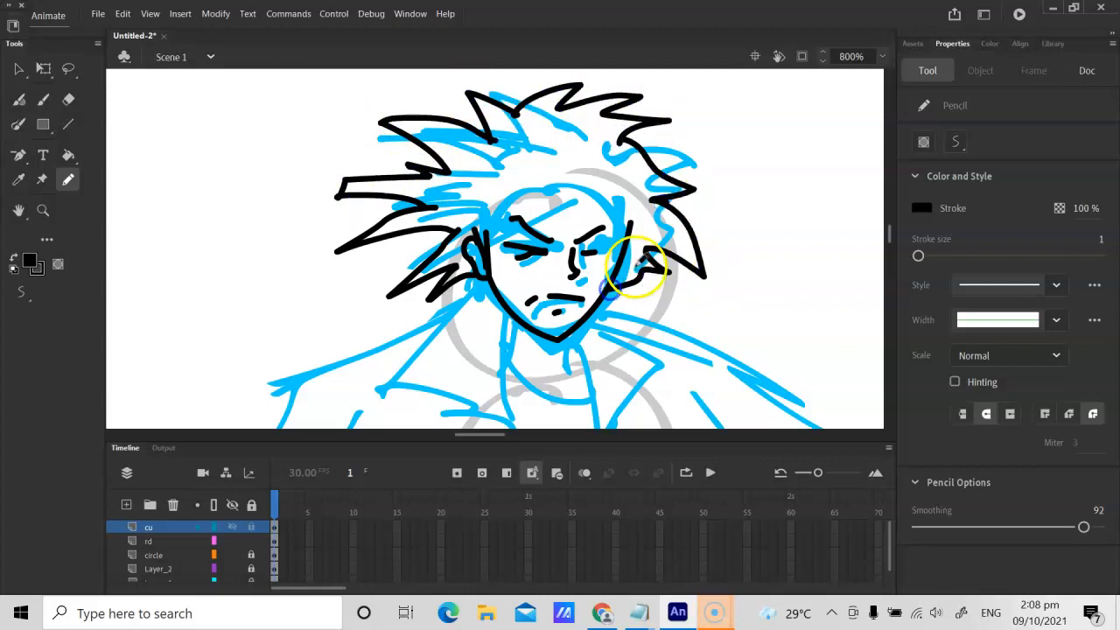
pyautogui.moveTo(595, 252); pyautogui.dragTo(602, 254)
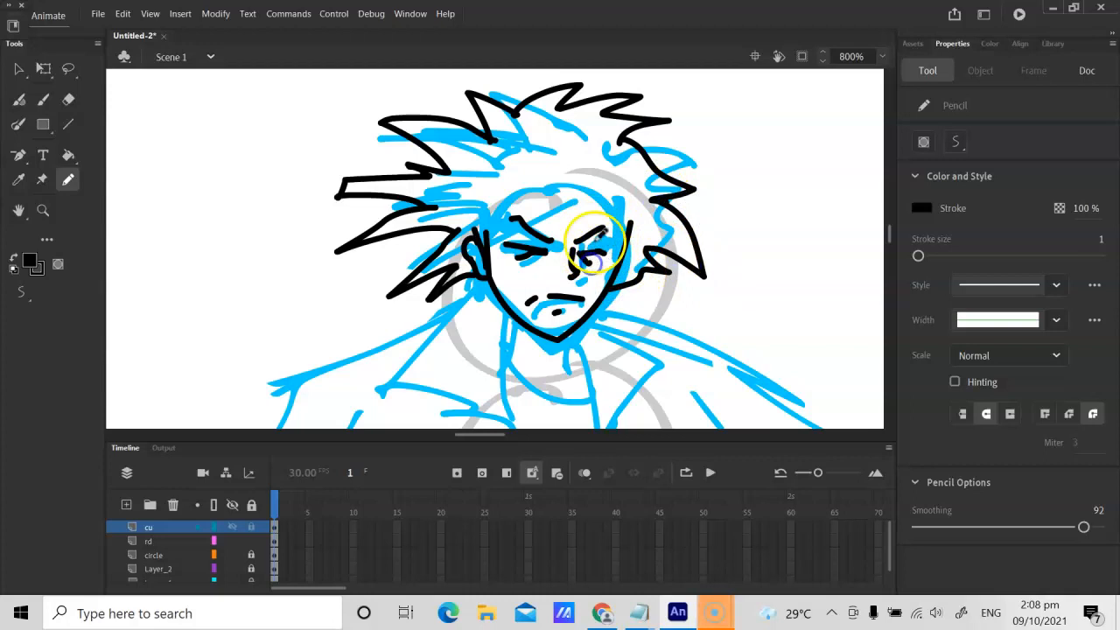
pyautogui.moveTo(492, 218)
pyautogui.mouseDown()
pyautogui.moveTo(545, 181)
pyautogui.moveTo(579, 202)
pyautogui.moveTo(571, 225)
pyautogui.moveTo(609, 213)
pyautogui.mouseUp()
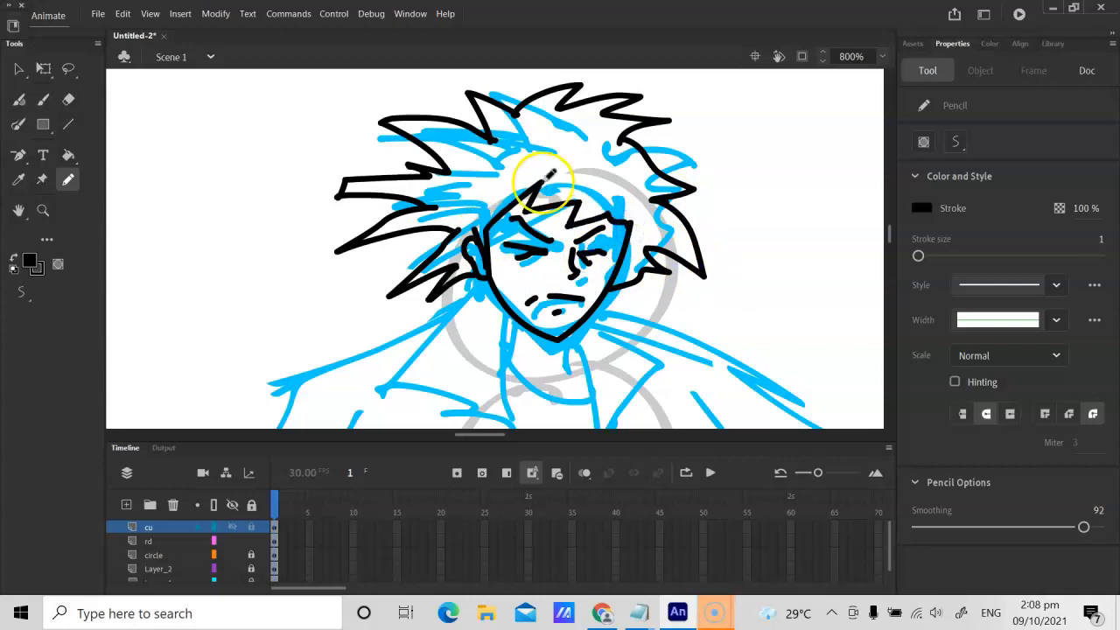
# Step: Draw a black line from below the left-hand ear to the collar tip and bend it into a curve
pyautogui.hotkey('ctrl', '-')
pyautogui.hotkey('ctrl', '-')
pyautogui.hotkey('ctrl', '=')
pyautogui.hotkey('ctrl', '=')
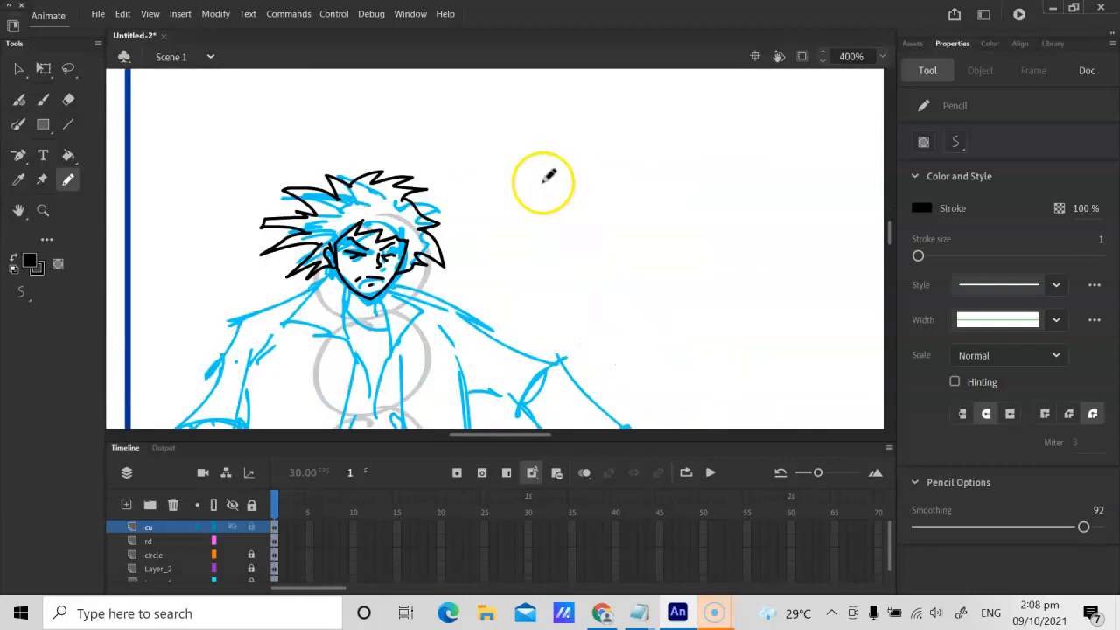
pyautogui.press('h')
pyautogui.moveTo(368, 246); pyautogui.dragTo(492, 229)
pyautogui.hotkey('ctrl', '=')
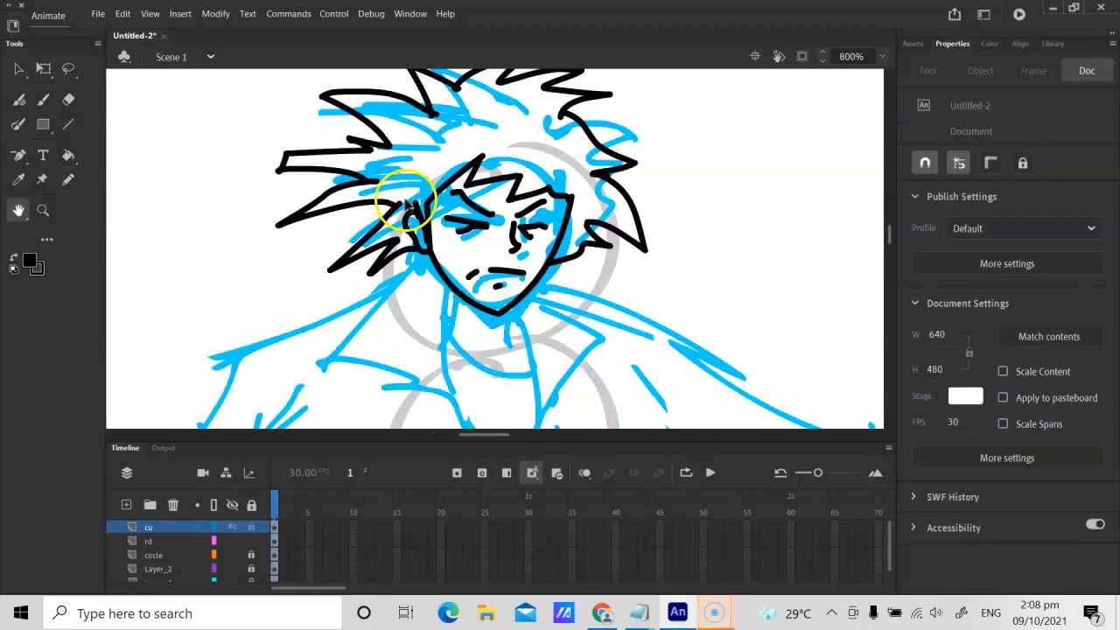
pyautogui.moveTo(379, 283); pyautogui.dragTo(403, 268)
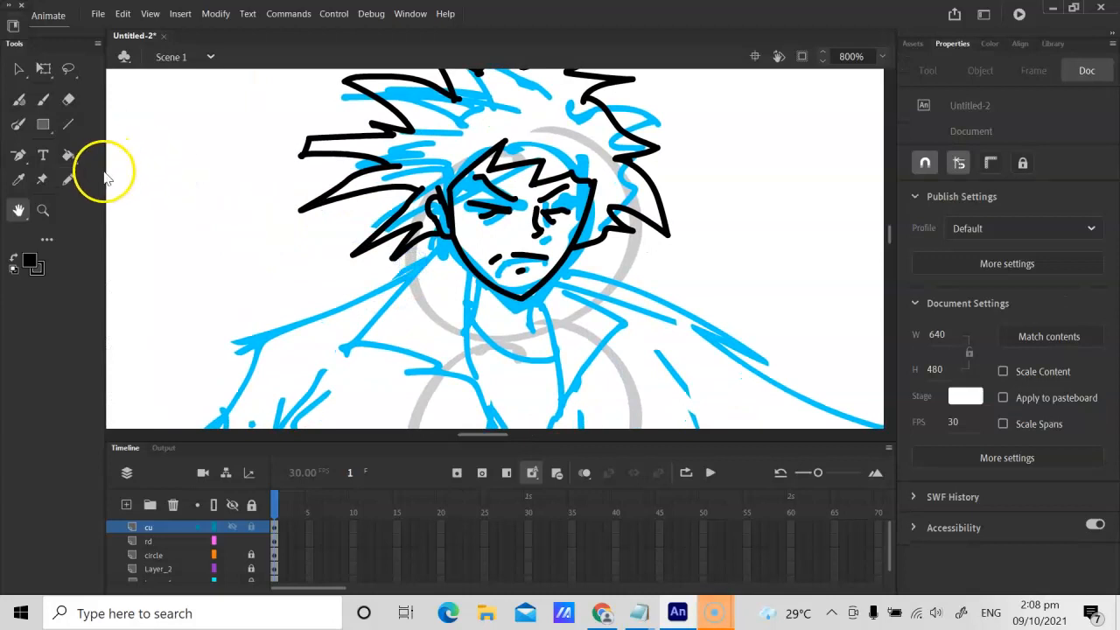
pyautogui.click(68, 124)
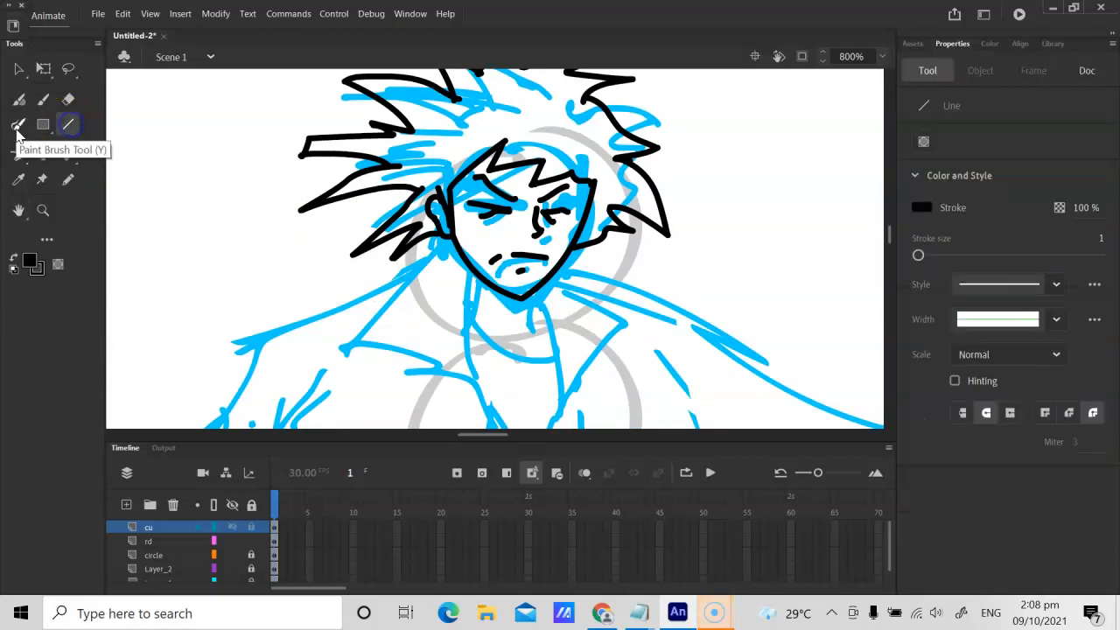
pyautogui.hotkey('ctrl', '=')
pyautogui.hotkey('ctrl', '-')
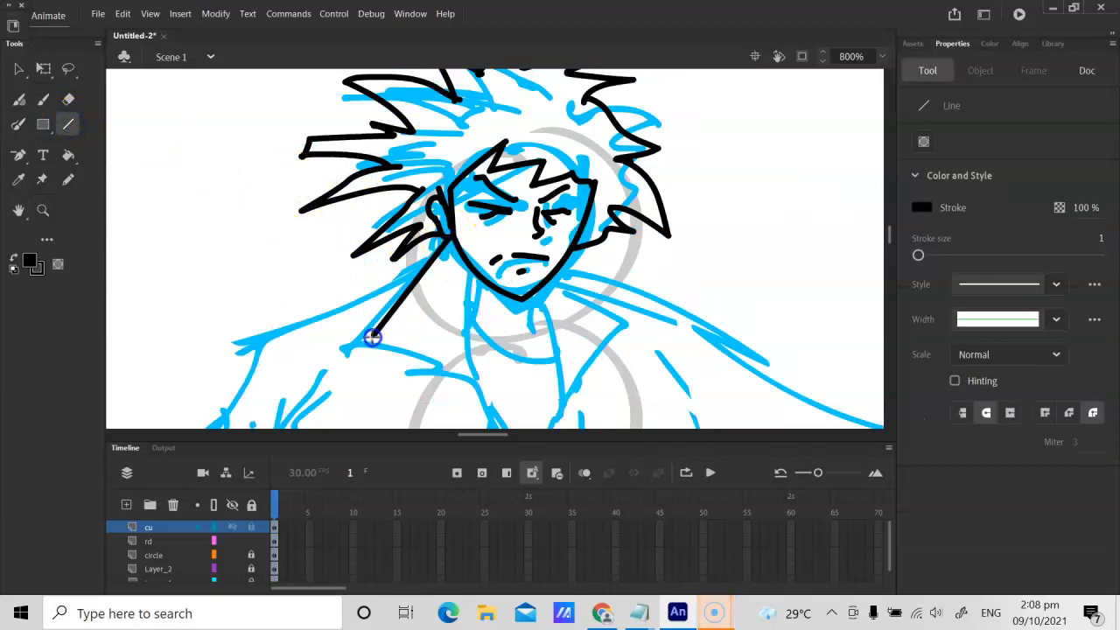
pyautogui.moveTo(372, 337); pyautogui.dragTo(364, 347)
pyautogui.press('v')
# Step: Draw the left-hand collar's lower edge as two black lines down to the neck opening and bend them into curves
pyautogui.moveTo(405, 296); pyautogui.dragTo(480, 382)
pyautogui.press('n')
pyautogui.press('v')
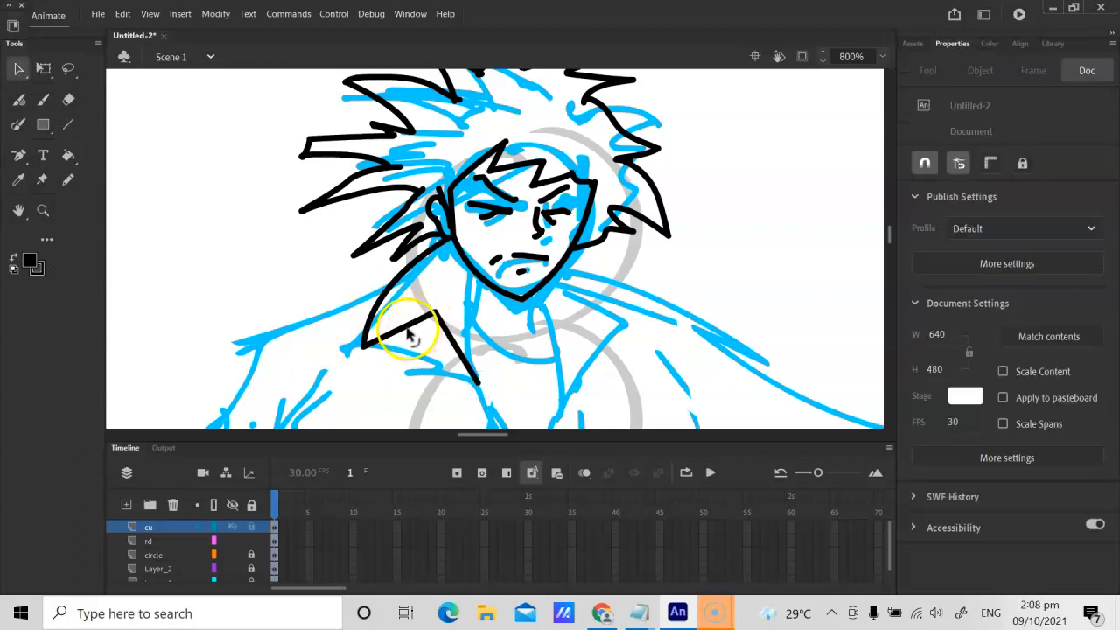
pyautogui.moveTo(454, 346); pyautogui.dragTo(462, 345)
# Step: Draw black lines for both sides of the neck and the right-hand collar, and curve the collar's lower edge
pyautogui.press('n')
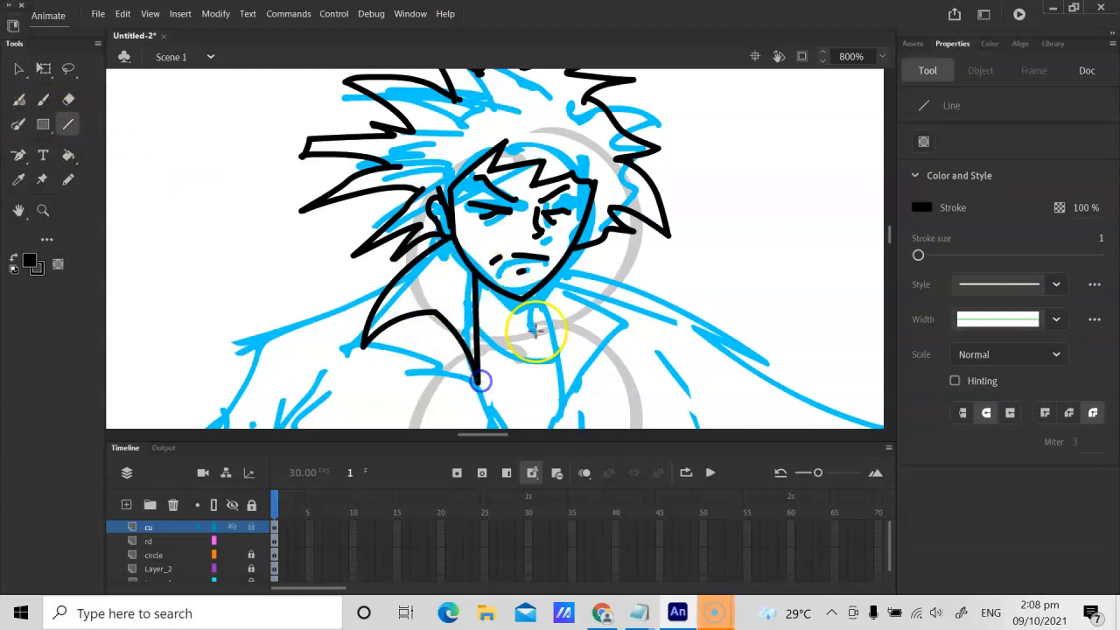
pyautogui.moveTo(540, 289); pyautogui.dragTo(552, 382)
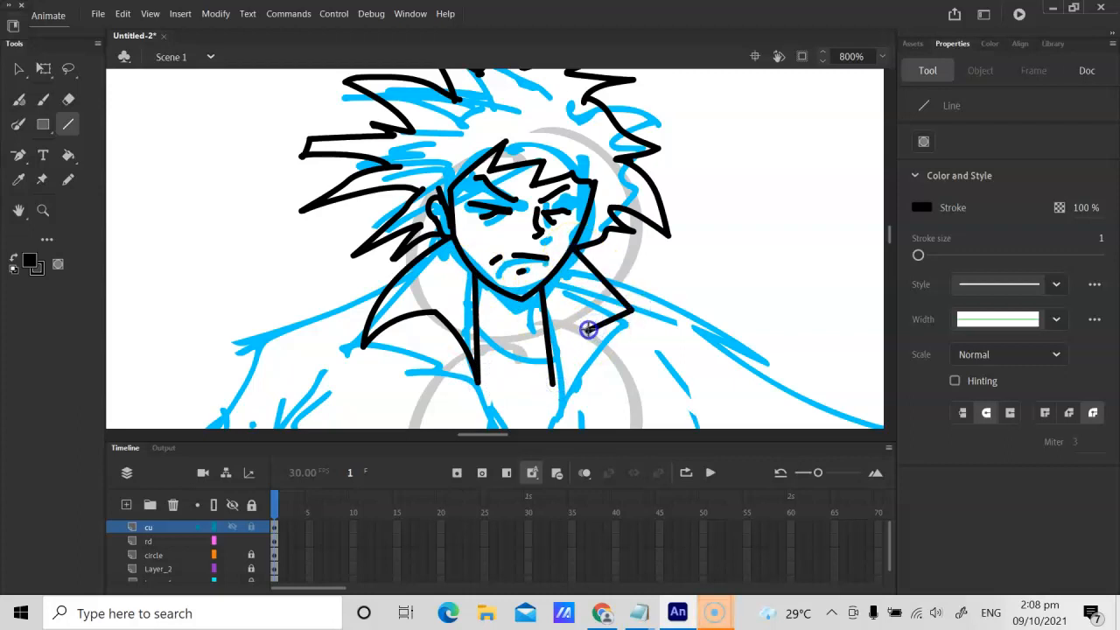
pyautogui.press('v')
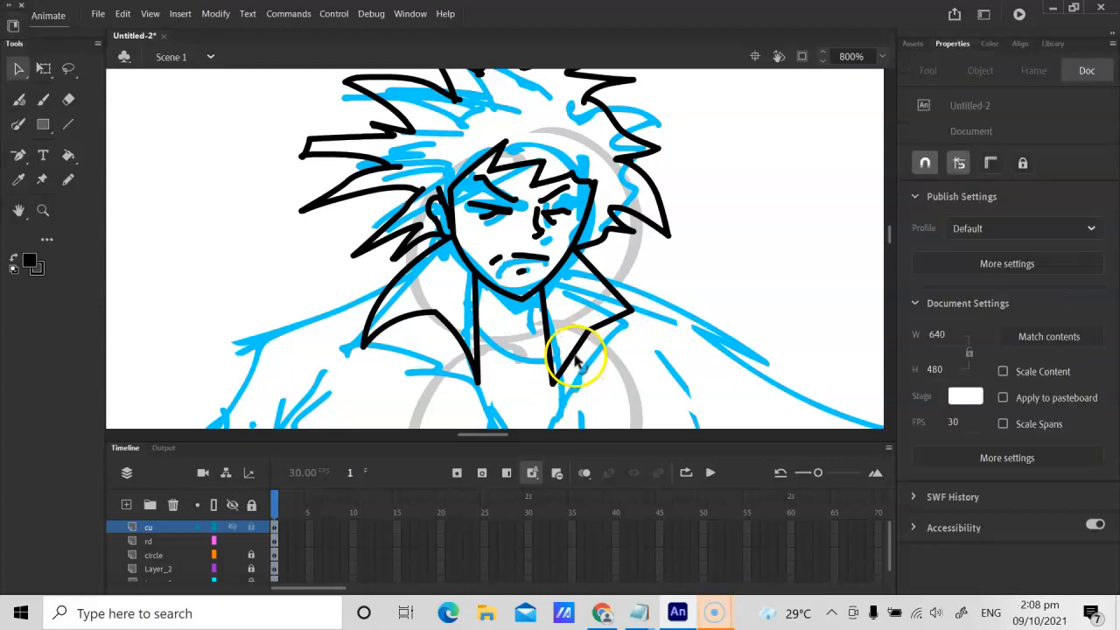
# Step: Draw a line across the neck, bend it into a rounded neckline, and pencil small collarbone marks above it
pyautogui.press('h')
pyautogui.moveTo(449, 345)
pyautogui.mouseDown()
pyautogui.moveTo(440, 270)
pyautogui.moveTo(429, 263)
pyautogui.mouseUp()
pyautogui.press('y')
pyautogui.click(68, 125)
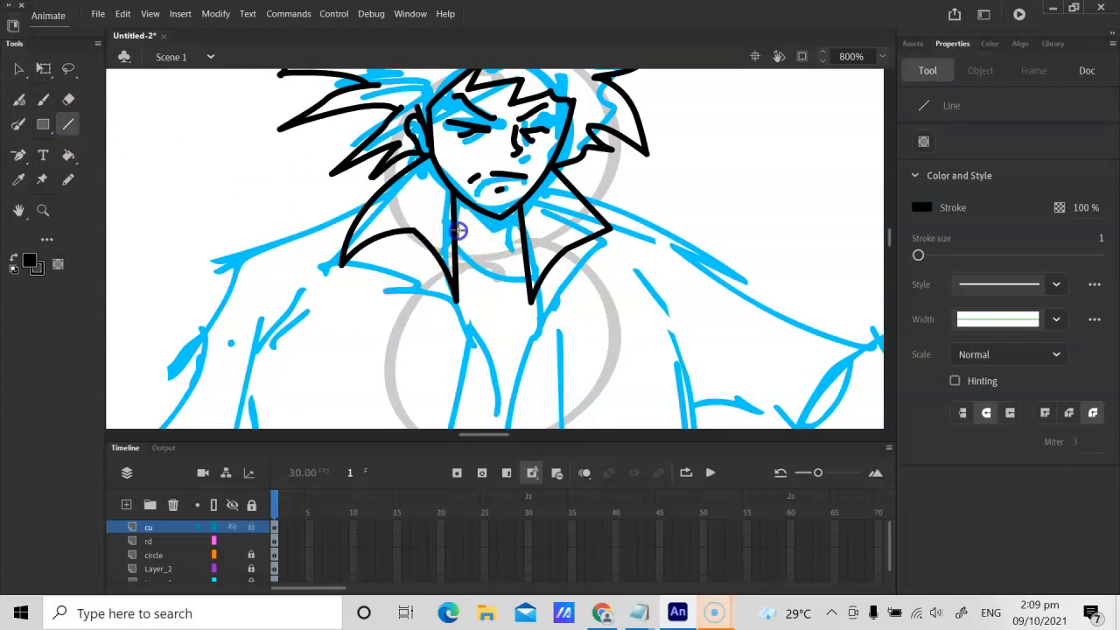
pyautogui.press('v')
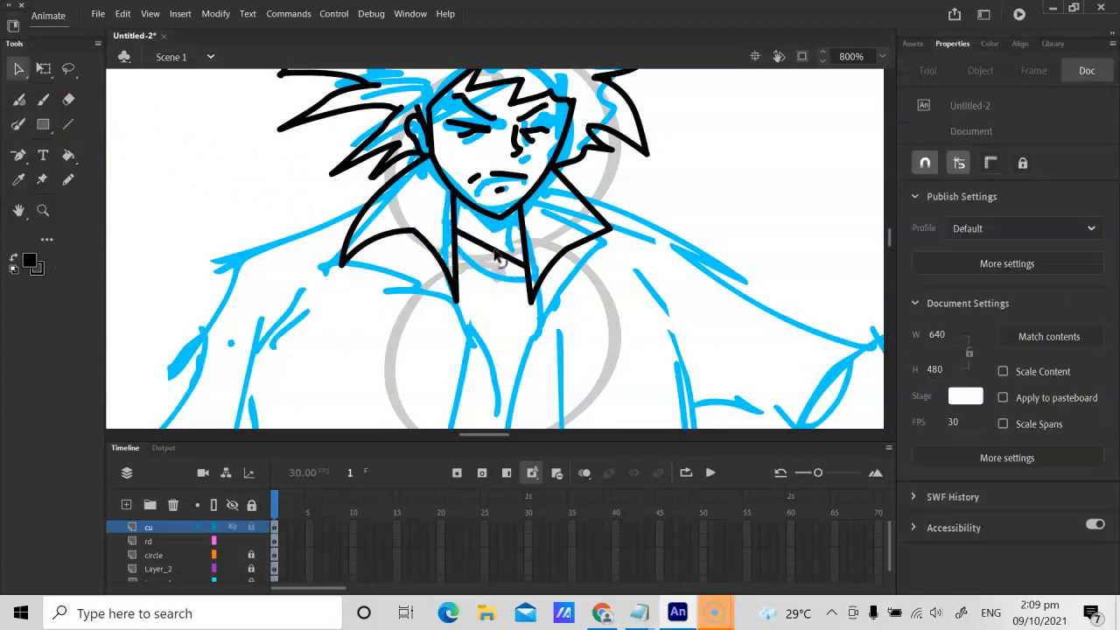
pyautogui.press('y')
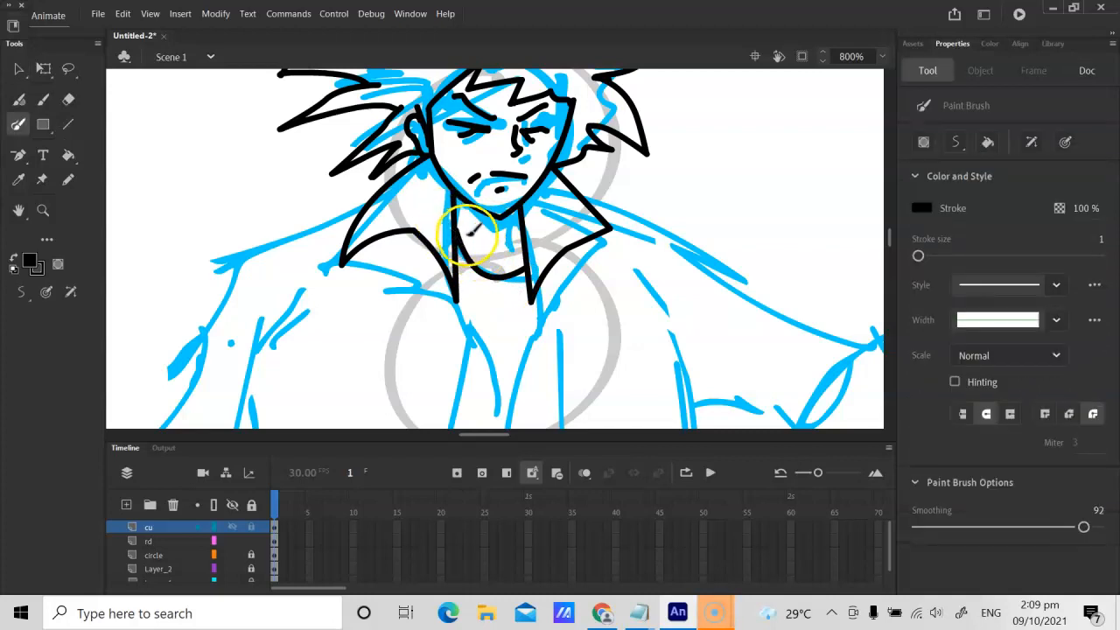
pyautogui.click(67, 179)
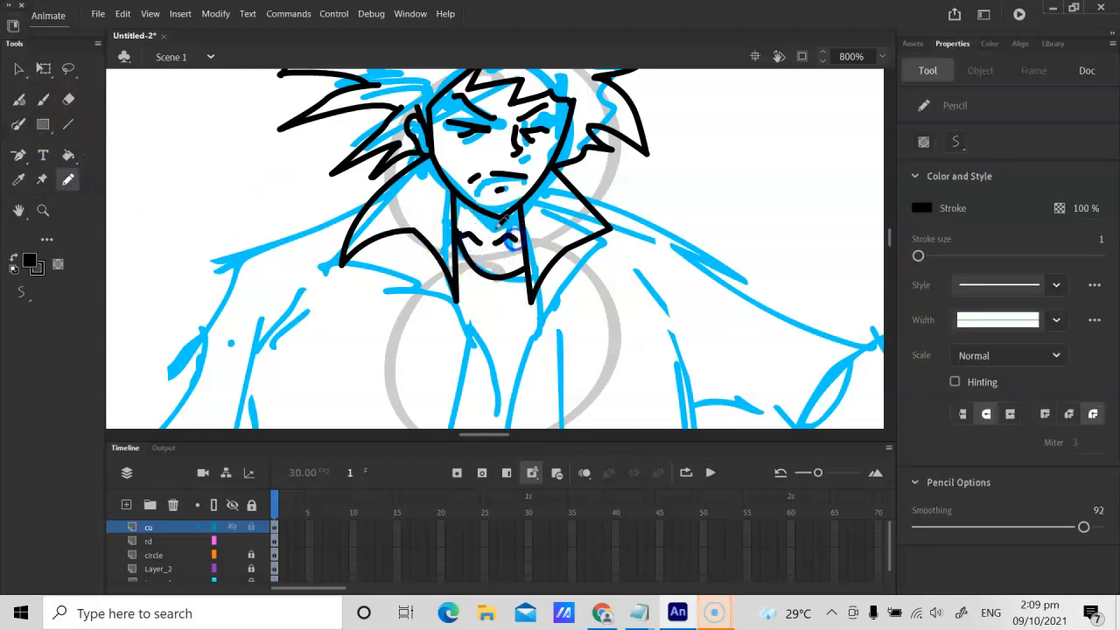
# Step: Draw a black line from the left-hand collar to the end of the shoulder and bend it to the sketch
pyautogui.press('h')
pyautogui.moveTo(302, 271)
pyautogui.mouseDown()
pyautogui.moveTo(507, 219)
pyautogui.moveTo(538, 178)
pyautogui.moveTo(420, 206)
pyautogui.mouseUp()
pyautogui.click(68, 124)
pyautogui.press('v')
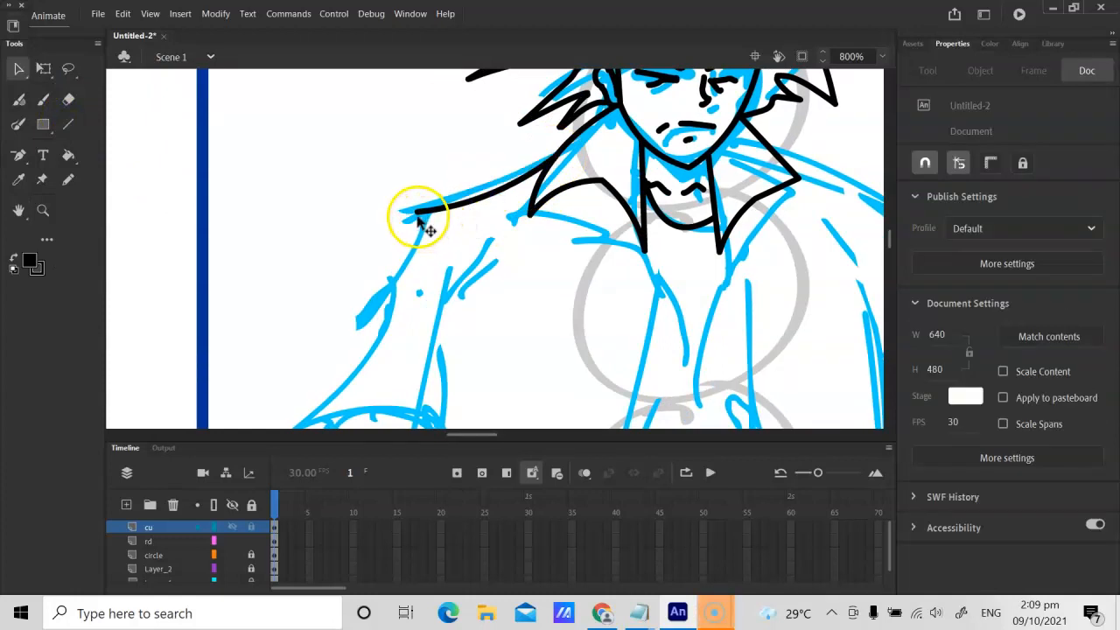
# Step: Draw the outer edge of the left-hand sleeve as two black lines from shoulder to cuff tip and bend them to the sketch
pyautogui.press('n')
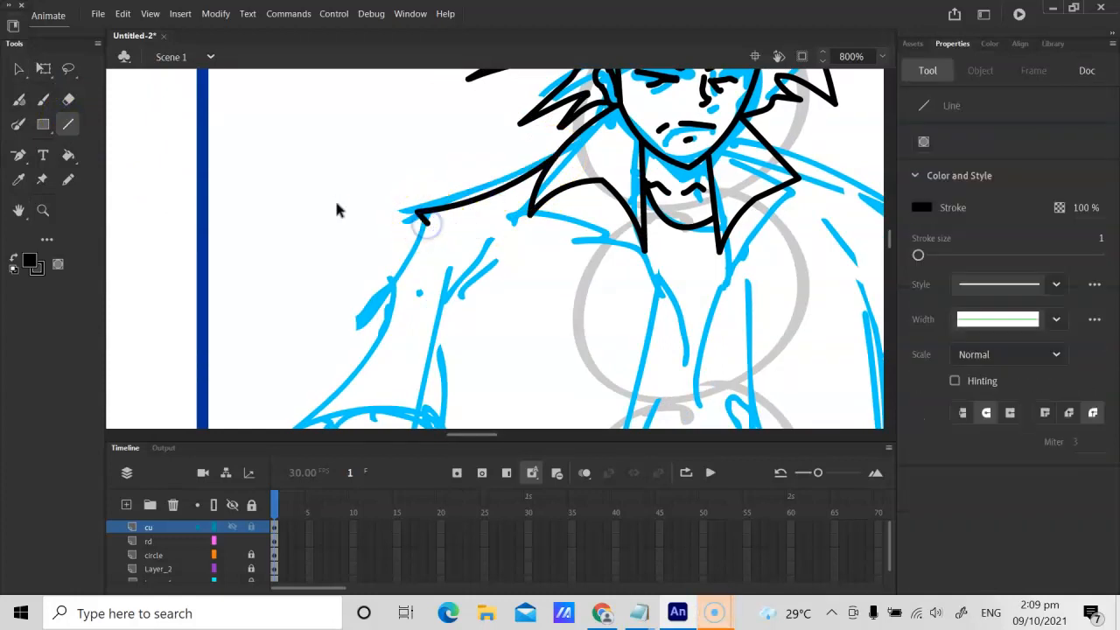
pyautogui.hotkey('ctrl', '-')
pyautogui.moveTo(464, 235); pyautogui.dragTo(442, 286)
pyautogui.press('v')
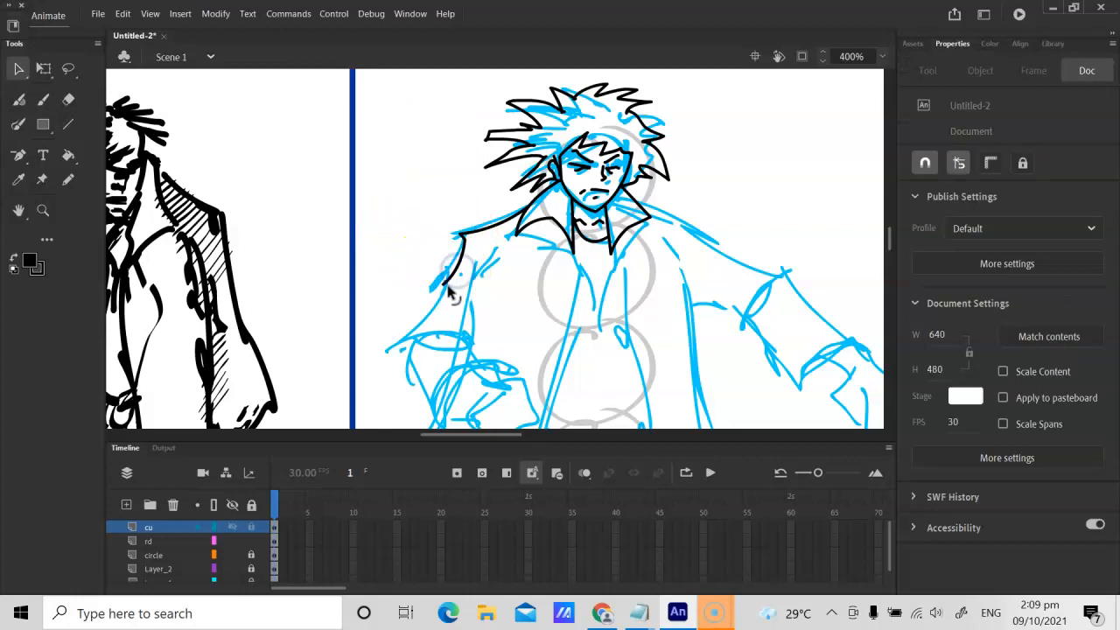
pyautogui.press('n')
pyautogui.moveTo(398, 343)
pyautogui.mouseDown()
pyautogui.moveTo(440, 274)
pyautogui.moveTo(393, 344)
pyautogui.mouseUp()
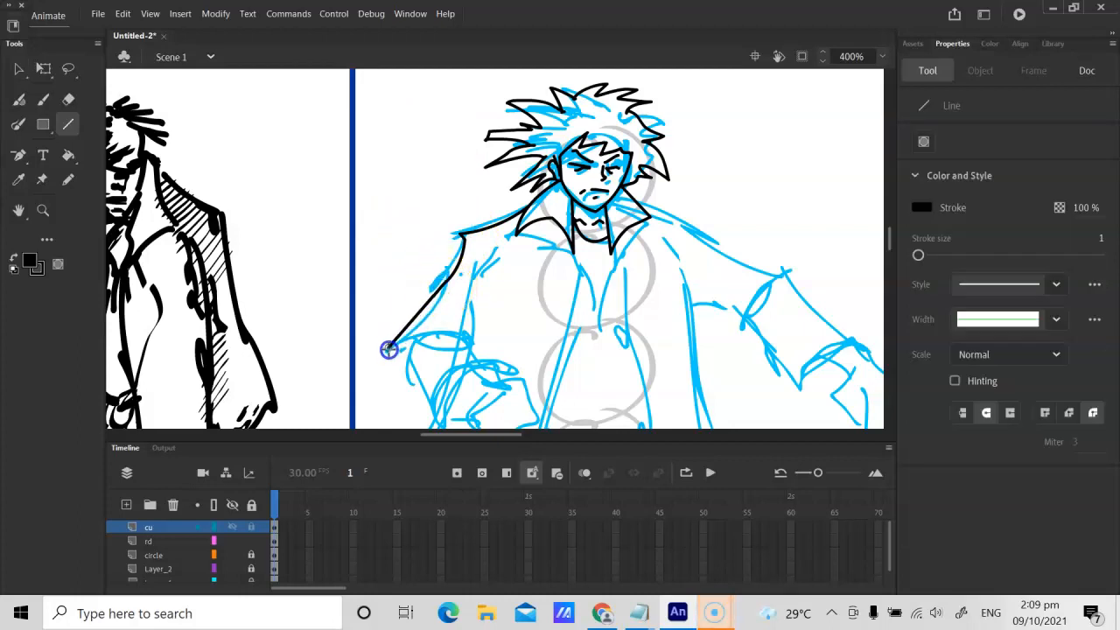
pyautogui.press('v')
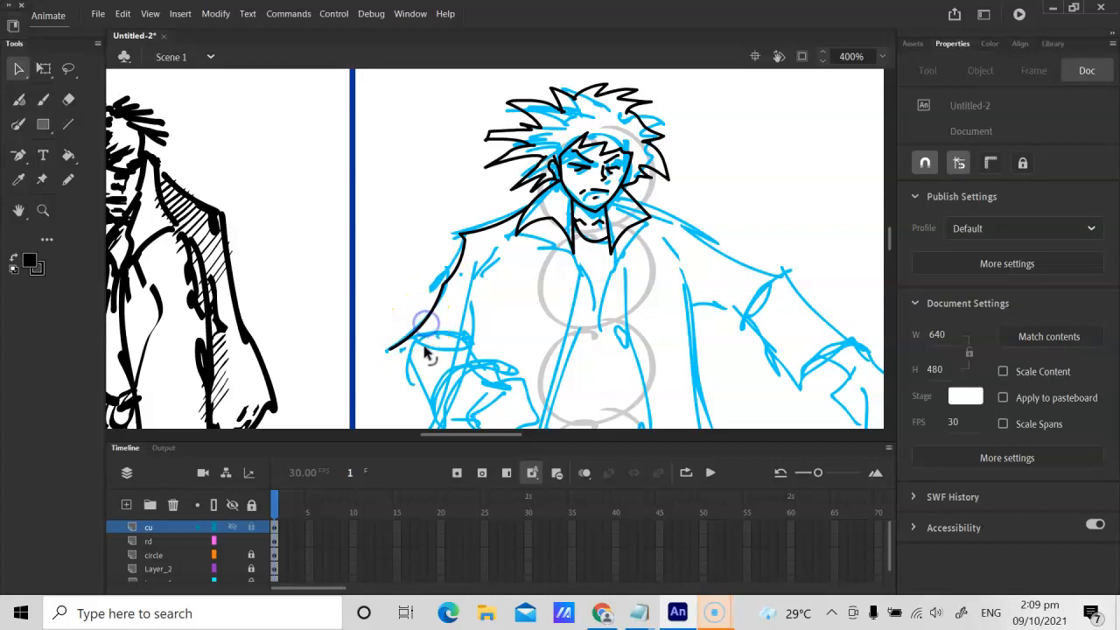
# Step: Pencil the left-hand sleeve's jagged cuff corner, the outer forearm edge and the curved cuff opening in black
pyautogui.click(280, 259)
pyautogui.hotkey('ctrl', '=')
pyautogui.moveTo(374, 305); pyautogui.dragTo(377, 128)
pyautogui.press('b')
pyautogui.click(70, 175)
pyautogui.click(280, 259)
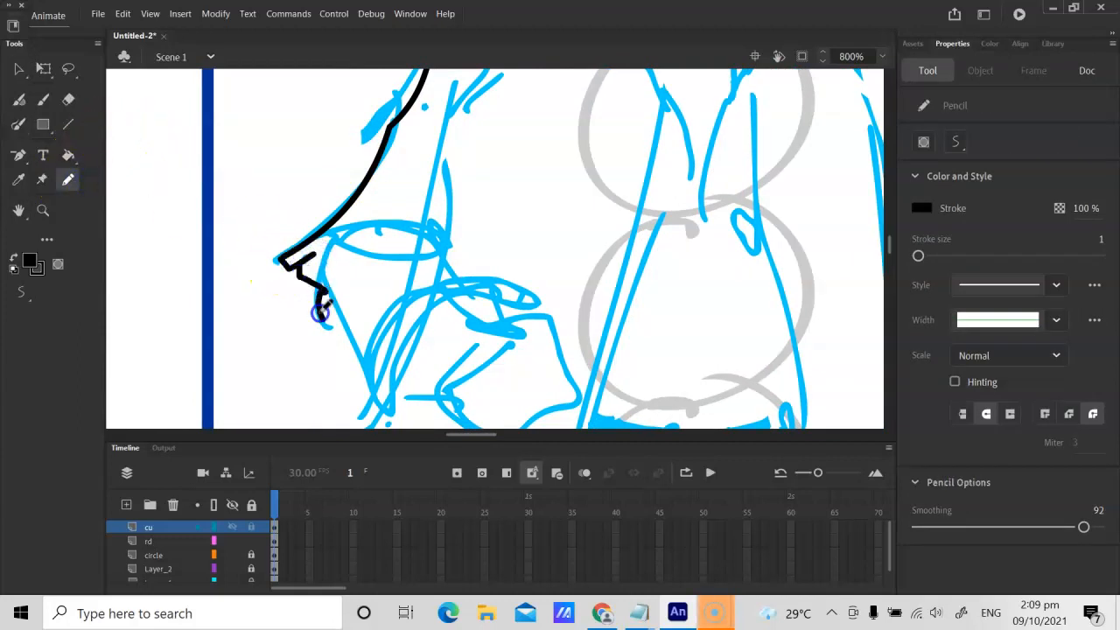
pyautogui.moveTo(321, 313); pyautogui.dragTo(380, 401)
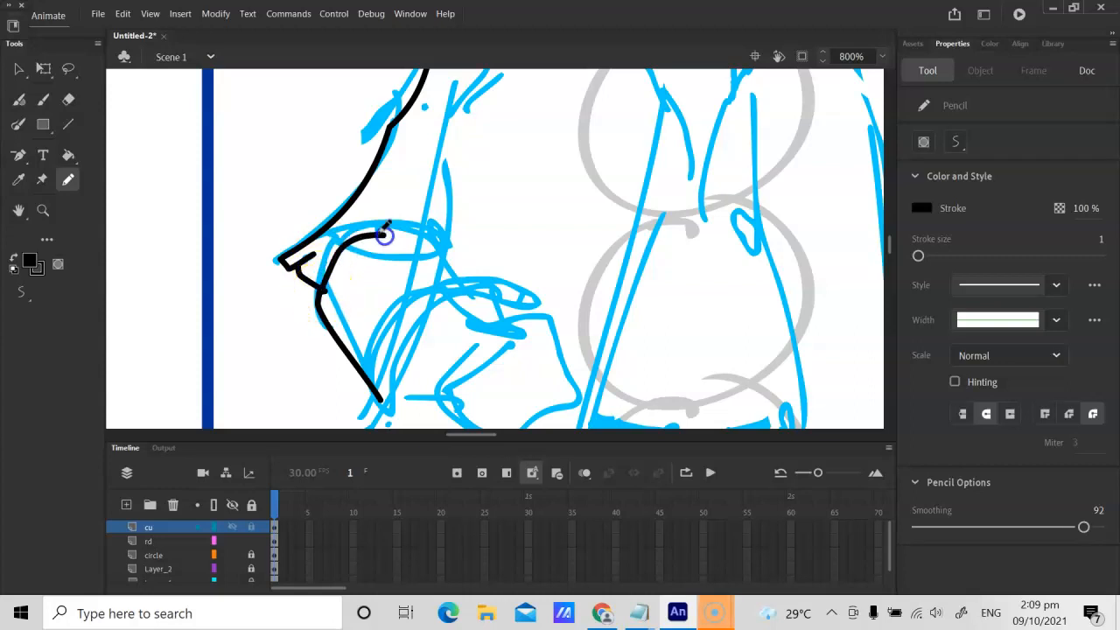
pyautogui.moveTo(439, 245)
pyautogui.mouseDown()
pyautogui.moveTo(419, 221)
pyautogui.moveTo(393, 224)
pyautogui.moveTo(439, 245)
pyautogui.moveTo(424, 201)
pyautogui.mouseUp()
# Step: Pencil the wrist and the back of the left-hand fist in black over the blue sketch
pyautogui.press('space')
pyautogui.moveTo(450, 299); pyautogui.dragTo(444, 222)
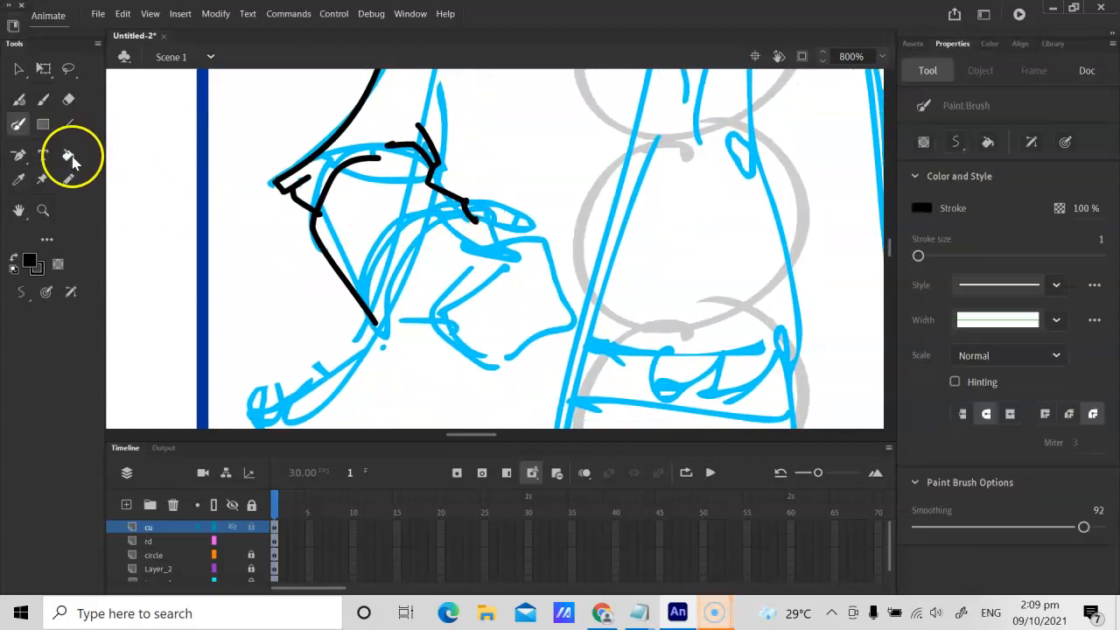
pyautogui.click(68, 180)
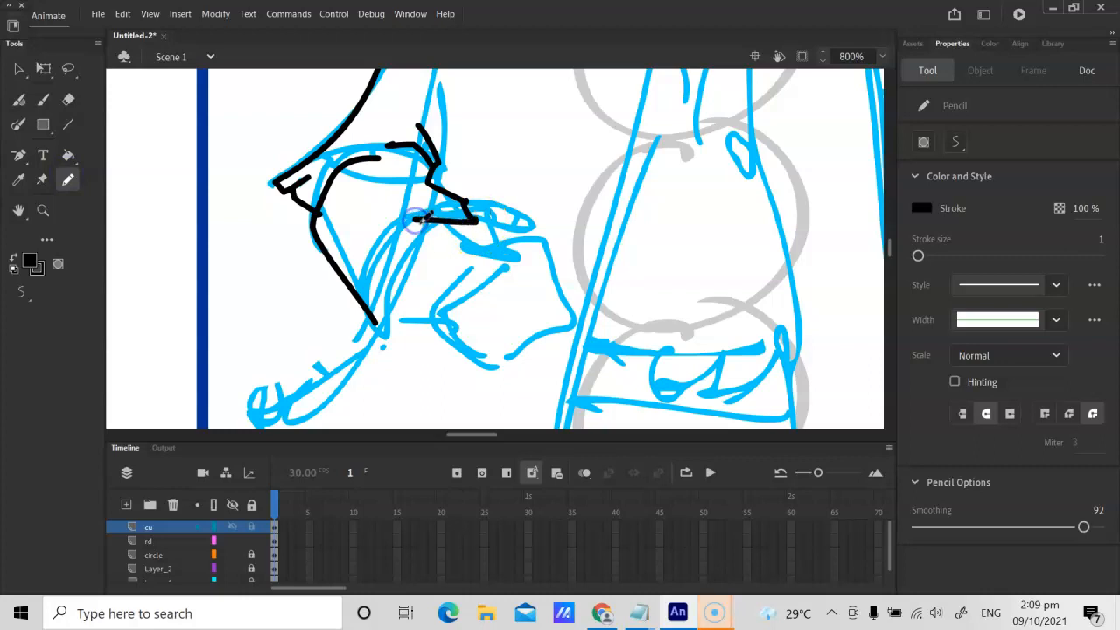
pyautogui.moveTo(419, 219)
pyautogui.mouseDown()
pyautogui.moveTo(385, 248)
pyautogui.moveTo(366, 305)
pyautogui.mouseUp()
pyautogui.moveTo(409, 242); pyautogui.dragTo(385, 266)
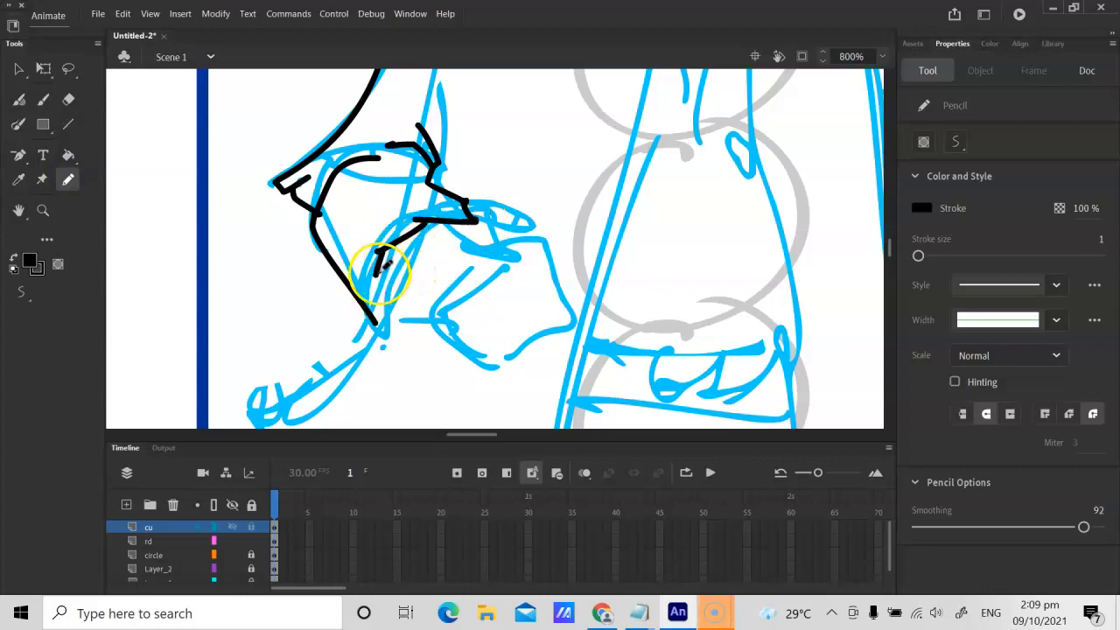
# Step: Complete the left-hand fist with its upper edge, thumb, knuckles and finger divisions in black pencil
pyautogui.moveTo(444, 226)
pyautogui.mouseDown()
pyautogui.moveTo(488, 252)
pyautogui.moveTo(379, 302)
pyautogui.moveTo(441, 312)
pyautogui.moveTo(551, 254)
pyautogui.mouseUp()
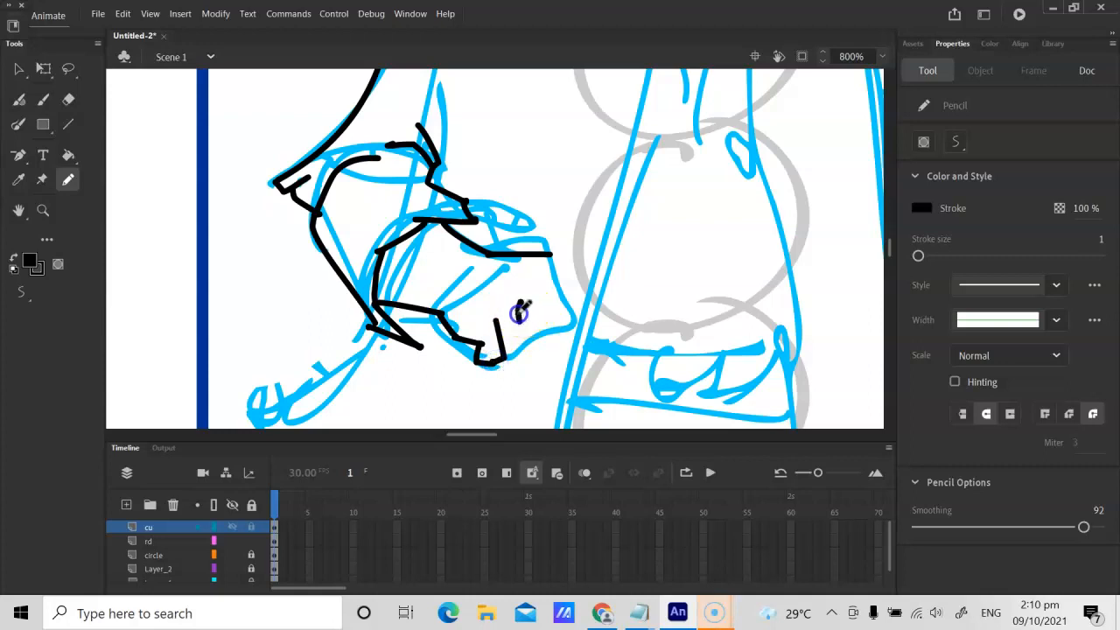
pyautogui.moveTo(519, 313); pyautogui.dragTo(505, 357)
pyautogui.moveTo(533, 285); pyautogui.dragTo(525, 339)
pyautogui.moveTo(550, 255); pyautogui.dragTo(551, 259)
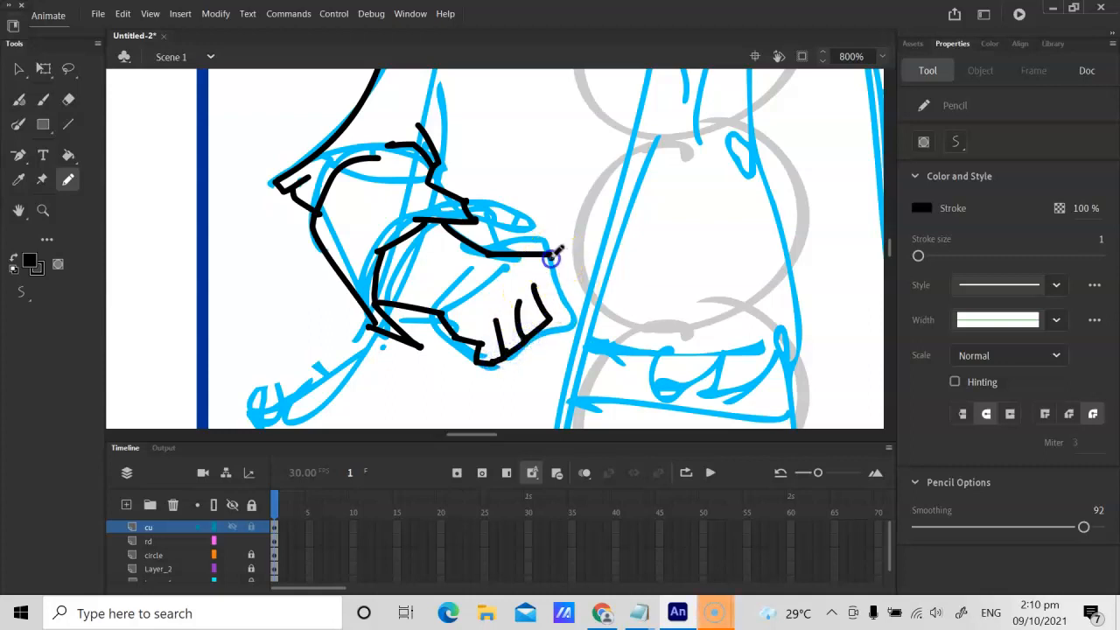
pyautogui.moveTo(444, 344); pyautogui.dragTo(420, 347)
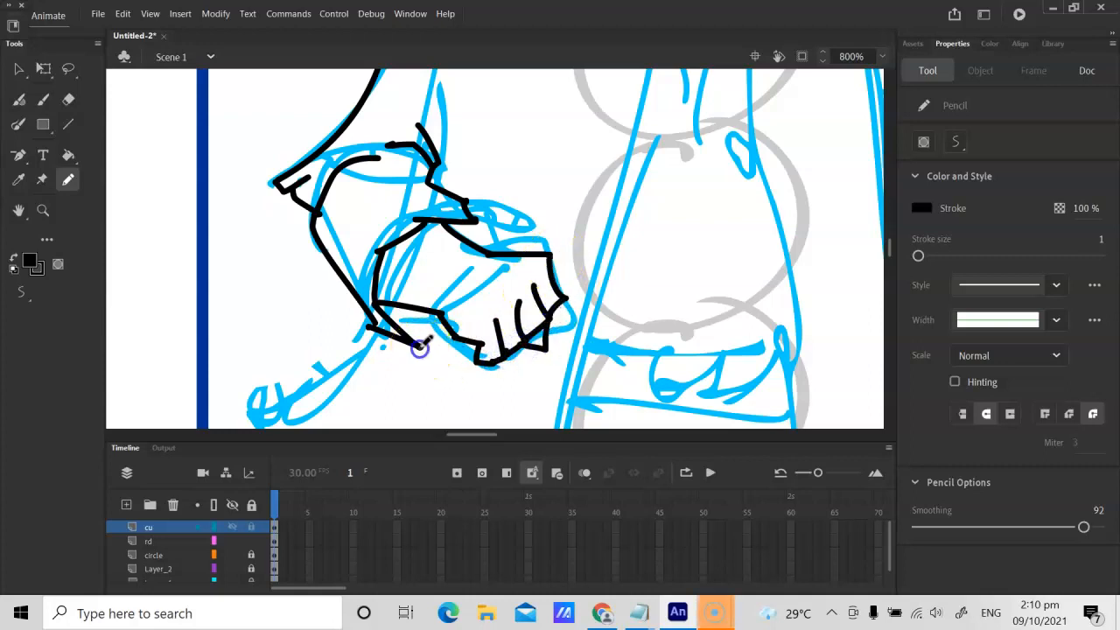
pyautogui.press('v')
pyautogui.click(323, 221)
pyautogui.click(332, 221)
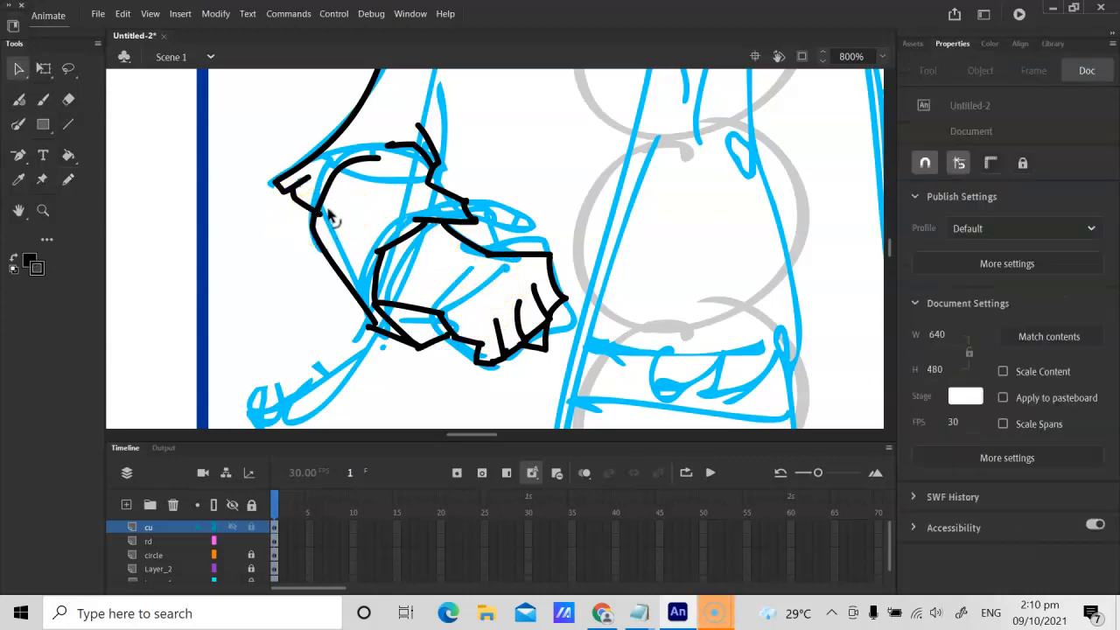
# Step: Draw a black line from the right-hand collar along the shoulder and bend it into a slight curve
pyautogui.hotkey('ctrl', '-')
pyautogui.hotkey('ctrl', '-')
pyautogui.hotkey('ctrl', '=')
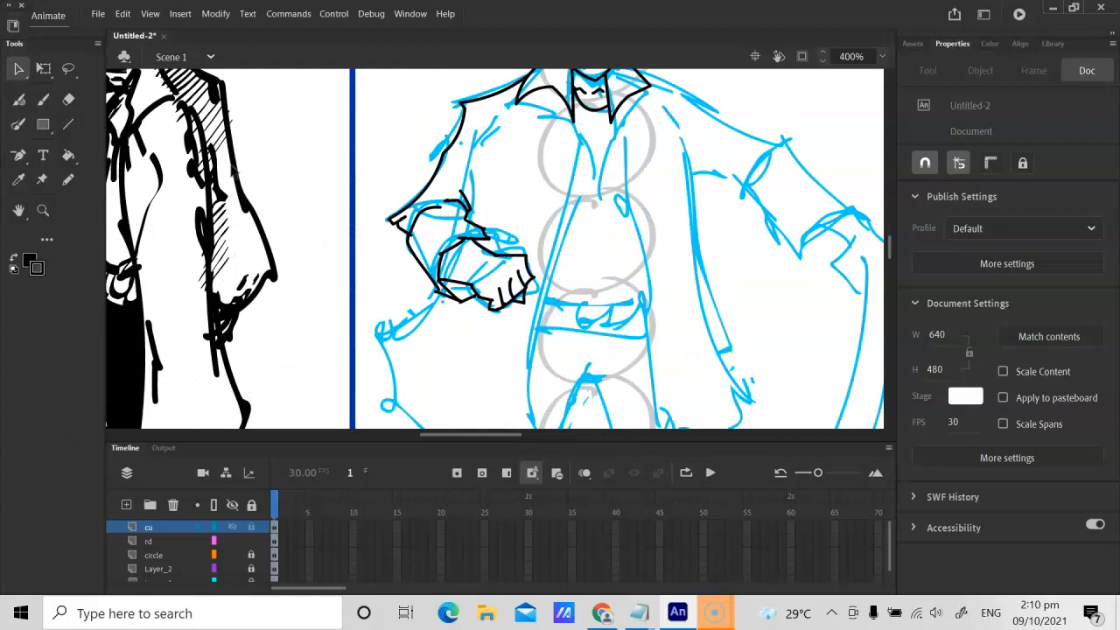
pyautogui.press('space')
pyautogui.moveTo(645, 166); pyautogui.dragTo(449, 279)
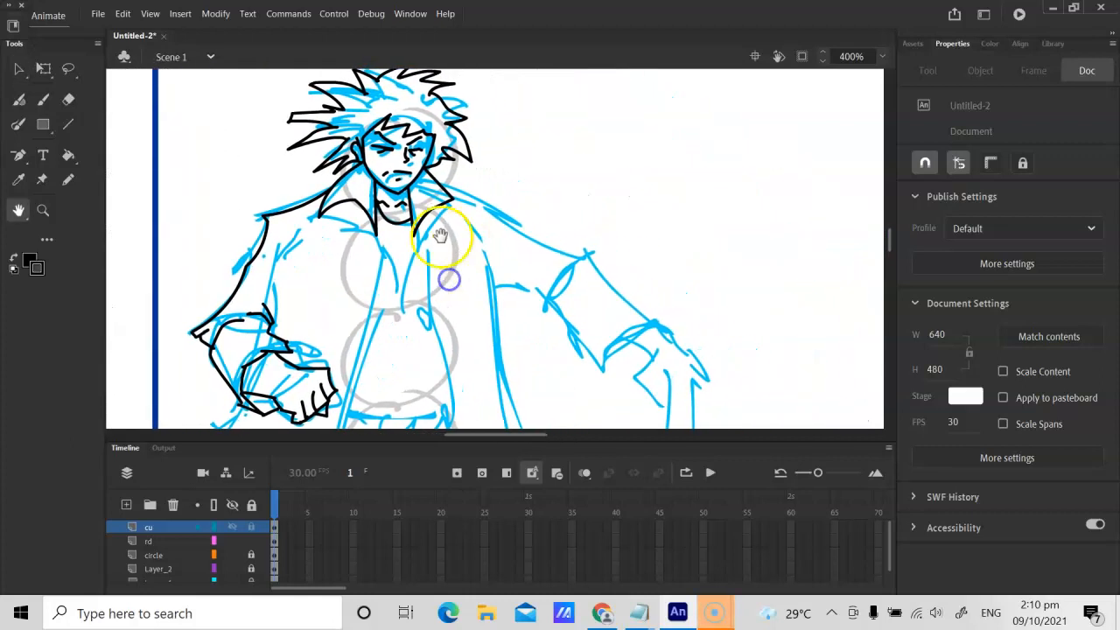
pyautogui.press('n')
pyautogui.click(69, 125)
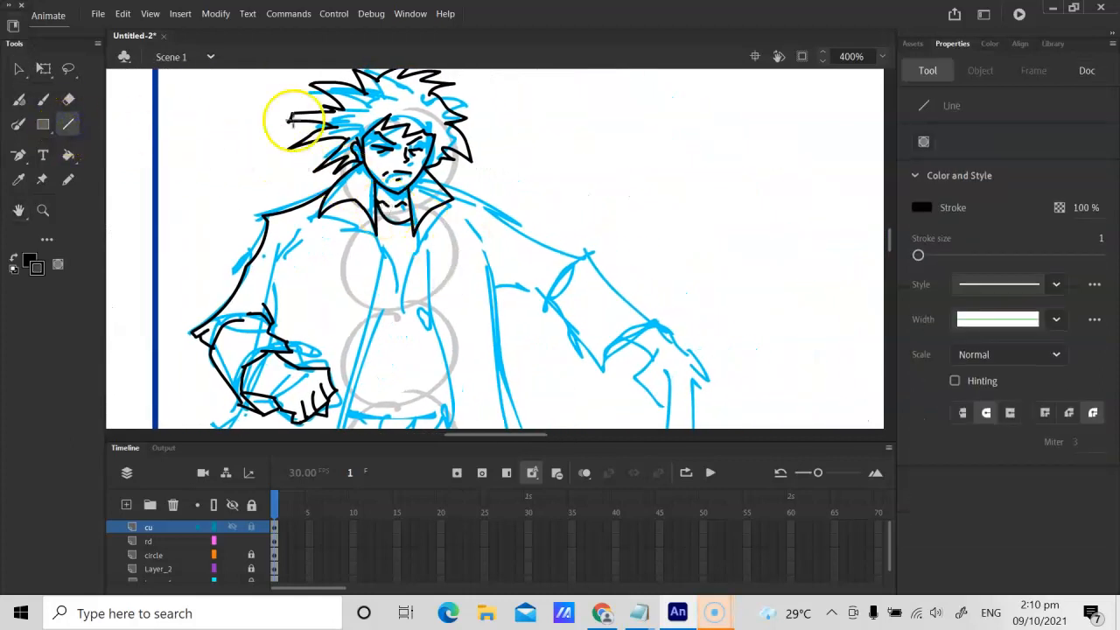
pyautogui.hotkey('ctrl', '=')
pyautogui.moveTo(398, 137); pyautogui.dragTo(535, 188)
pyautogui.click(461, 155)
pyautogui.press('v')
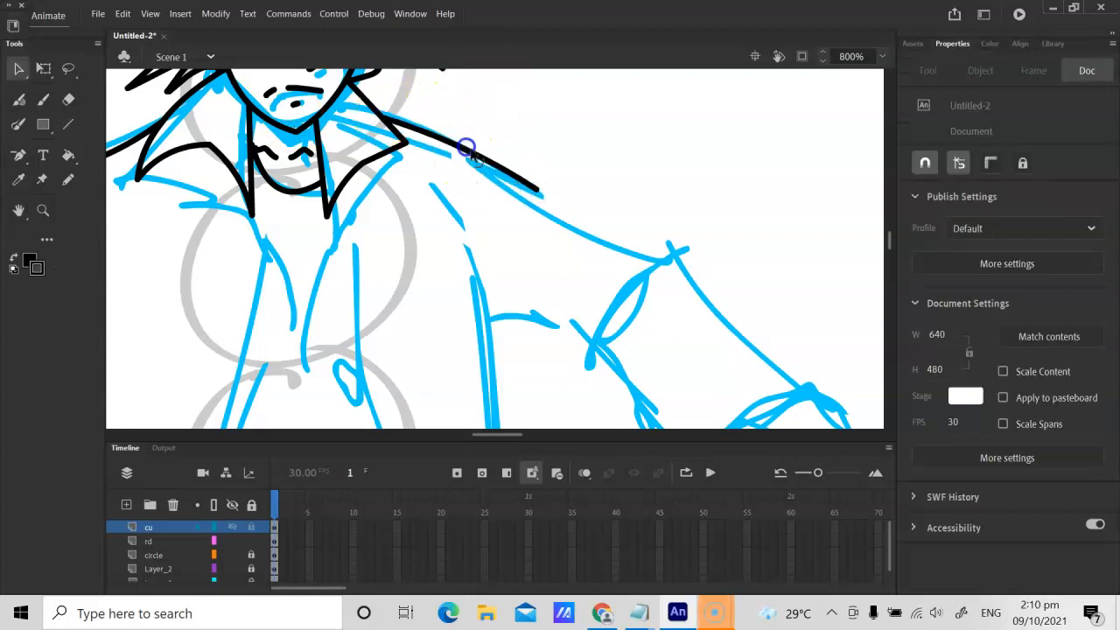
# Step: Add a small fold mark at the right-hand shoulder's end, draw a line on to the elbow and bend it to the sketch
pyautogui.press('y')
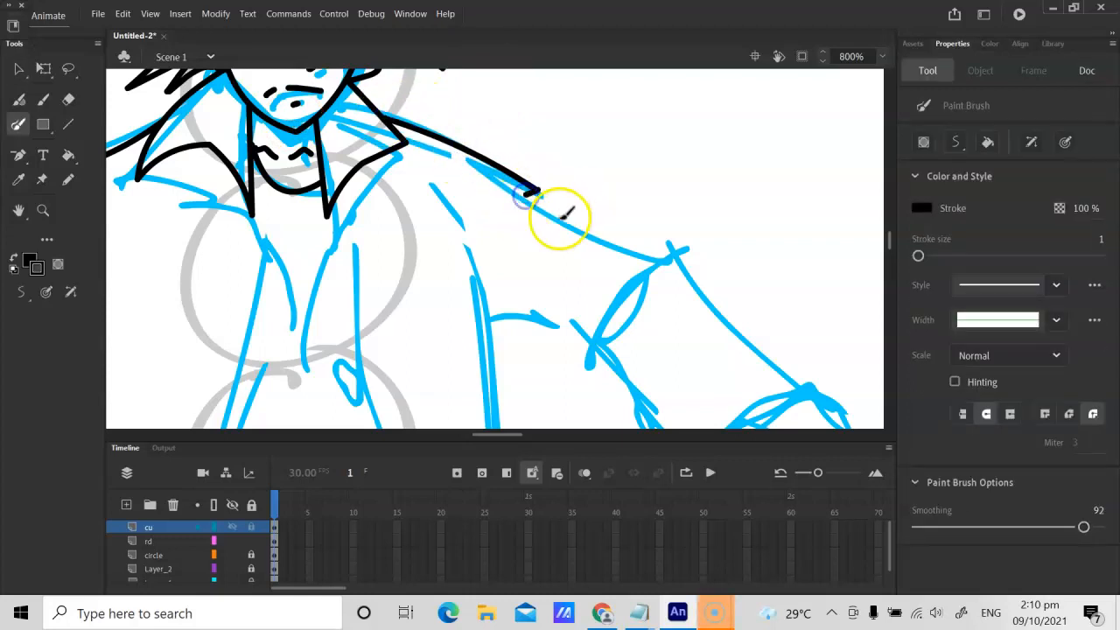
pyautogui.click(68, 124)
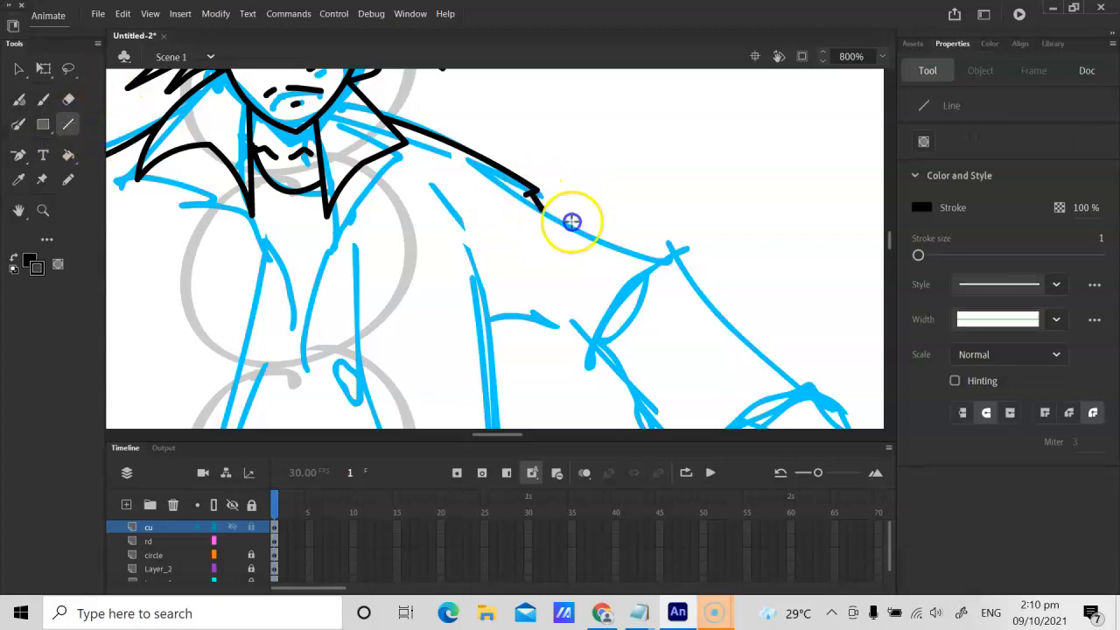
pyautogui.moveTo(571, 222); pyautogui.dragTo(672, 258)
pyautogui.press('v')
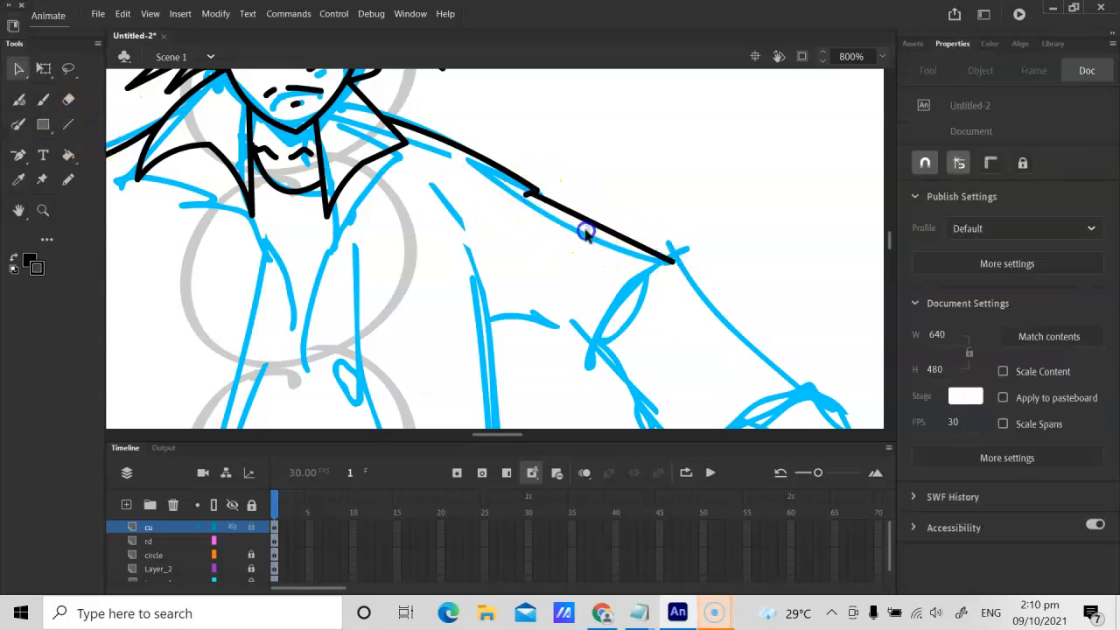
# Step: Draw the underside of the right-hand upper sleeve as a black line from the coat's side to the elbow and curve it
pyautogui.press('h')
pyautogui.moveTo(560, 268); pyautogui.dragTo(527, 192)
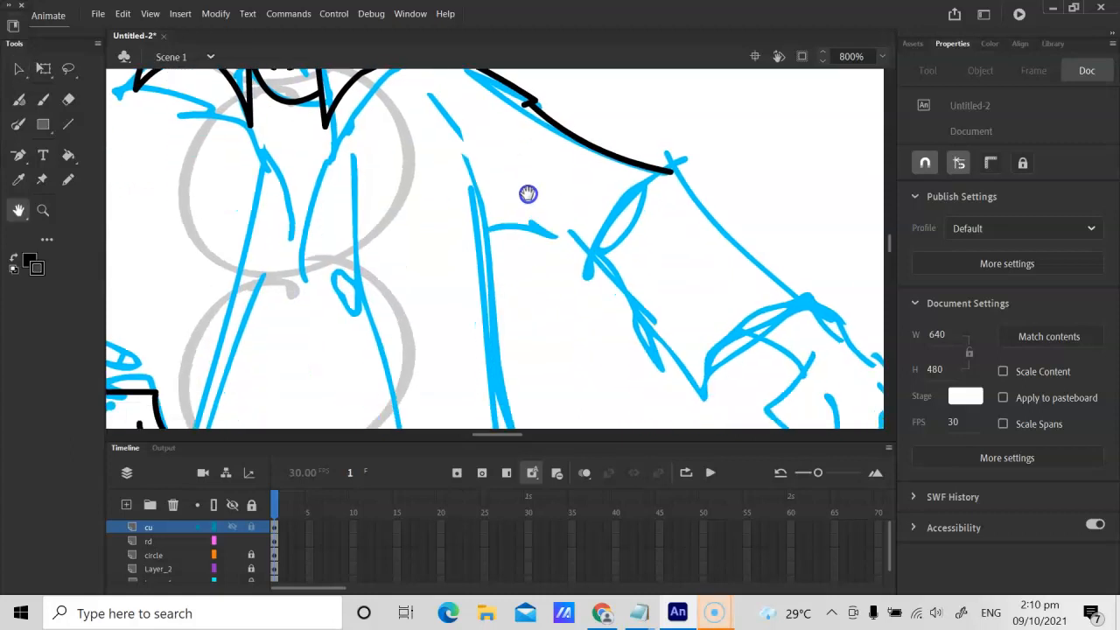
pyautogui.click(68, 124)
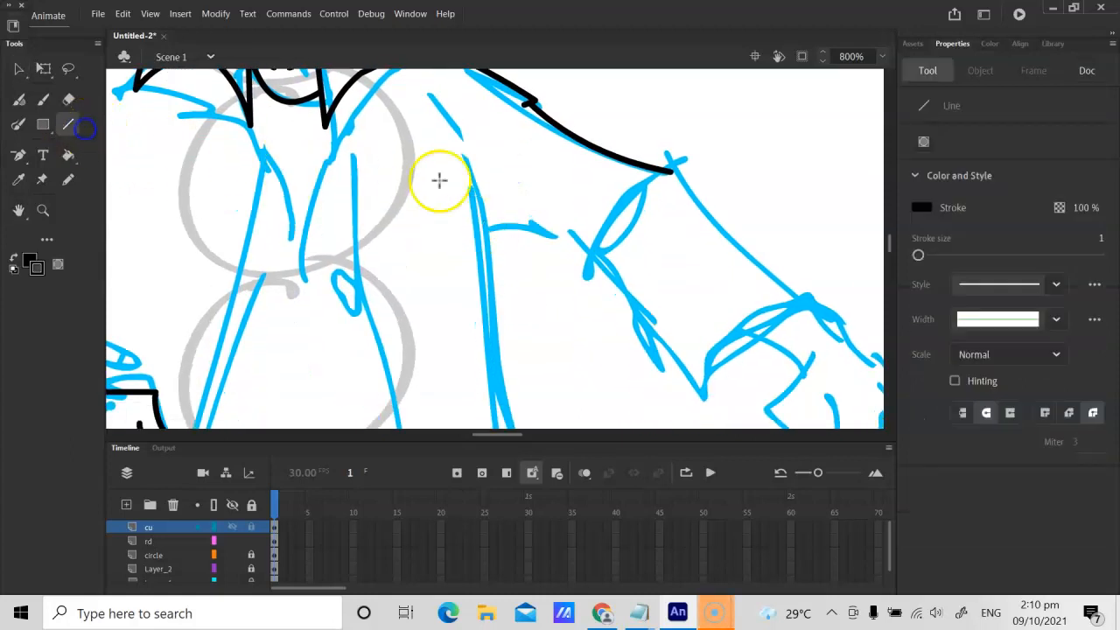
pyautogui.moveTo(490, 232); pyautogui.dragTo(526, 229)
pyautogui.press('v')
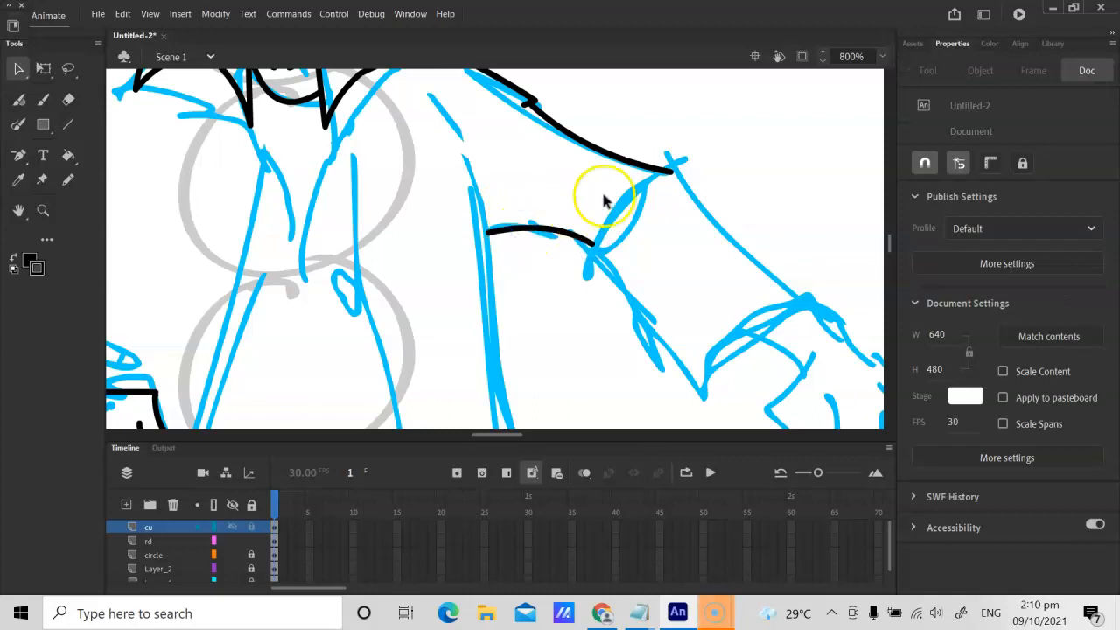
# Step: Pencil the fold marks around the right-hand elbow and both edges of the lower sleeve down to the cuff
pyautogui.press('y')
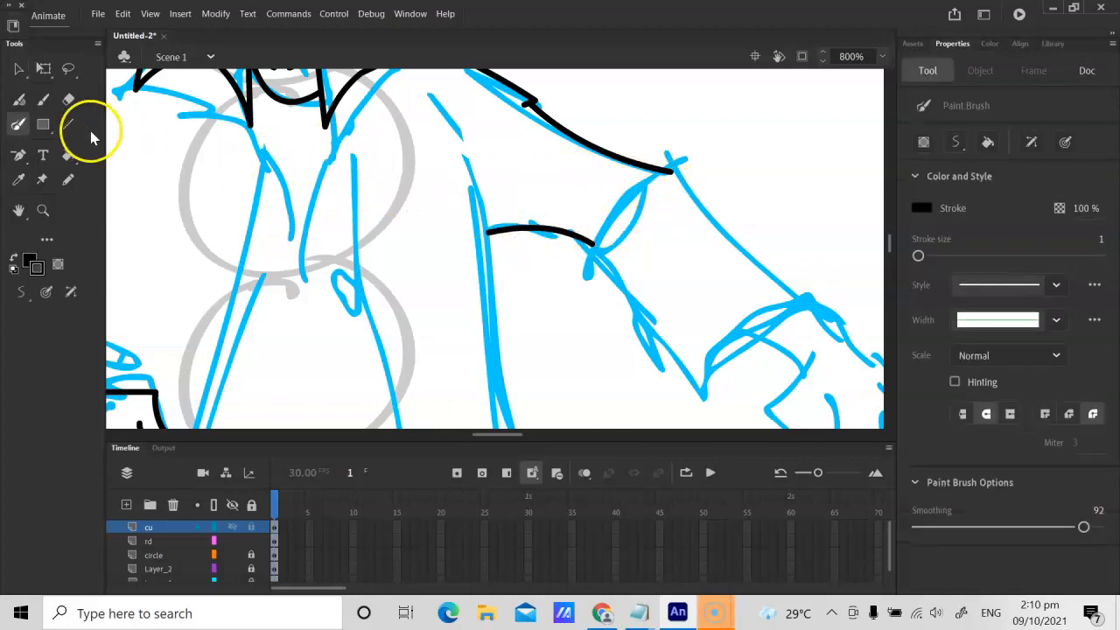
pyautogui.click(68, 180)
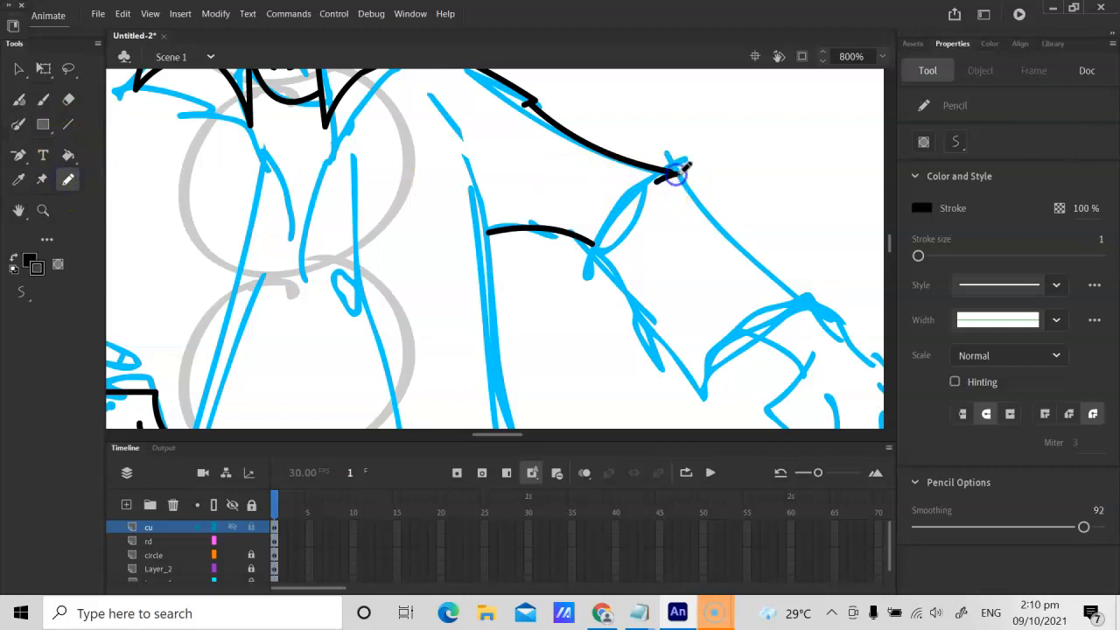
pyautogui.moveTo(703, 192); pyautogui.dragTo(713, 210)
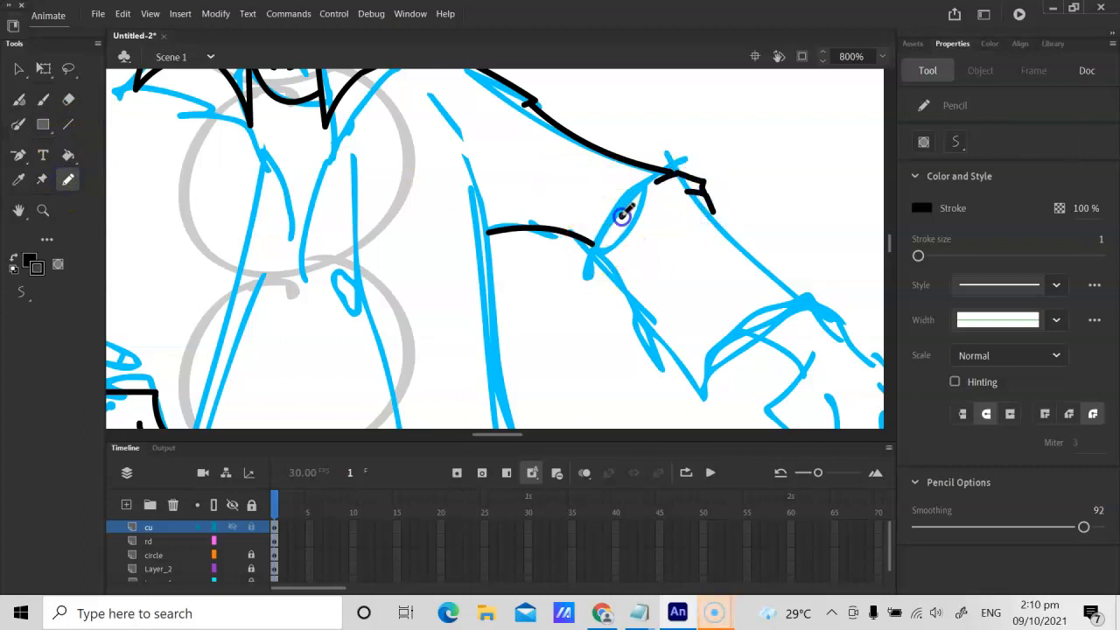
pyautogui.moveTo(621, 192); pyautogui.dragTo(620, 194)
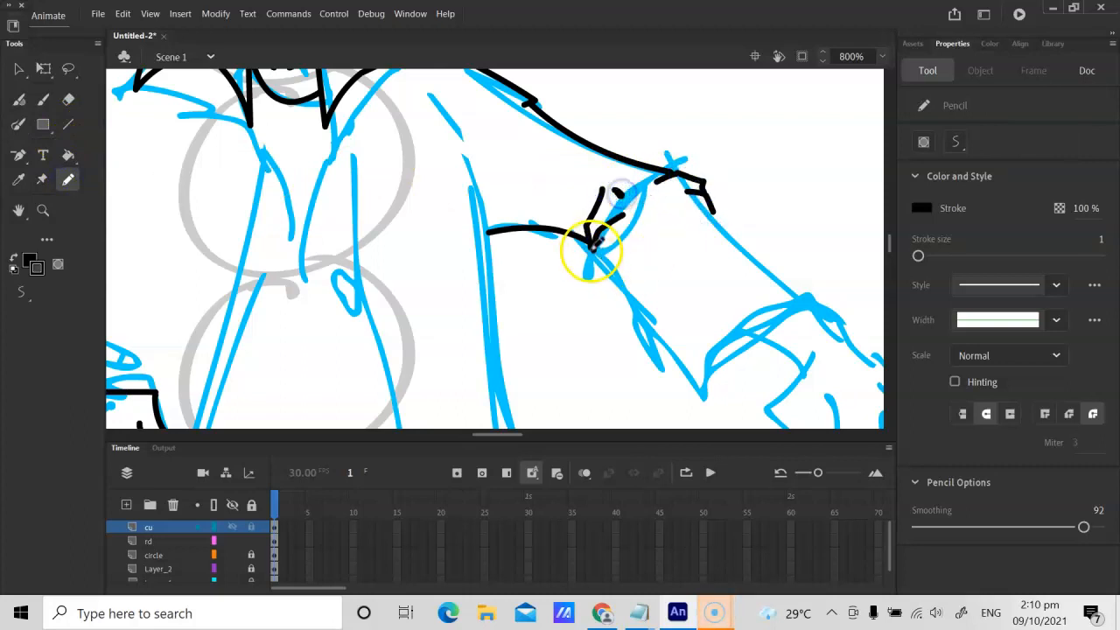
pyautogui.moveTo(590, 260)
pyautogui.mouseDown()
pyautogui.moveTo(709, 357)
pyautogui.moveTo(710, 390)
pyautogui.mouseUp()
pyautogui.moveTo(715, 208); pyautogui.dragTo(811, 295)
# Step: Pencil the right-hand sleeve's curved cuff opening with its pointed lower corner and small fold marks
pyautogui.hotkey('ctrl', '-')
pyautogui.press('h')
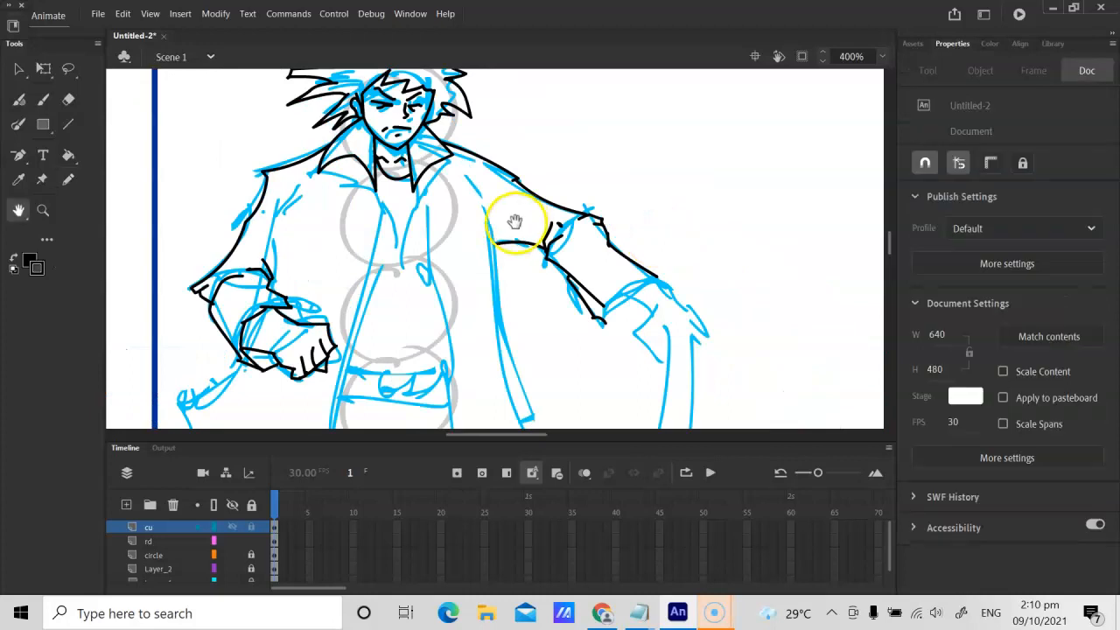
pyautogui.hotkey('ctrl', '=')
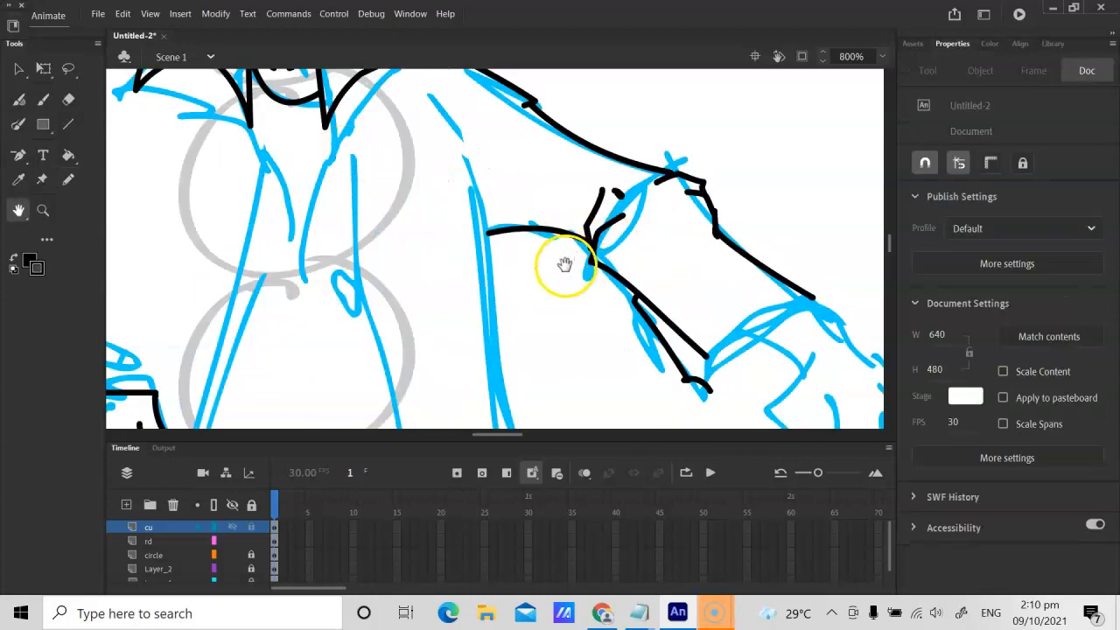
pyautogui.moveTo(566, 267); pyautogui.dragTo(461, 185)
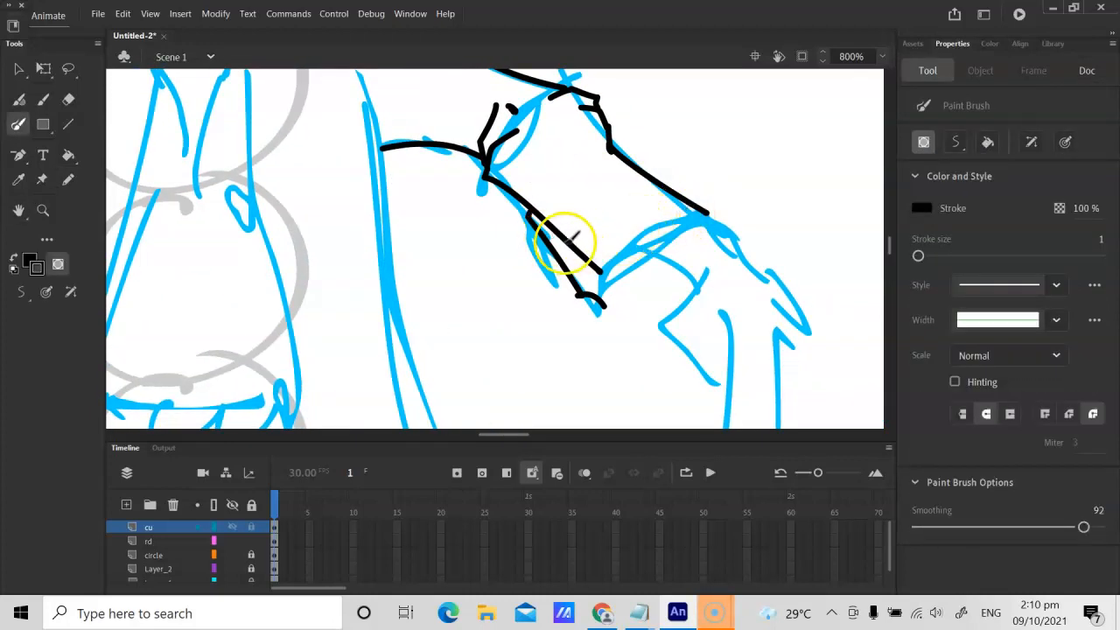
pyautogui.click(69, 180)
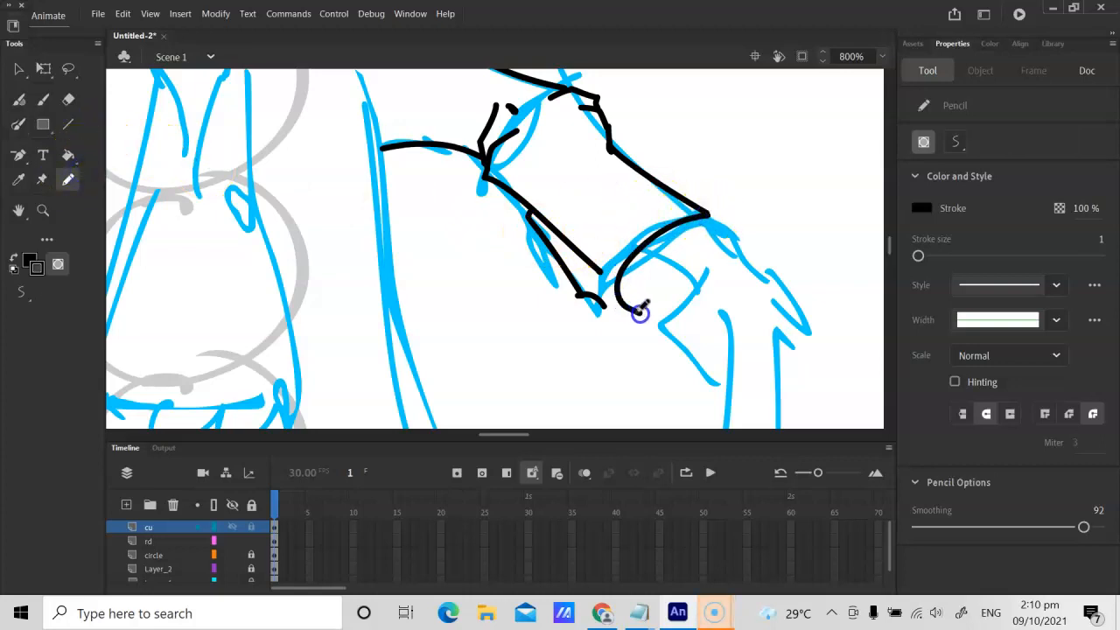
pyautogui.moveTo(639, 318); pyautogui.dragTo(639, 313)
pyautogui.moveTo(619, 260); pyautogui.dragTo(658, 217)
pyautogui.moveTo(634, 262); pyautogui.dragTo(689, 298)
pyautogui.hotkey('ctrl', 'z')
pyautogui.moveTo(696, 238); pyautogui.dragTo(645, 243)
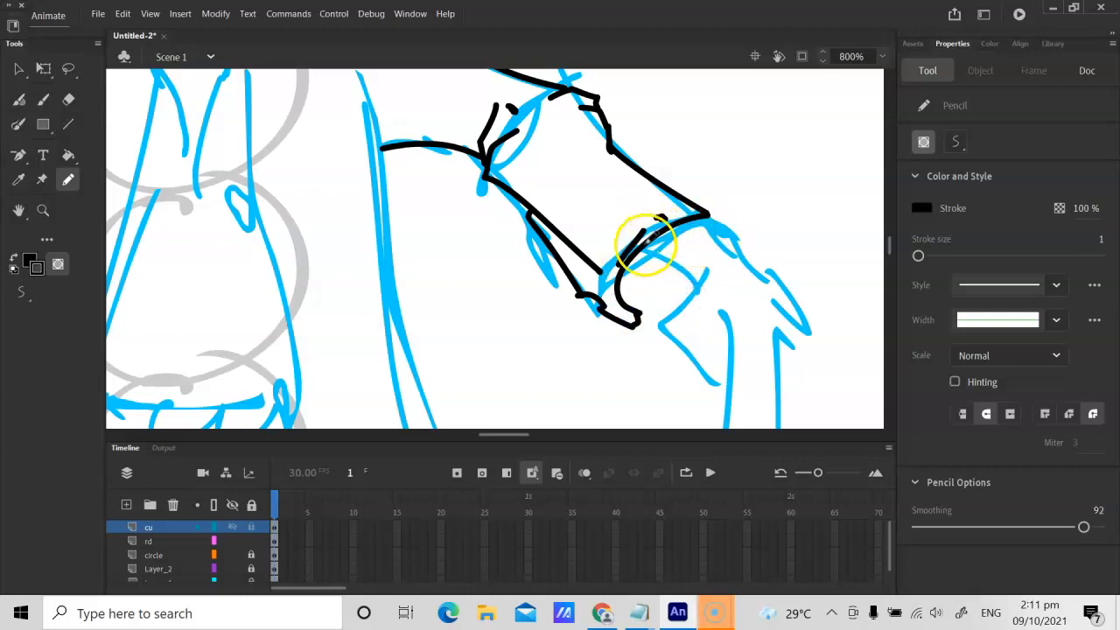
# Step: Pencil the right-hand hand emerging from the cuff in black, including the wrist, thumb, back of the hand and curled fingers
pyautogui.moveTo(704, 218)
pyautogui.mouseDown()
pyautogui.moveTo(753, 264)
pyautogui.moveTo(677, 337)
pyautogui.mouseUp()
pyautogui.hotkey('ctrl', 'z')
pyautogui.moveTo(701, 282)
pyautogui.mouseDown()
pyautogui.moveTo(682, 320)
pyautogui.moveTo(707, 352)
pyautogui.mouseUp()
pyautogui.moveTo(719, 302)
pyautogui.mouseDown()
pyautogui.moveTo(721, 330)
pyautogui.moveTo(708, 302)
pyautogui.moveTo(734, 297)
pyautogui.moveTo(790, 350)
pyautogui.mouseUp()
pyautogui.moveTo(777, 301); pyautogui.dragTo(806, 324)
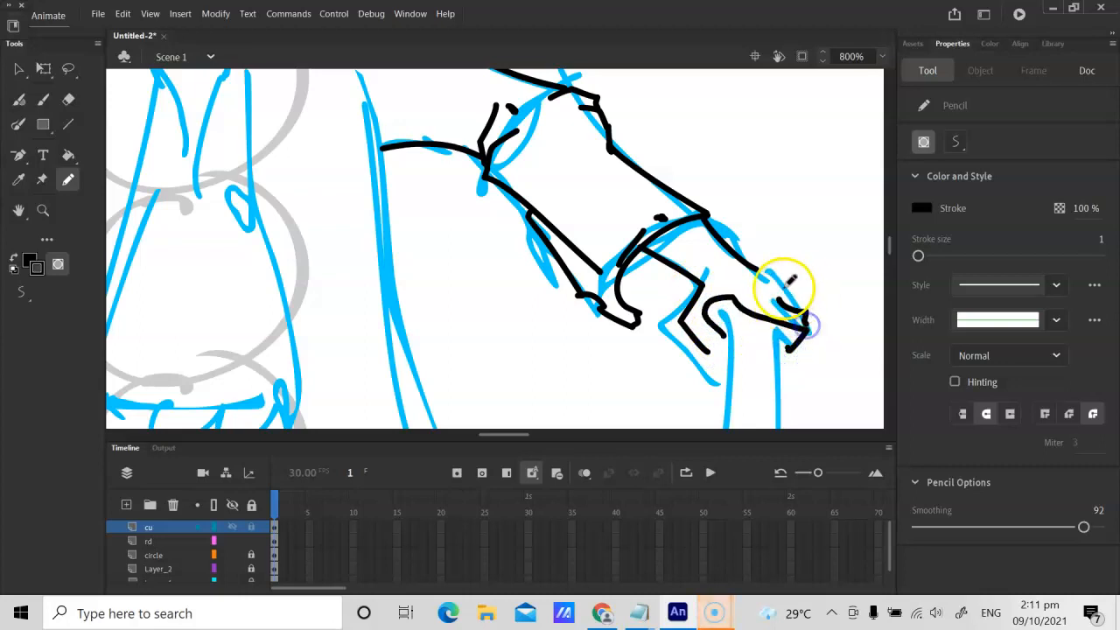
pyautogui.moveTo(758, 271); pyautogui.dragTo(806, 298)
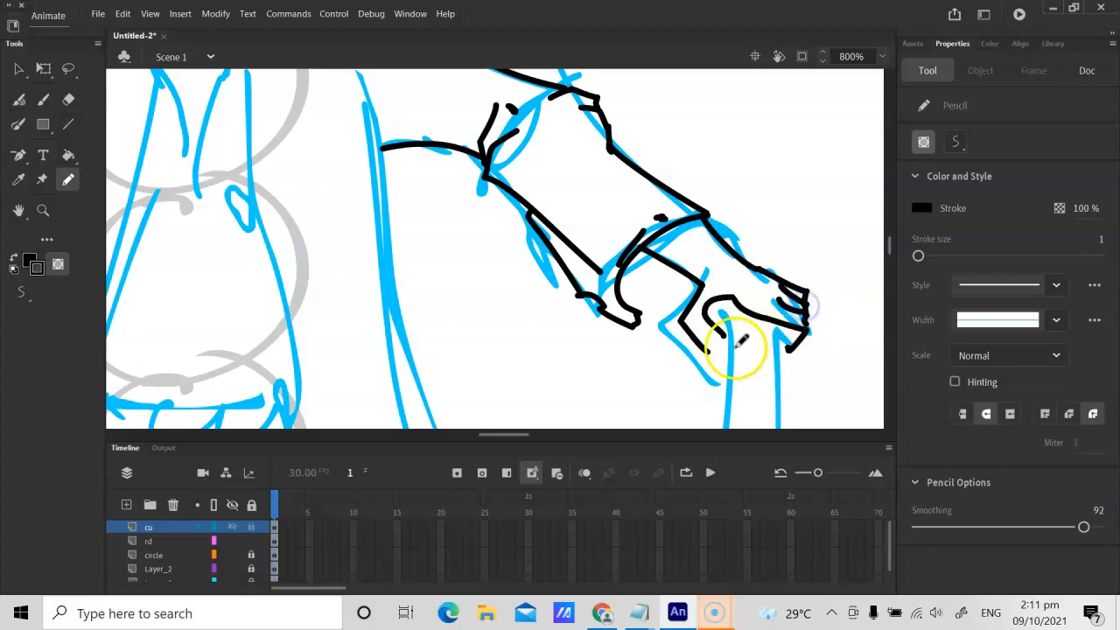
pyautogui.moveTo(688, 326); pyautogui.dragTo(710, 347)
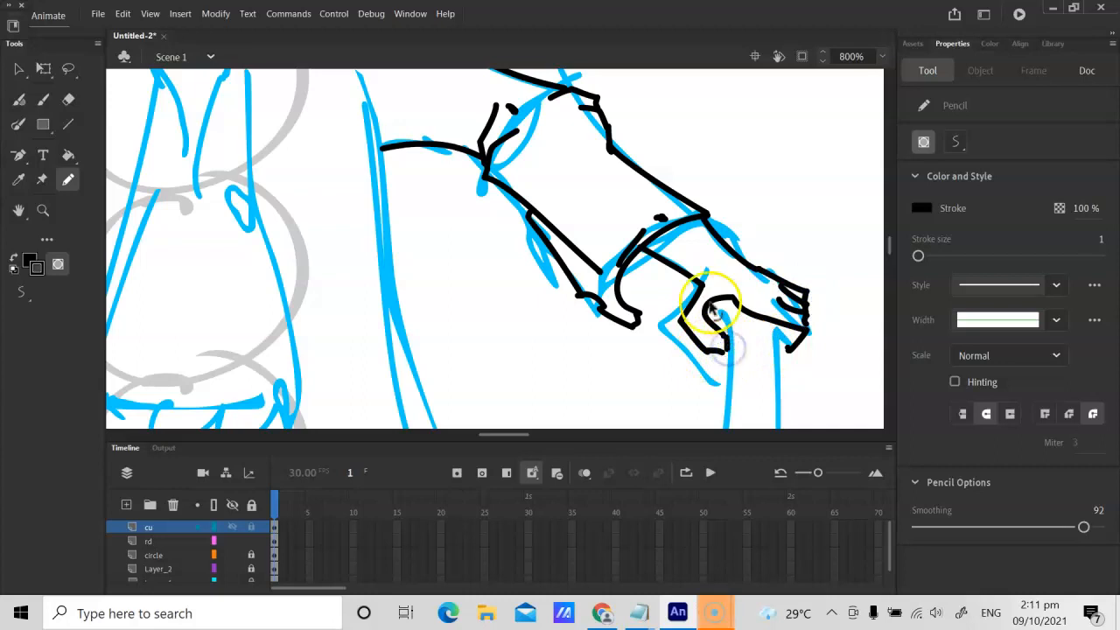
# Step: Draw the sword blade's inner edge as a black line from the right-hand fist down to the tip and curve it
pyautogui.hotkey('ctrl', '-')
pyautogui.press('space')
pyautogui.moveTo(598, 261)
pyautogui.mouseDown()
pyautogui.moveTo(528, 75)
pyautogui.moveTo(530, 170)
pyautogui.moveTo(490, 351)
pyautogui.mouseUp()
pyautogui.press('n')
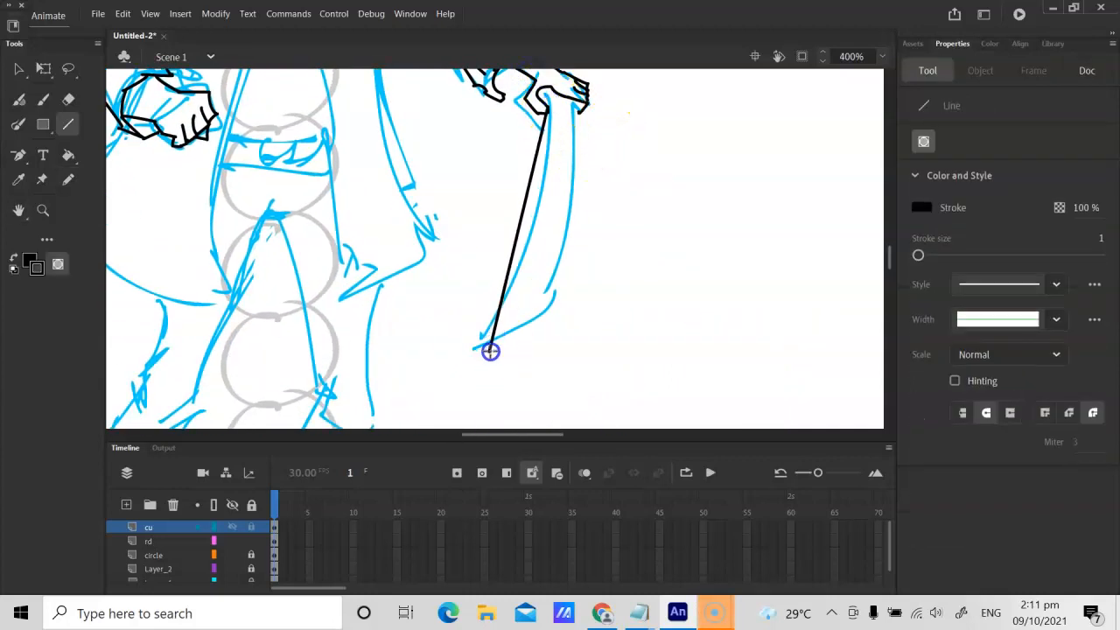
pyautogui.press('v')
pyautogui.moveTo(517, 230)
pyautogui.mouseDown()
pyautogui.moveTo(515, 220)
pyautogui.moveTo(532, 225)
pyautogui.mouseUp()
# Step: Draw the blade's curved outer edge in black and join it to the tip with a slanted straight line
pyautogui.press('n')
pyautogui.moveTo(575, 104); pyautogui.dragTo(552, 301)
pyautogui.press('v')
pyautogui.moveTo(565, 208); pyautogui.dragTo(573, 214)
pyautogui.press('n')
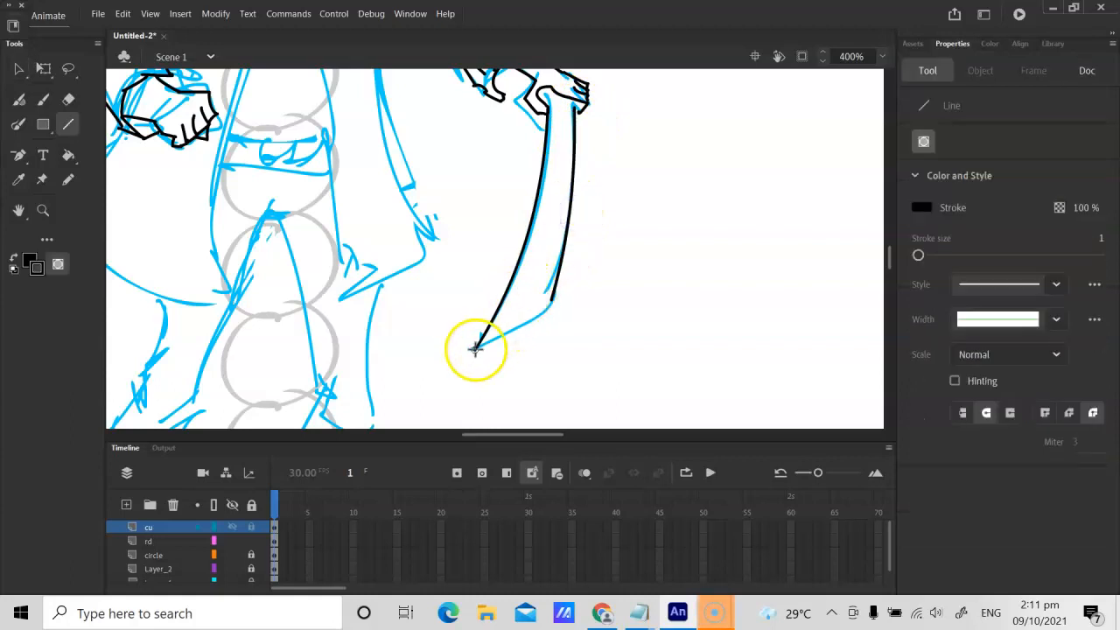
pyautogui.moveTo(475, 347); pyautogui.dragTo(557, 302)
# Step: Draw a short black stroke beside the thumb and pencil the blade's slanted top edge just beneath the right-hand fist
pyautogui.hotkey('ctrl', '=')
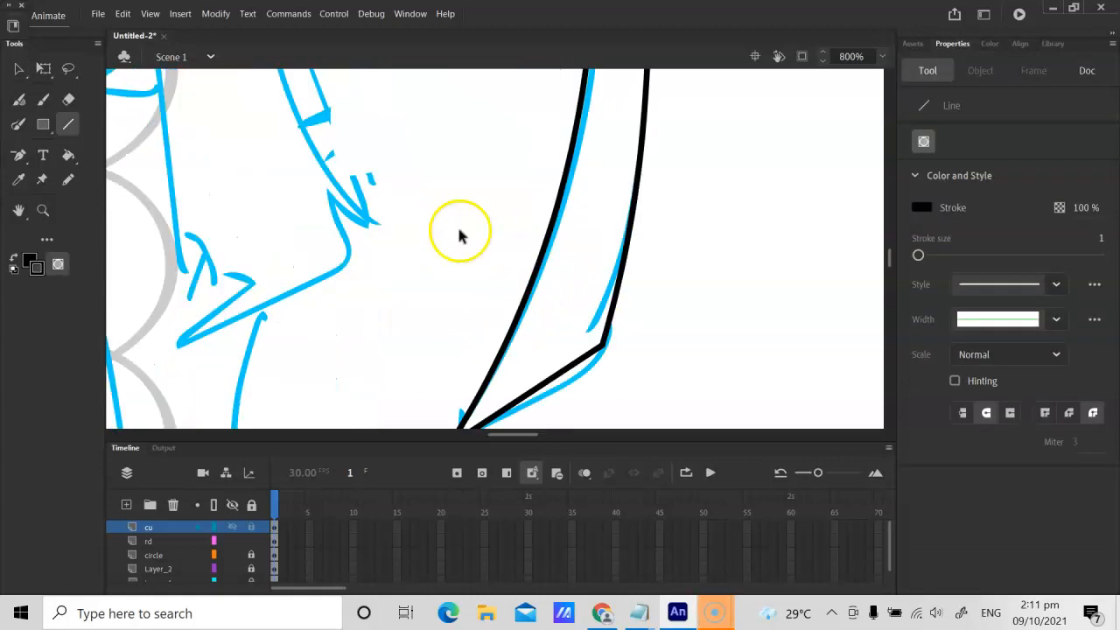
pyautogui.press('h')
pyautogui.moveTo(537, 117); pyautogui.dragTo(467, 369)
pyautogui.hotkey('ctrl', '=')
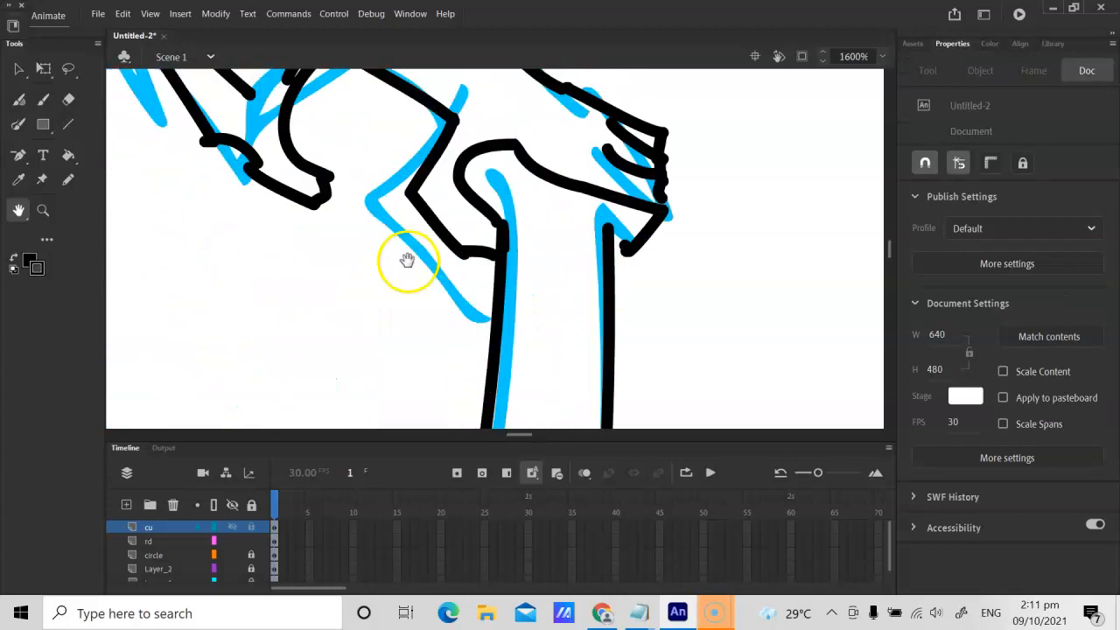
pyautogui.press('y')
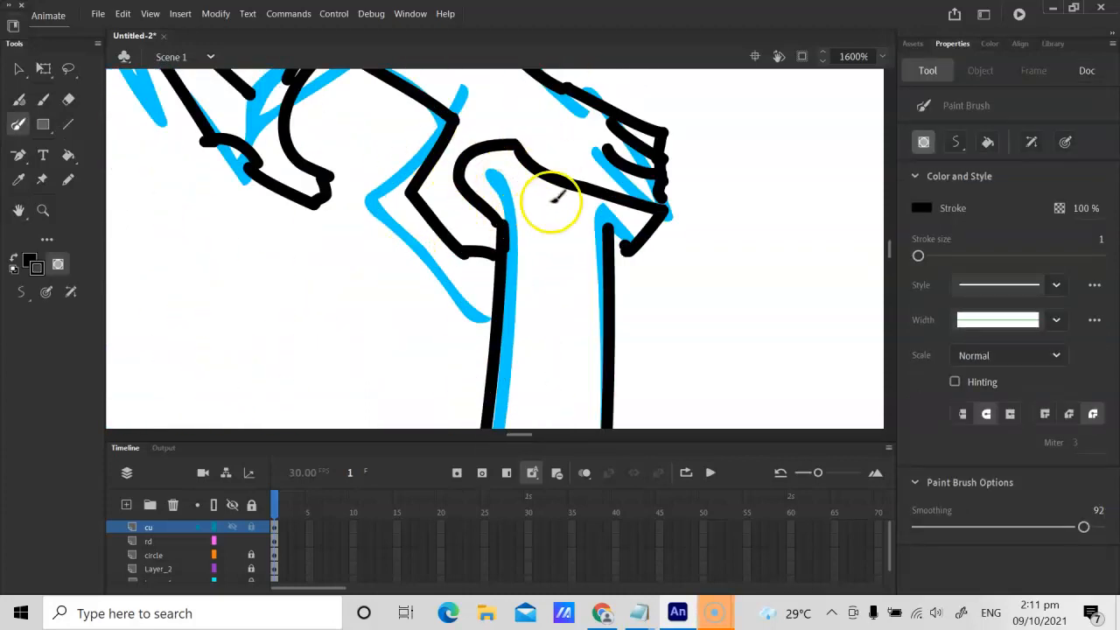
pyautogui.moveTo(504, 194); pyautogui.dragTo(516, 189)
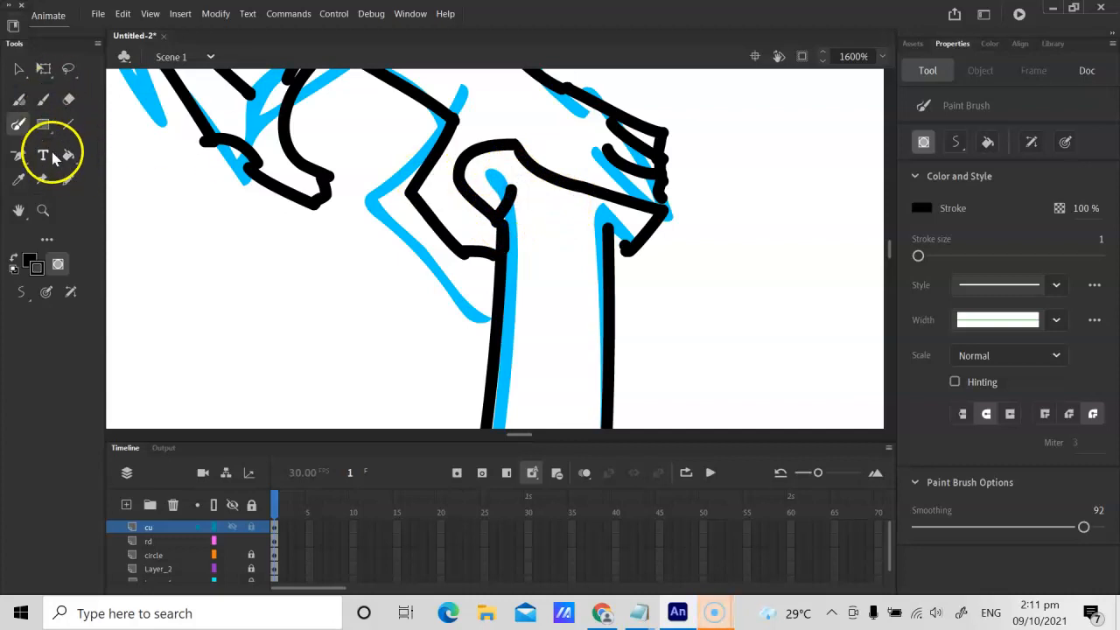
pyautogui.click(68, 180)
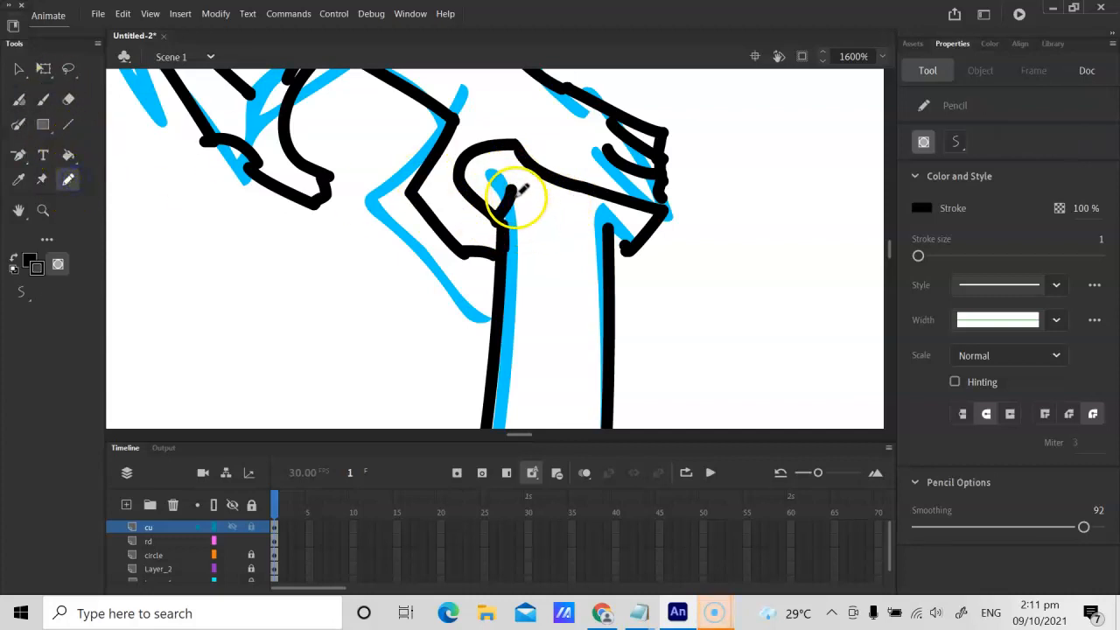
pyautogui.moveTo(505, 194); pyautogui.dragTo(617, 226)
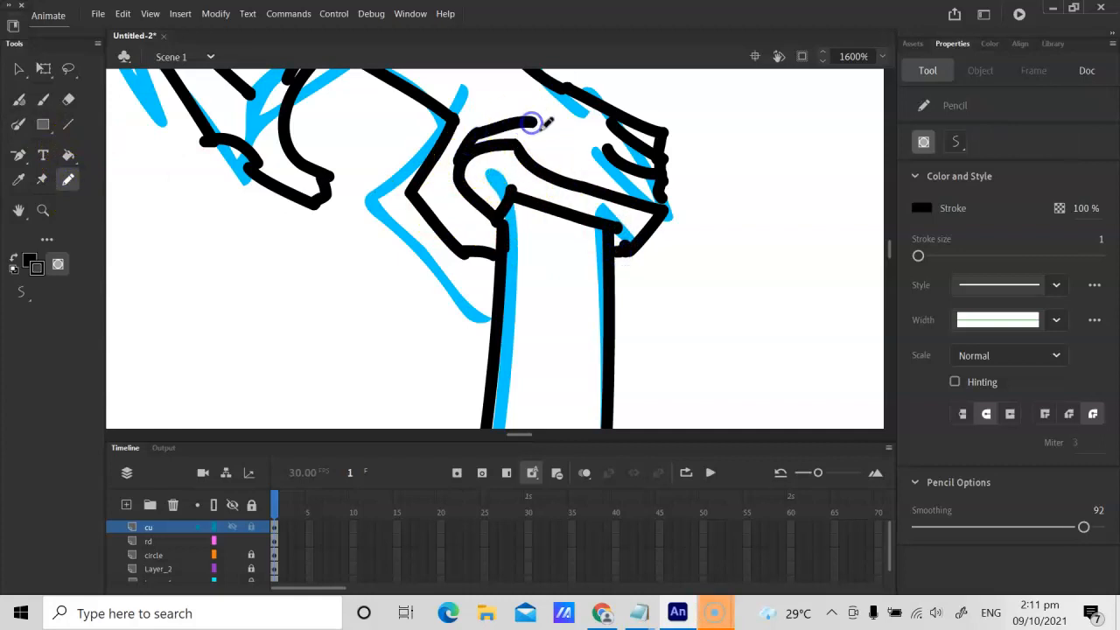
pyautogui.rightClick(659, 194)
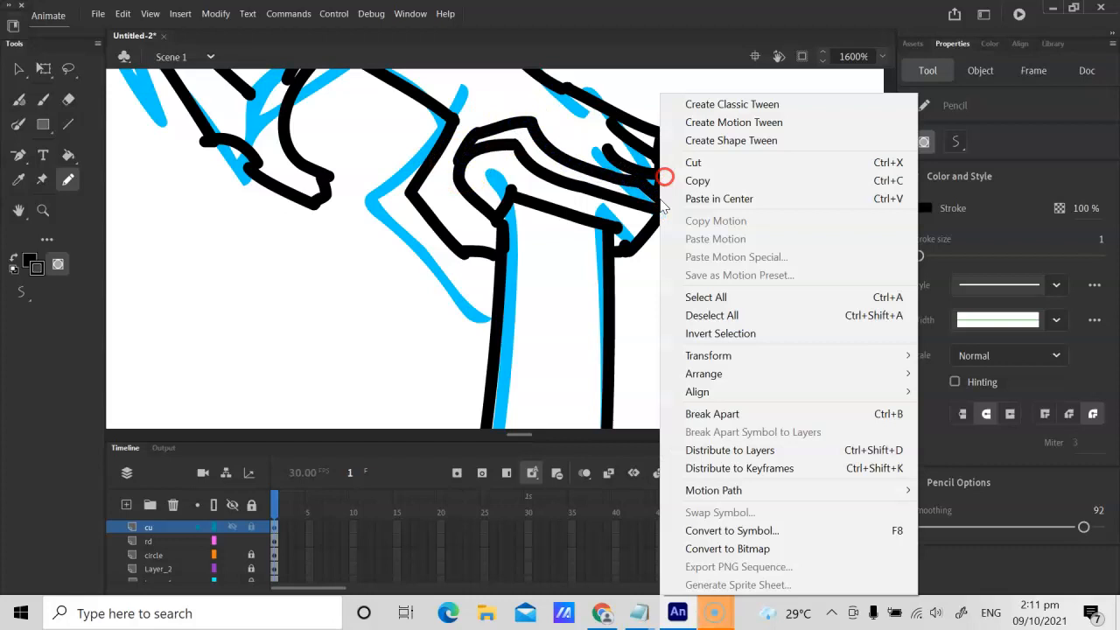
pyautogui.click(530, 245)
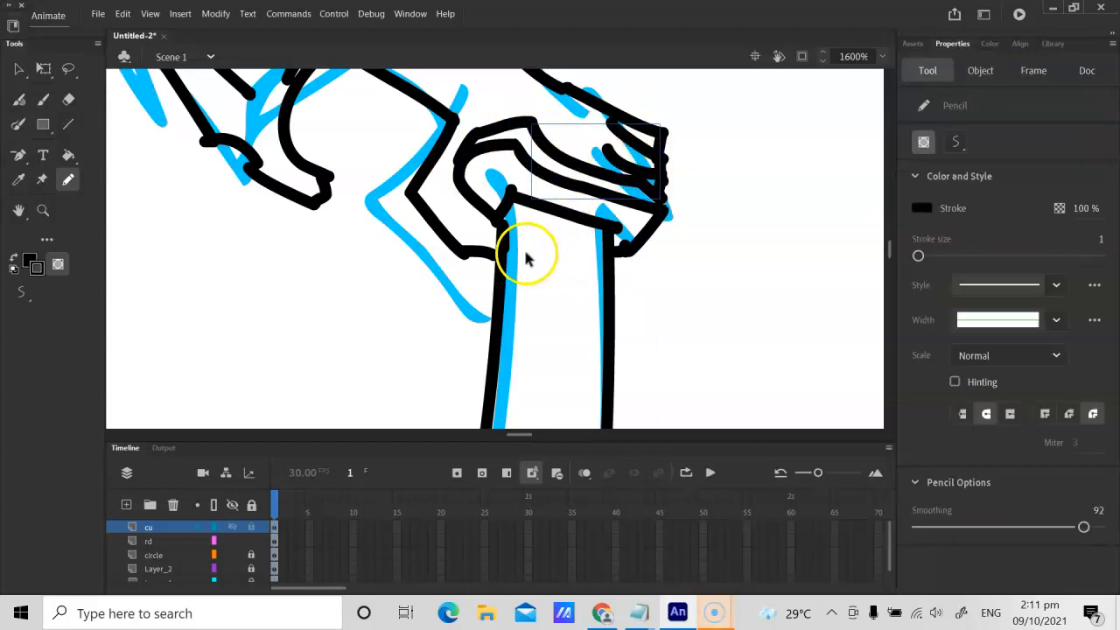
pyautogui.press('Delete')
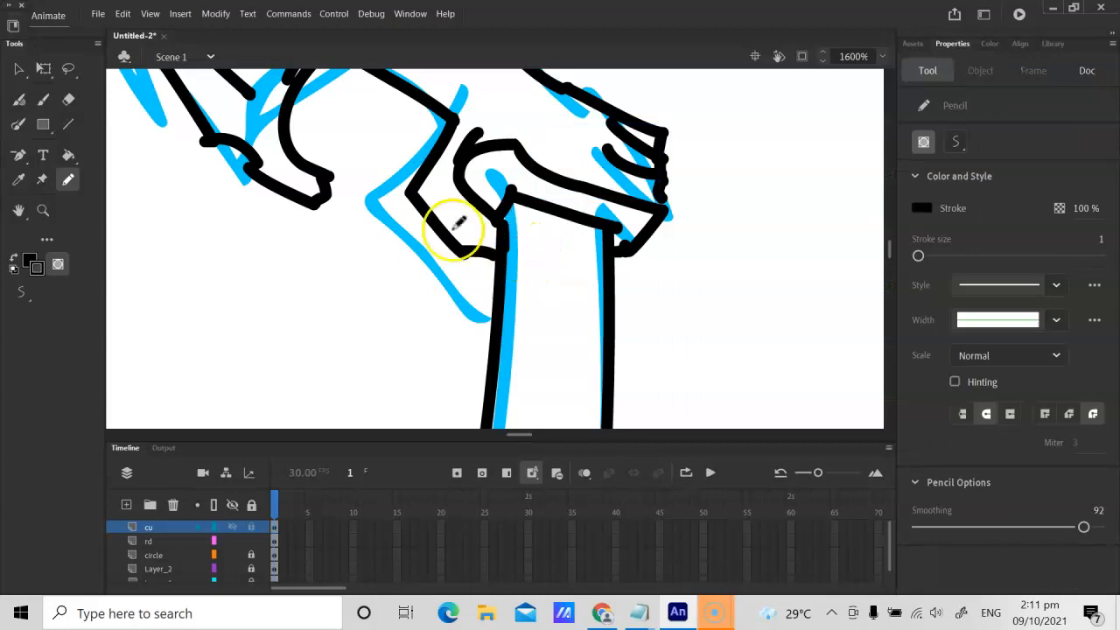
pyautogui.moveTo(306, 348); pyautogui.dragTo(368, 302)
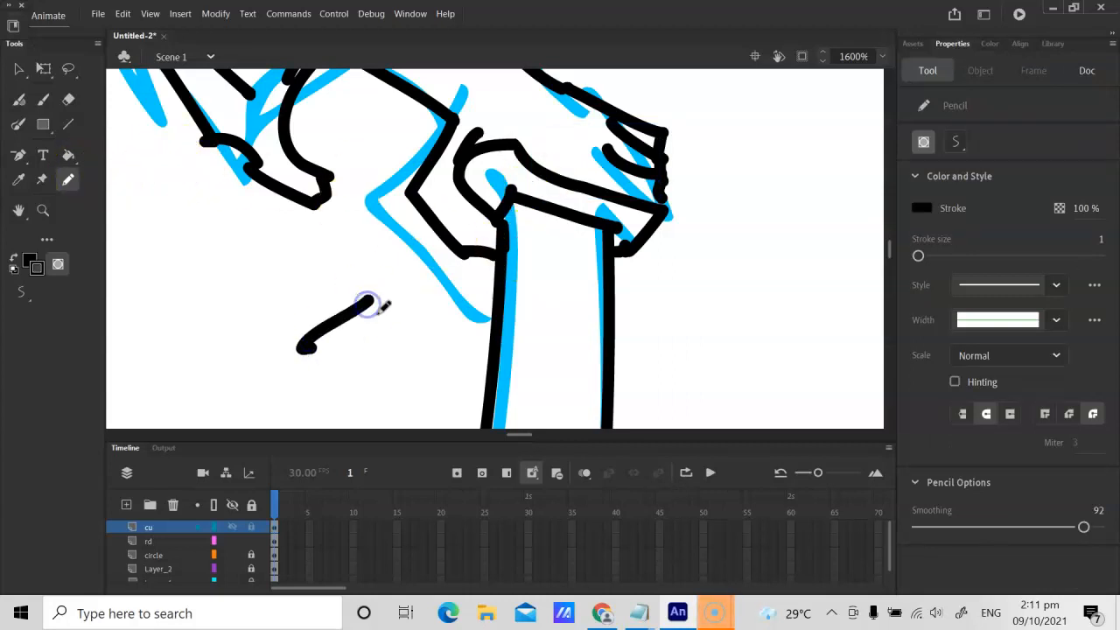
pyautogui.hotkey('ctrl', 'z')
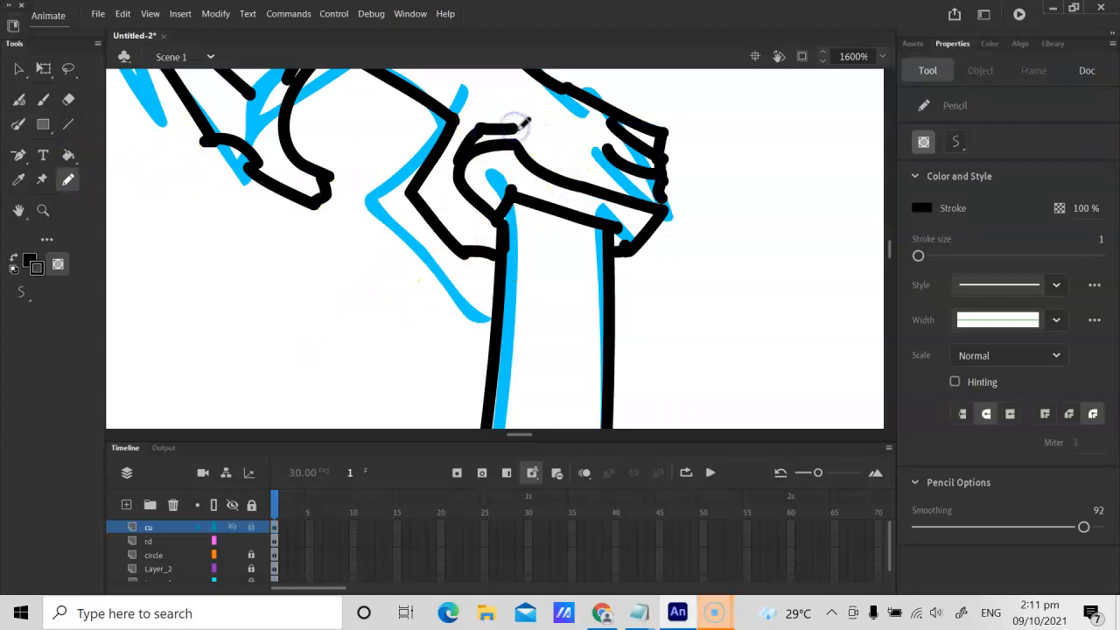
# Step: Pencil a second black line over the gripping finger, running parallel to it from the thumb side to the fingertips
pyautogui.moveTo(529, 168); pyautogui.dragTo(542, 140)
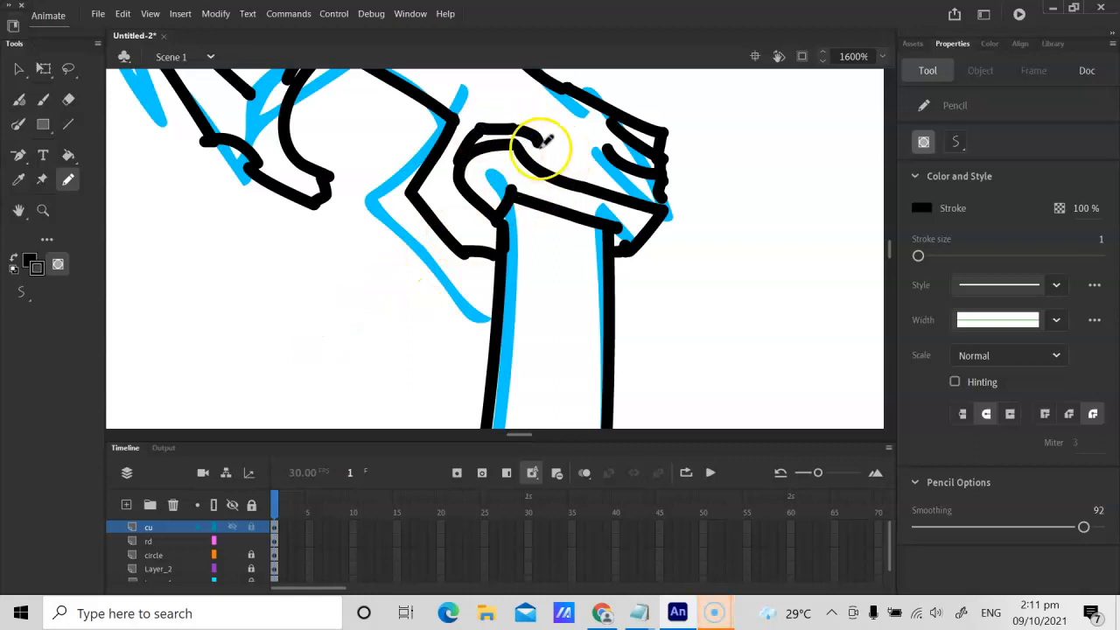
pyautogui.rightClick(663, 189)
pyautogui.moveTo(661, 186)
pyautogui.mouseDown()
pyautogui.moveTo(629, 140)
pyautogui.moveTo(606, 156)
pyautogui.moveTo(634, 179)
pyautogui.moveTo(612, 194)
pyautogui.moveTo(628, 180)
pyautogui.moveTo(663, 185)
pyautogui.mouseUp()
pyautogui.hotkey('ctrl', 'z')
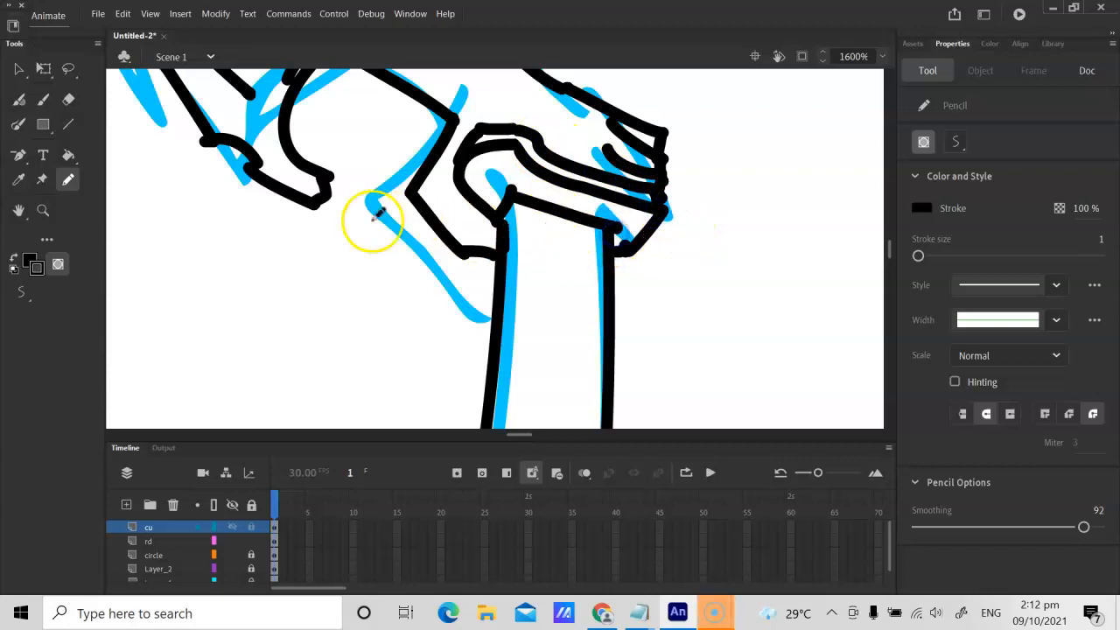
# Step: Pencil the lower edge of the right-hand wrist as a short black curve from the cuff's lower corner to the hand
pyautogui.hotkey('ctrl', '-')
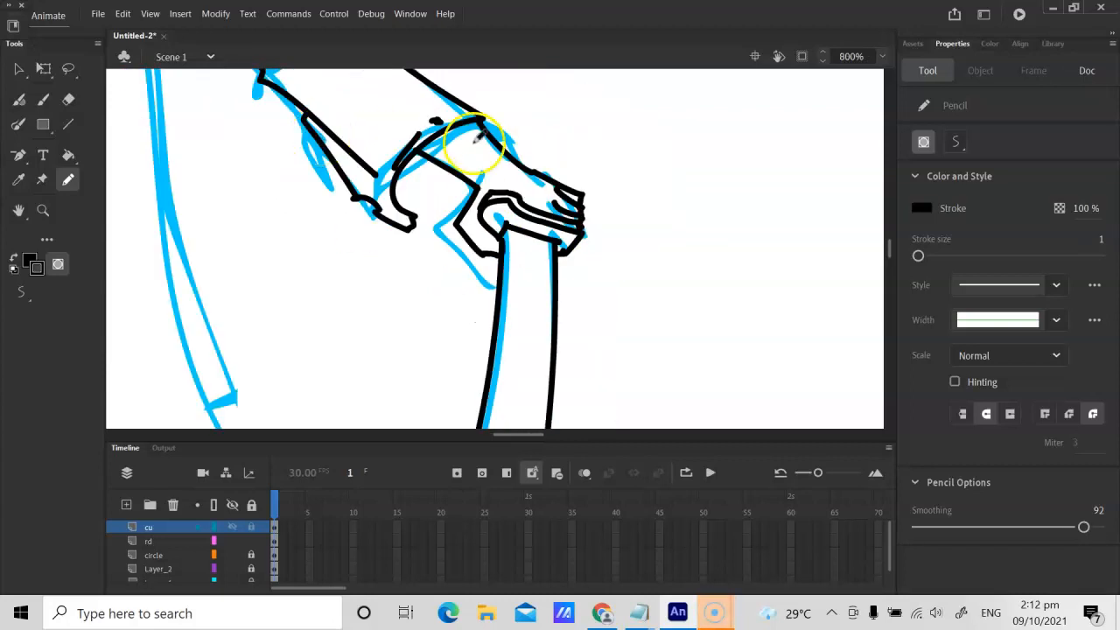
pyautogui.moveTo(418, 219); pyautogui.dragTo(444, 212)
pyautogui.rightClick(445, 211)
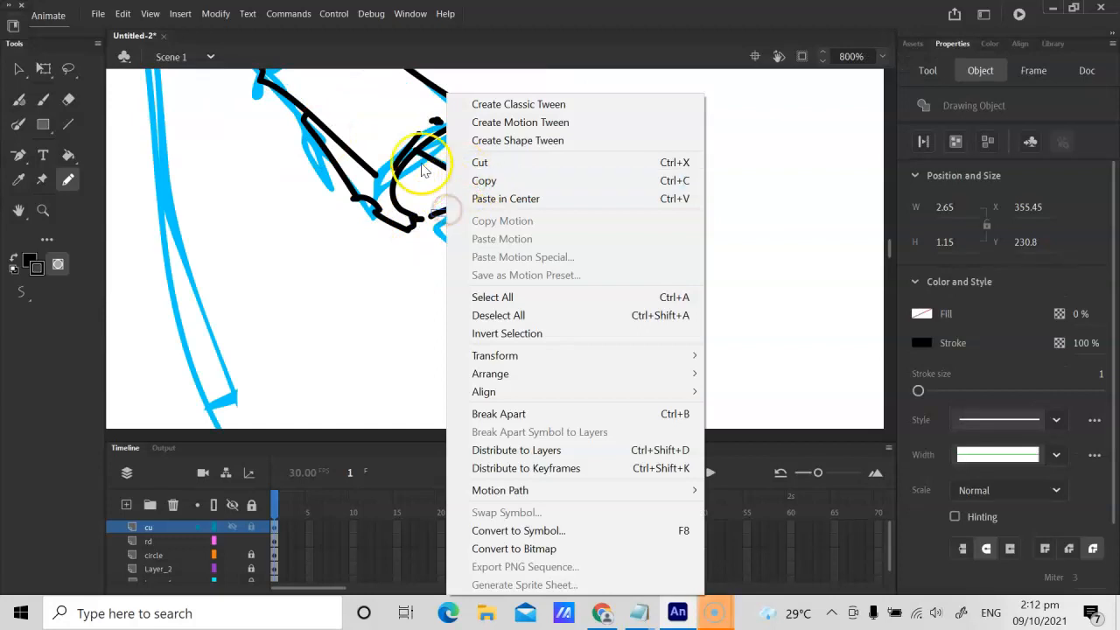
pyautogui.click(400, 218)
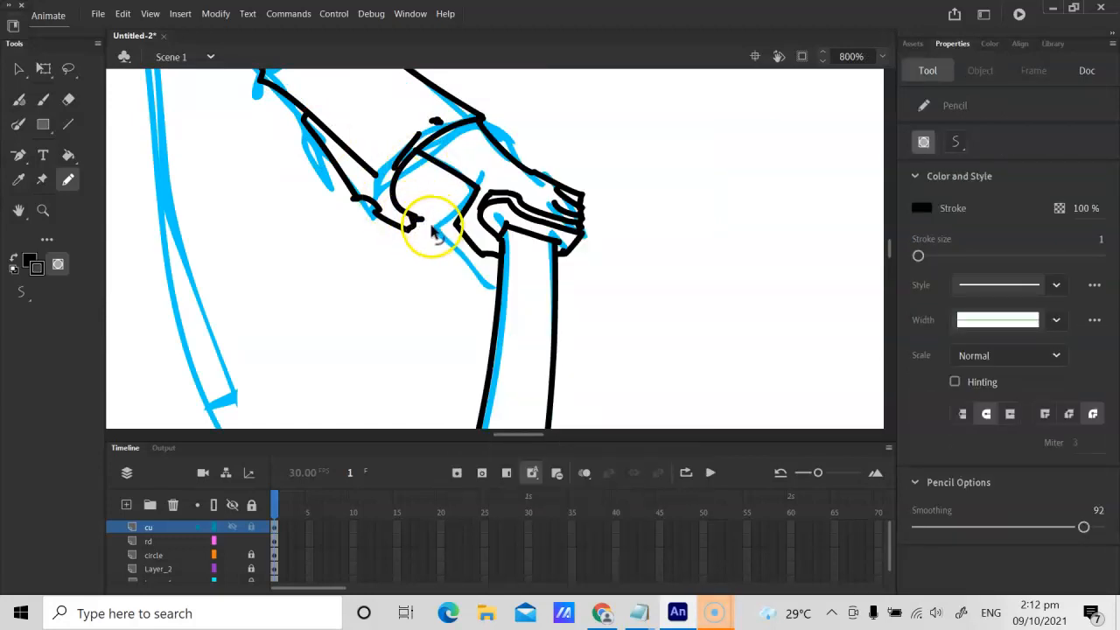
pyautogui.moveTo(428, 222); pyautogui.dragTo(414, 224)
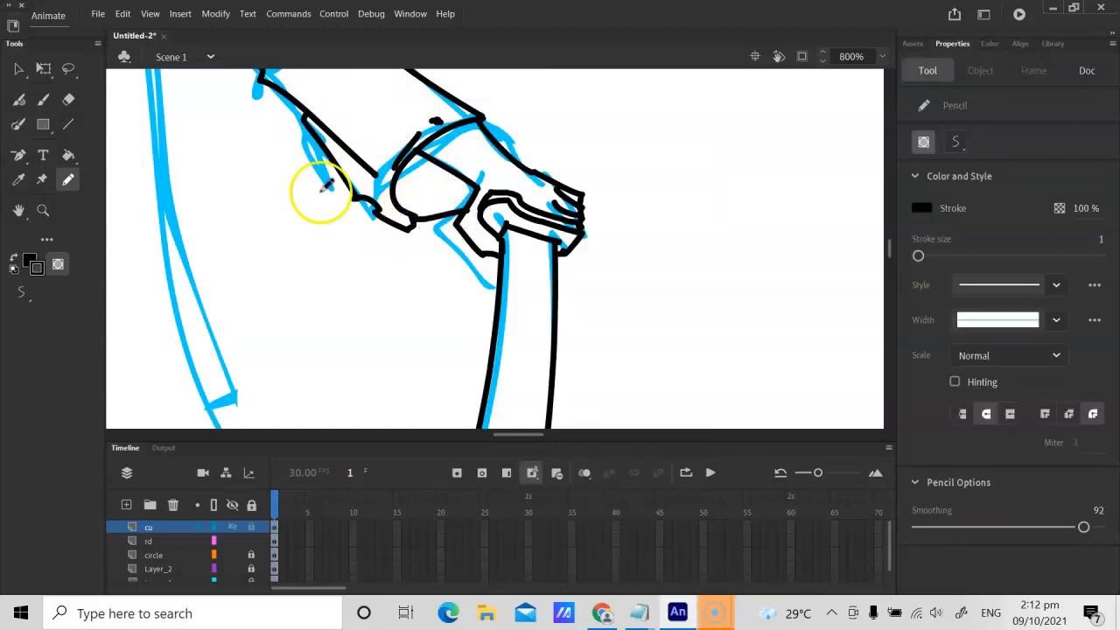
# Step: Try to fill the right-hand cuff area with black using the Paint Bucket, changing its gap option and turning off Lock Fill
pyautogui.press('k')
pyautogui.click(420, 200)
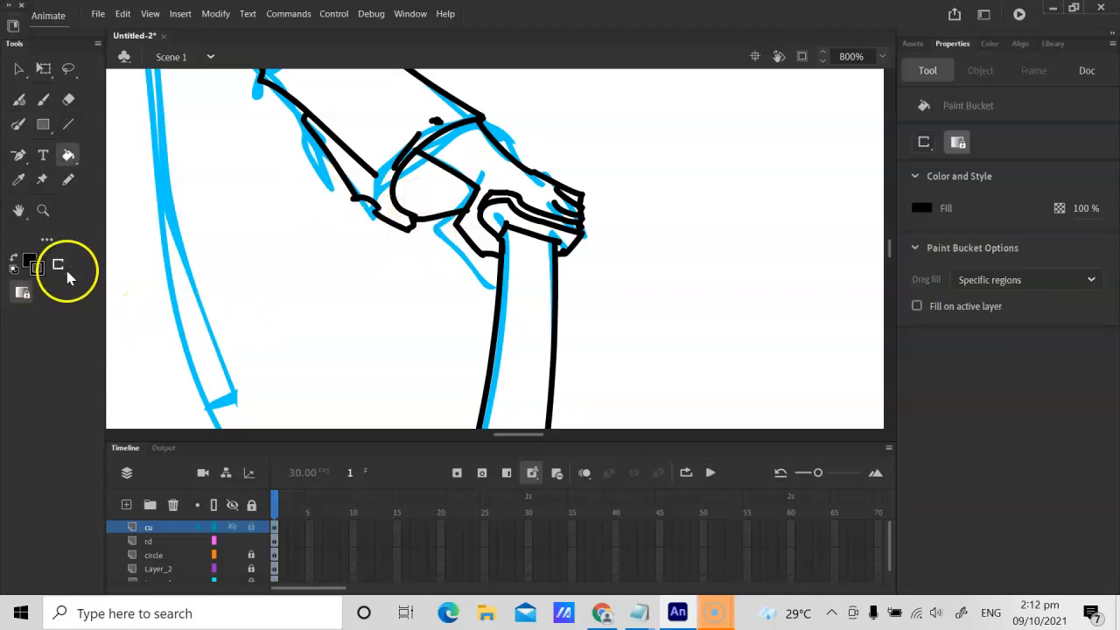
pyautogui.click(355, 161)
pyautogui.hotkey('ctrl', '-')
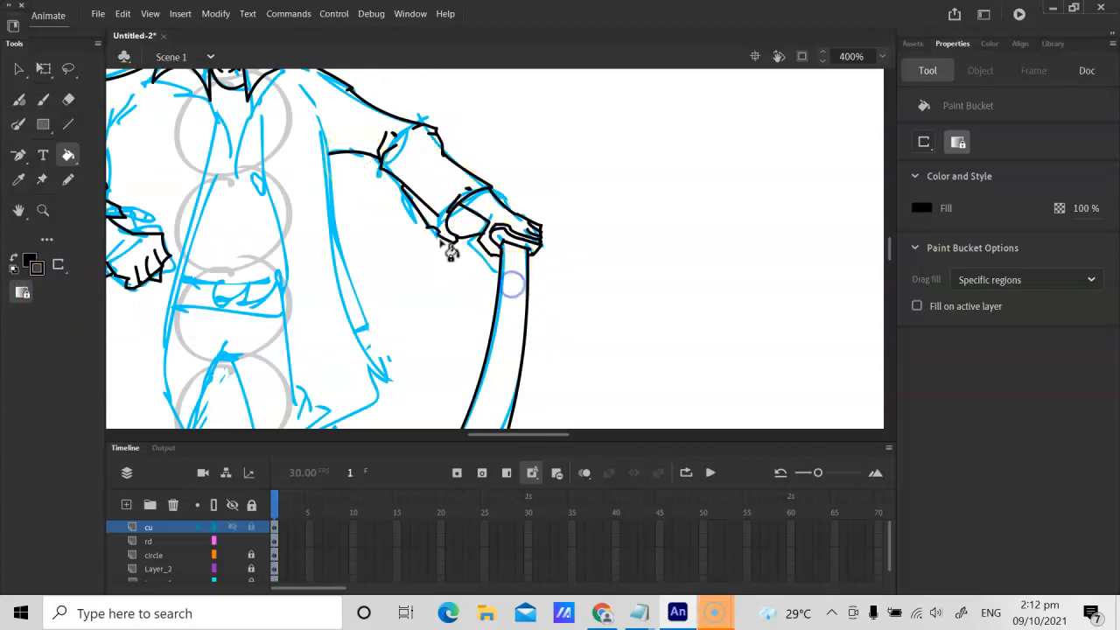
pyautogui.click(70, 277)
pyautogui.click(92, 306)
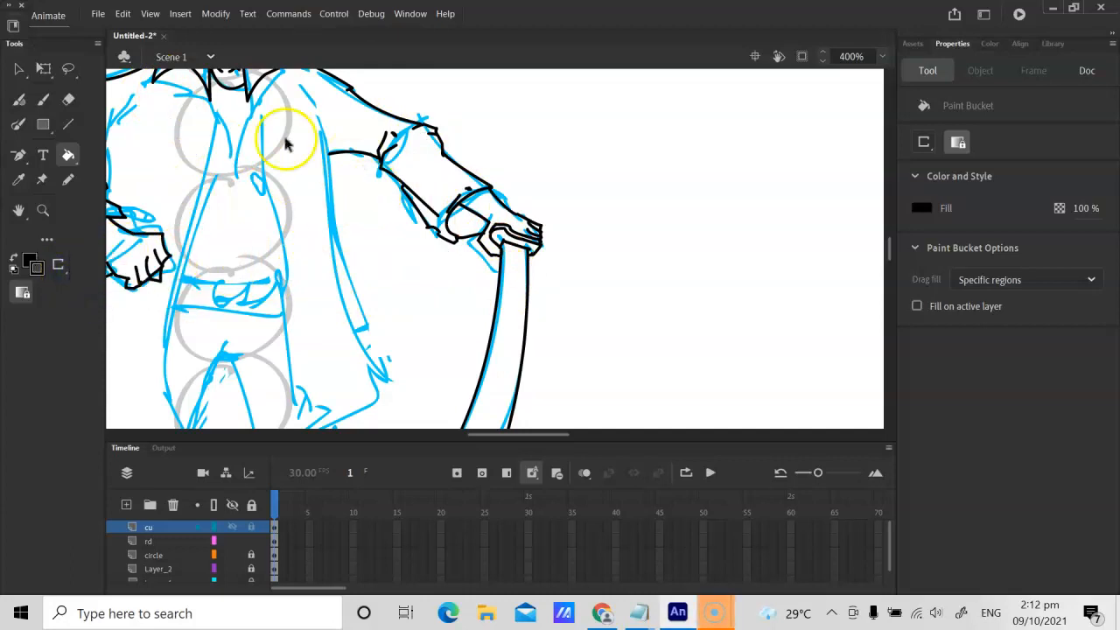
pyautogui.hotkey('ctrl', '1')
pyautogui.hotkey('ctrl', '=')
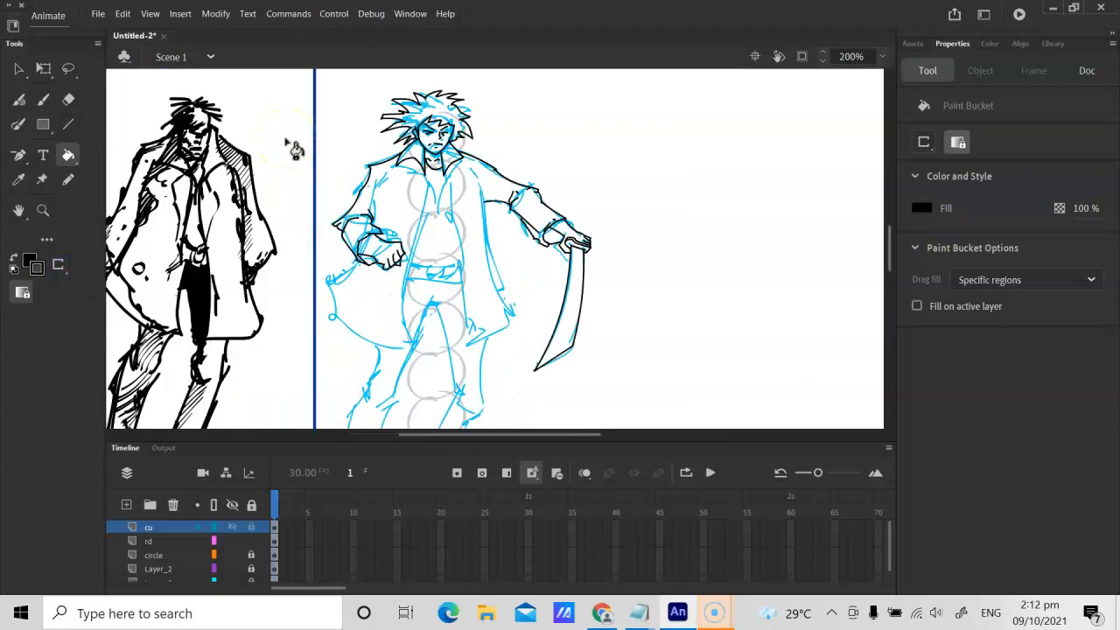
pyautogui.click(957, 141)
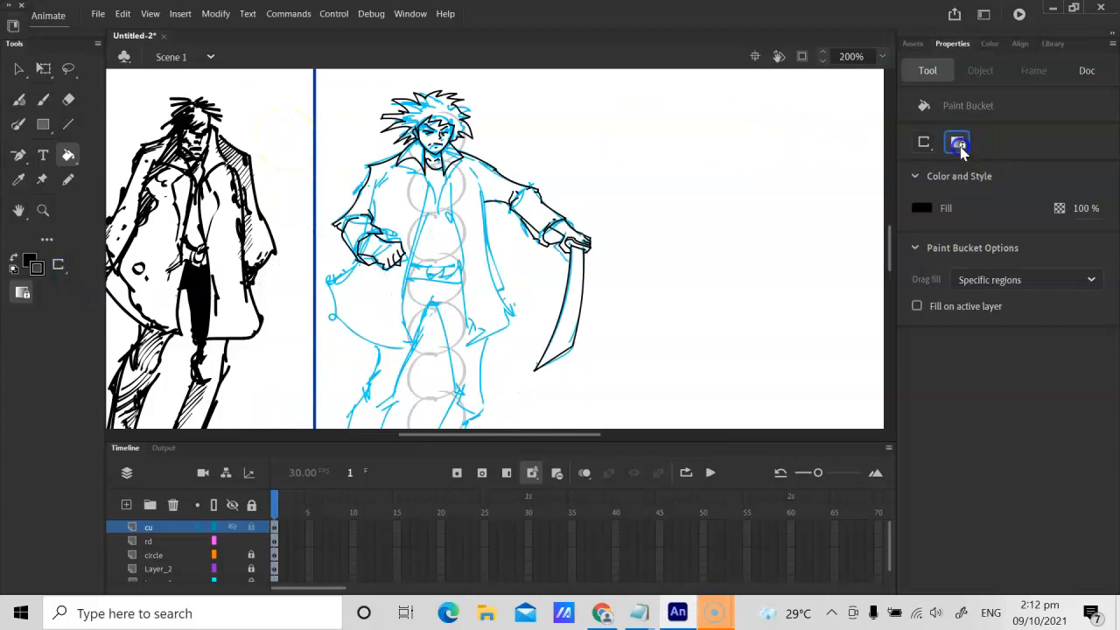
pyautogui.click(559, 247)
# Step: Draw a black line from the left-hand collar point down along the coat's front opening to the upper chest
pyautogui.press('space')
pyautogui.moveTo(480, 295); pyautogui.dragTo(561, 294)
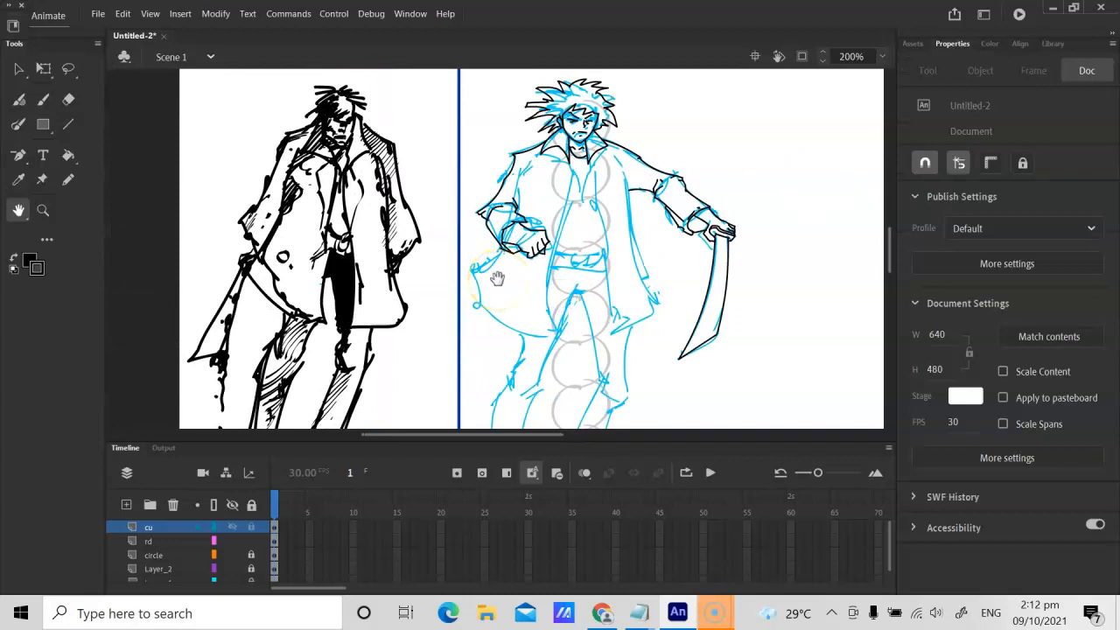
pyautogui.scroll(2, 498, 284)
pyautogui.moveTo(585, 120)
pyautogui.mouseDown()
pyautogui.moveTo(583, 232)
pyautogui.moveTo(547, 246)
pyautogui.moveTo(503, 171)
pyautogui.mouseUp()
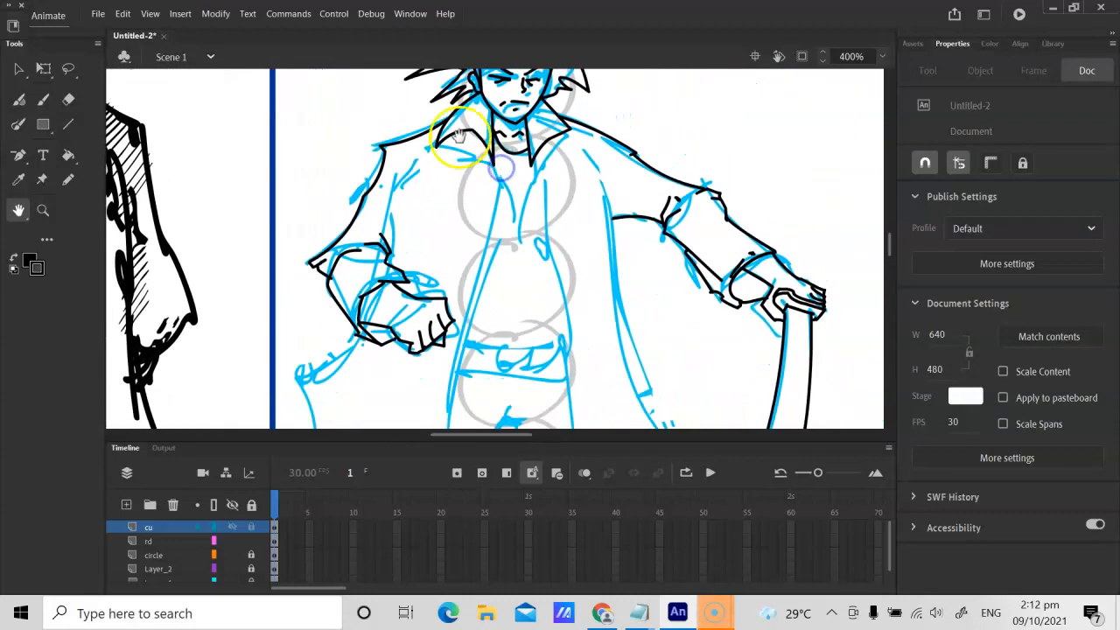
pyautogui.press('y')
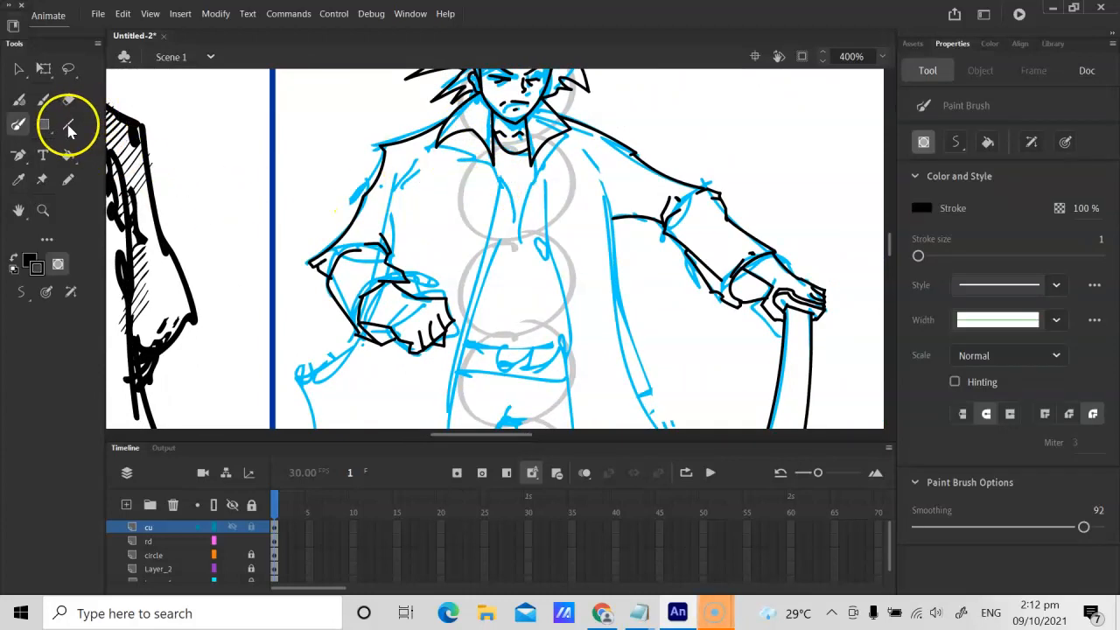
pyautogui.click(69, 123)
pyautogui.scroll(1, 427, 145)
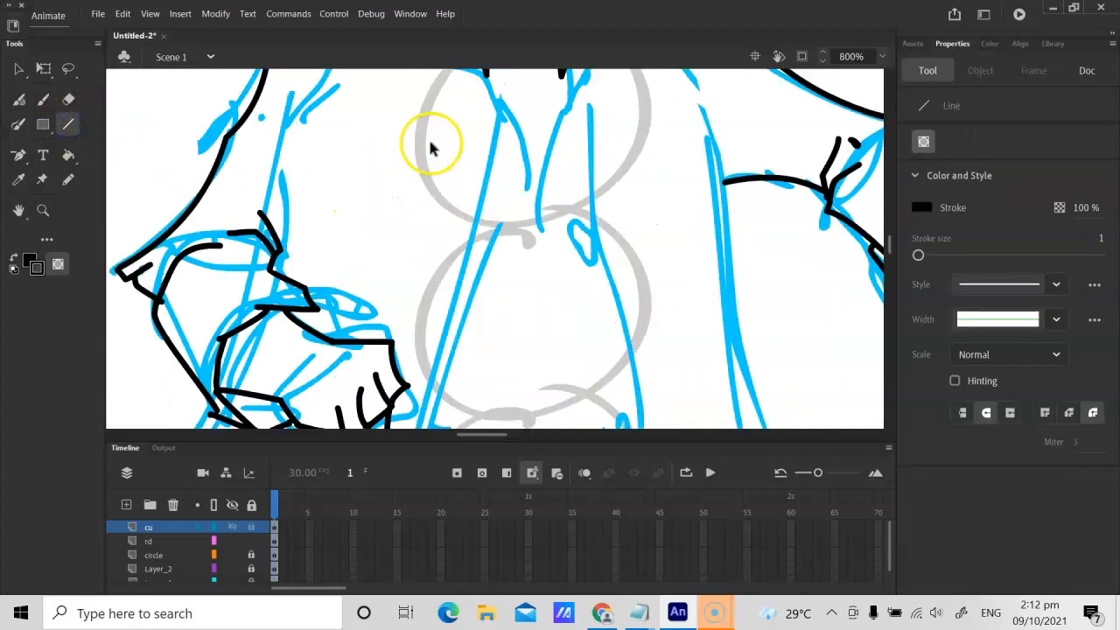
pyautogui.press('h')
pyautogui.moveTo(452, 170)
pyautogui.mouseDown()
pyautogui.moveTo(445, 234)
pyautogui.moveTo(463, 327)
pyautogui.moveTo(457, 295)
pyautogui.moveTo(367, 237)
pyautogui.mouseUp()
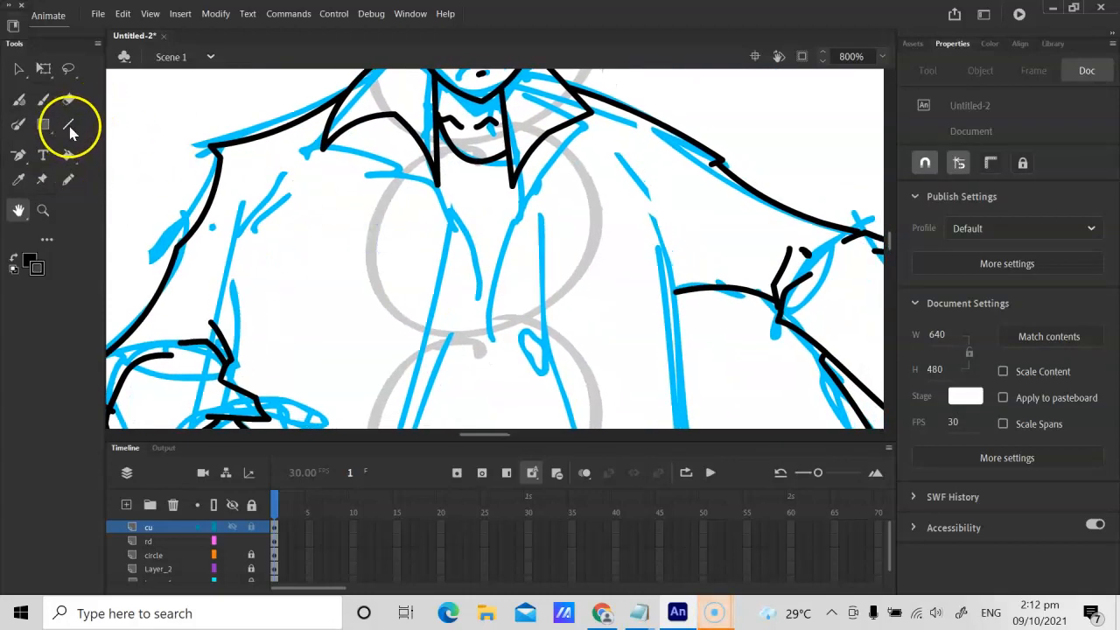
pyautogui.click(69, 127)
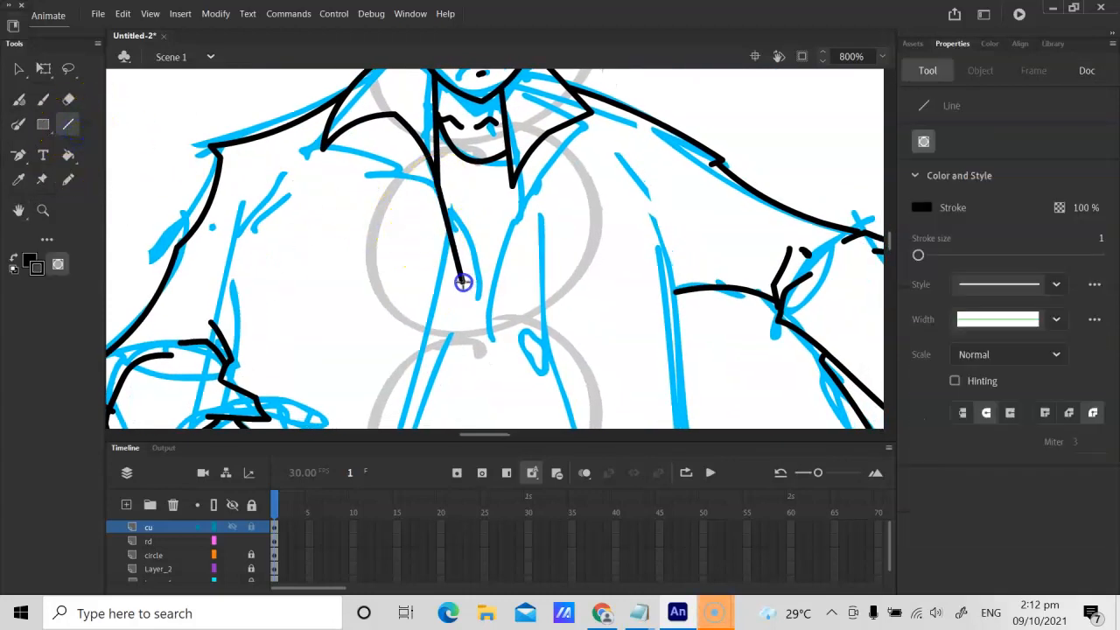
# Step: Draw the coat's left-hand front edge in black from the chest past the belt to the hem and curve its lower part
pyautogui.hotkey('ctrl', '-')
pyautogui.press('h')
pyautogui.moveTo(394, 253); pyautogui.dragTo(393, 298)
pyautogui.press('n')
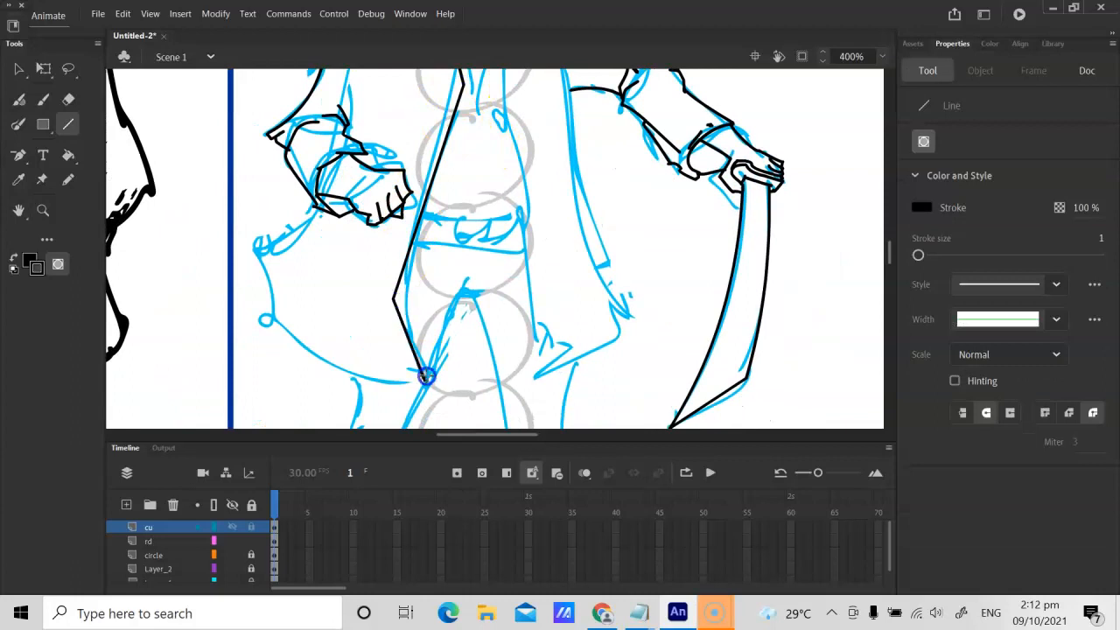
pyautogui.press('v')
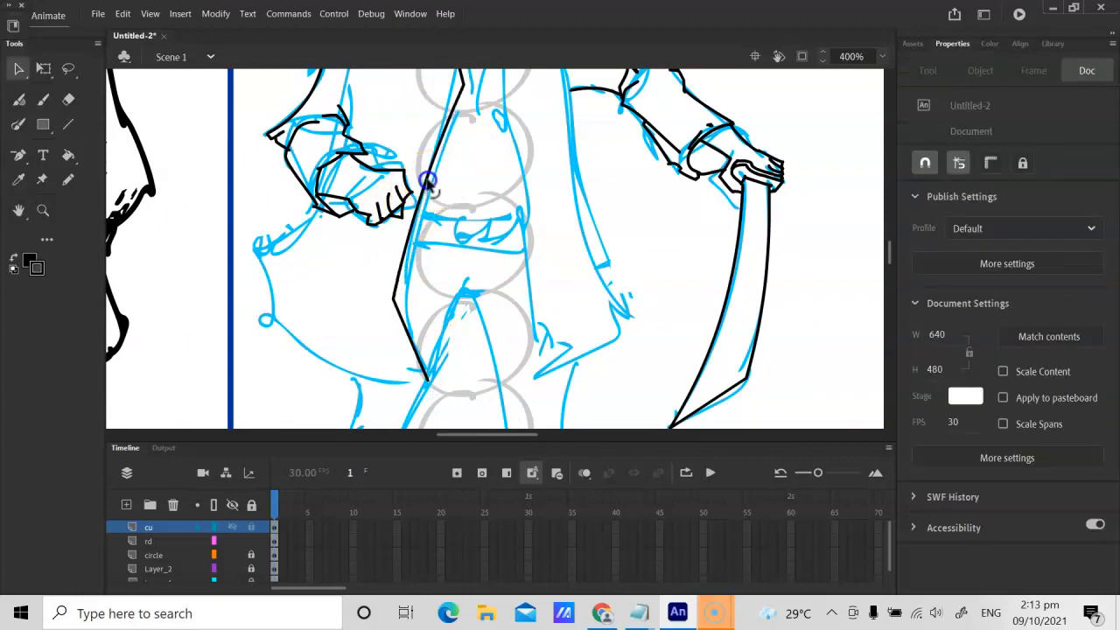
pyautogui.moveTo(409, 332); pyautogui.dragTo(409, 331)
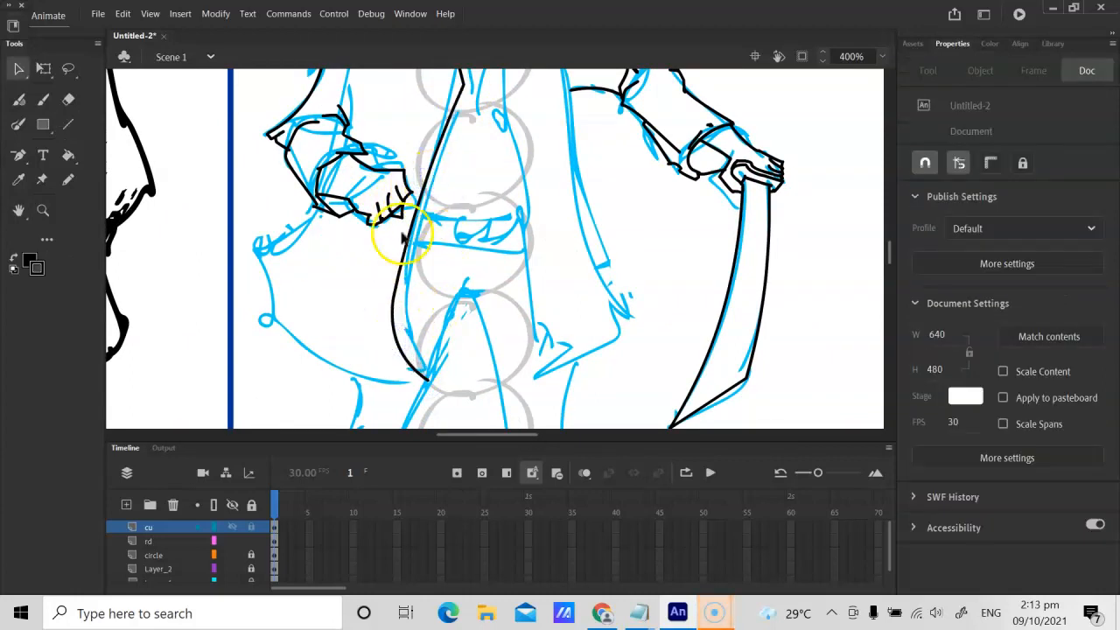
pyautogui.press('n')
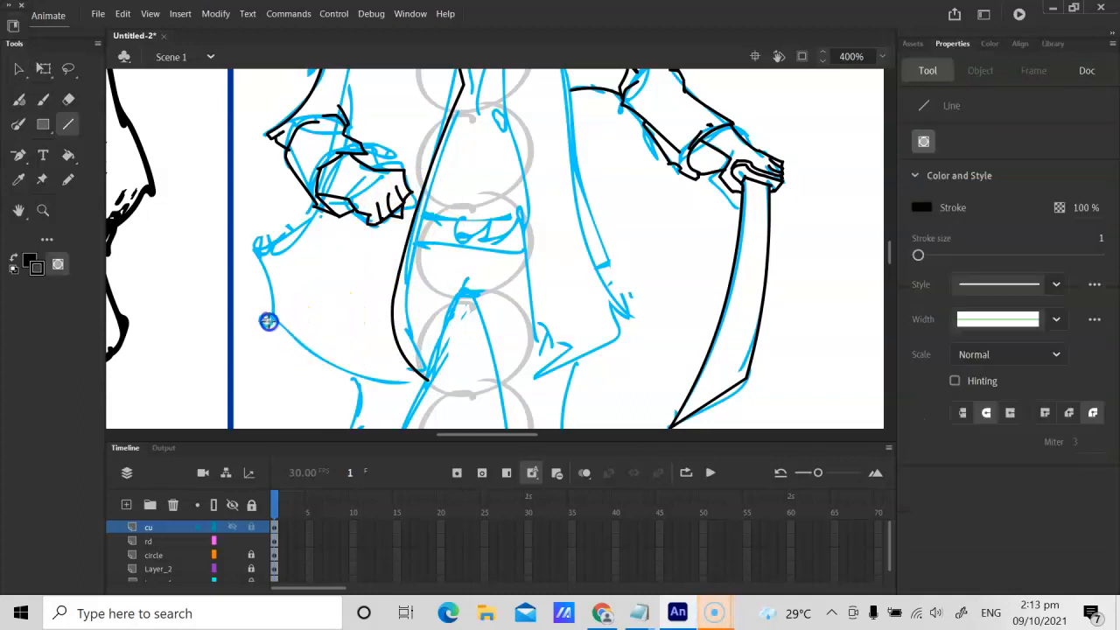
pyautogui.moveTo(268, 321); pyautogui.dragTo(427, 380)
pyautogui.press('v')
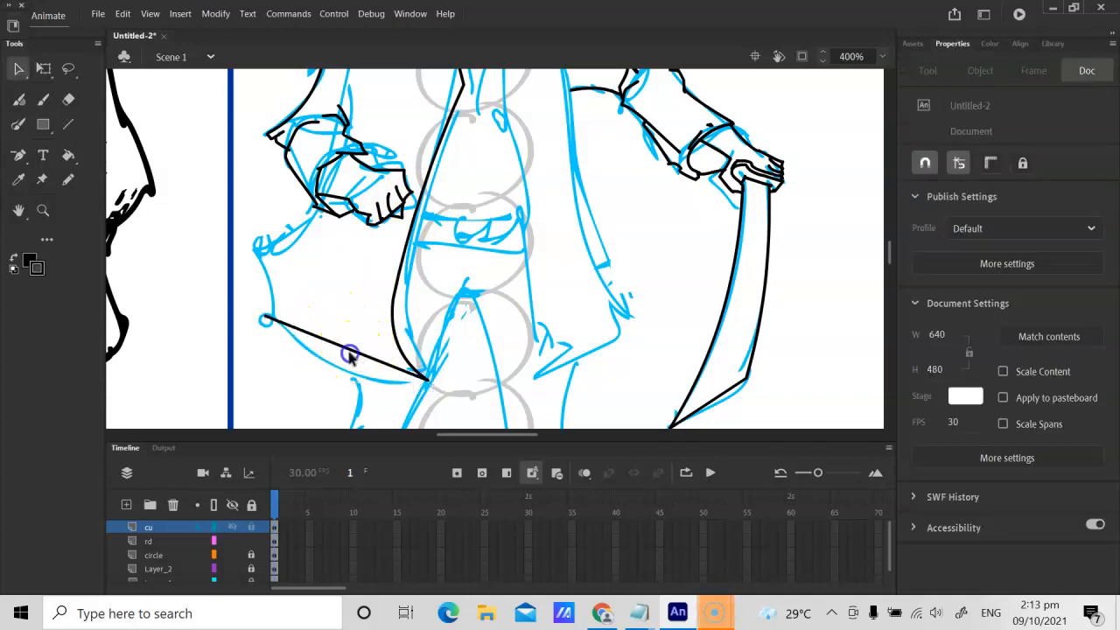
pyautogui.click(380, 382)
pyautogui.click(350, 356)
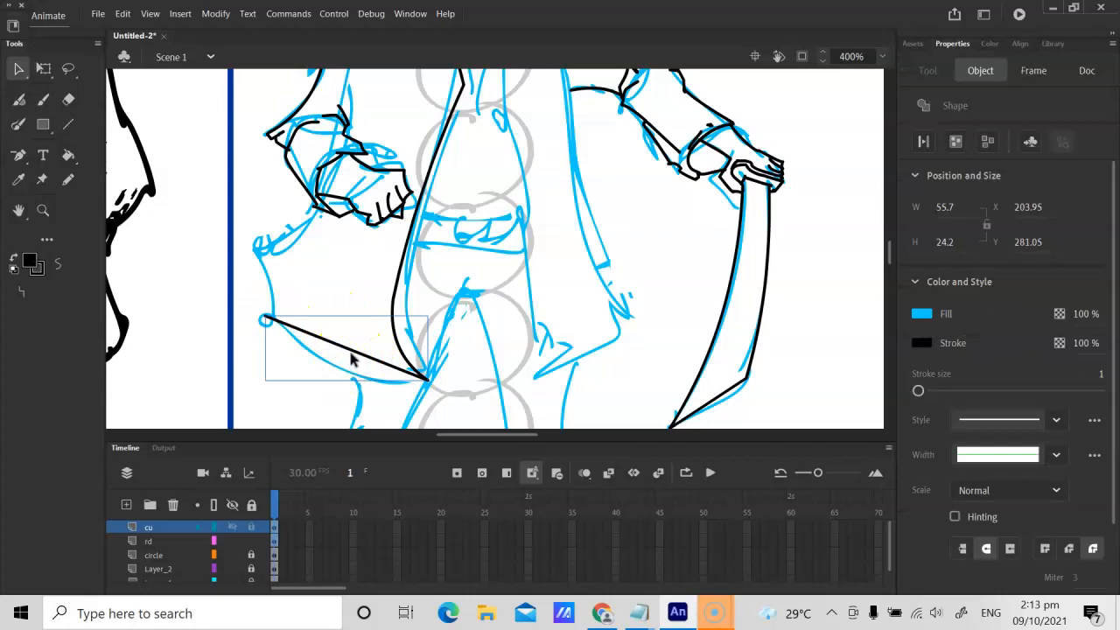
pyautogui.press('Delete')
# Step: Draw the coat's left-hand hem as a downward-bowed black line and pencil the jagged outer edge up to the fist
pyautogui.press('n')
pyautogui.moveTo(265, 320); pyautogui.dragTo(428, 382)
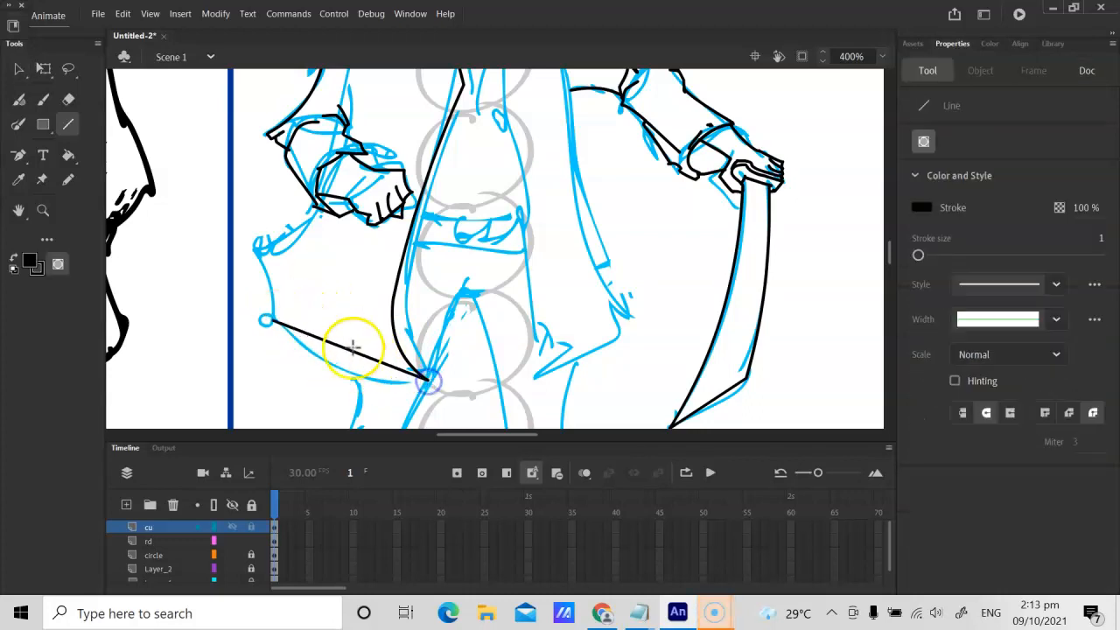
pyautogui.press('v')
pyautogui.moveTo(362, 357); pyautogui.dragTo(368, 385)
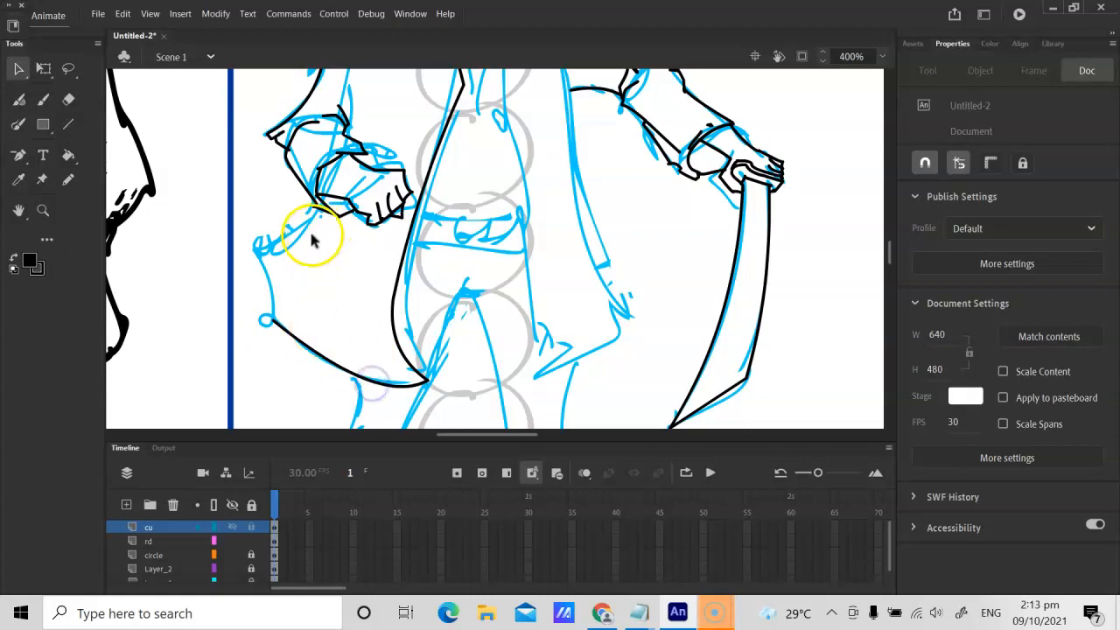
pyautogui.press('y')
pyautogui.click(69, 179)
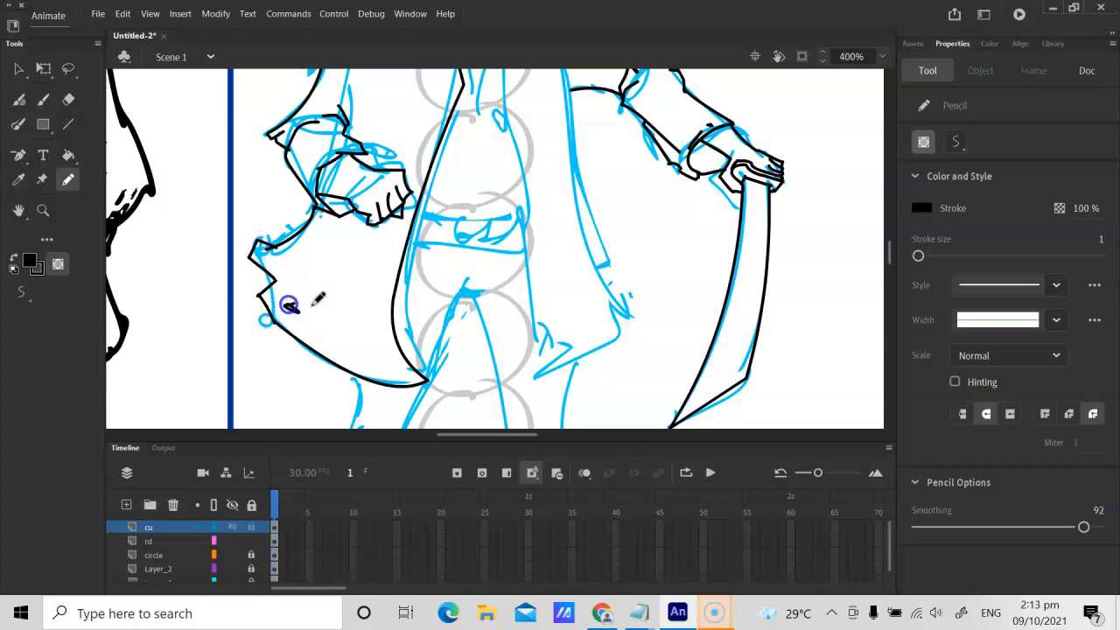
# Step: Draw a black line for the coat's right-hand front edge from the collar past the belt to the hem
pyautogui.press('space')
pyautogui.moveTo(532, 207); pyautogui.dragTo(463, 303)
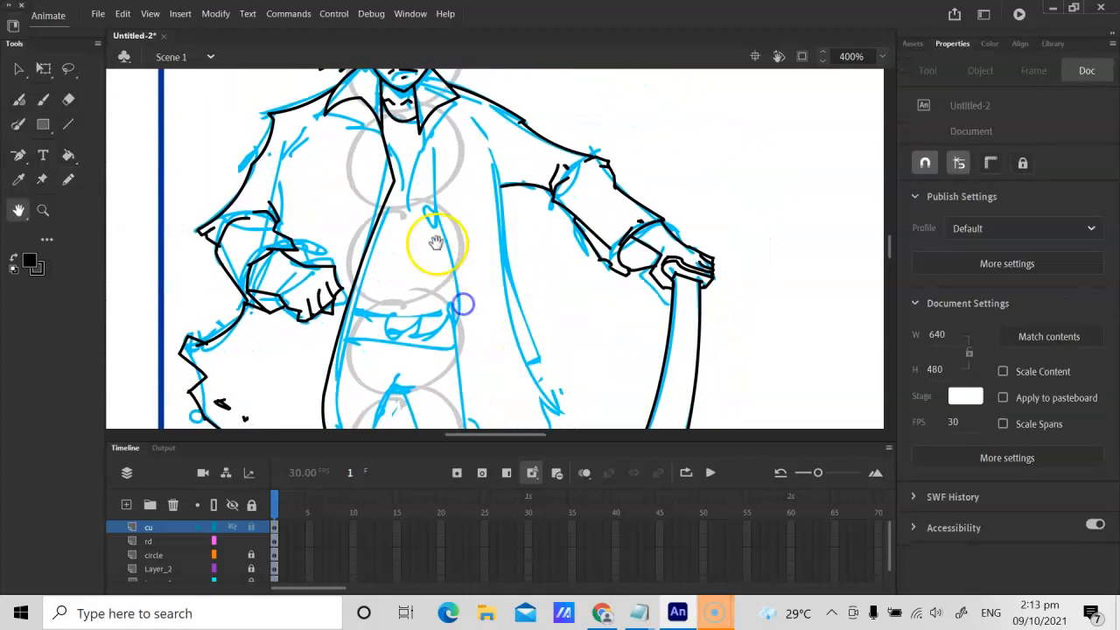
pyautogui.press('n')
pyautogui.moveTo(420, 131)
pyautogui.mouseDown()
pyautogui.moveTo(443, 412)
pyautogui.moveTo(455, 420)
pyautogui.mouseUp()
pyautogui.press('space')
pyautogui.moveTo(487, 338); pyautogui.dragTo(480, 216)
pyautogui.click(450, 300)
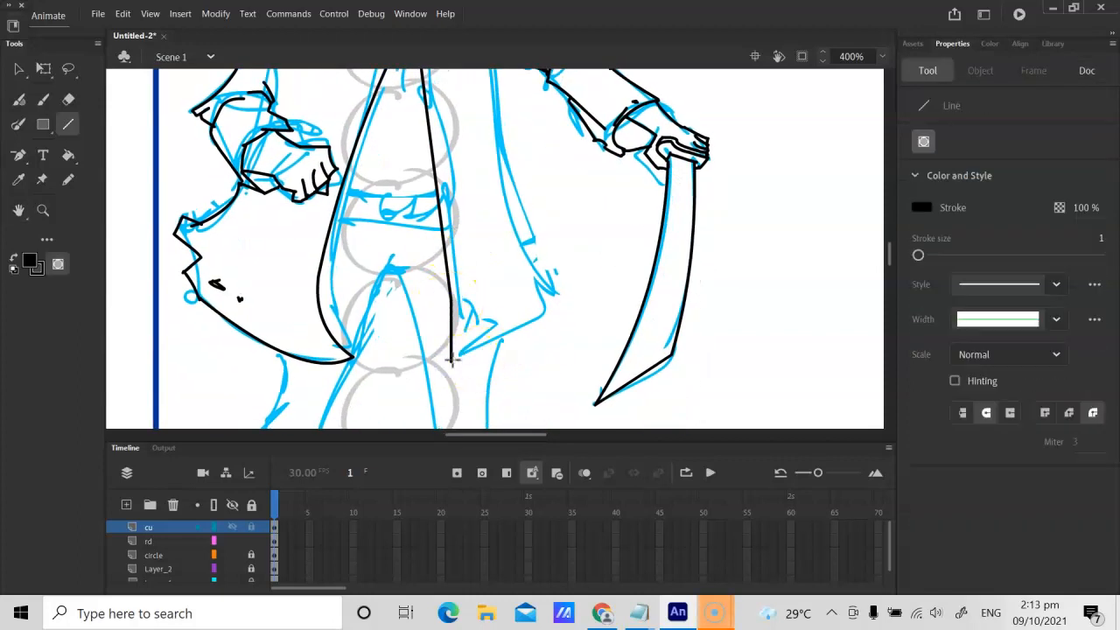
# Step: Bow the coat's right-hand hem line outward and adjust the front edge to follow the blue sketch
pyautogui.press('v')
pyautogui.moveTo(516, 313); pyautogui.dragTo(523, 333)
pyautogui.moveTo(459, 202); pyautogui.dragTo(484, 320)
pyautogui.moveTo(460, 272); pyautogui.dragTo(470, 230)
# Step: Draw the coat's right-hand side edge in black from the armpit to the hem corner and bend it inward
pyautogui.press('n')
pyautogui.moveTo(442, 104); pyautogui.dragTo(514, 367)
pyautogui.press('v')
pyautogui.moveTo(488, 246); pyautogui.dragTo(462, 265)
# Step: Pencil short black fold marks around the armpit of the sword arm and the shoulder above it
pyautogui.press('h')
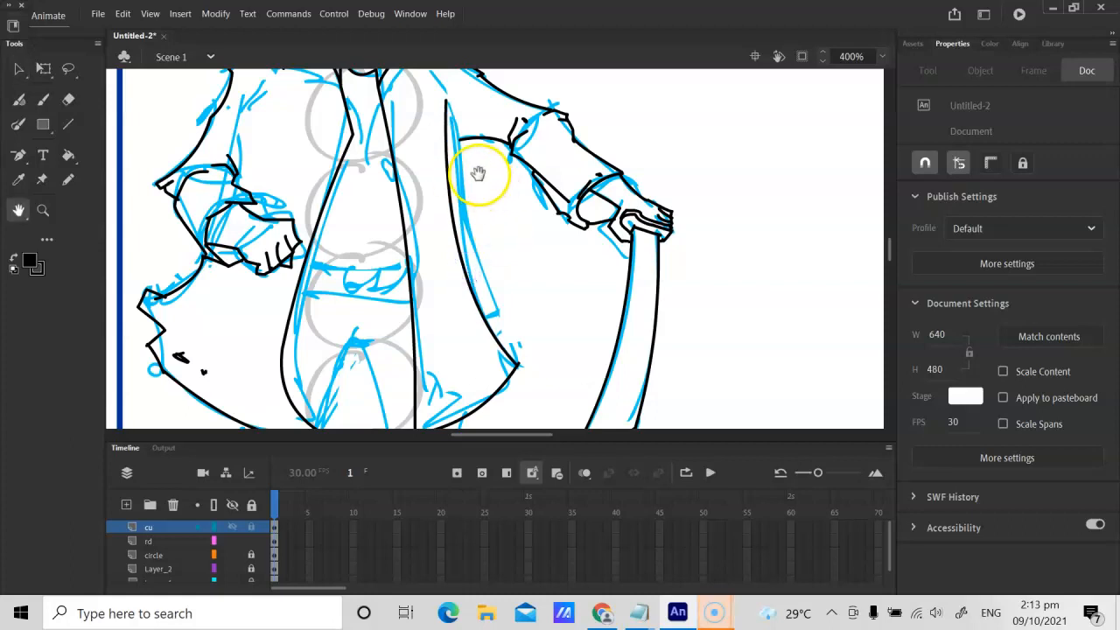
pyautogui.moveTo(477, 173); pyautogui.dragTo(510, 330)
pyautogui.press('b')
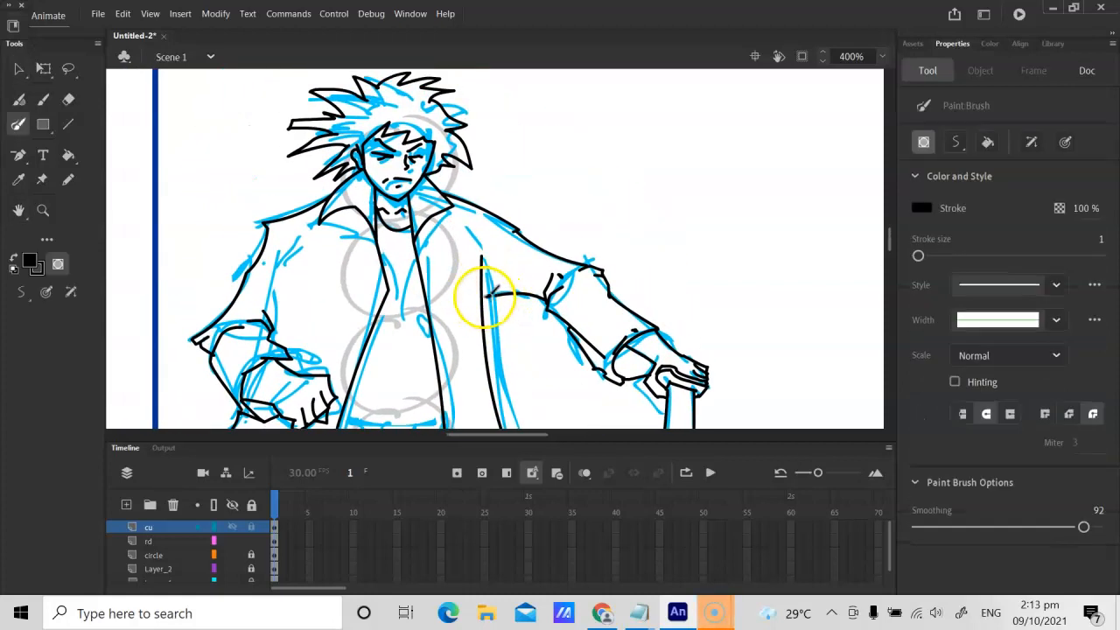
pyautogui.click(68, 180)
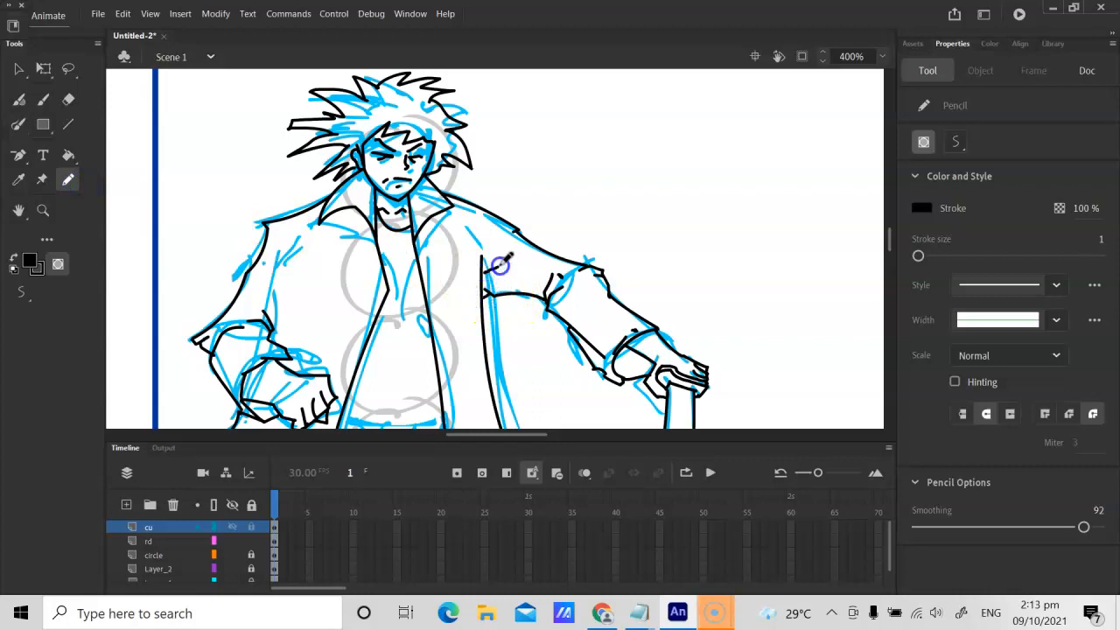
pyautogui.moveTo(492, 282); pyautogui.dragTo(470, 236)
# Step: Pencil two short black fold strokes on the shirt just above the left-hand part of the belt
pyautogui.press('space')
pyautogui.moveTo(383, 280); pyautogui.dragTo(404, 202)
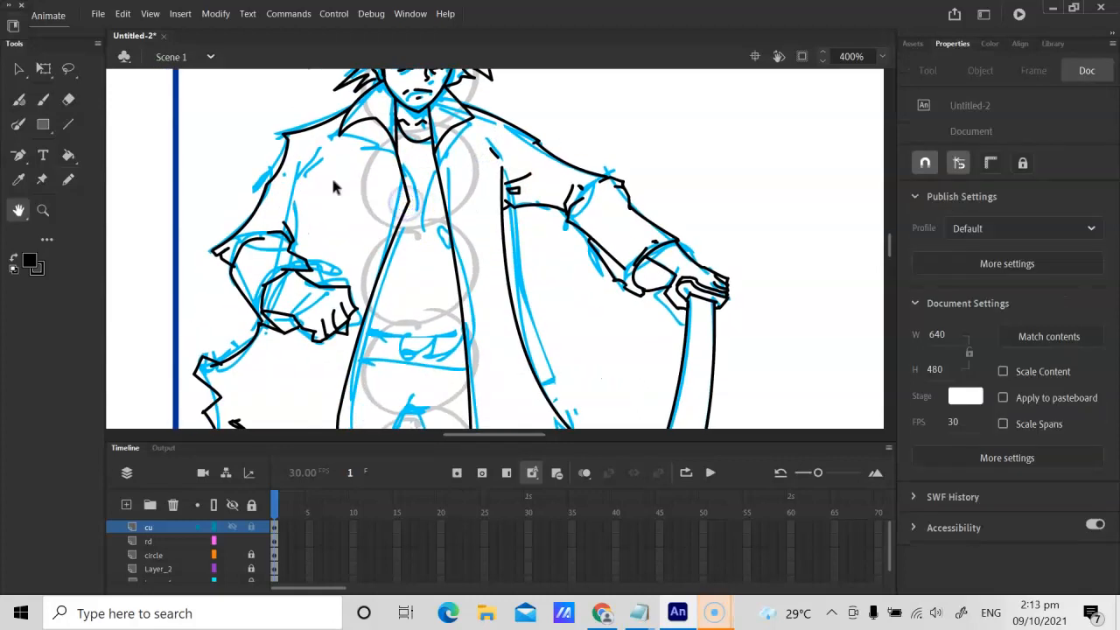
pyautogui.hotkey('ctrl', '=')
pyautogui.moveTo(348, 304); pyautogui.dragTo(342, 123)
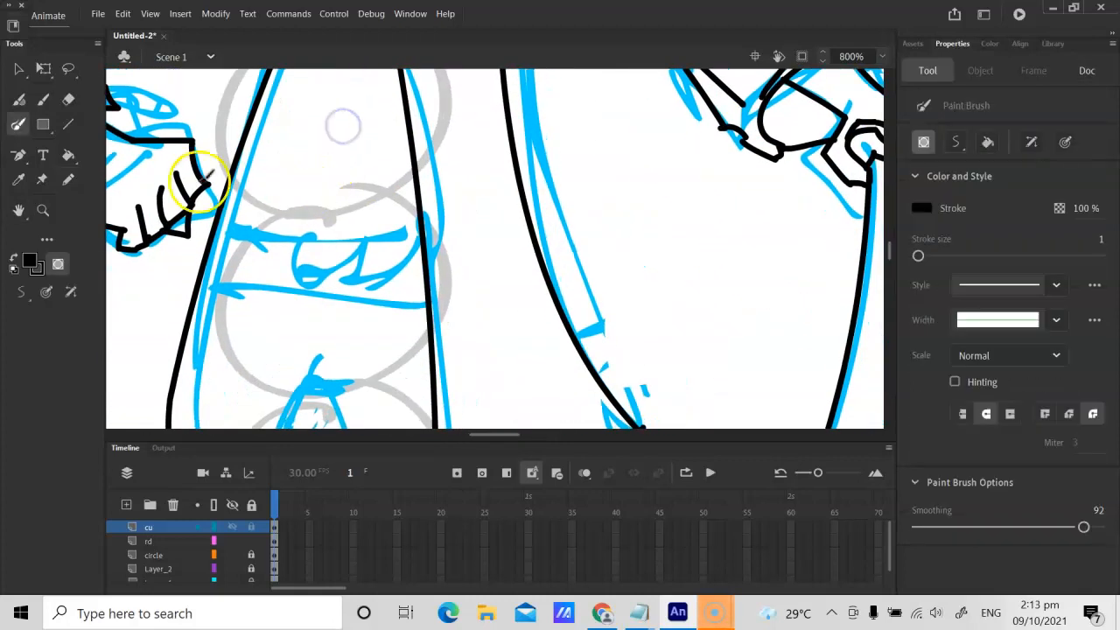
pyautogui.click(69, 180)
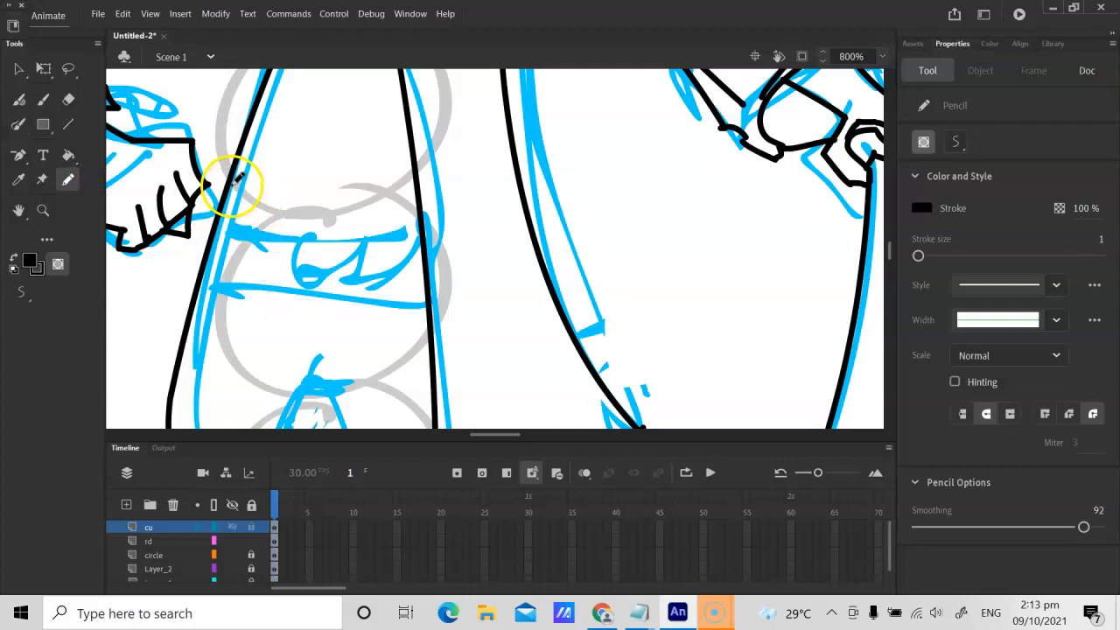
pyautogui.moveTo(277, 228); pyautogui.dragTo(291, 201)
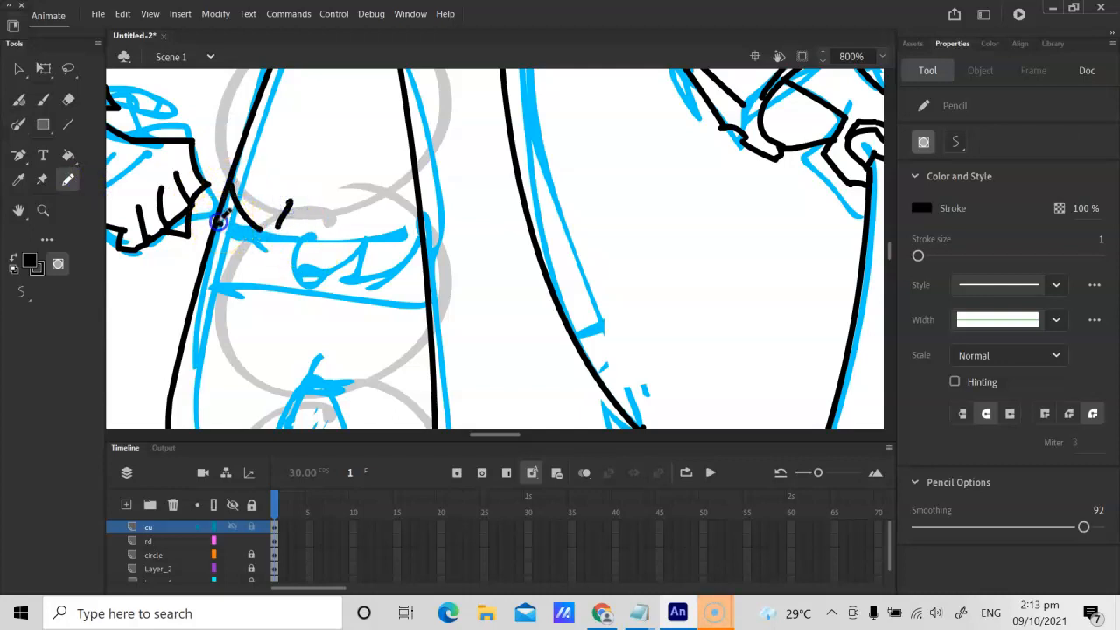
# Step: Pencil the curved belt edges with a square buckle in the middle and a short fly line below it
pyautogui.moveTo(302, 250)
pyautogui.mouseDown()
pyautogui.moveTo(306, 278)
pyautogui.moveTo(320, 263)
pyautogui.moveTo(319, 274)
pyautogui.moveTo(321, 263)
pyautogui.moveTo(333, 260)
pyautogui.moveTo(335, 276)
pyautogui.moveTo(324, 273)
pyautogui.moveTo(349, 282)
pyautogui.mouseUp()
pyautogui.moveTo(208, 256)
pyautogui.mouseDown()
pyautogui.moveTo(325, 286)
pyautogui.moveTo(423, 257)
pyautogui.moveTo(348, 269)
pyautogui.mouseUp()
pyautogui.moveTo(320, 348)
pyautogui.mouseDown()
pyautogui.moveTo(335, 324)
pyautogui.moveTo(335, 336)
pyautogui.mouseUp()
pyautogui.hotkey('ctrl', 'z')
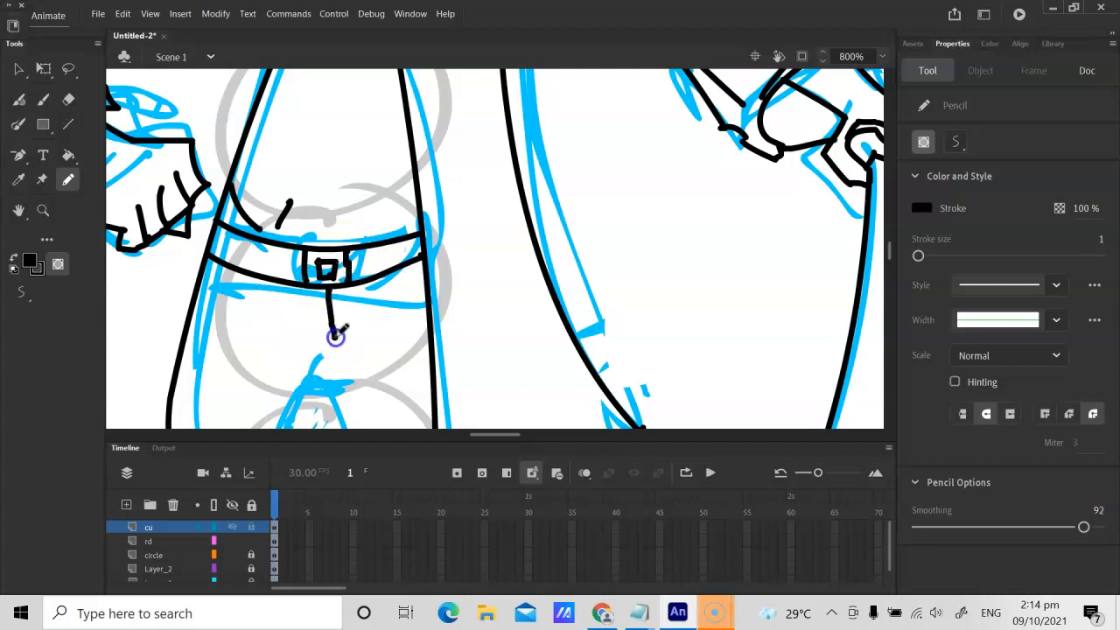
# Step: Pencil both thigh edges of the left-hand leg from the crotch and coat hem down, with jagged folds at the knee
pyautogui.hotkey('ctrl', '-')
pyautogui.hotkey('ctrl', '-')
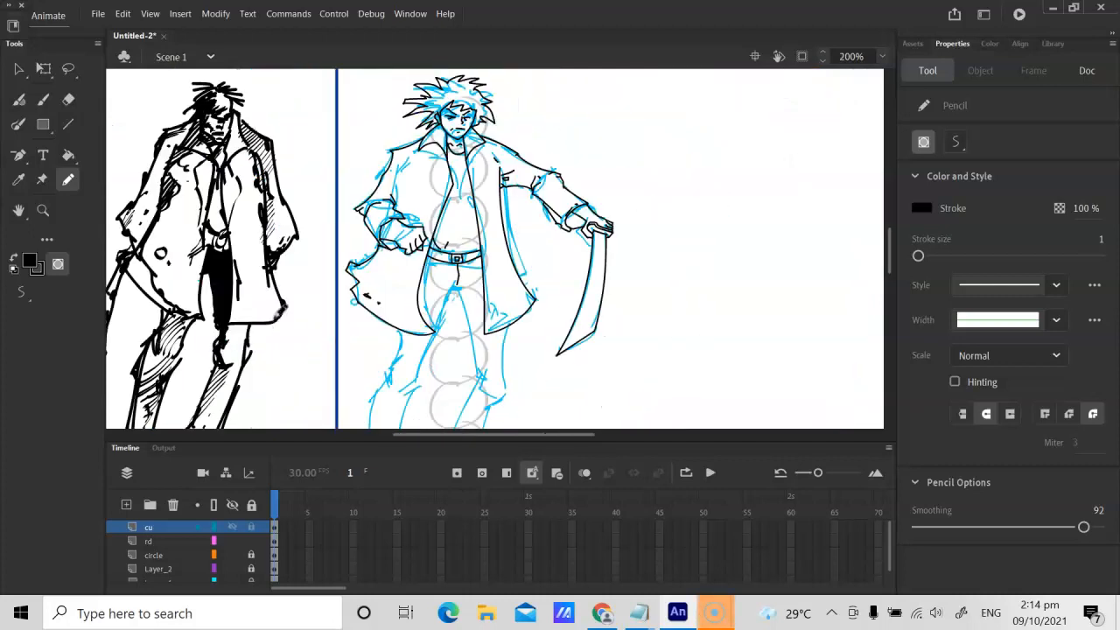
pyautogui.press('h')
pyautogui.moveTo(437, 245)
pyautogui.mouseDown()
pyautogui.moveTo(479, 198)
pyautogui.moveTo(497, 222)
pyautogui.mouseUp()
pyautogui.hotkey('ctrl', '=')
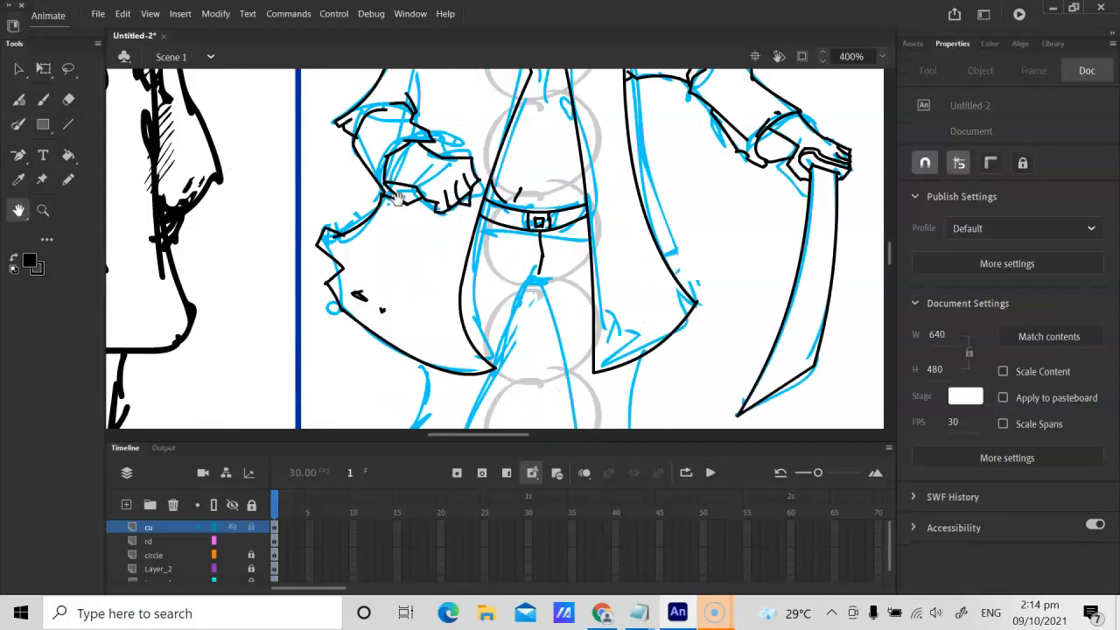
pyautogui.moveTo(447, 314)
pyautogui.mouseDown()
pyautogui.moveTo(441, 153)
pyautogui.moveTo(435, 187)
pyautogui.mouseUp()
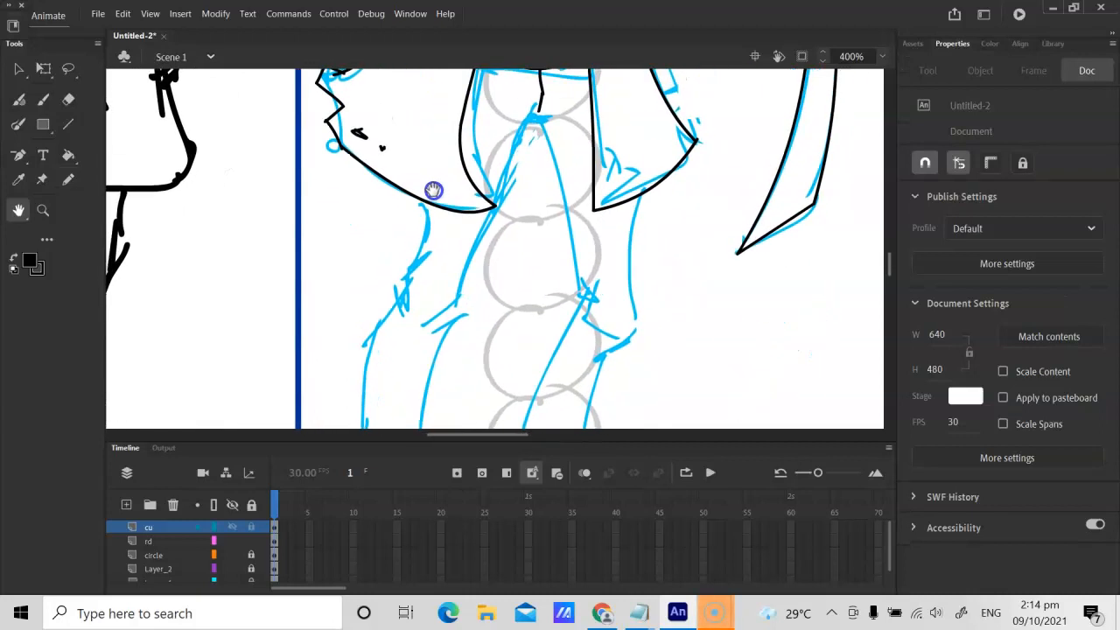
pyautogui.press('b')
pyautogui.click(68, 180)
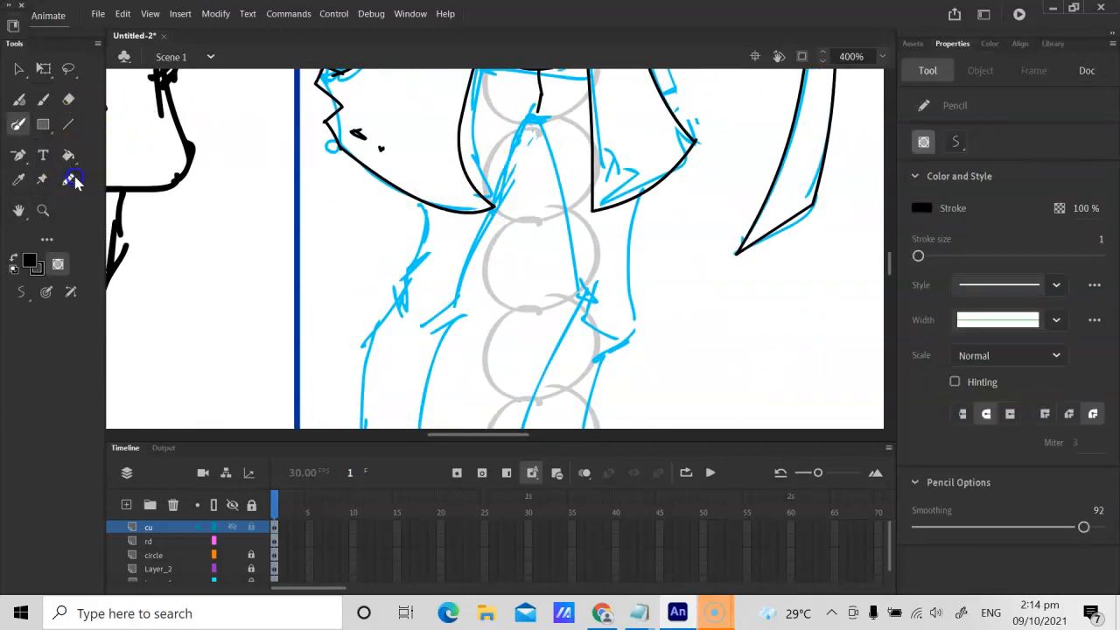
pyautogui.moveTo(523, 124)
pyautogui.mouseDown()
pyautogui.moveTo(536, 114)
pyautogui.moveTo(540, 130)
pyautogui.moveTo(481, 221)
pyautogui.mouseUp()
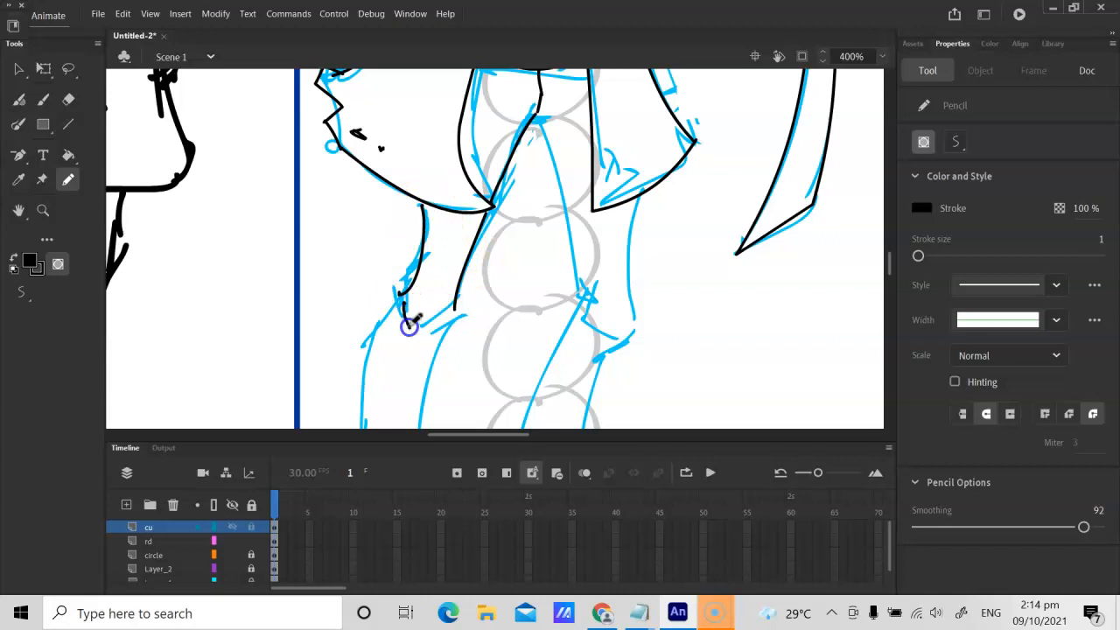
pyautogui.moveTo(402, 307)
pyautogui.mouseDown()
pyautogui.moveTo(398, 298)
pyautogui.moveTo(394, 318)
pyautogui.mouseUp()
pyautogui.moveTo(448, 321)
pyautogui.mouseDown()
pyautogui.moveTo(455, 312)
pyautogui.moveTo(444, 329)
pyautogui.mouseUp()
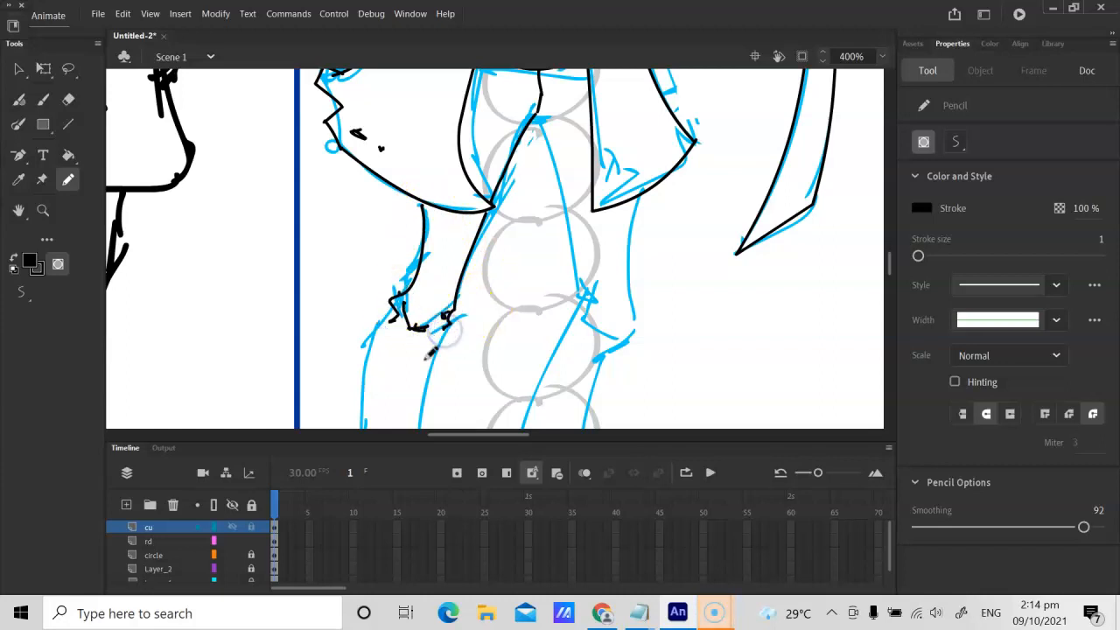
# Step: Pencil the left-hand leg's outer shin from the knee down and outline the flared trouser cuff at the ankle
pyautogui.press('h')
pyautogui.moveTo(413, 370); pyautogui.dragTo(508, 197)
pyautogui.press('y')
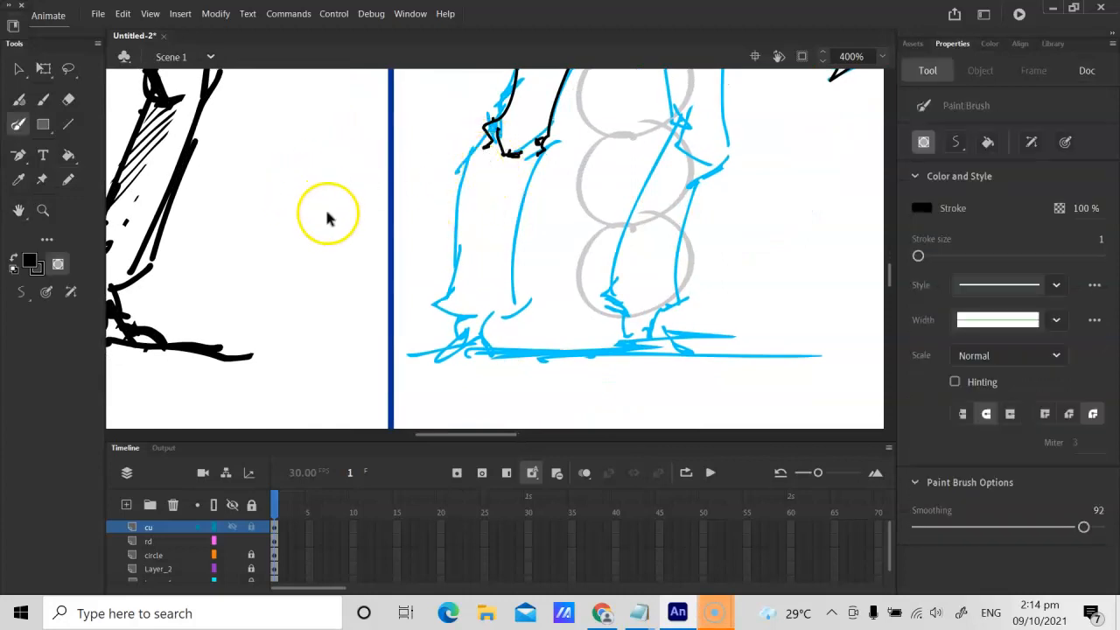
pyautogui.click(68, 179)
pyautogui.moveTo(482, 142)
pyautogui.mouseDown()
pyautogui.moveTo(464, 192)
pyautogui.moveTo(454, 302)
pyautogui.mouseUp()
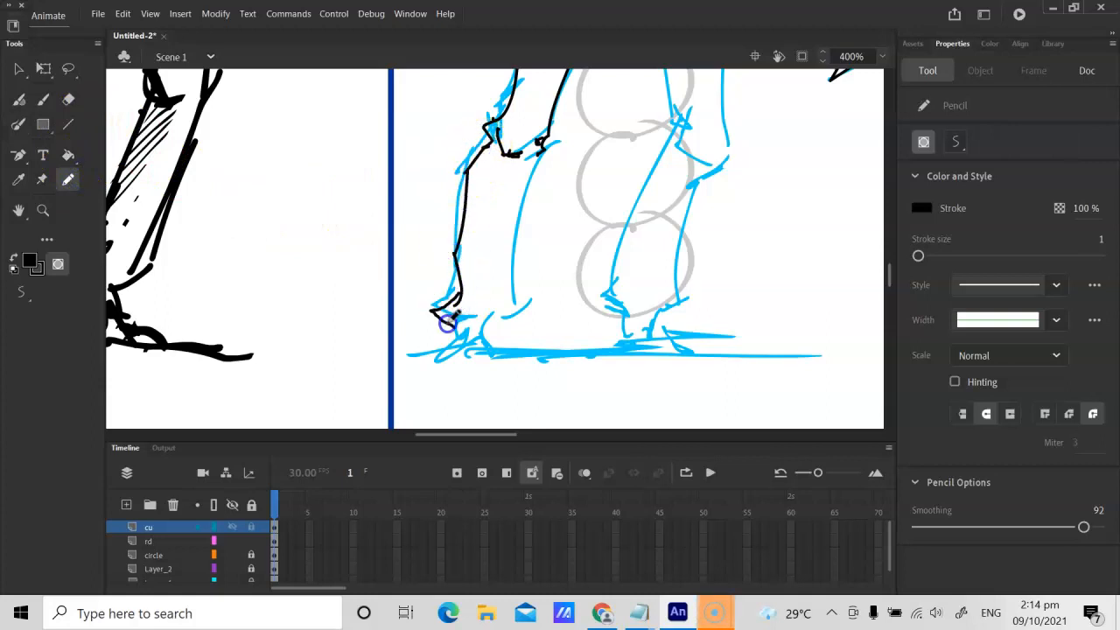
pyautogui.click(69, 124)
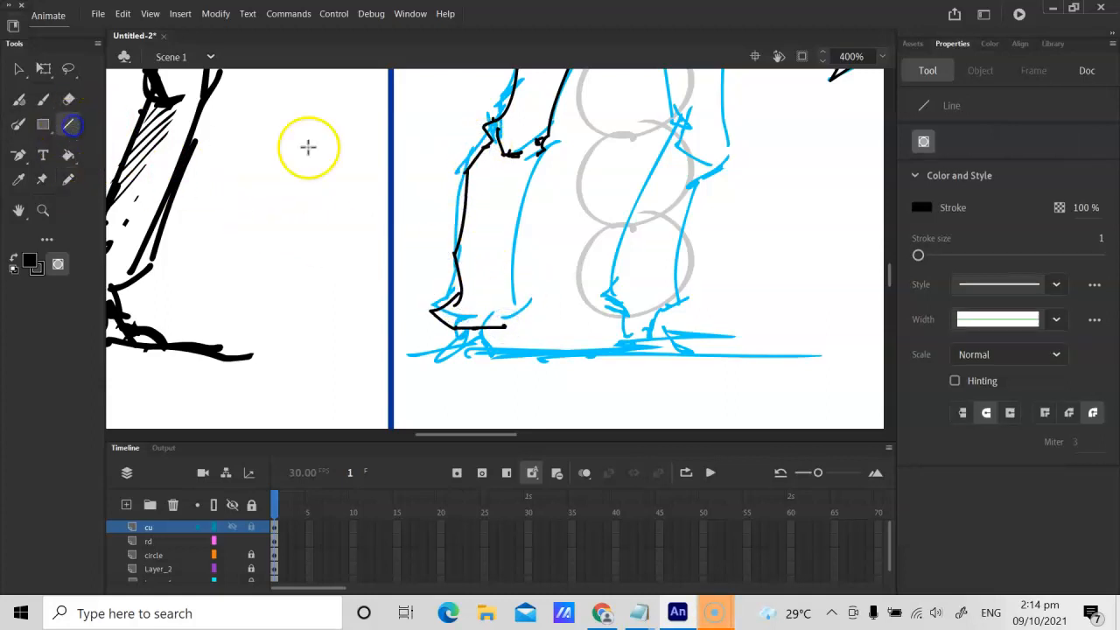
pyautogui.moveTo(539, 151)
pyautogui.mouseDown()
pyautogui.moveTo(510, 240)
pyautogui.moveTo(508, 328)
pyautogui.mouseUp()
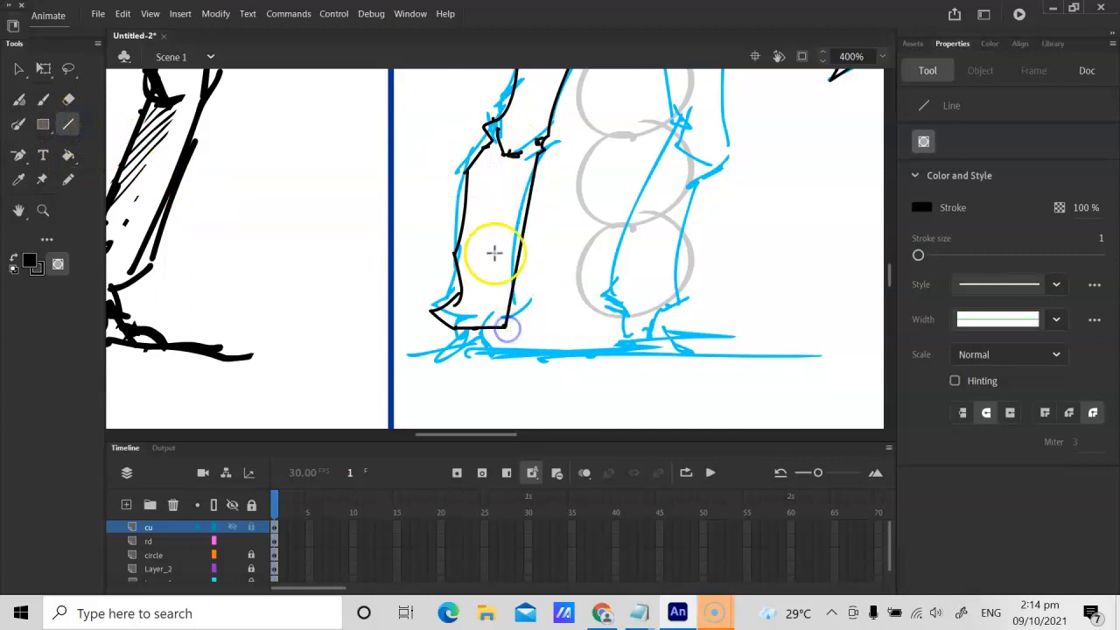
pyautogui.press('v')
pyautogui.click(539, 234)
pyautogui.click(514, 226)
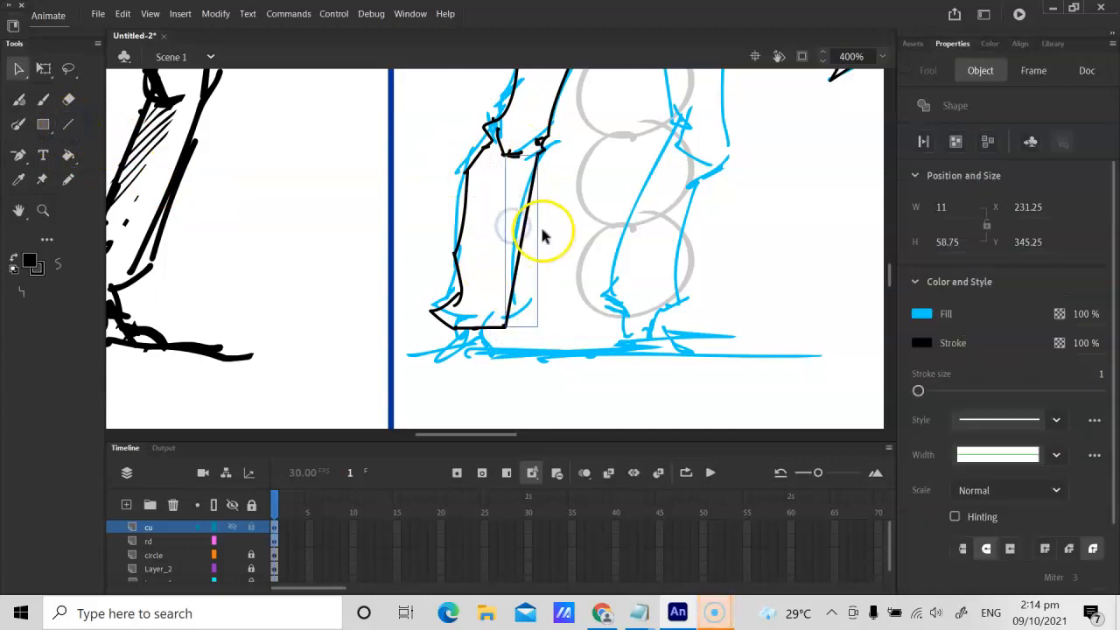
pyautogui.press('Delete')
# Step: Draw the left-hand leg's inner shin as a black line from the knee to the cuff corner and bend it inward
pyautogui.press('n')
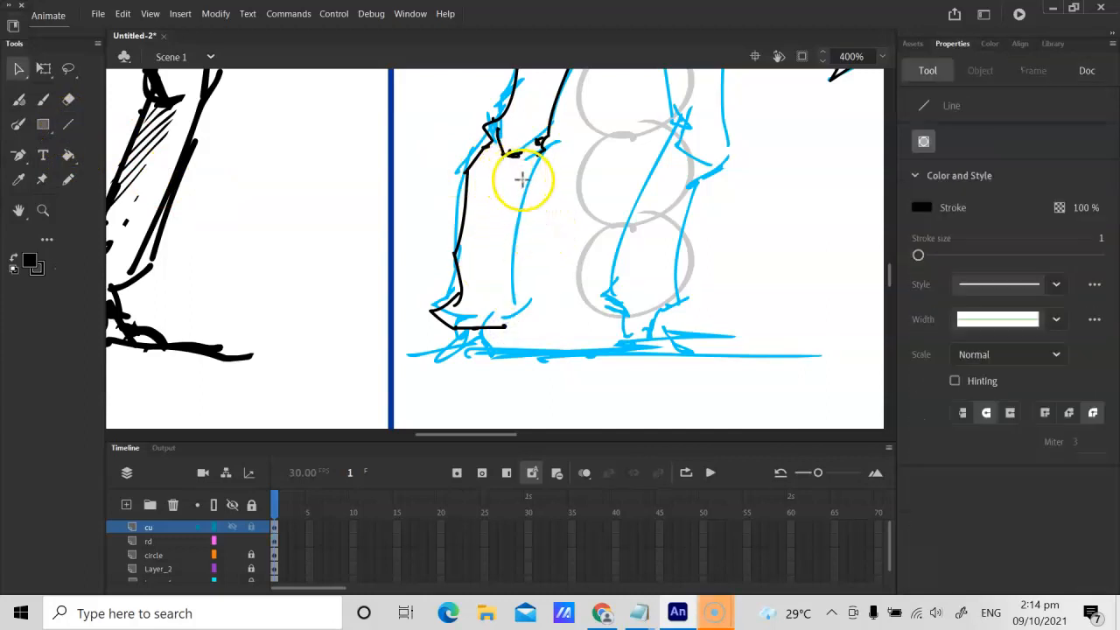
pyautogui.moveTo(506, 306); pyautogui.dragTo(504, 325)
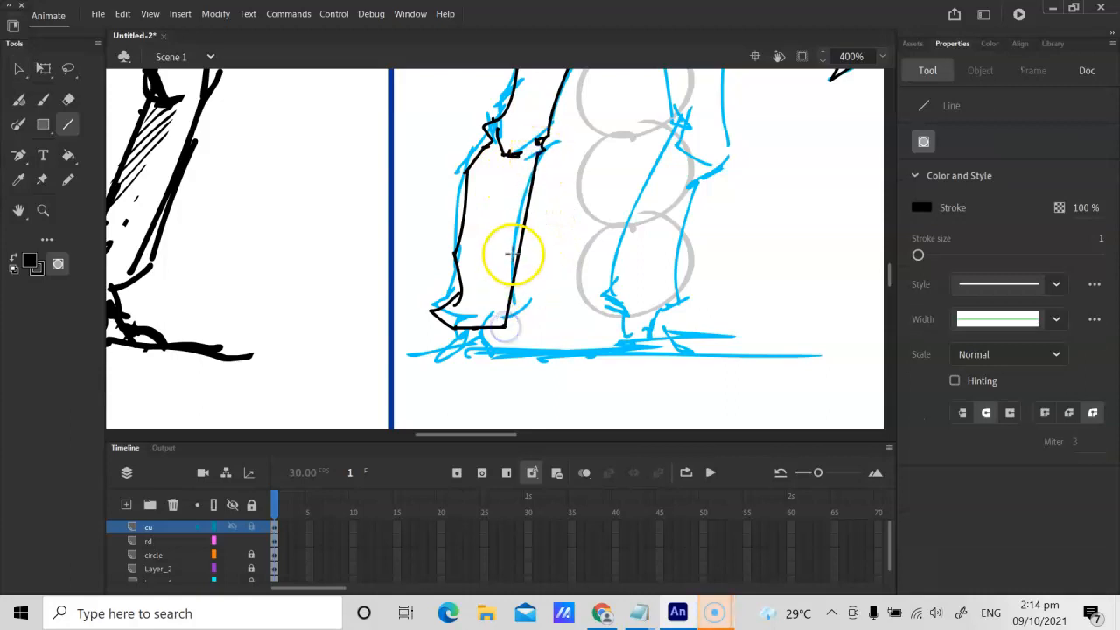
pyautogui.press('v')
pyautogui.moveTo(525, 234); pyautogui.dragTo(513, 231)
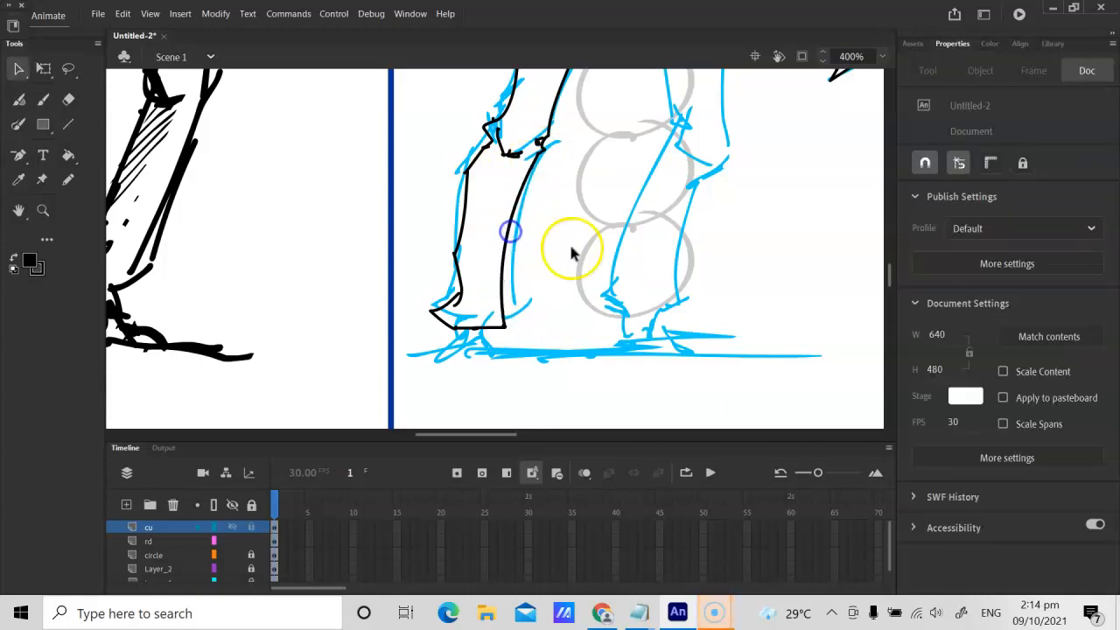
# Step: Draw the right-hand leg's inner thigh in black from the crotch to the knee and curve it slightly outward
pyautogui.moveTo(627, 238); pyautogui.dragTo(467, 335)
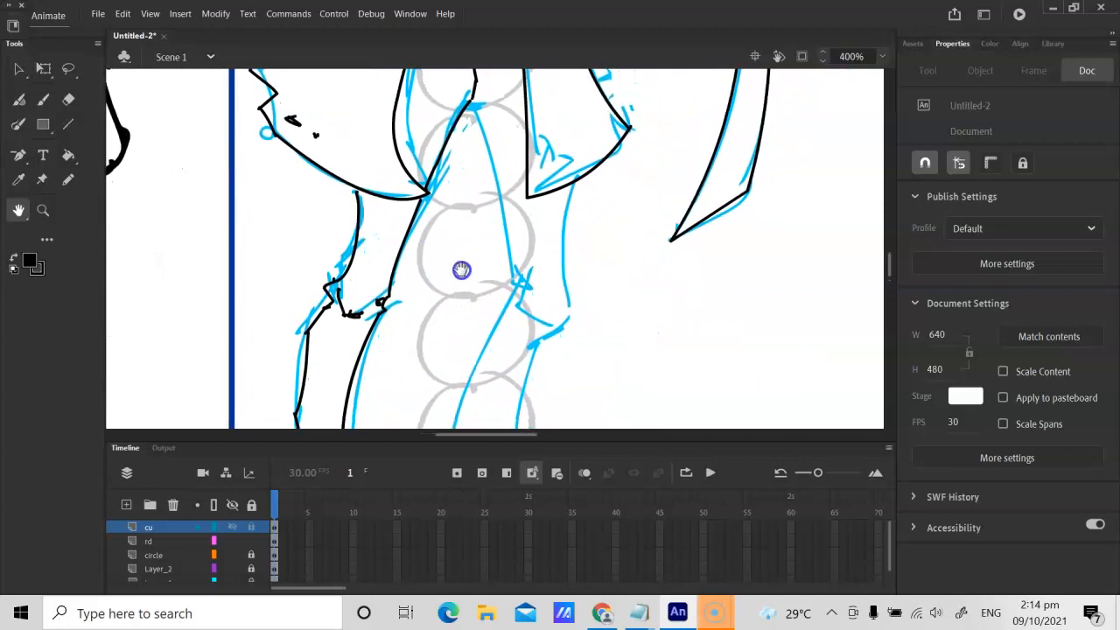
pyautogui.press('n')
pyautogui.moveTo(464, 110); pyautogui.dragTo(512, 304)
pyautogui.press('v')
pyautogui.moveTo(491, 209); pyautogui.dragTo(500, 210)
# Step: Pencil a small jagged fold at the right-hand leg's inner knee and draw a curved black shin line from it to the ankle
pyautogui.moveTo(534, 306); pyautogui.dragTo(556, 207)
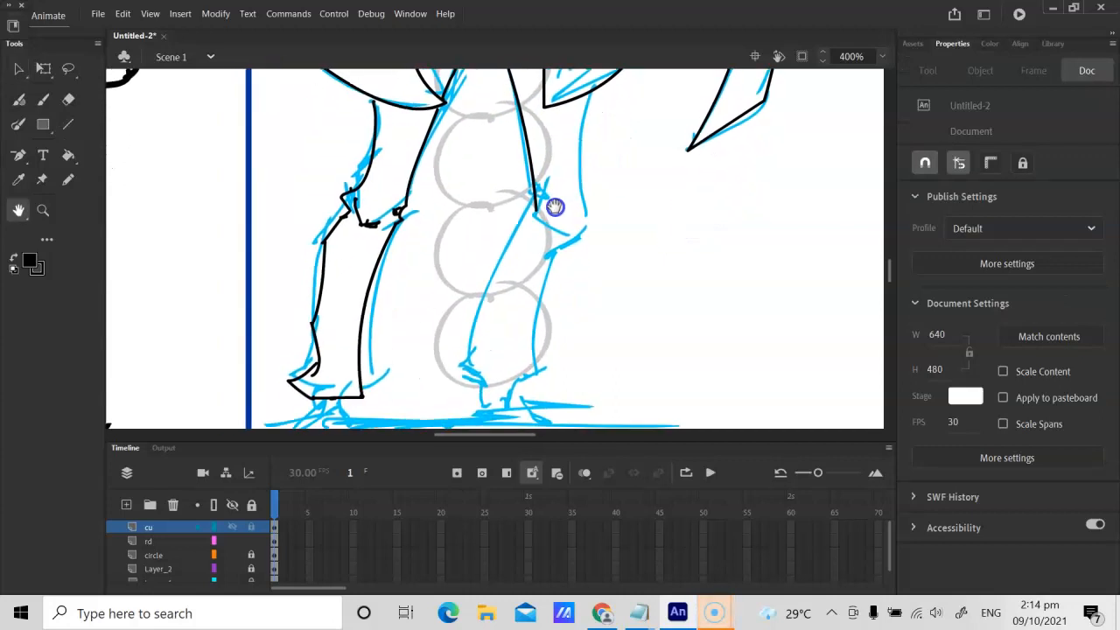
pyautogui.press('y')
pyautogui.click(77, 180)
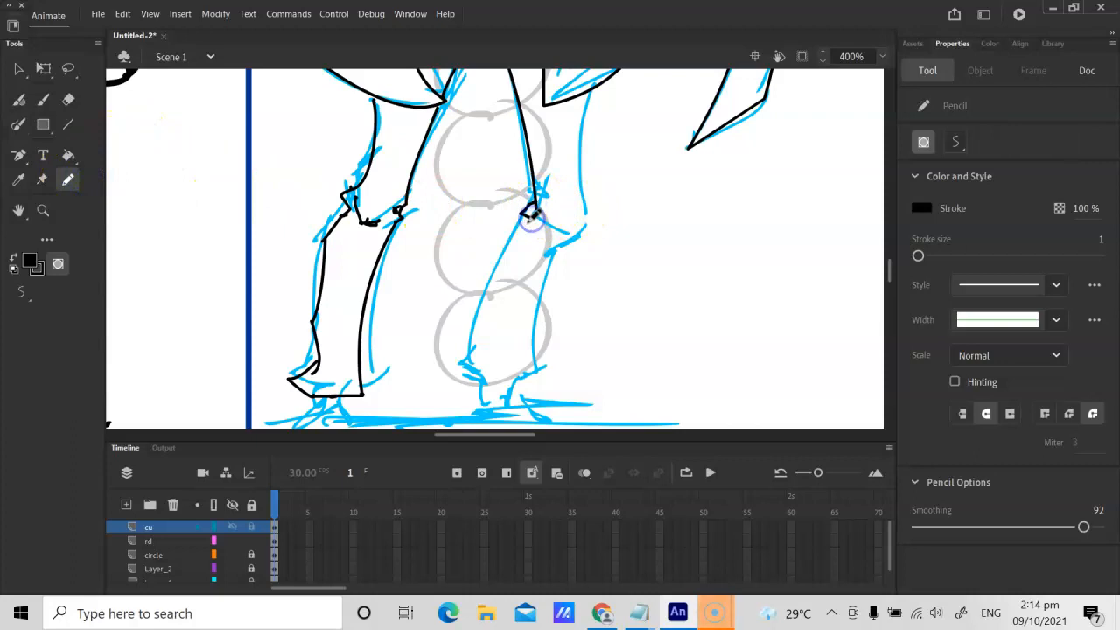
pyautogui.press('n')
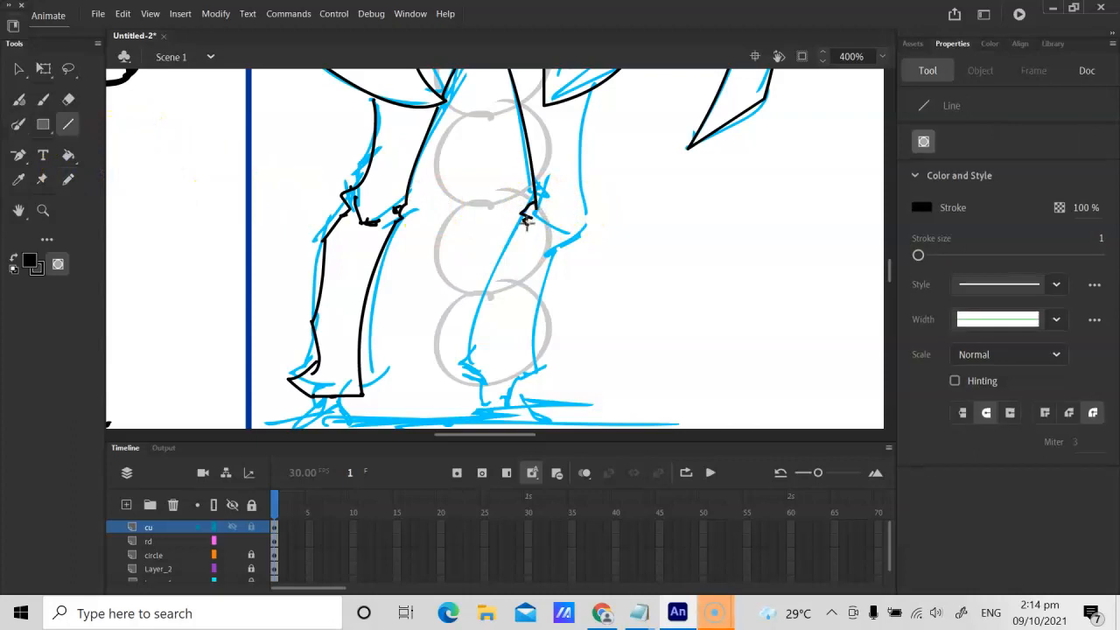
pyautogui.moveTo(474, 354); pyautogui.dragTo(463, 367)
pyautogui.press('v')
pyautogui.moveTo(492, 299); pyautogui.dragTo(485, 300)
# Step: Pencil the start of the right-hand leg's cuff, the outer knee fold and the outer shin down to the ankle
pyautogui.press('space')
pyautogui.moveTo(509, 336); pyautogui.dragTo(470, 292)
pyautogui.press('y')
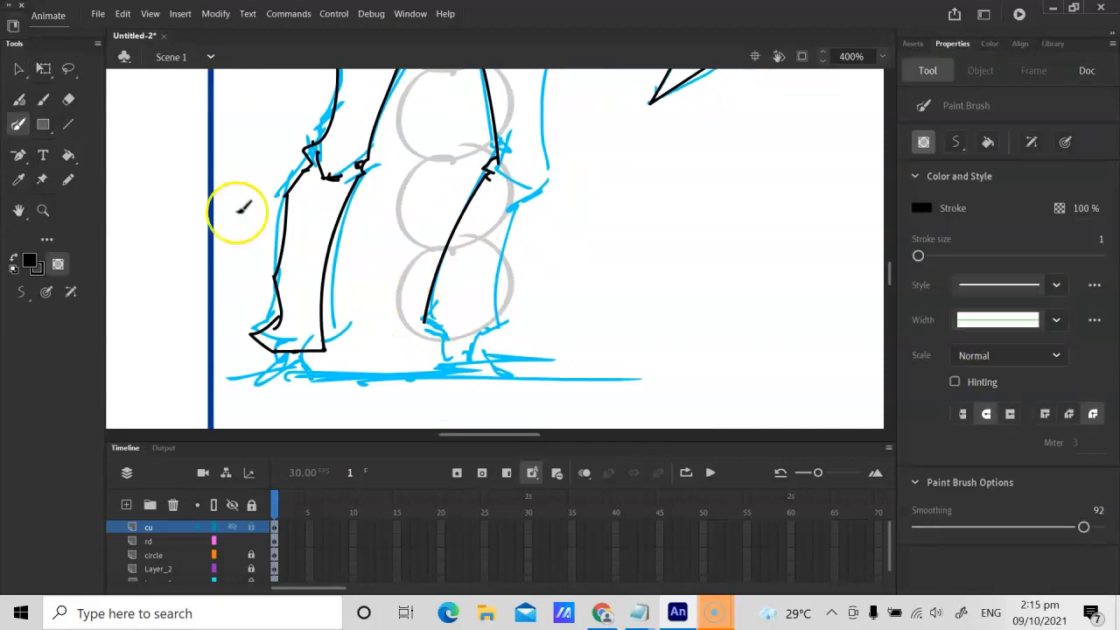
pyautogui.click(69, 180)
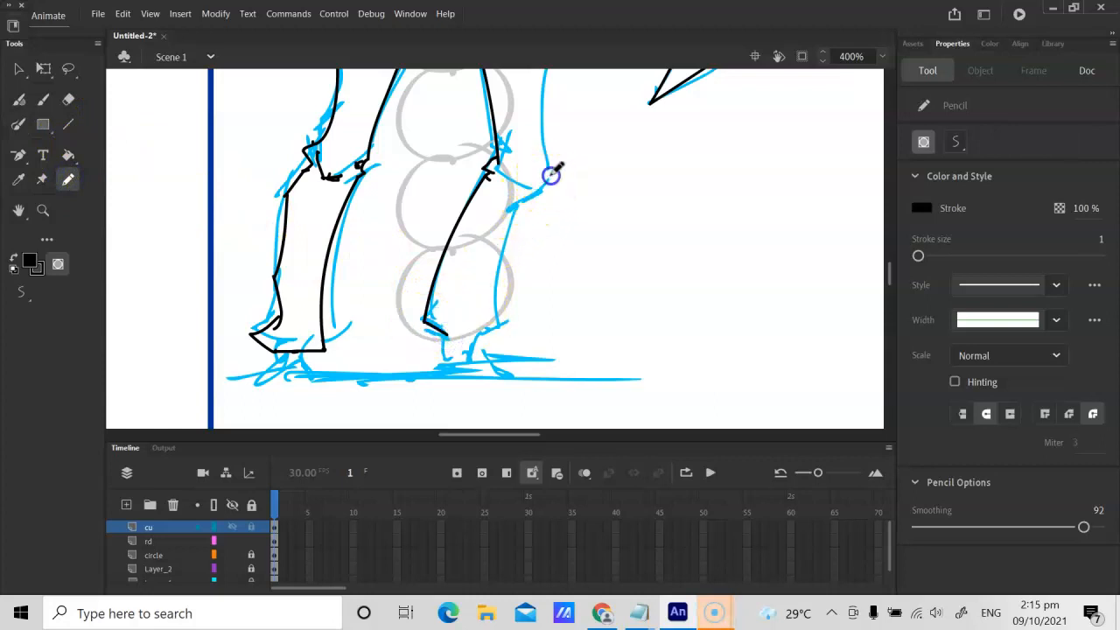
pyautogui.moveTo(531, 183)
pyautogui.mouseDown()
pyautogui.moveTo(487, 273)
pyautogui.moveTo(479, 310)
pyautogui.mouseUp()
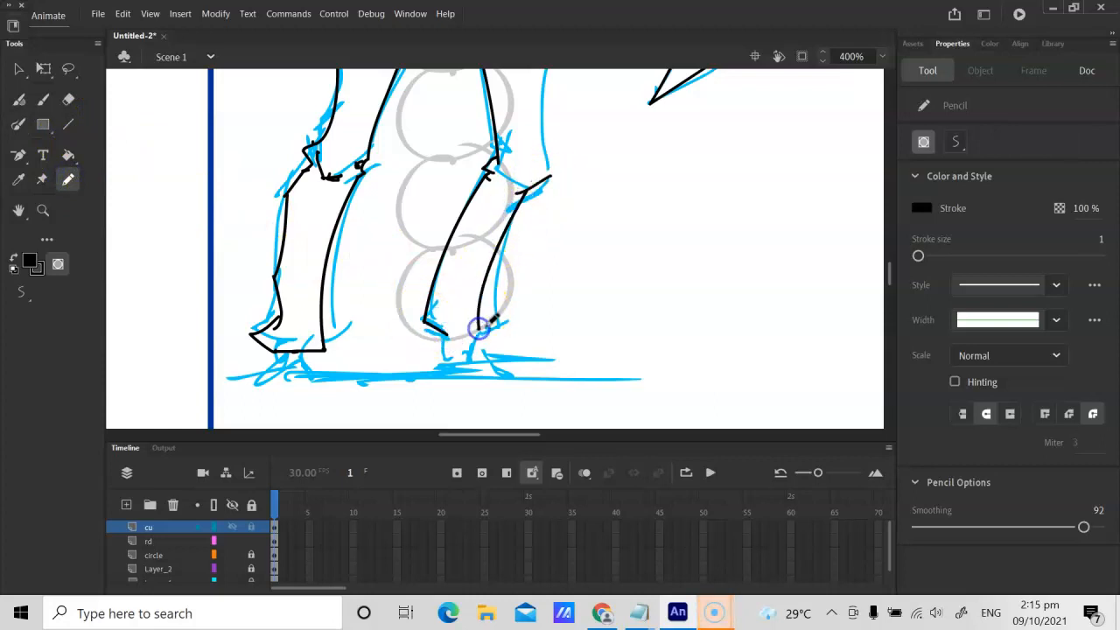
# Step: Pencil the right-hand leg's outer thigh from the coat hem down to the knee
pyautogui.press('h')
pyautogui.moveTo(551, 229); pyautogui.dragTo(491, 378)
pyautogui.press('b')
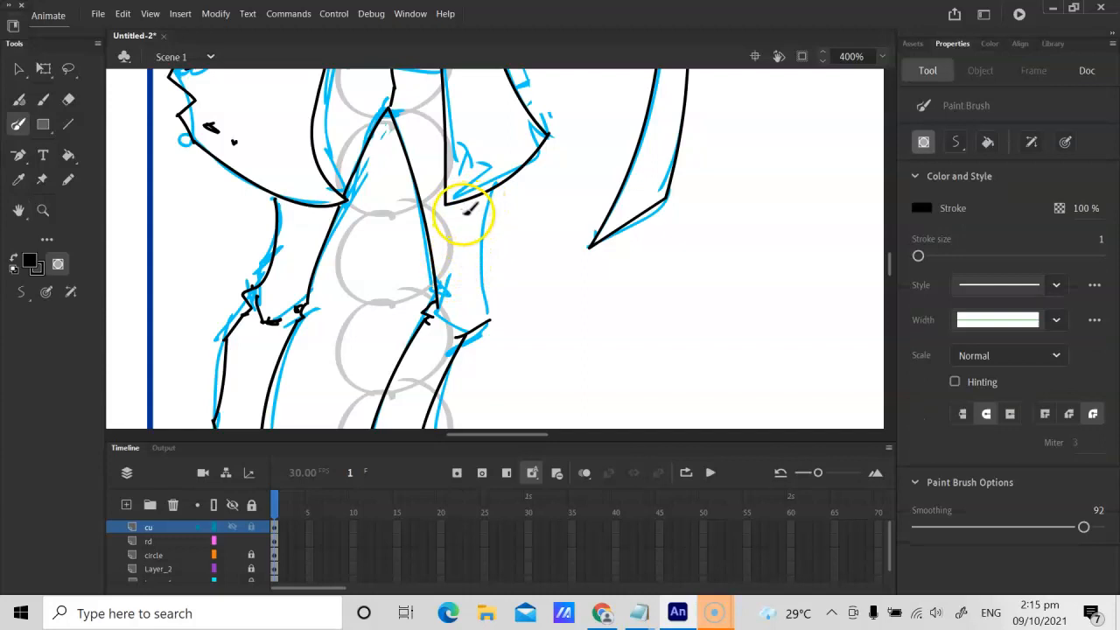
pyautogui.click(69, 179)
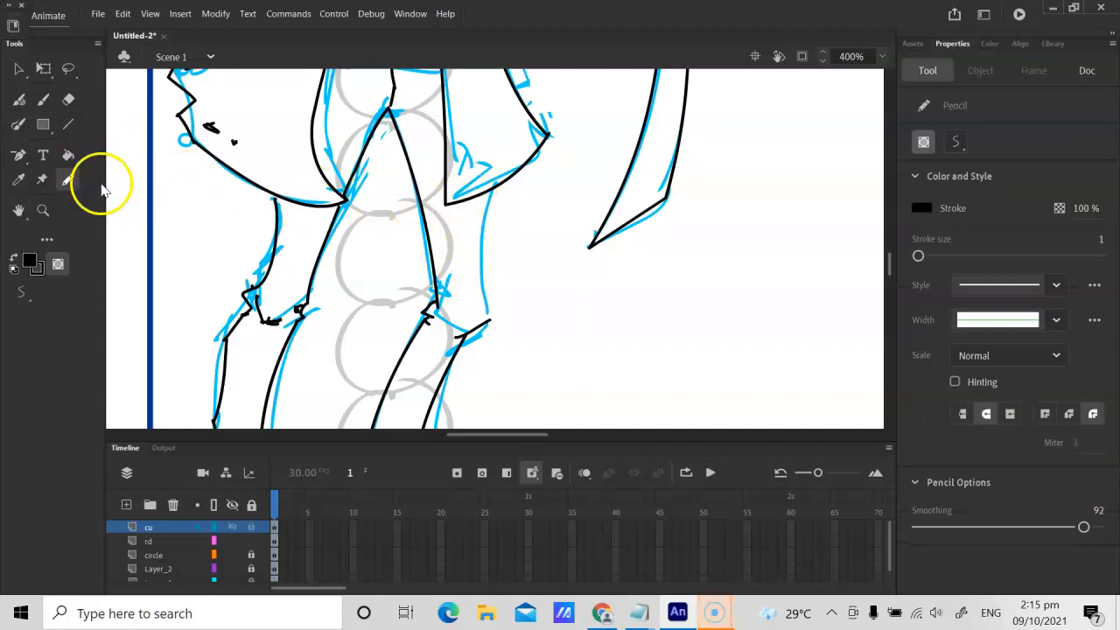
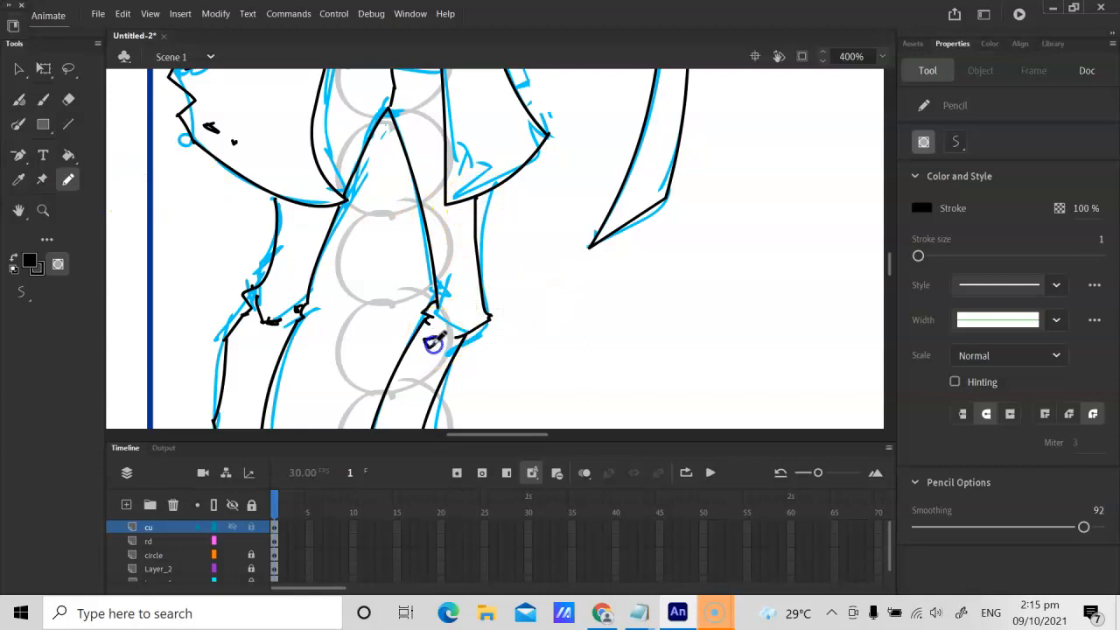
# Step: Pencil a belt loop as two short black lines across the belt, to the left of the buckle
pyautogui.hotkey('ctrl', '1')
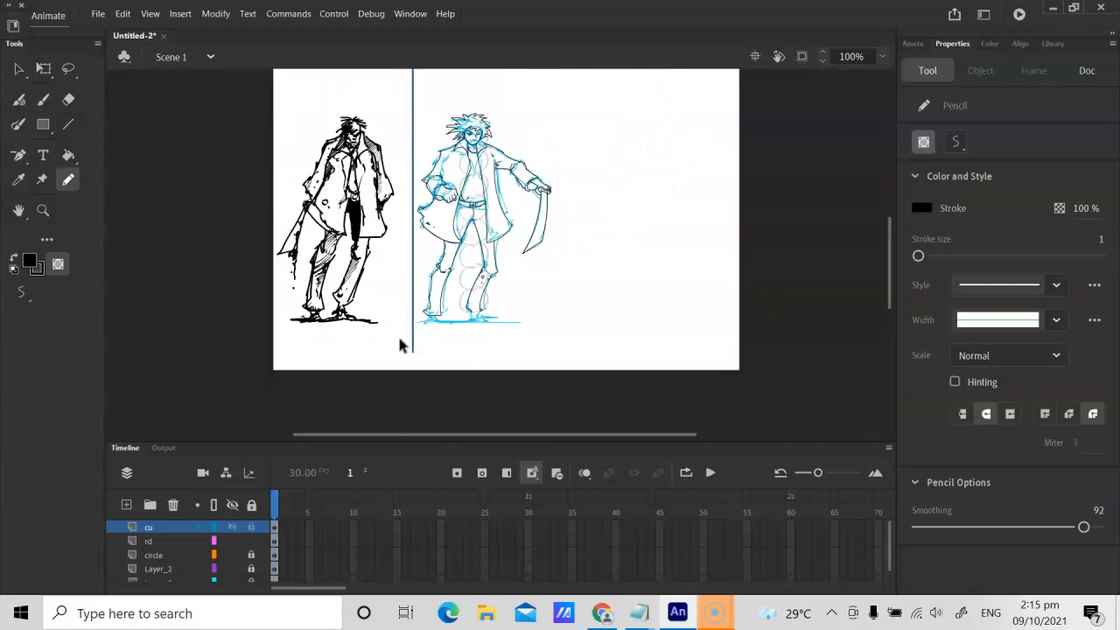
pyautogui.hotkey('ctrl', '4')
pyautogui.press('h')
pyautogui.moveTo(240, 86); pyautogui.dragTo(389, 266)
pyautogui.press('y')
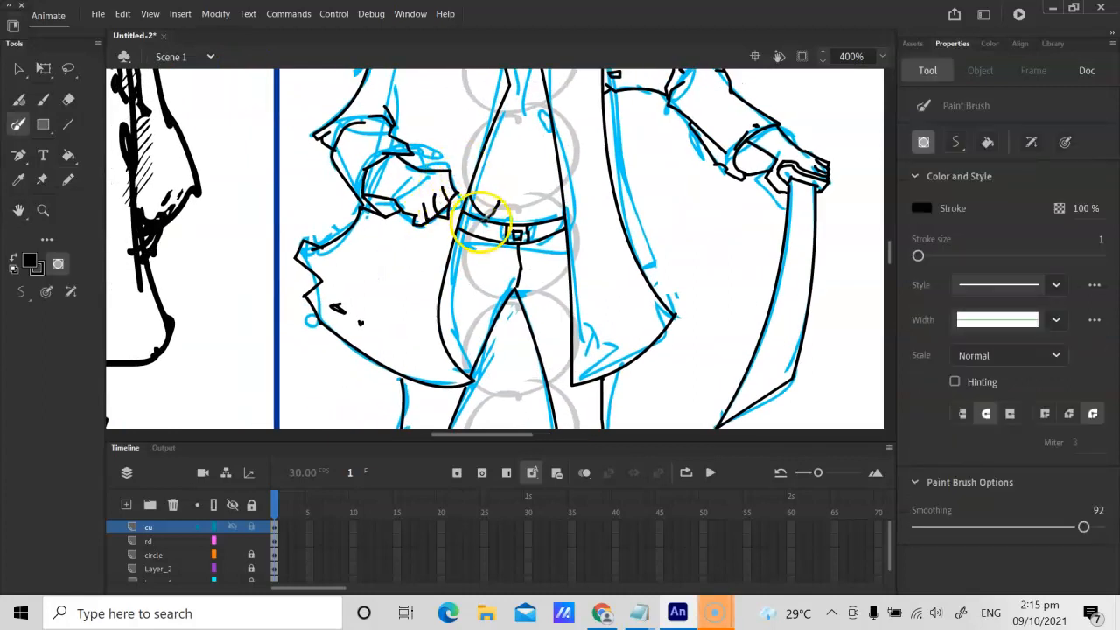
pyautogui.click(68, 179)
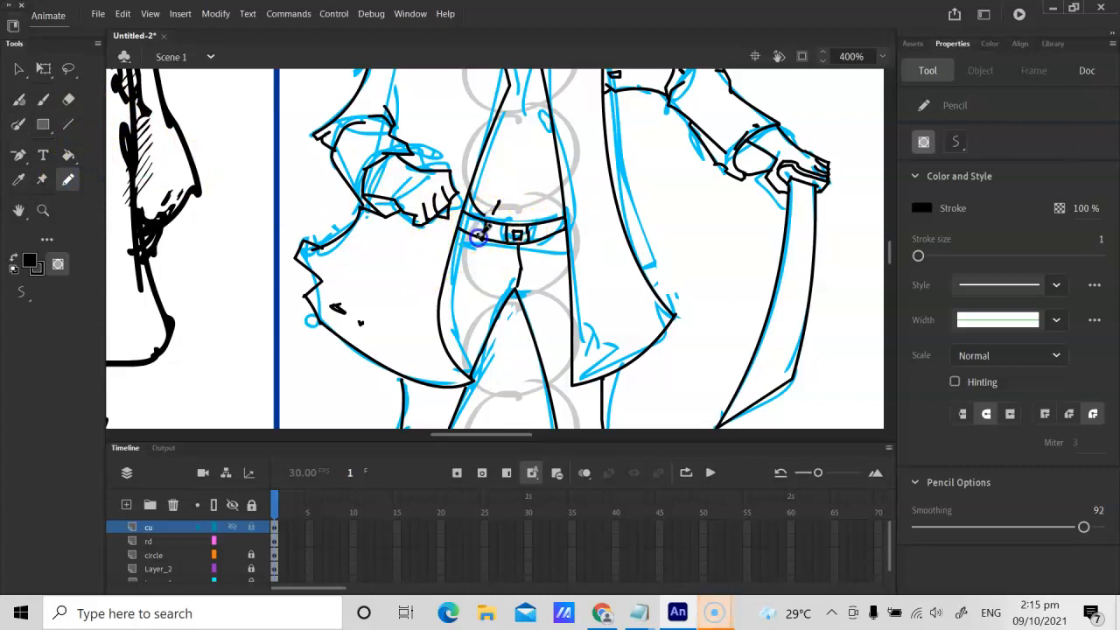
pyautogui.hotkey('ctrl', '=')
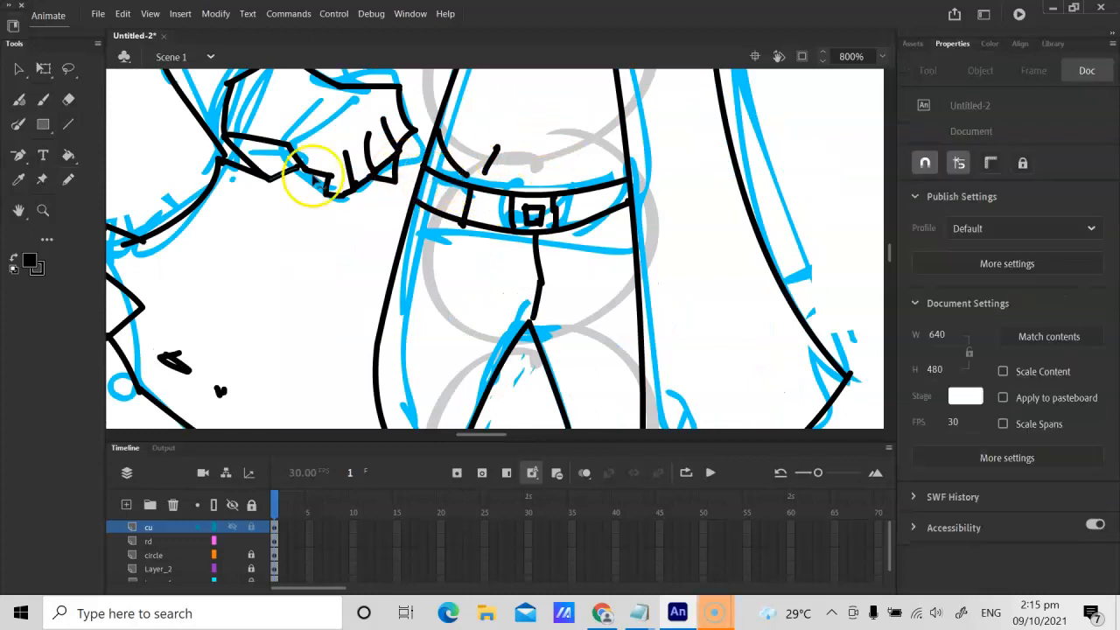
pyautogui.click(68, 179)
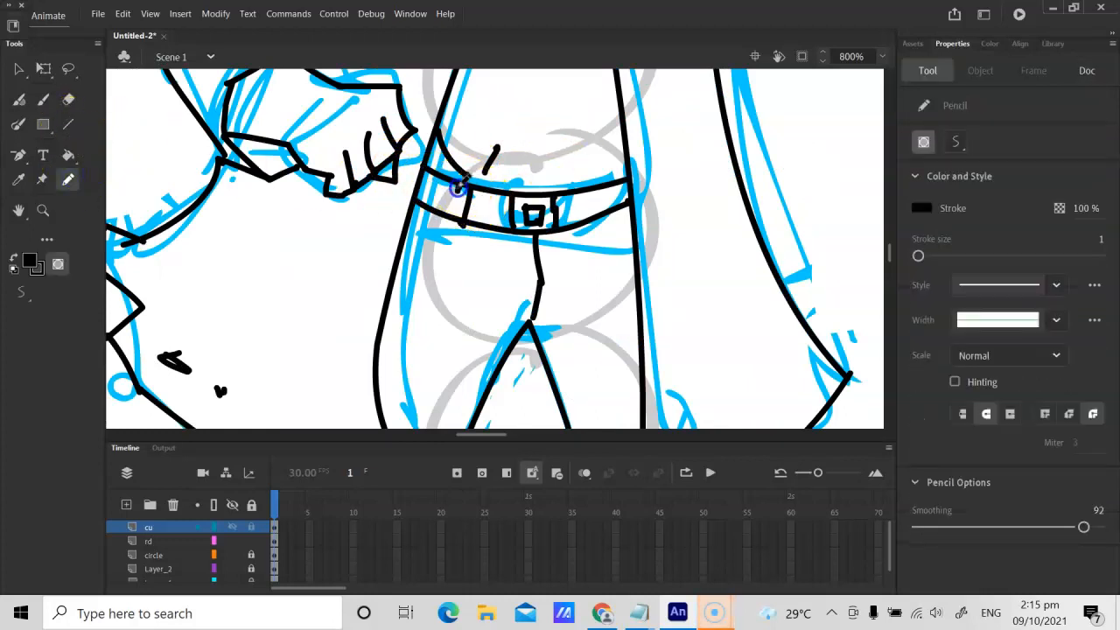
pyautogui.click(585, 194)
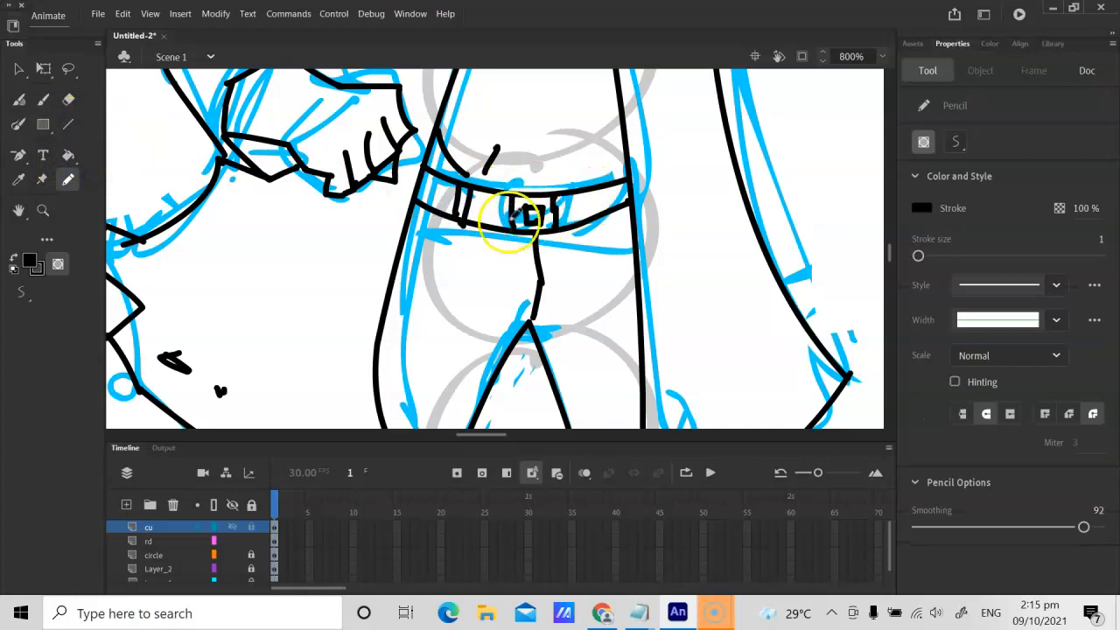
# Step: Delete the slanted right-hand line of the belt loop left of the buckle
pyautogui.press('v')
pyautogui.click(465, 226)
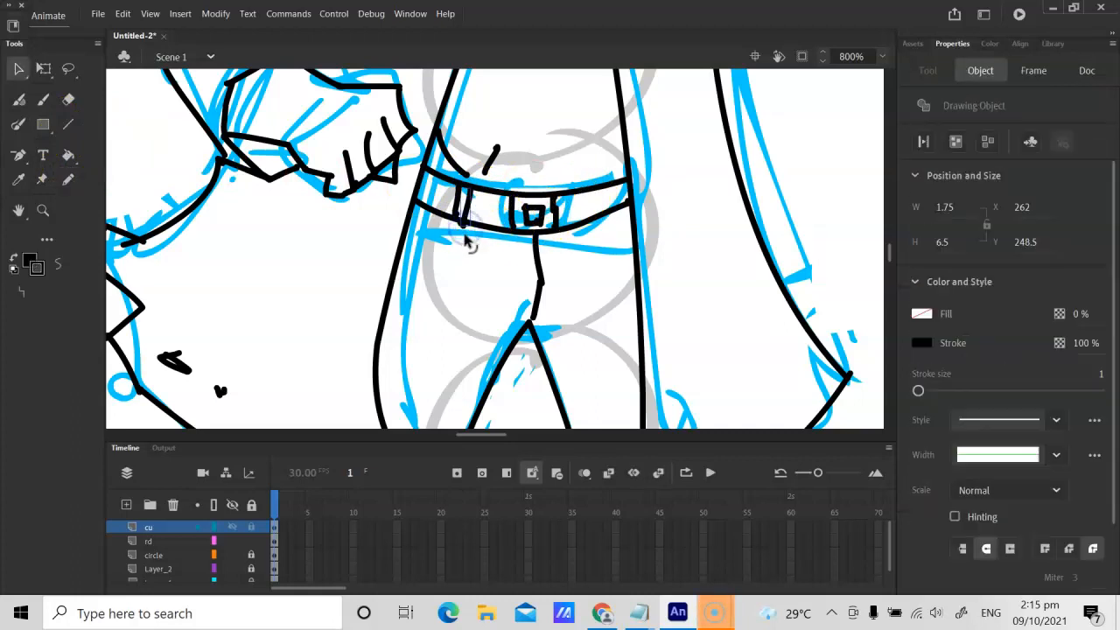
pyautogui.click(469, 231)
pyautogui.press('y')
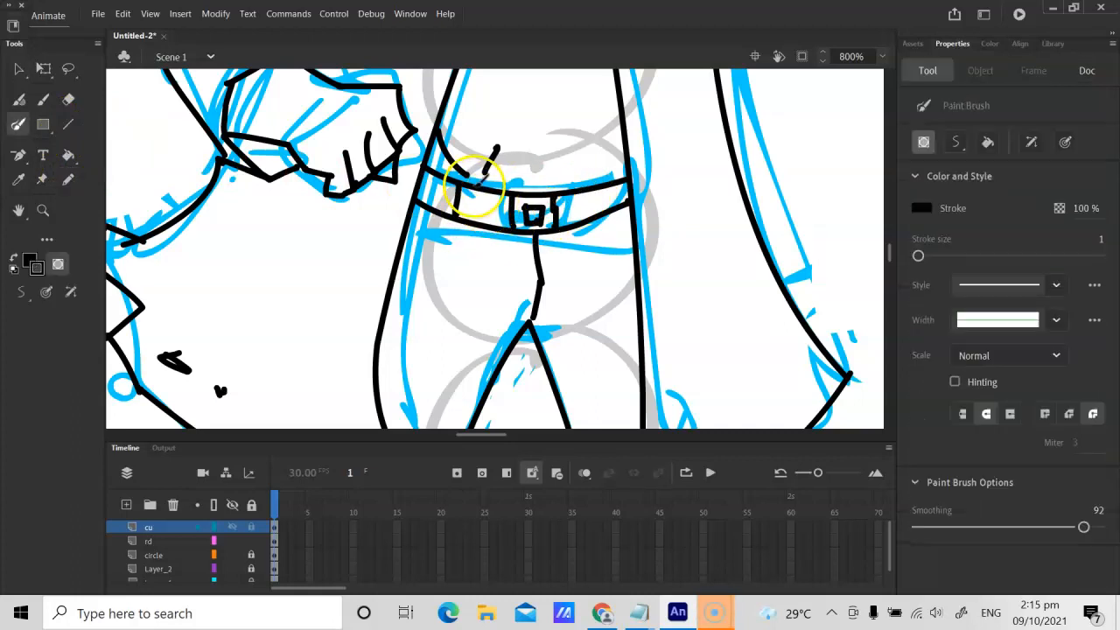
pyautogui.moveTo(474, 270); pyautogui.dragTo(475, 271)
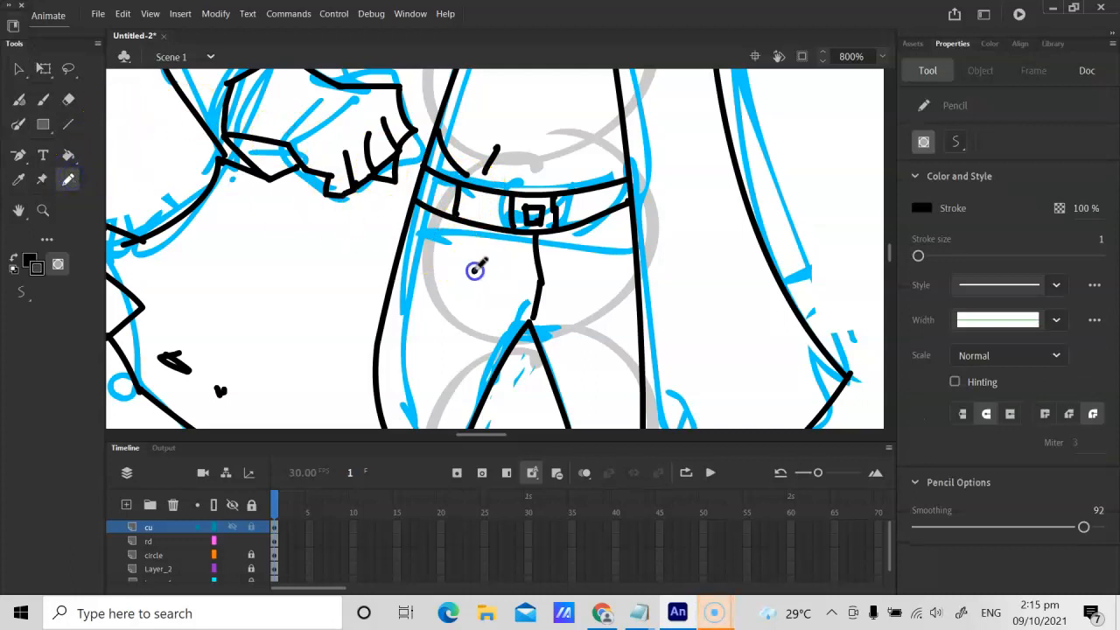
pyautogui.press('v')
pyautogui.click(472, 300)
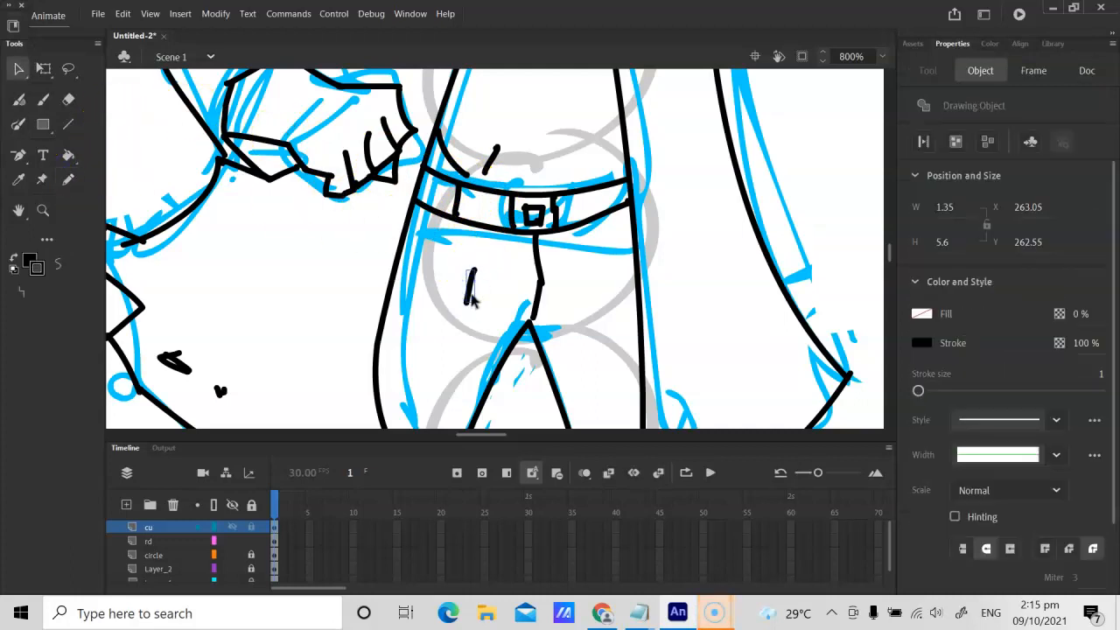
pyautogui.press('Delete')
# Step: Pencil the left belt loop's missing line, a matching loop right of the buckle, and curved pocket openings under both ends of the belt
pyautogui.press('b')
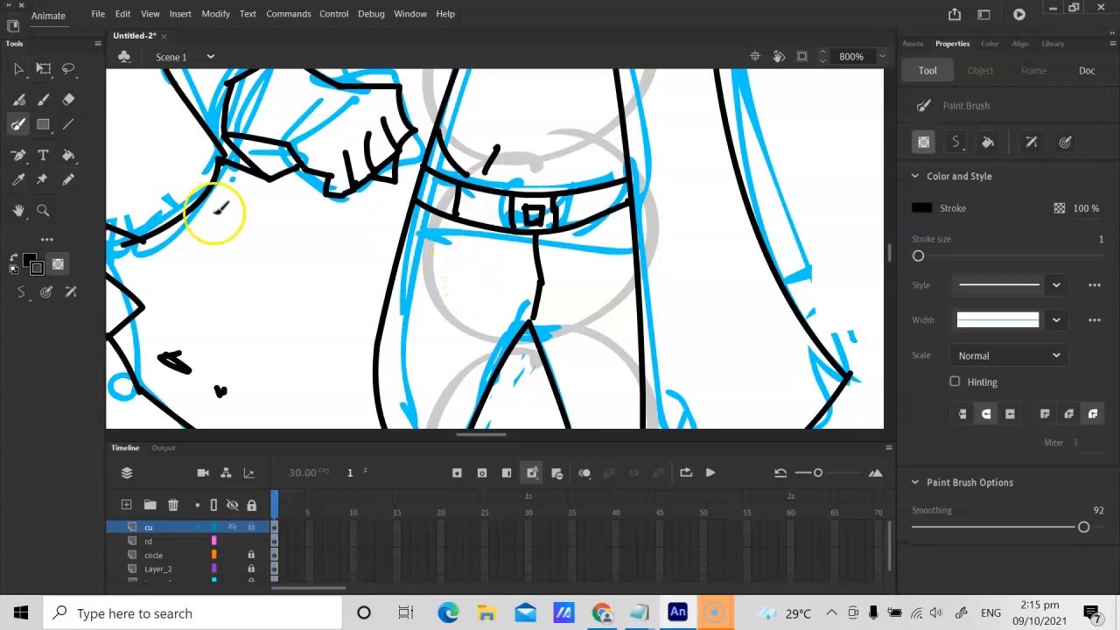
pyautogui.click(68, 180)
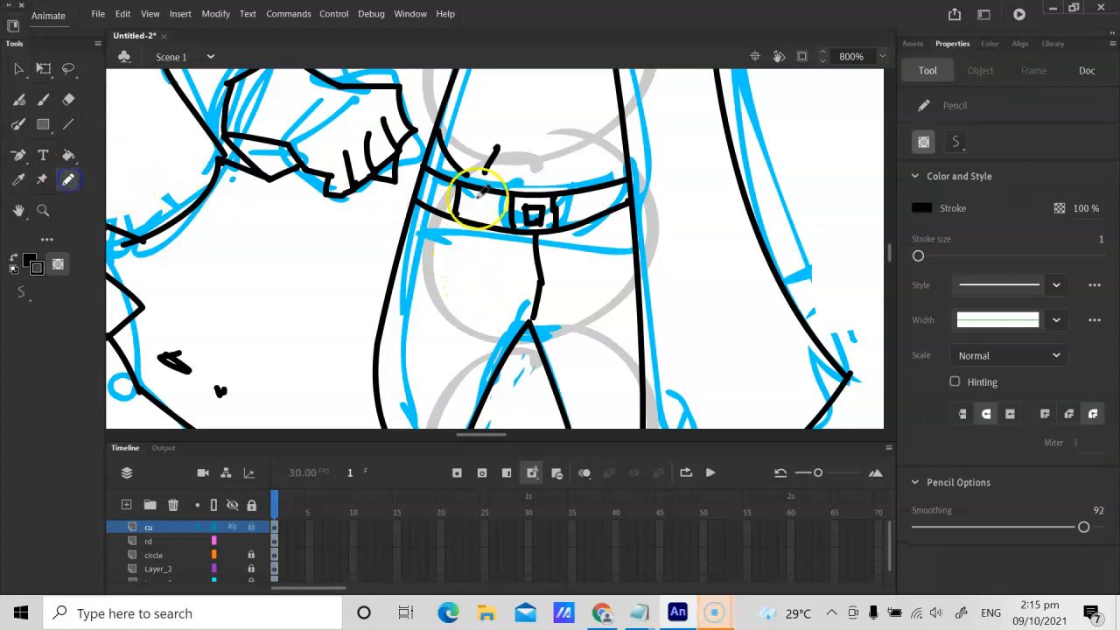
pyautogui.moveTo(473, 219); pyautogui.dragTo(473, 218)
pyautogui.moveTo(592, 215); pyautogui.dragTo(594, 189)
pyautogui.click(446, 232)
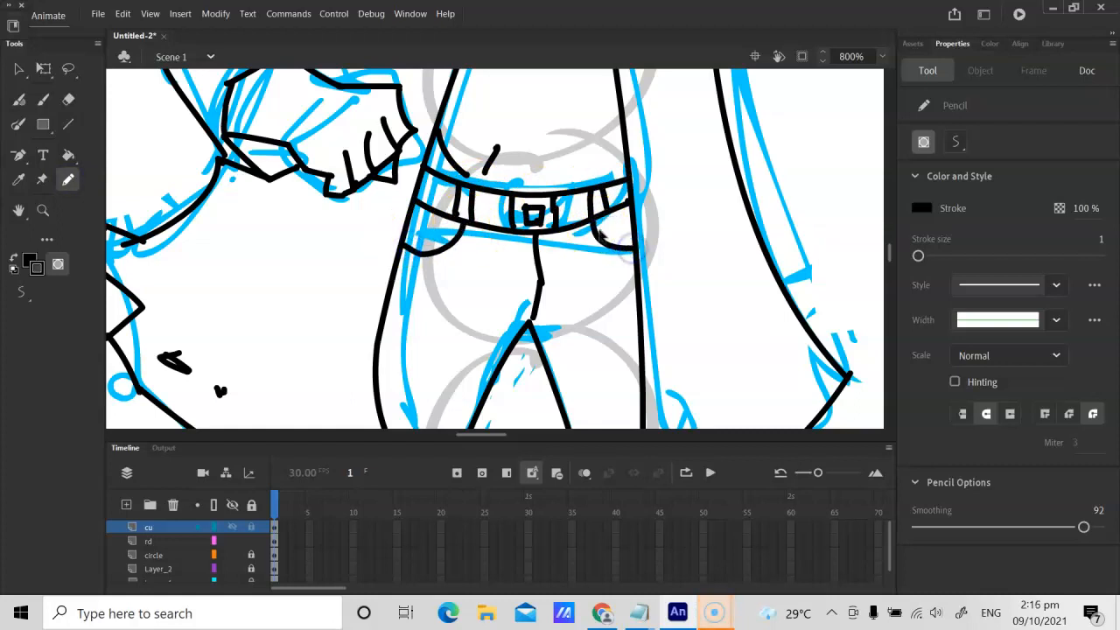
# Step: Pencil the left-hand foot in black below the trouser cuff, with short ankle lines and an uneven shoe outline along the ground
pyautogui.hotkey('ctrl', '-')
pyautogui.press('space')
pyautogui.moveTo(498, 297); pyautogui.dragTo(489, 76)
pyautogui.moveTo(457, 210); pyautogui.dragTo(480, 114)
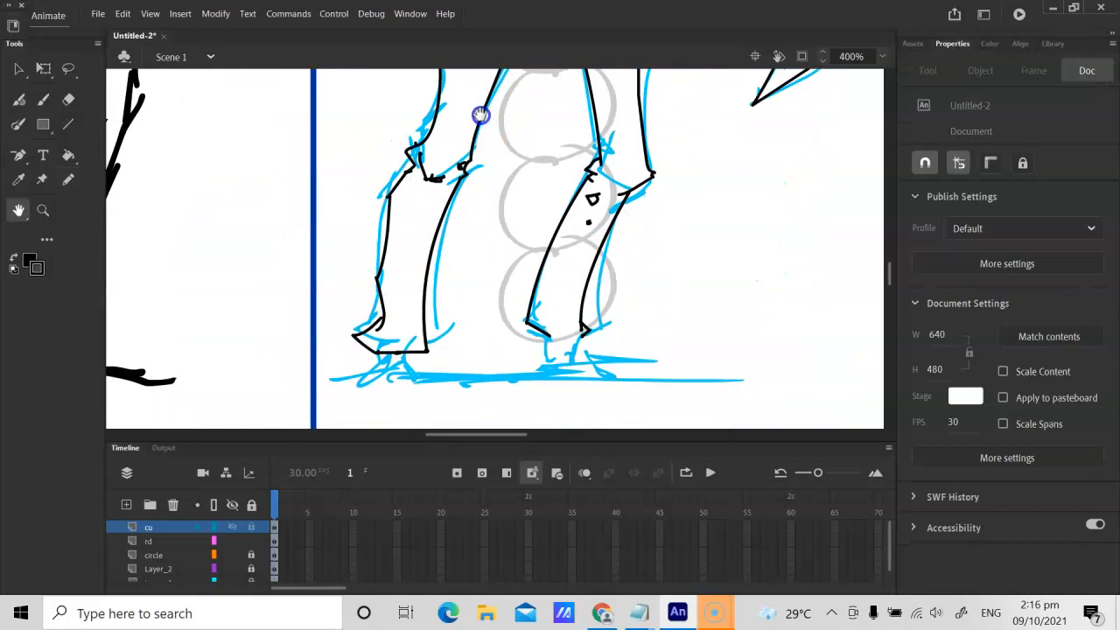
pyautogui.click(414, 136)
pyautogui.hotkey('ctrl', '=')
pyautogui.moveTo(321, 270); pyautogui.dragTo(549, 161)
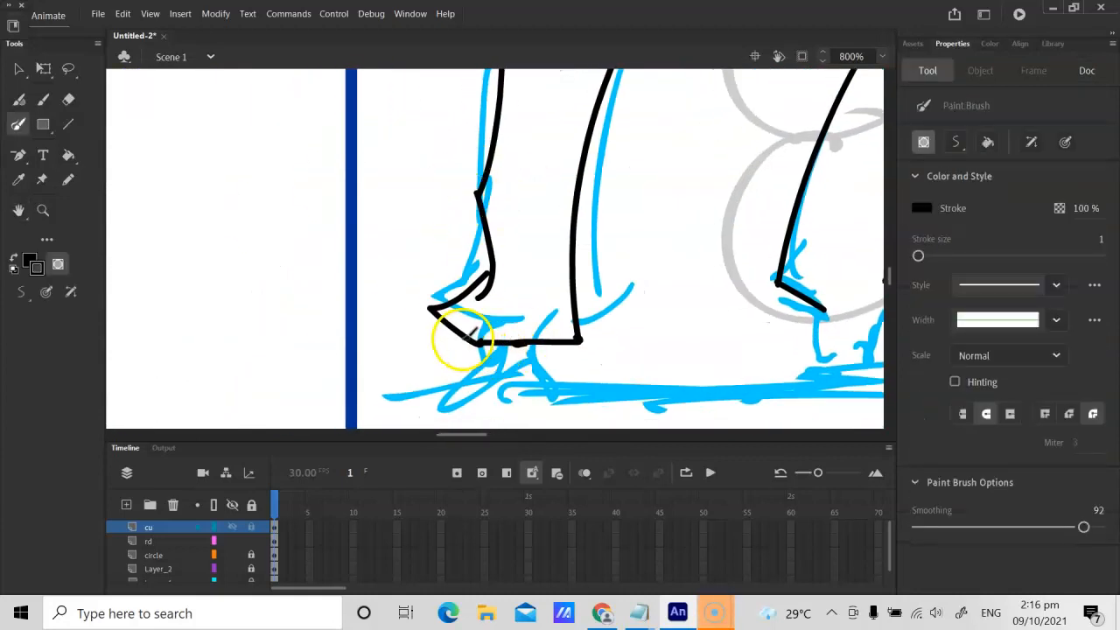
pyautogui.click(69, 179)
pyautogui.moveTo(429, 311)
pyautogui.mouseDown()
pyautogui.moveTo(493, 343)
pyautogui.moveTo(499, 380)
pyautogui.moveTo(517, 375)
pyautogui.moveTo(418, 394)
pyautogui.mouseUp()
pyautogui.moveTo(503, 376); pyautogui.dragTo(533, 377)
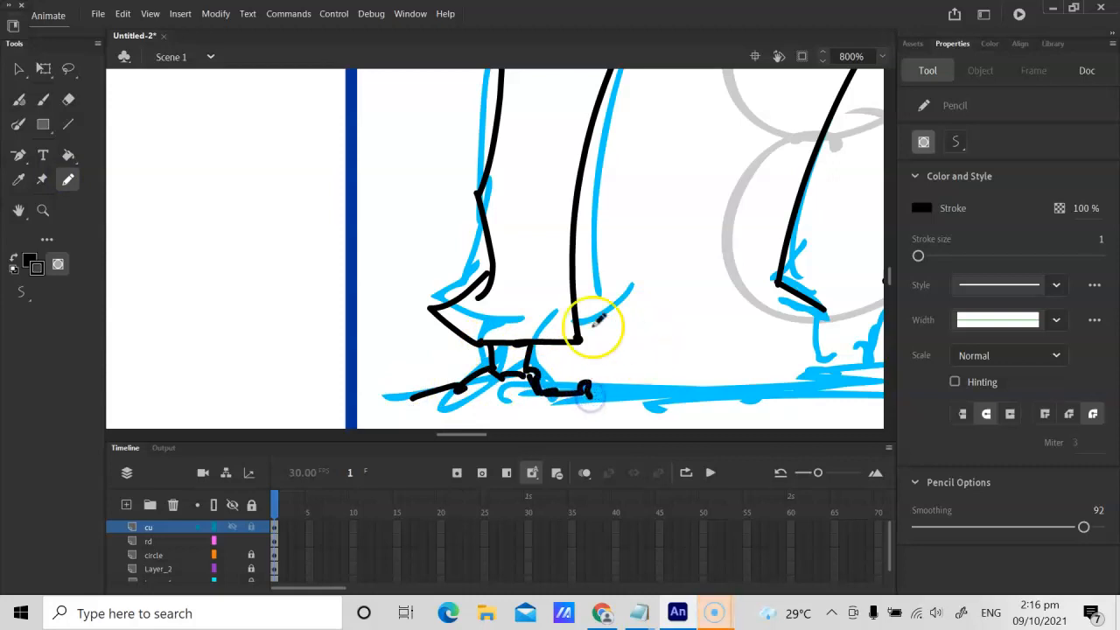
# Step: Pencil the right-hand leg's inner ankle line and the start of the outer ankle under the trouser cuff
pyautogui.hotkey('ctrl', '-')
pyautogui.hotkey('ctrl', '-')
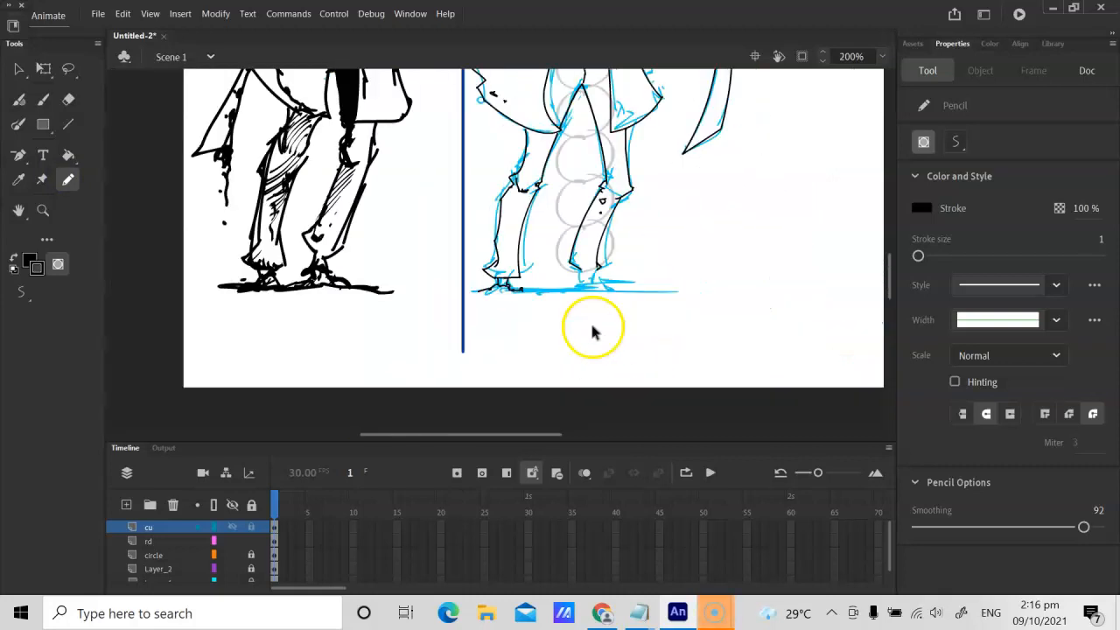
pyautogui.hotkey('ctrl', '=')
pyautogui.press('h')
pyautogui.moveTo(625, 288); pyautogui.dragTo(432, 313)
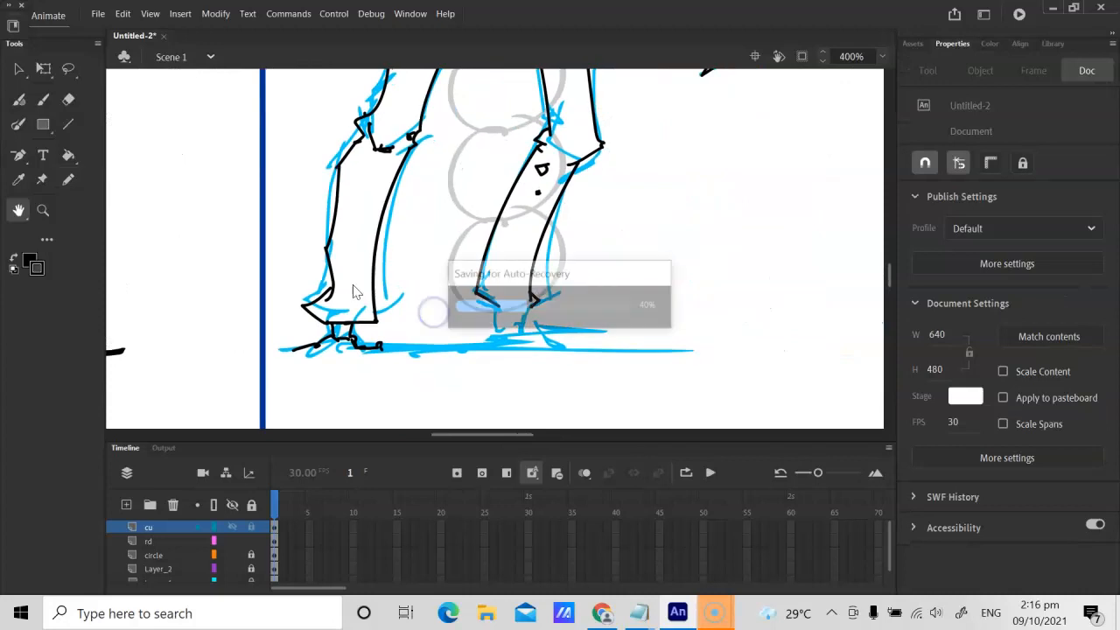
pyautogui.hotkey('ctrl', '=')
pyautogui.scroll(-3, 452, 295)
pyautogui.press('b')
pyautogui.moveTo(489, 249); pyautogui.dragTo(496, 280)
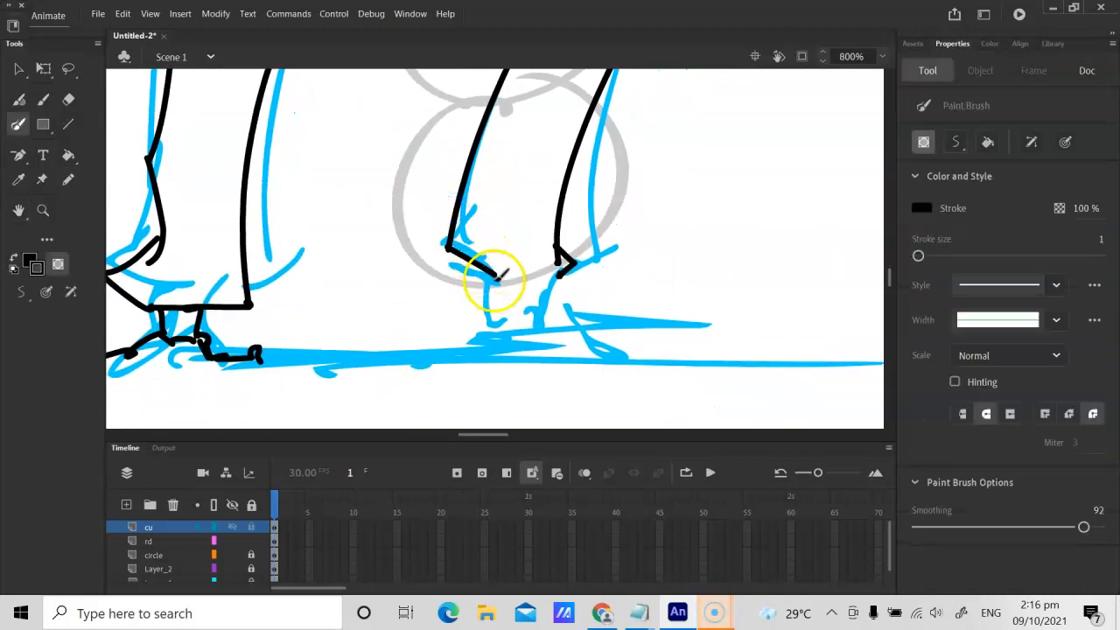
pyautogui.click(69, 178)
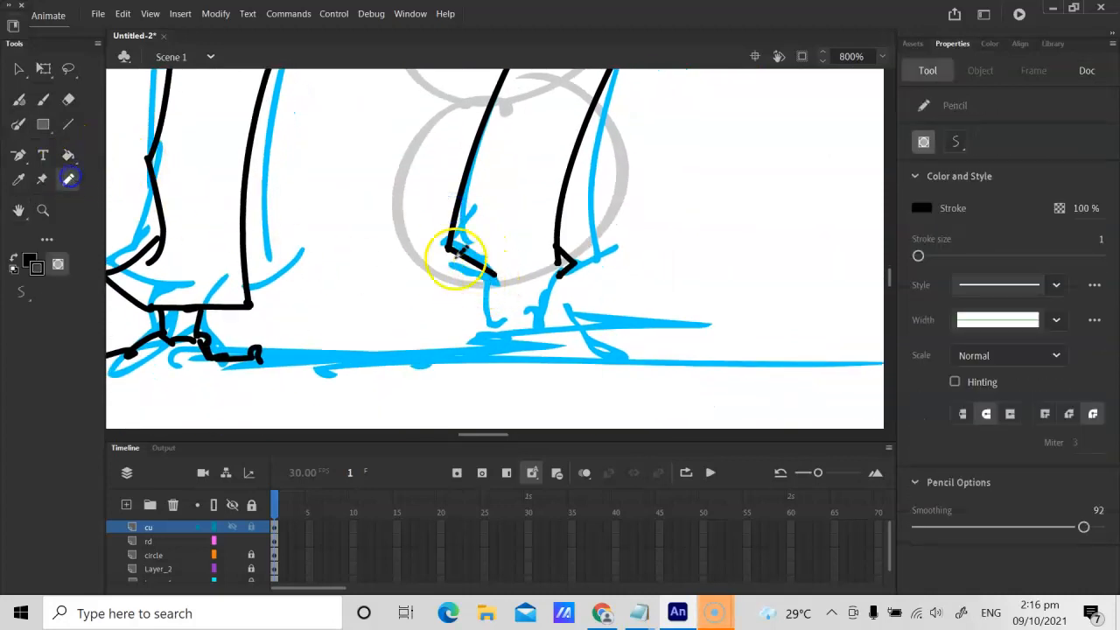
pyautogui.moveTo(493, 279); pyautogui.dragTo(476, 315)
pyautogui.moveTo(557, 272); pyautogui.dragTo(524, 281)
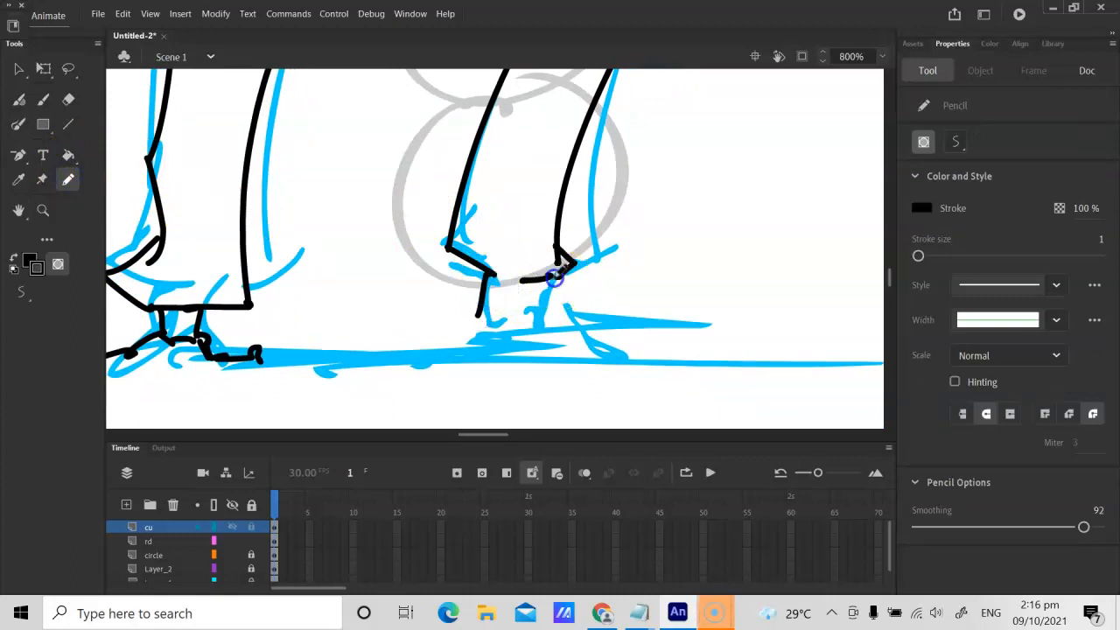
# Step: Pencil the right-hand shoe's outline and a black ground line between the feet and out beyond the right-hand shoe
pyautogui.moveTo(565, 326); pyautogui.dragTo(617, 354)
pyautogui.moveTo(479, 313); pyautogui.dragTo(469, 345)
pyautogui.moveTo(256, 360); pyautogui.dragTo(462, 344)
pyautogui.moveTo(613, 362); pyautogui.dragTo(762, 370)
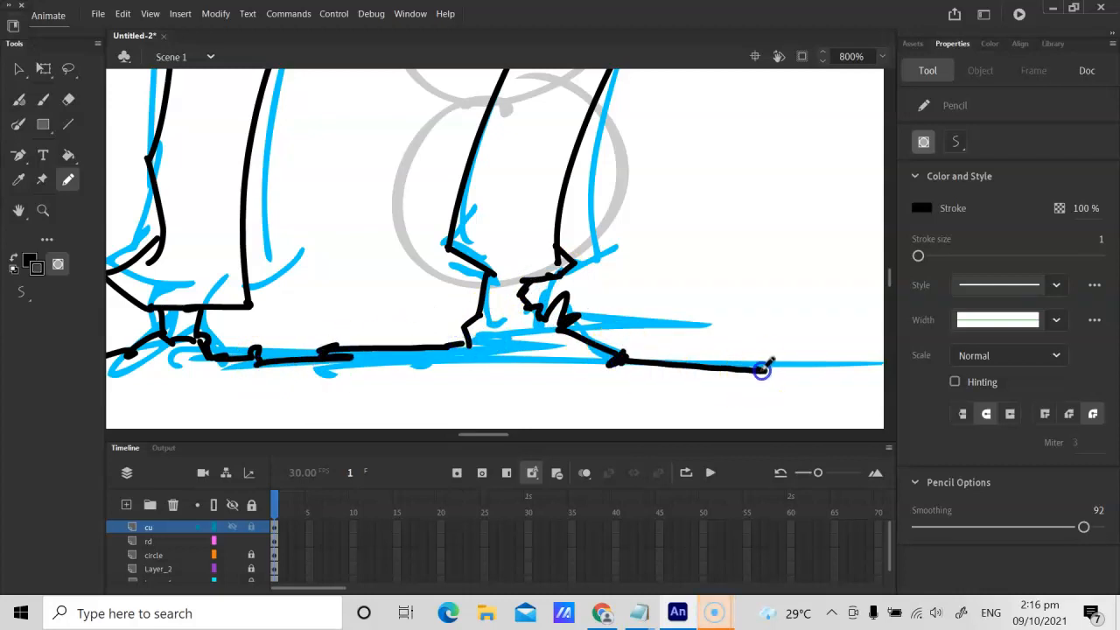
# Step: Pencil small navel and belly marks above the belt and a curved shirt neckline below the neck
pyautogui.hotkey('ctrl', '-')
pyautogui.hotkey('ctrl', '-')
pyautogui.hotkey('ctrl', '-')
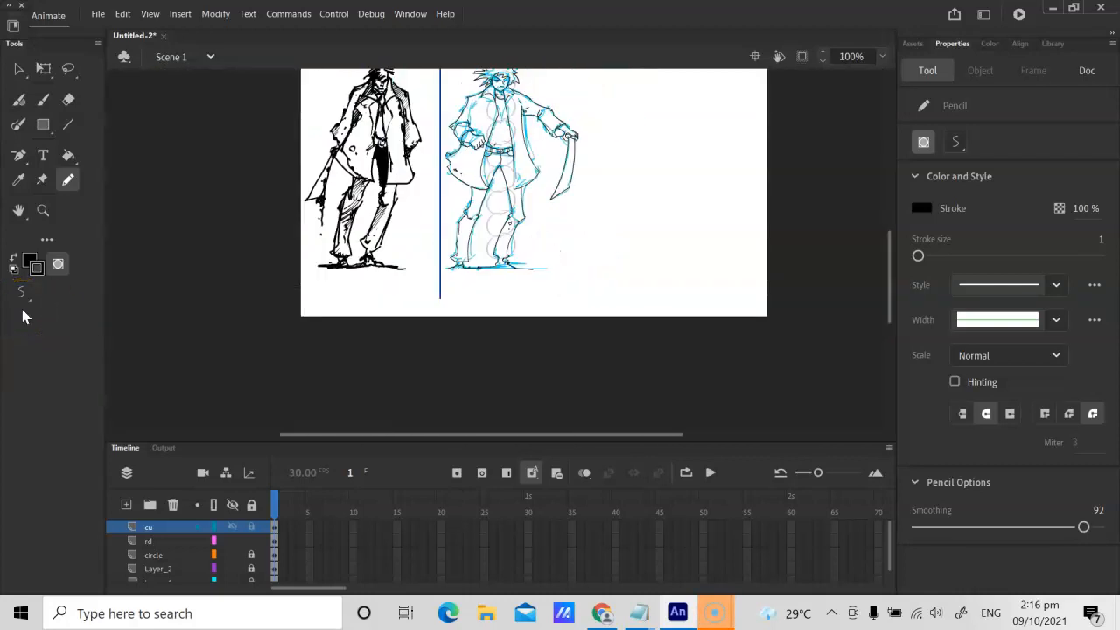
pyautogui.press('space')
pyautogui.moveTo(545, 163); pyautogui.dragTo(573, 232)
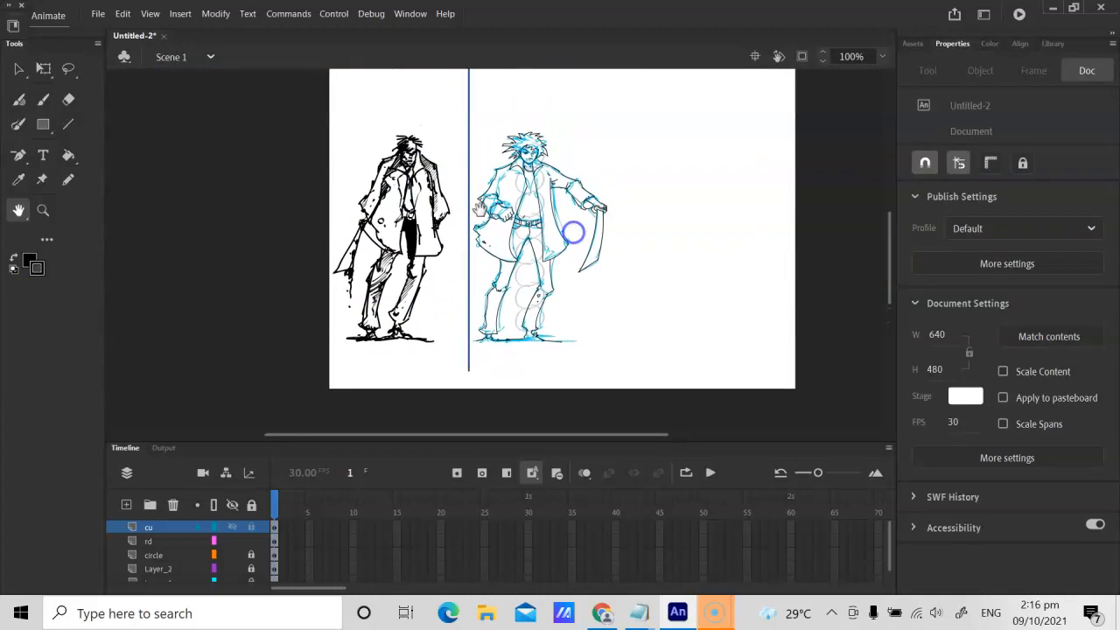
pyautogui.hotkey('ctrl', '=')
pyautogui.hotkey('ctrl', '=')
pyautogui.moveTo(294, 131); pyautogui.dragTo(346, 278)
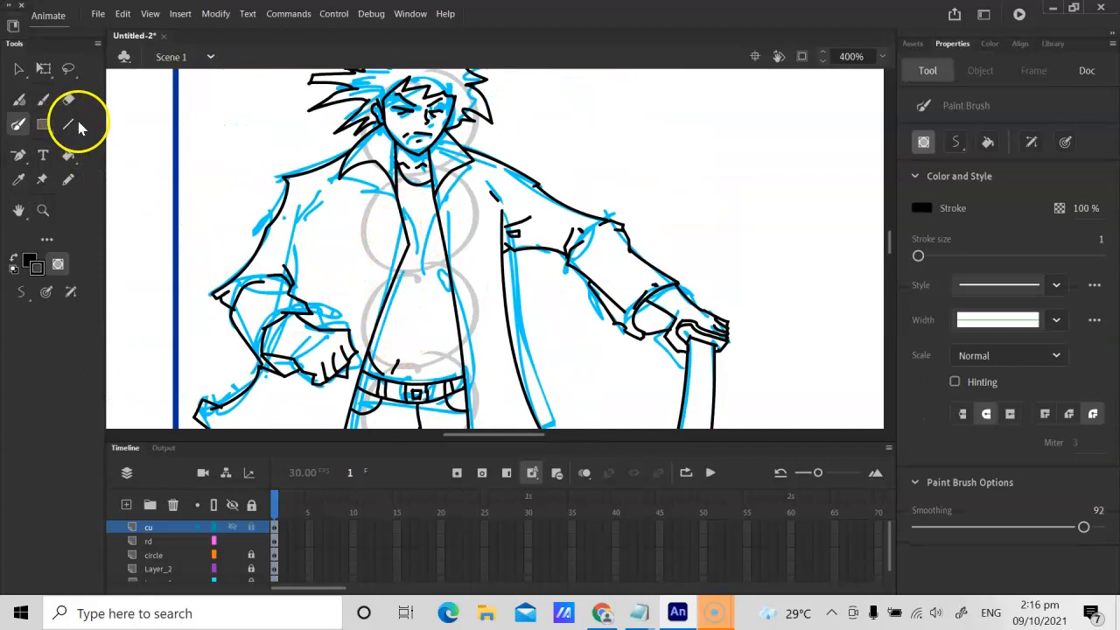
pyautogui.click(68, 179)
pyautogui.moveTo(398, 360)
pyautogui.mouseDown()
pyautogui.moveTo(392, 373)
pyautogui.moveTo(408, 350)
pyautogui.mouseUp()
pyautogui.moveTo(414, 329); pyautogui.dragTo(421, 330)
pyautogui.moveTo(422, 198)
pyautogui.mouseDown()
pyautogui.moveTo(395, 181)
pyautogui.moveTo(434, 195)
pyautogui.mouseUp()
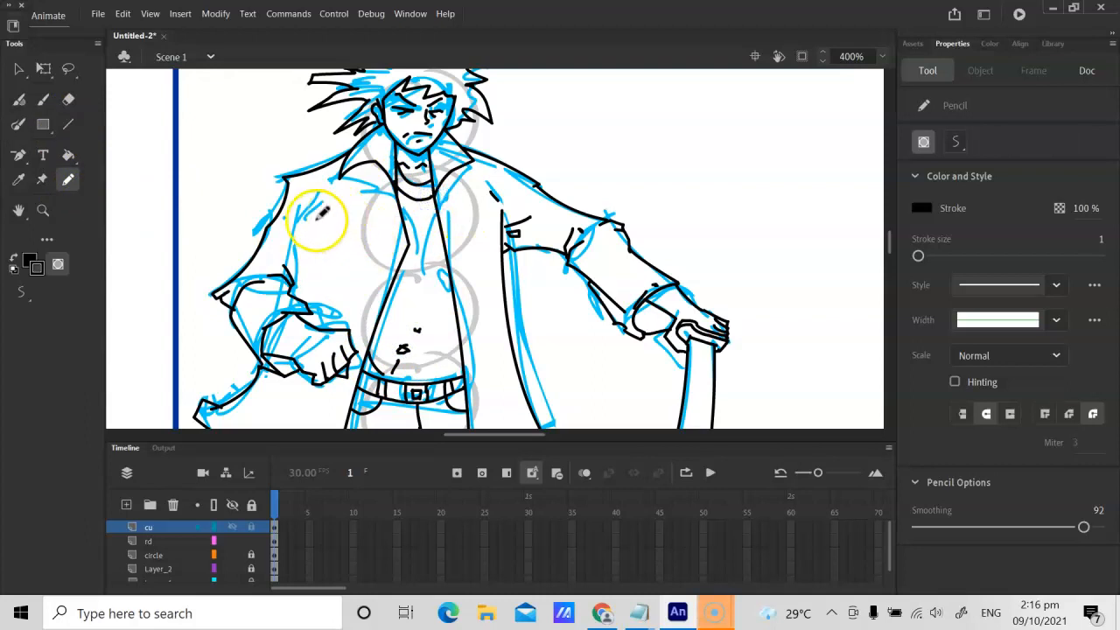
# Step: Pencil small tears and creases on both sides of the coat and a curved muscle line above the belt's right side
pyautogui.moveTo(308, 222); pyautogui.dragTo(325, 213)
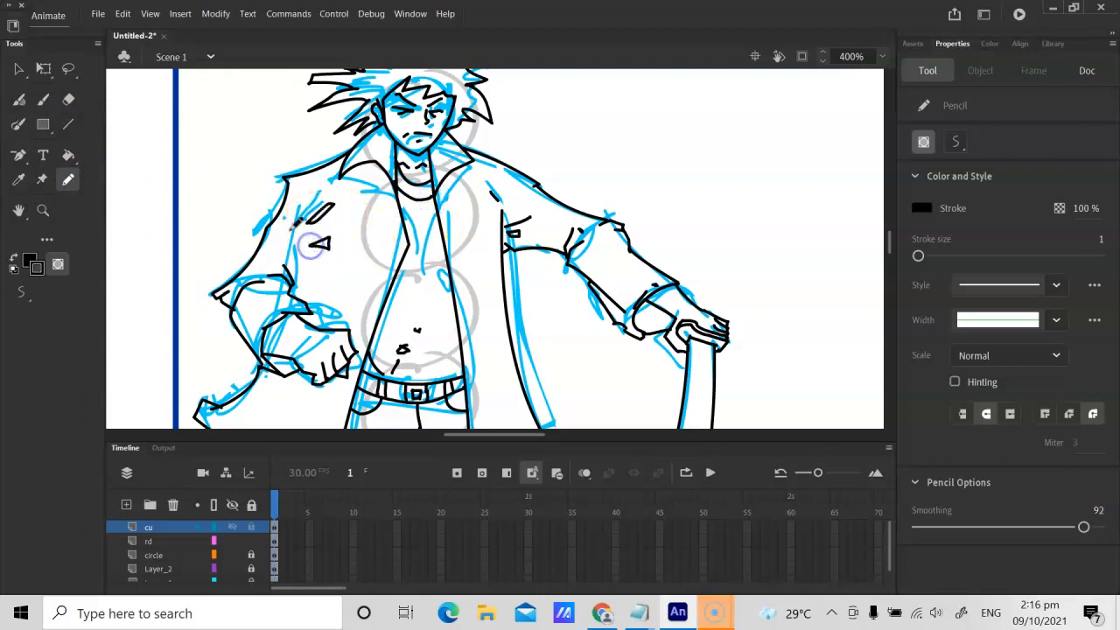
pyautogui.moveTo(483, 220); pyautogui.dragTo(464, 203)
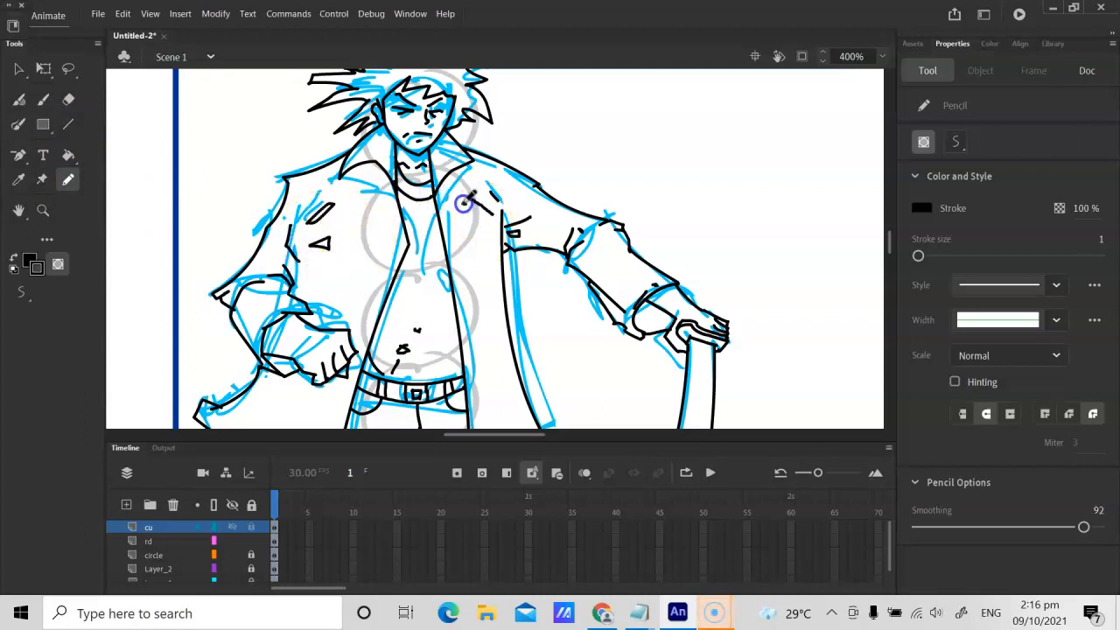
pyautogui.click(488, 242)
pyautogui.moveTo(576, 265); pyautogui.dragTo(578, 257)
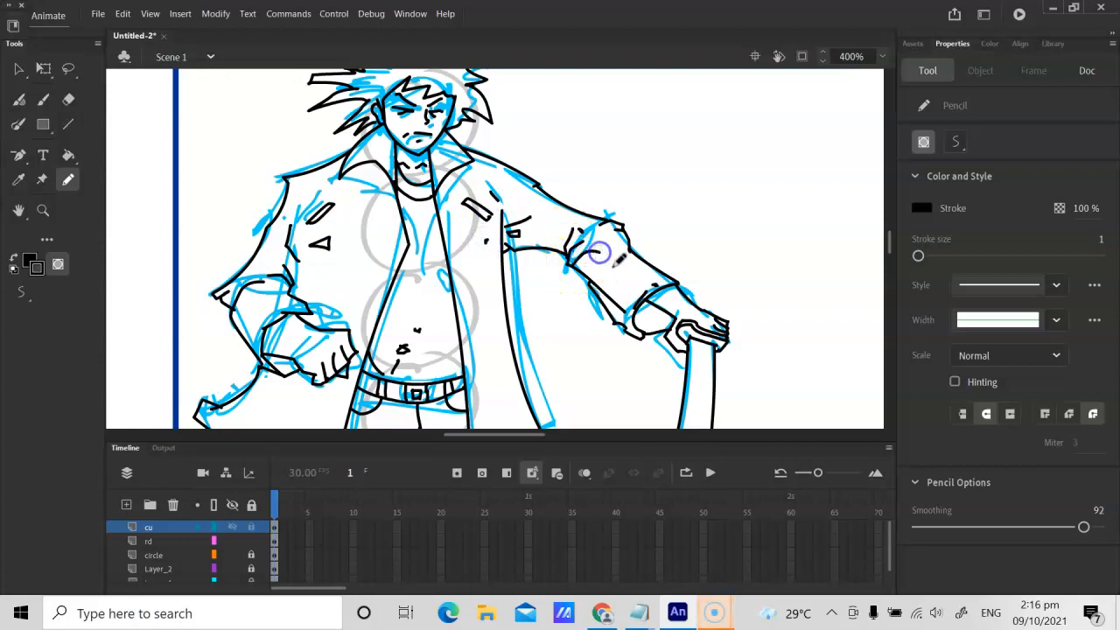
pyautogui.moveTo(454, 376); pyautogui.dragTo(441, 353)
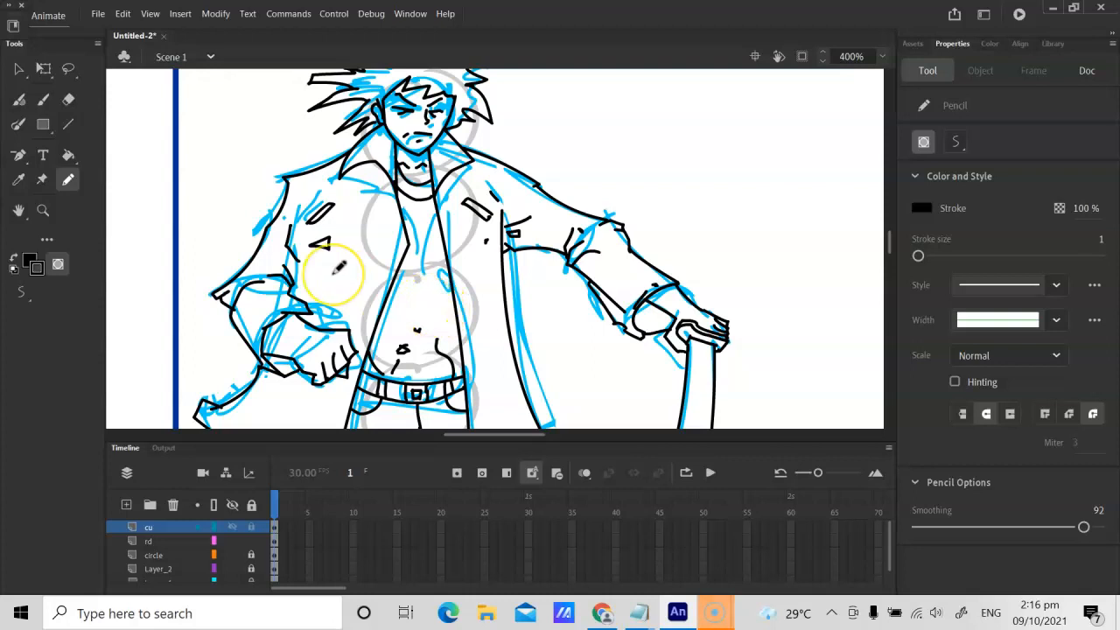
# Step: Hide the circle and rd layers to isolate the black line art from the proportion circles and blue sketch
pyautogui.hotkey('ctrl', '1')
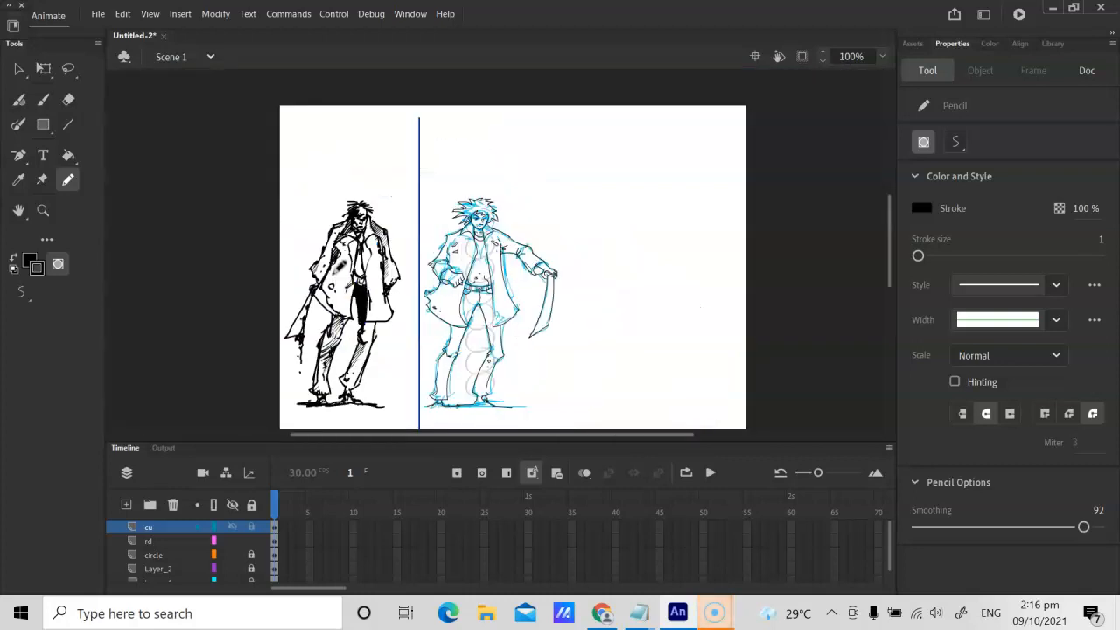
pyautogui.click(274, 542)
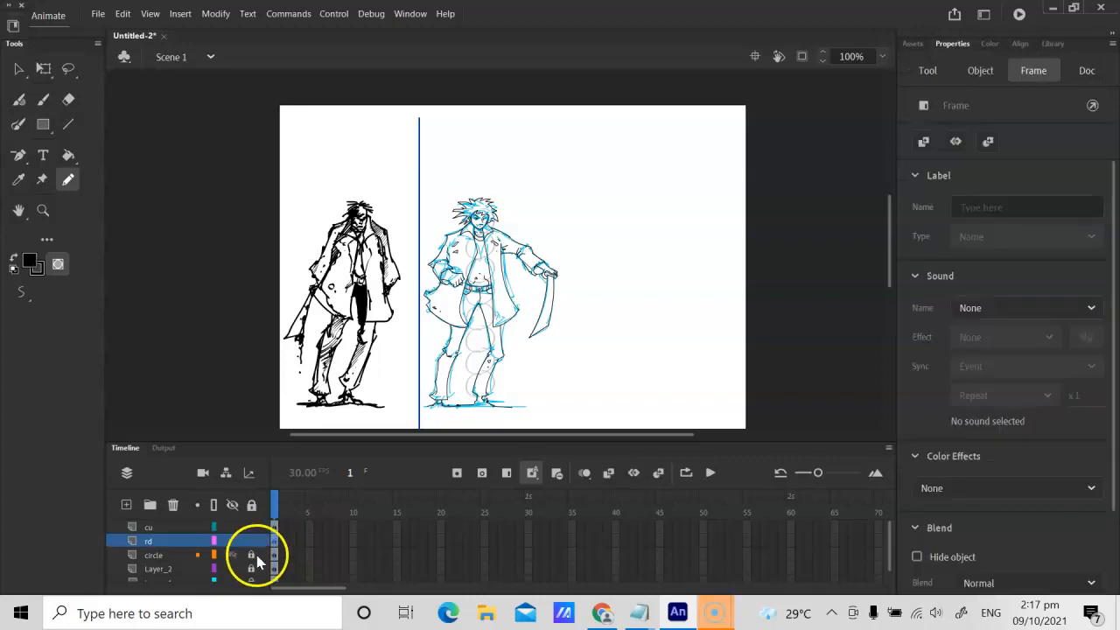
pyautogui.click(253, 555)
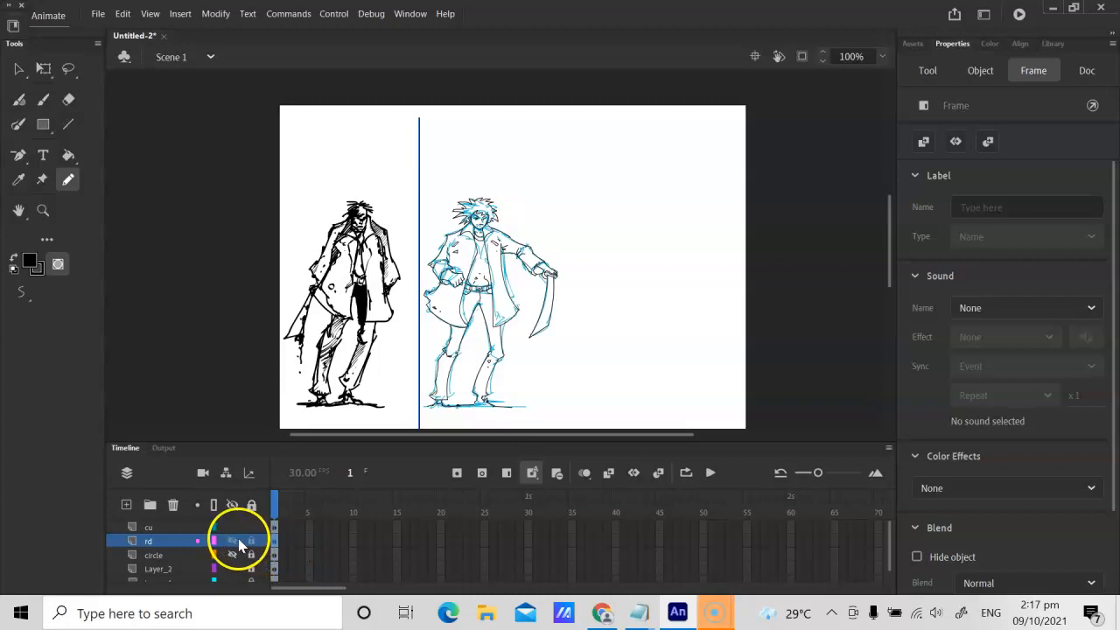
pyautogui.click(233, 540)
pyautogui.click(684, 282)
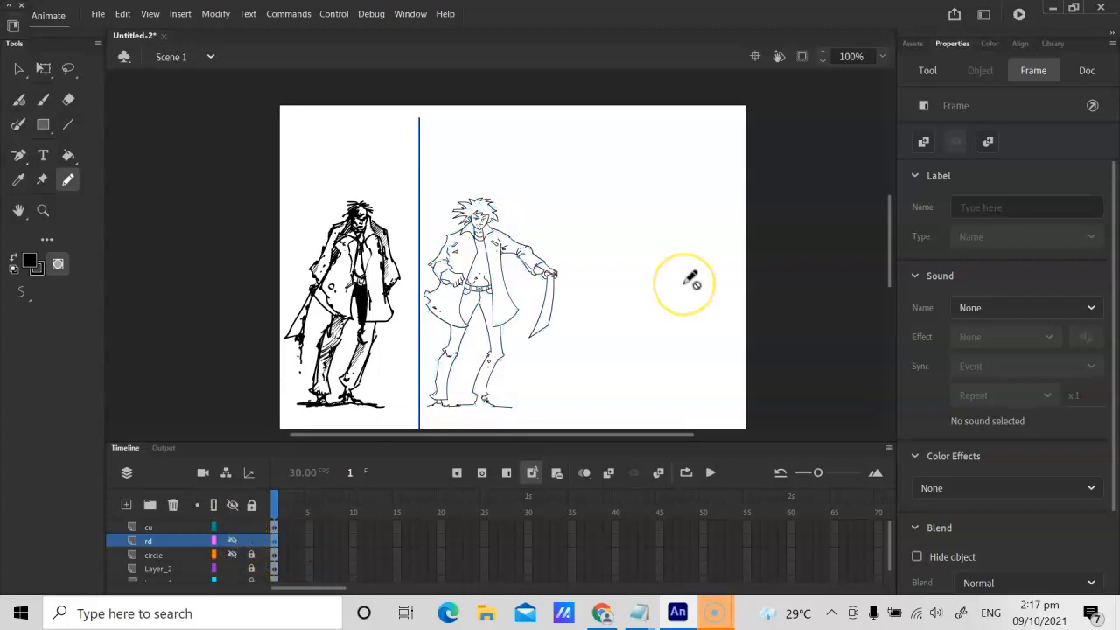
pyautogui.hotkey('ctrl', '=')
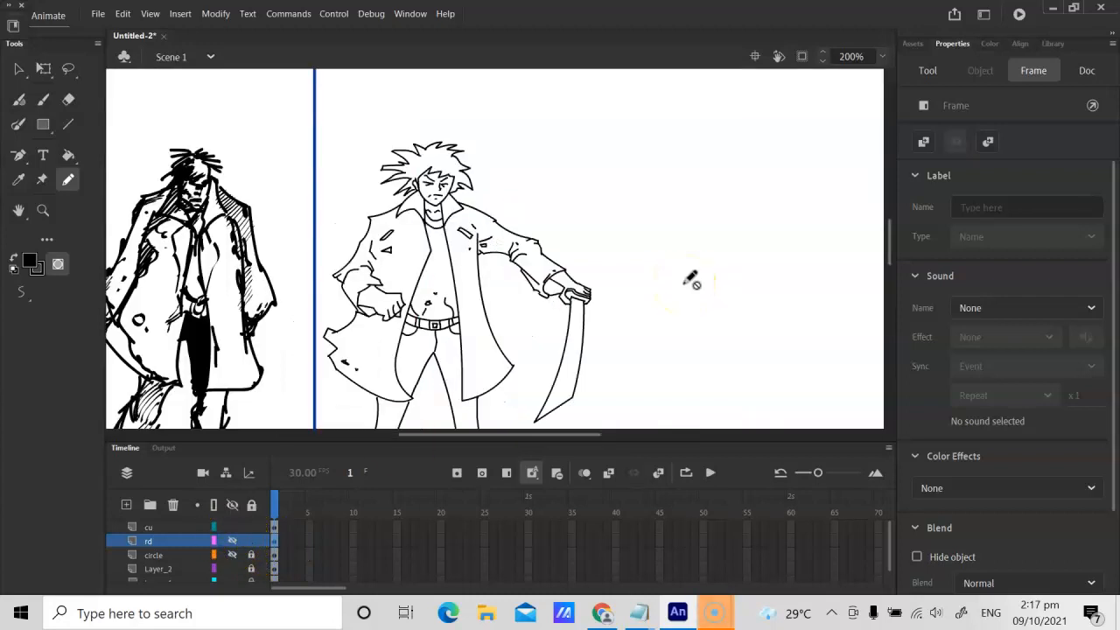
pyautogui.press('h')
pyautogui.moveTo(392, 243); pyautogui.dragTo(500, 284)
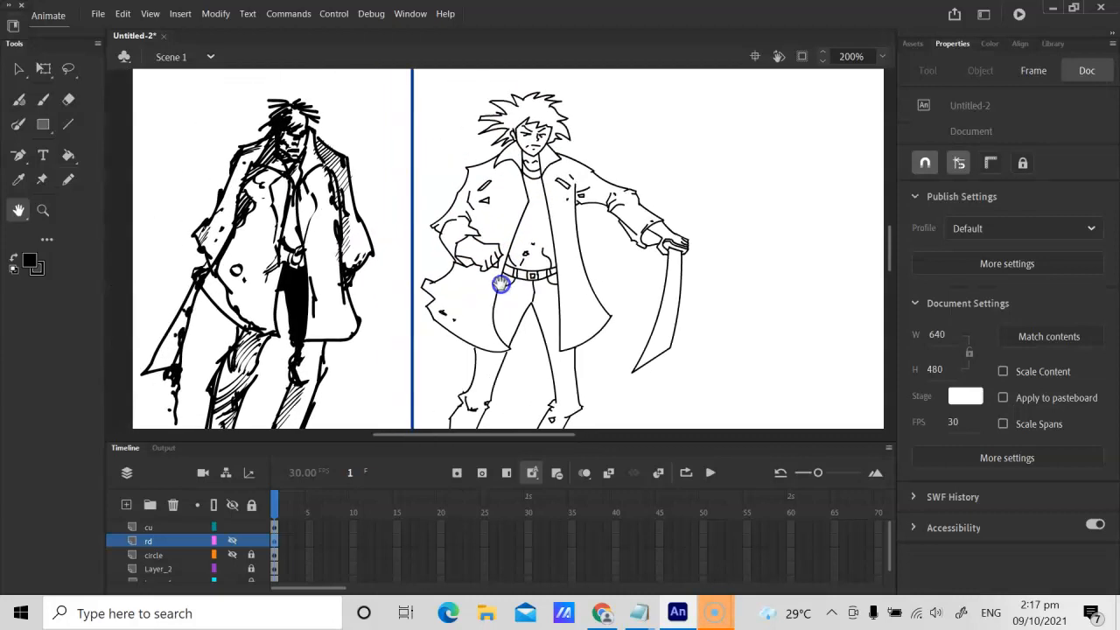
pyautogui.moveTo(382, 290); pyautogui.dragTo(484, 190)
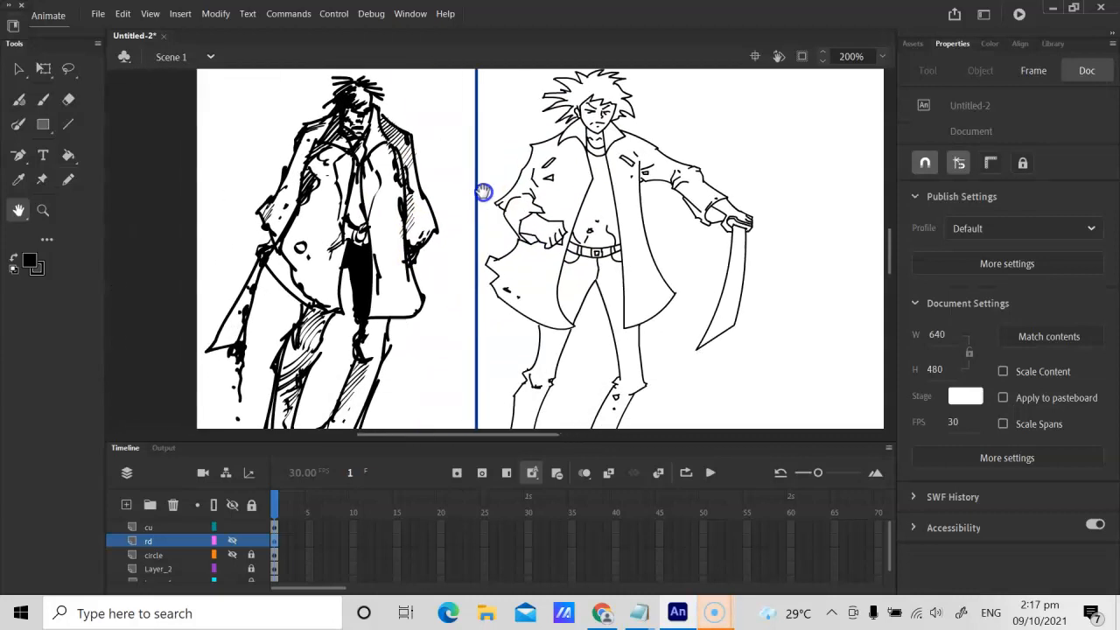
pyautogui.moveTo(325, 219)
pyautogui.mouseDown()
pyautogui.moveTo(313, 245)
pyautogui.moveTo(320, 195)
pyautogui.moveTo(332, 242)
pyautogui.moveTo(324, 247)
pyautogui.moveTo(277, 222)
pyautogui.mouseUp()
pyautogui.moveTo(545, 280)
pyautogui.mouseDown()
pyautogui.moveTo(495, 312)
pyautogui.moveTo(509, 202)
pyautogui.moveTo(517, 285)
pyautogui.mouseUp()
pyautogui.moveTo(481, 250); pyautogui.dragTo(469, 320)
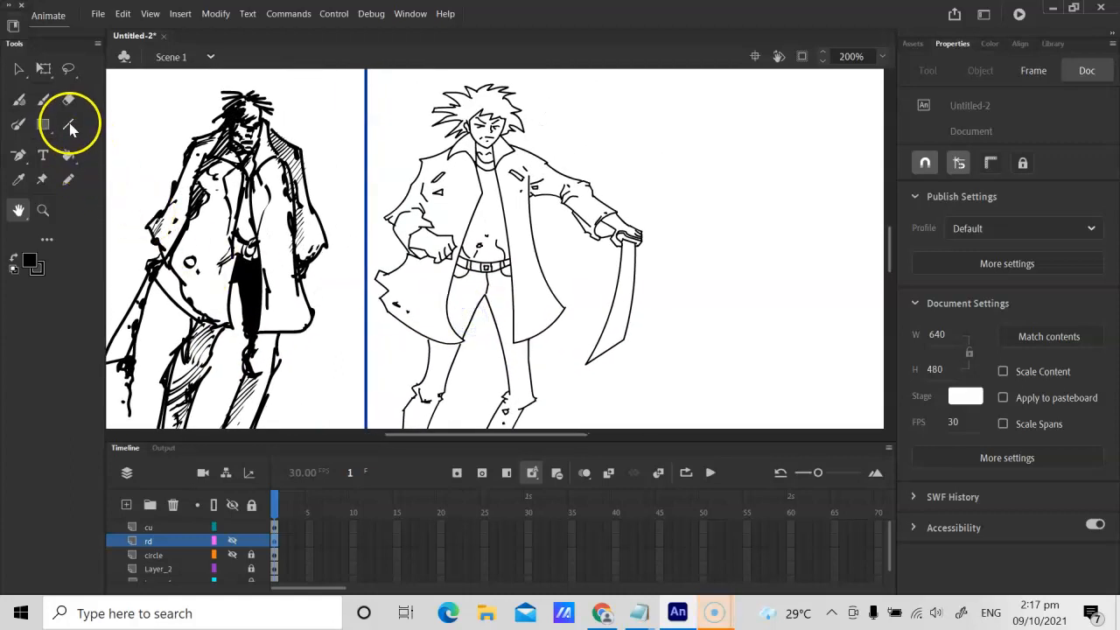
pyautogui.moveTo(493, 270); pyautogui.dragTo(472, 286)
# Step: Handwrite the black letters DR on the cu layer in the blank area above the sword, trying the Pencil and the Classic Brush
pyautogui.press('y')
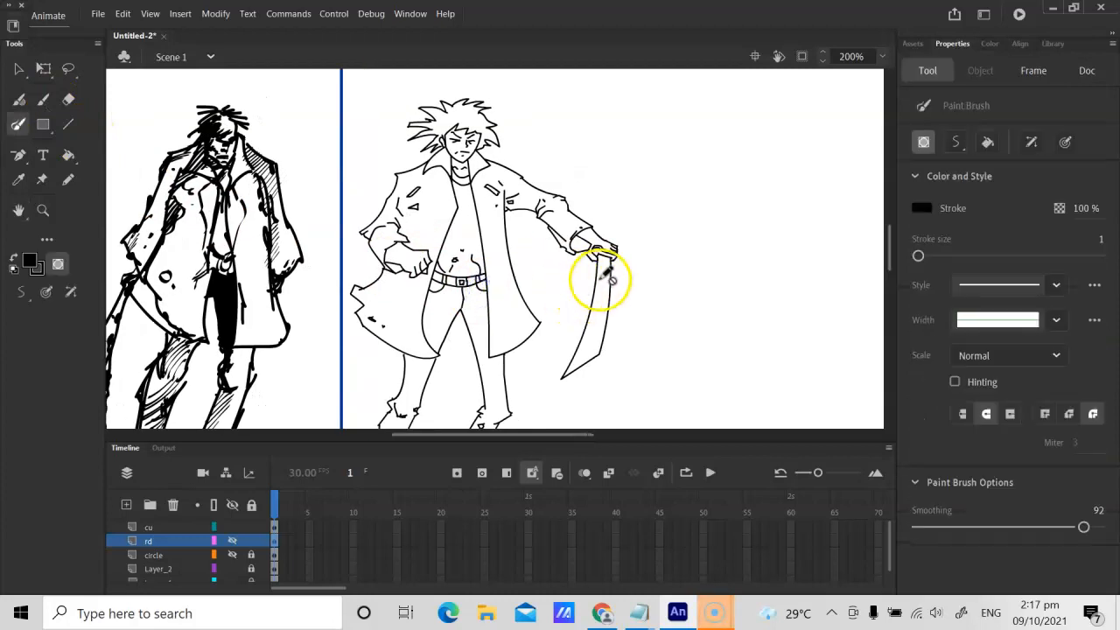
pyautogui.click(68, 179)
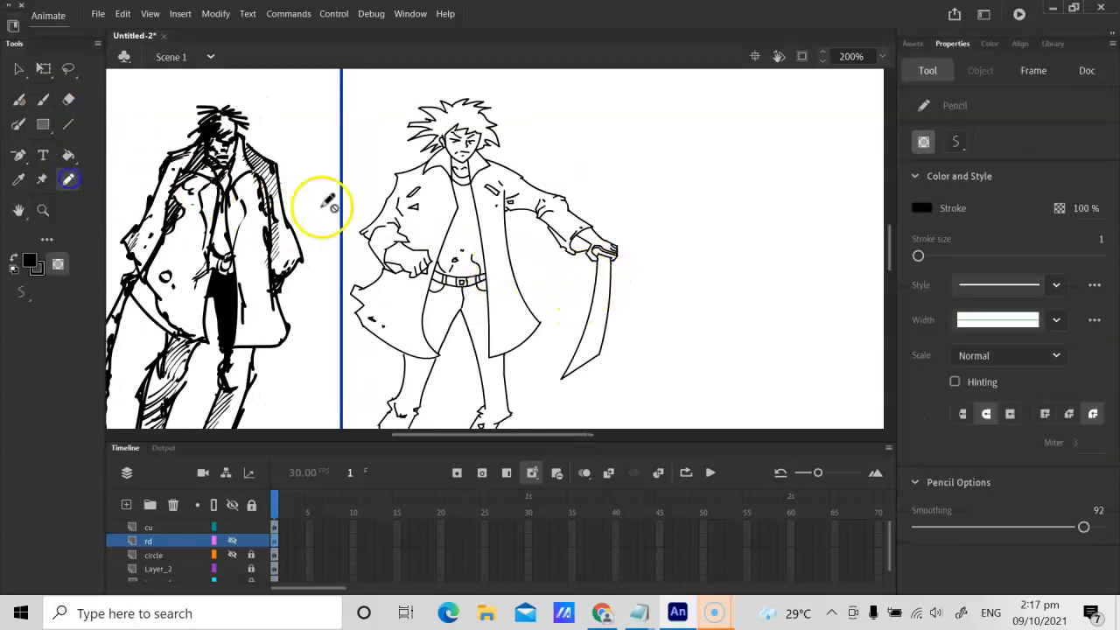
pyautogui.click(274, 527)
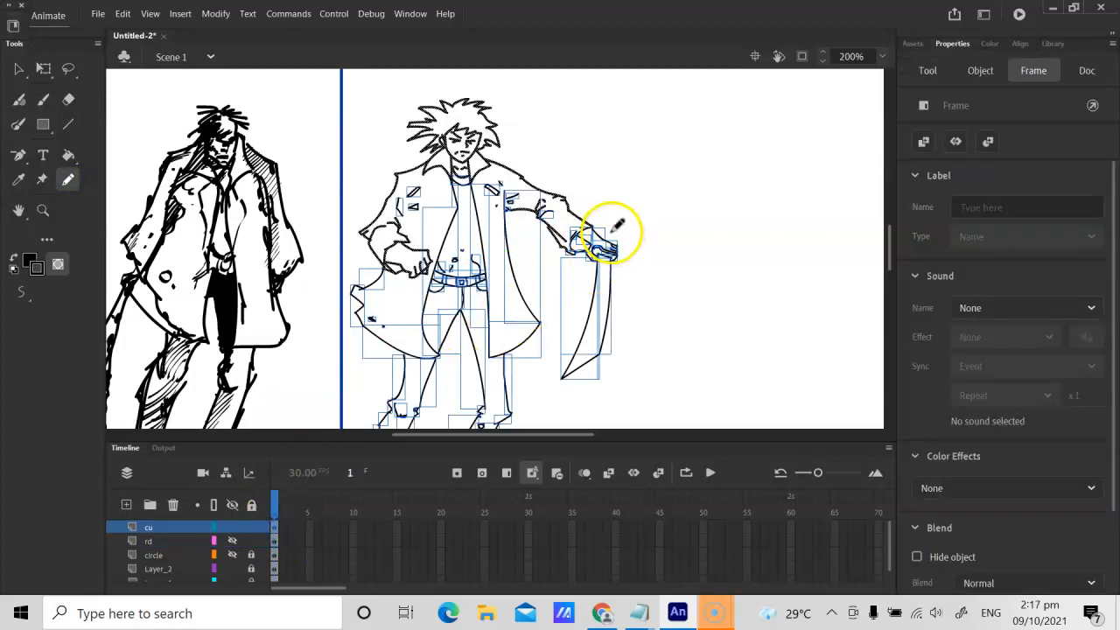
pyautogui.click(624, 190)
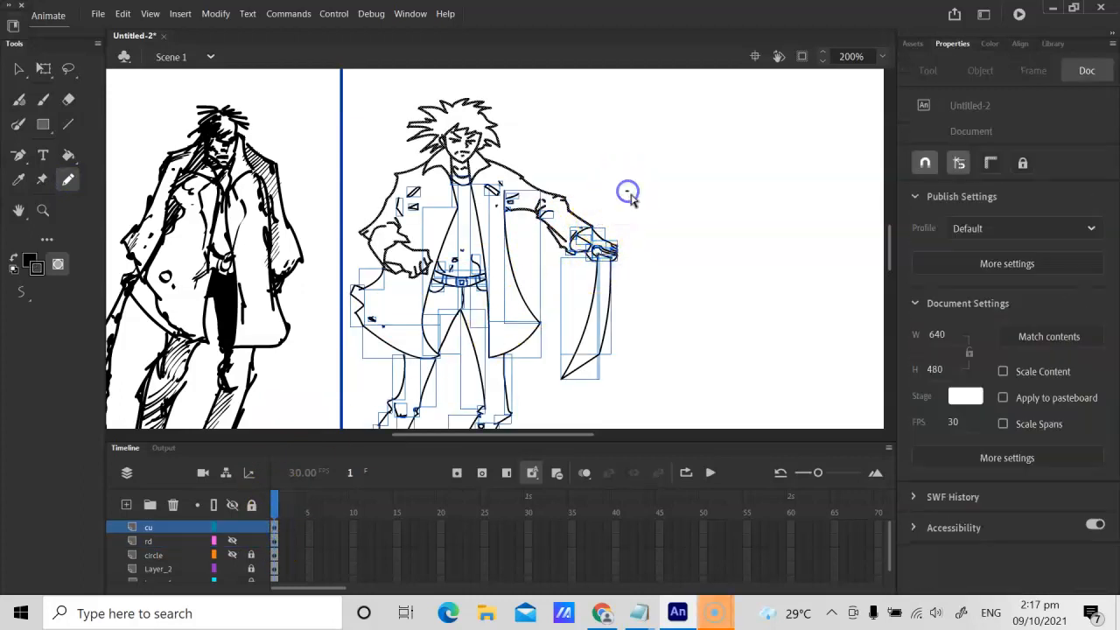
pyautogui.press('v')
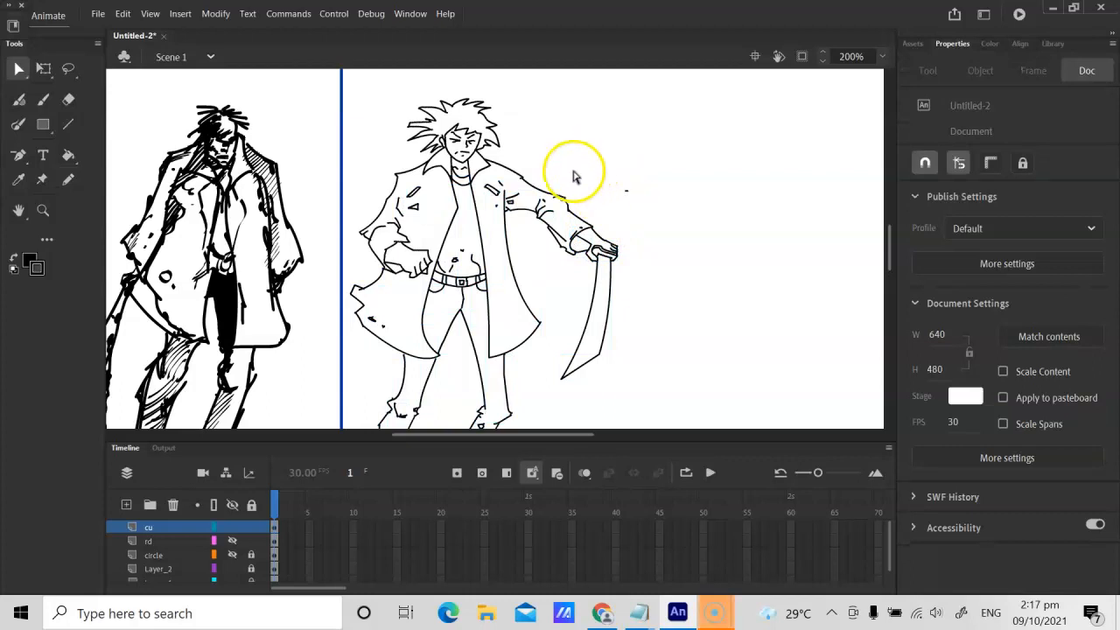
pyautogui.click(68, 179)
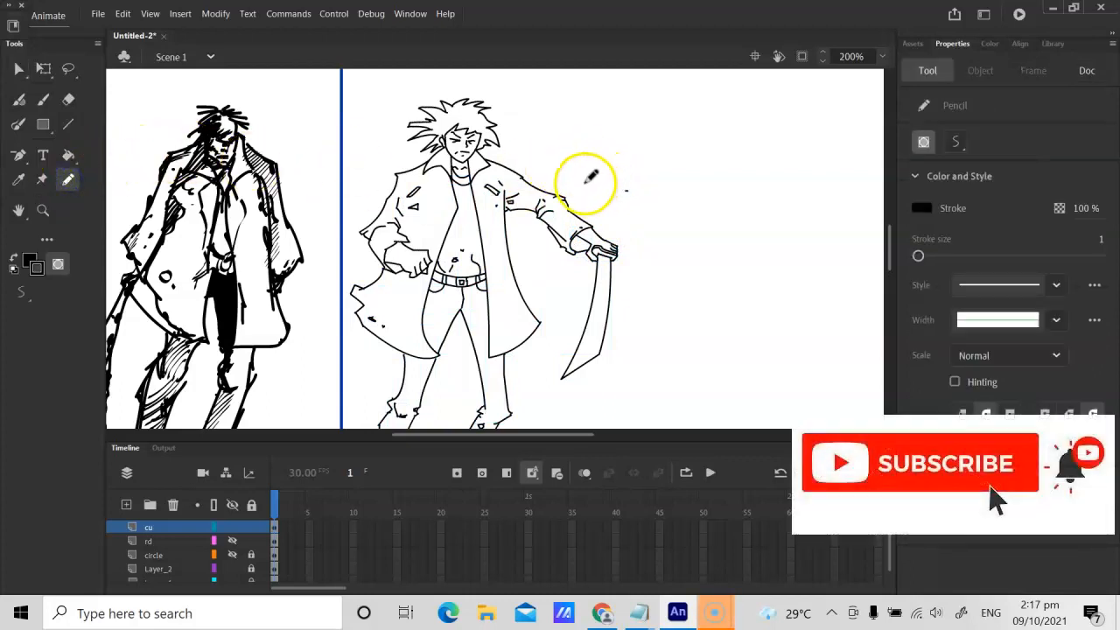
pyautogui.moveTo(600, 176); pyautogui.dragTo(604, 193)
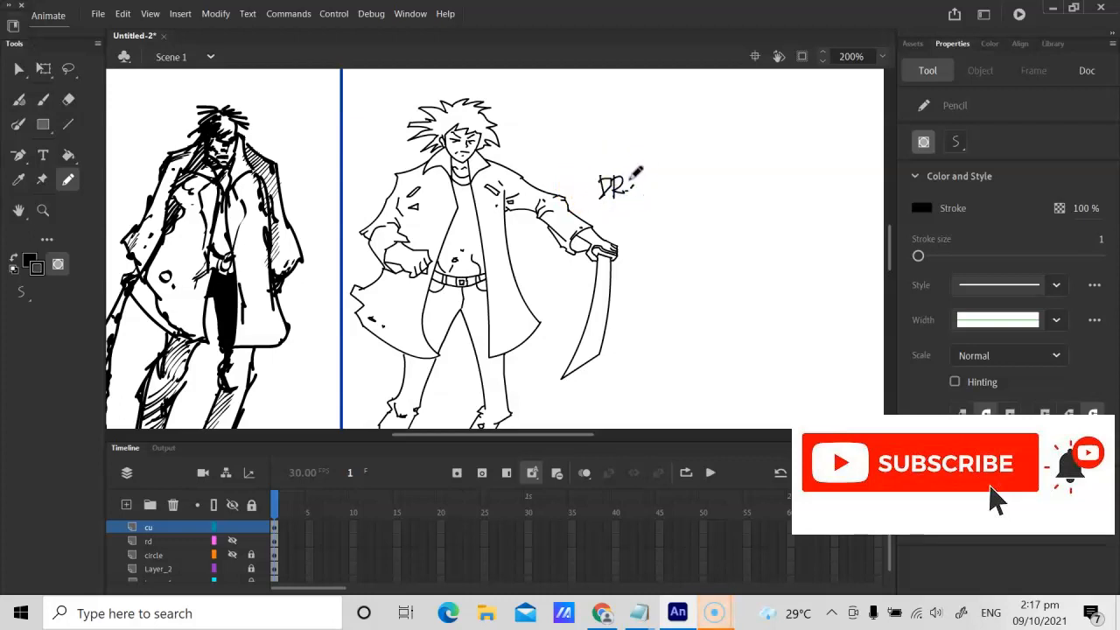
pyautogui.moveTo(593, 173); pyautogui.dragTo(596, 177)
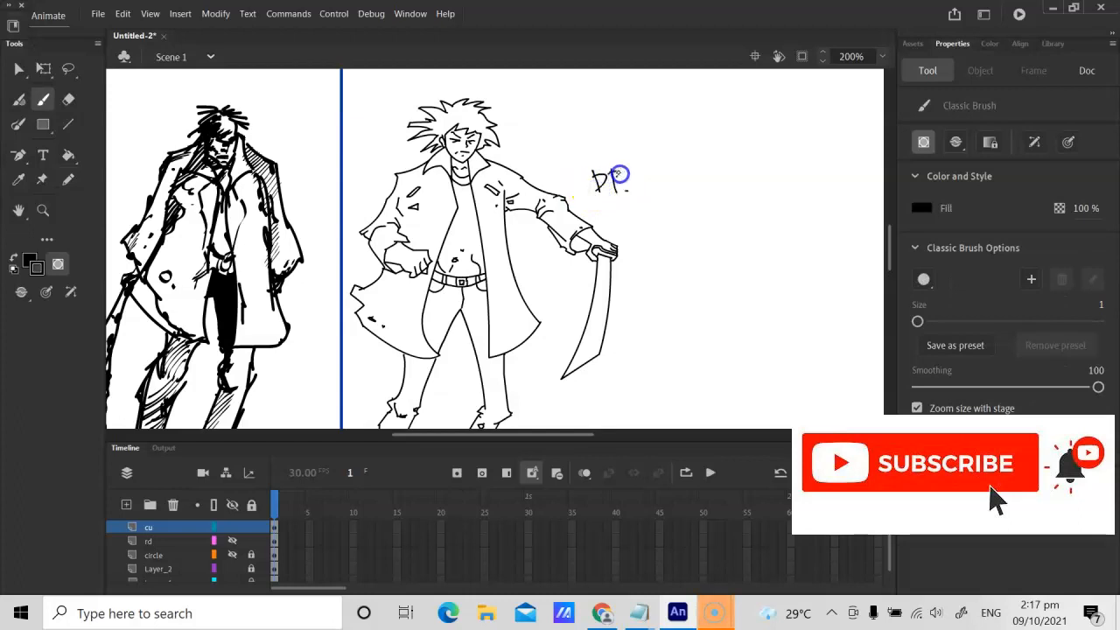